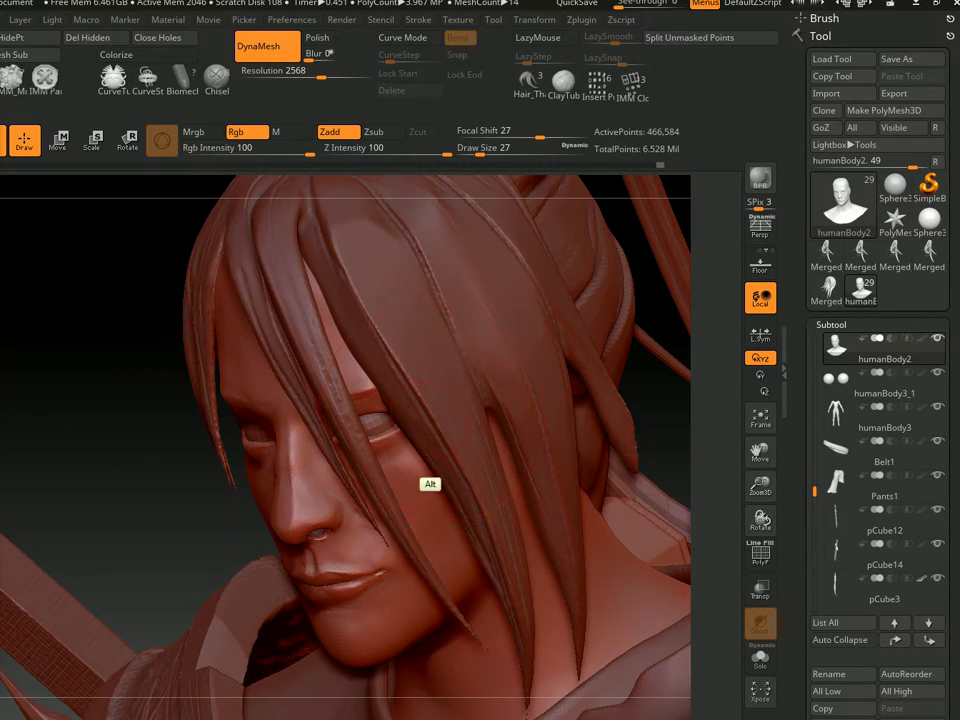
Select the hair mesh, solo it, and adjust the brush from size 59 to 44
{"action": "left_click", "coordinate": [430, 484], "text": "alt"}
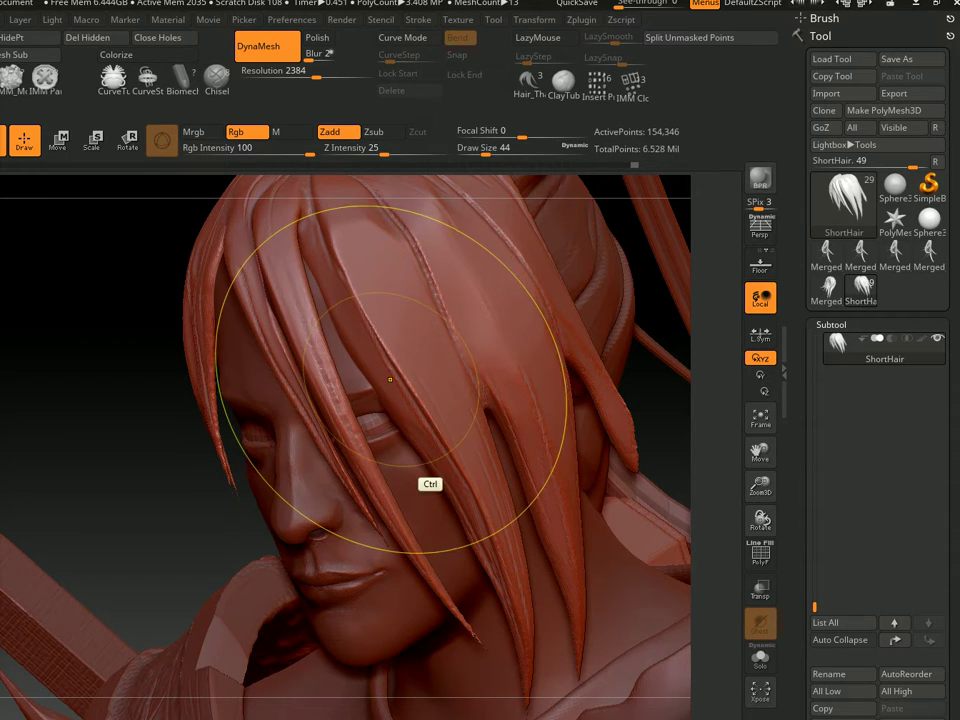
{"action": "right_click_drag", "start_coordinate": [430, 484], "coordinate": [392, 376]}
{"action": "key", "text": "s"}
{"action": "left_click_drag", "start_coordinate": [392, 372], "coordinate": [396, 372]}
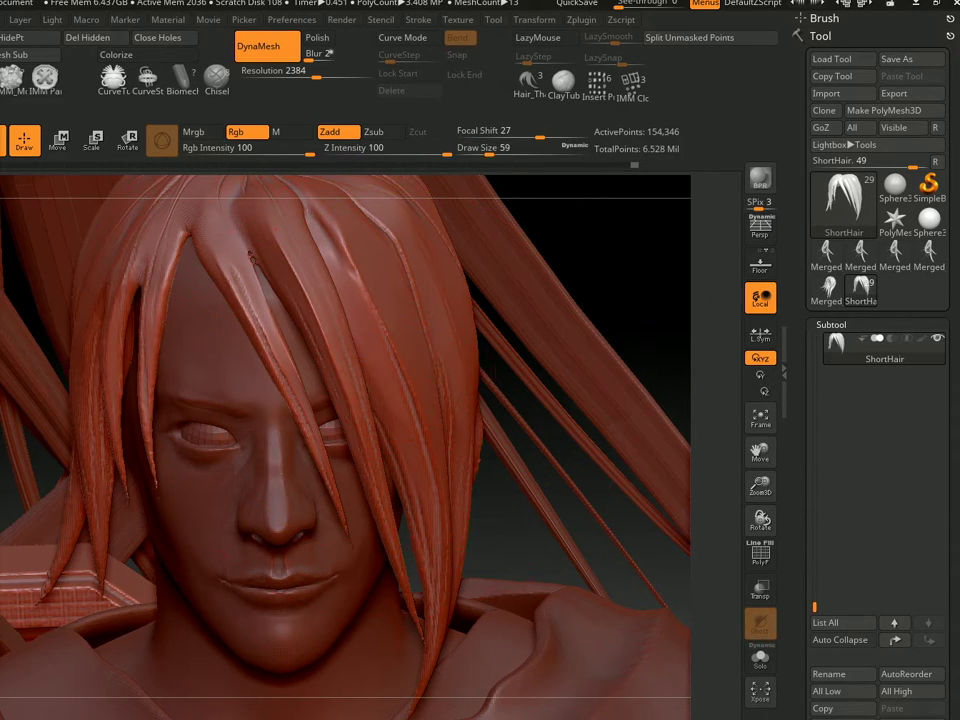
{"action": "mouse_move", "coordinate": [396, 376]}
{"action": "right_mouse_down"}
{"action": "mouse_move", "coordinate": [415, 530]}
{"action": "mouse_move", "coordinate": [340, 300]}
{"action": "mouse_move", "coordinate": [383, 422]}
{"action": "right_mouse_up"}
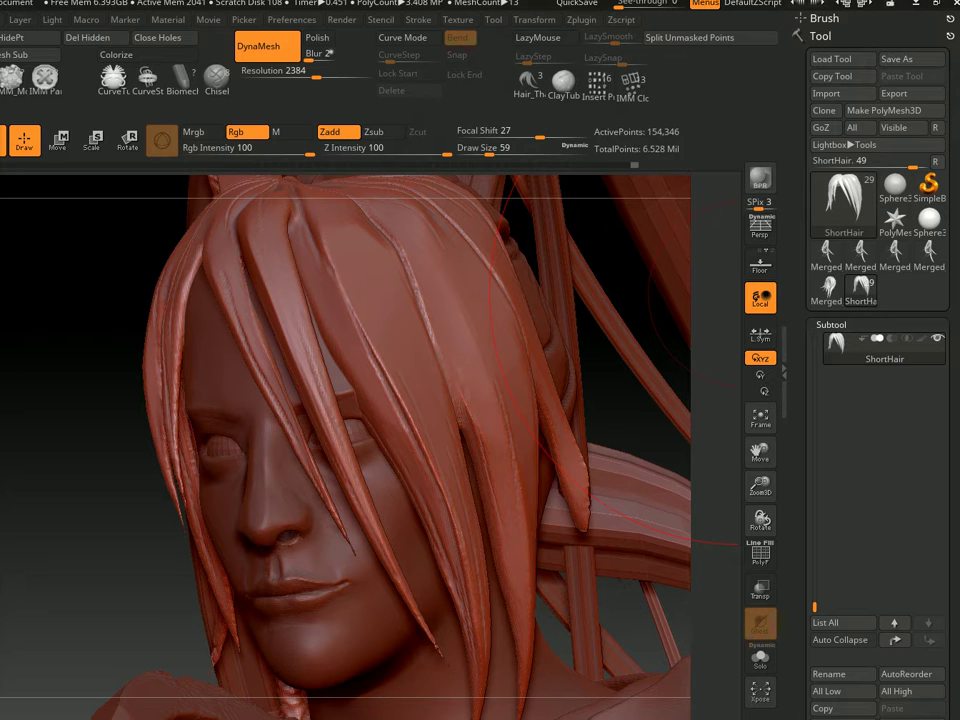
{"action": "left_click", "coordinate": [420, 482], "text": "shift"}
{"action": "right_click_drag", "start_coordinate": [420, 482], "coordinate": [500, 470]}
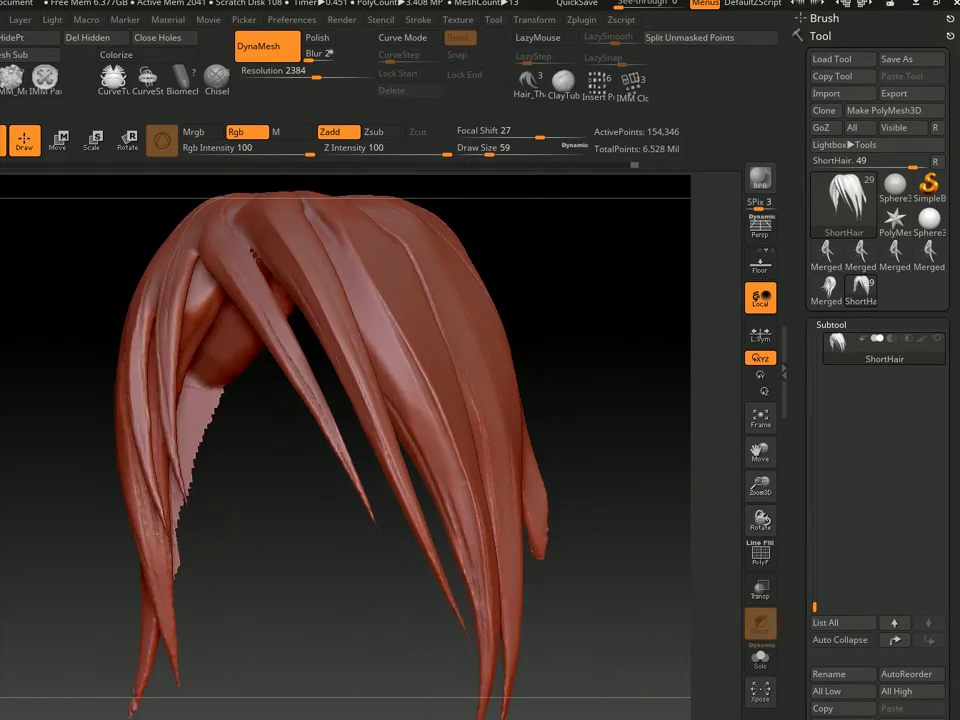
{"action": "key", "text": "s"}
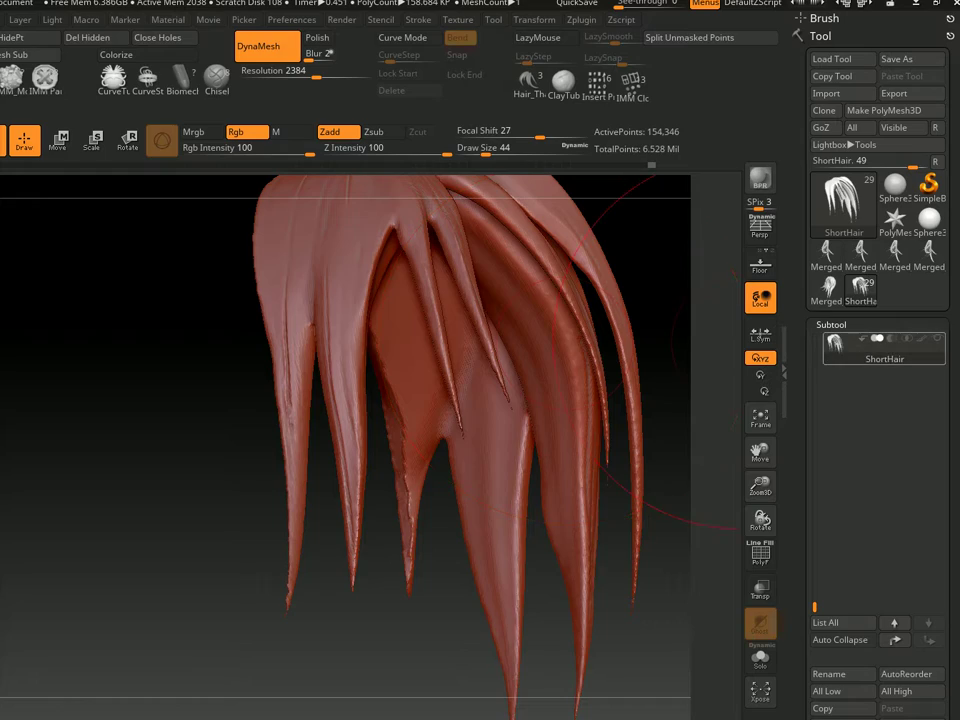
Reactivate humanBody2, solo the bald bust, and orbit it to a three-quarter front view
{"action": "mouse_move", "coordinate": [560, 400]}
{"action": "left_mouse_down"}
{"action": "mouse_move", "coordinate": [430, 484]}
{"action": "mouse_move", "coordinate": [300, 450]}
{"action": "mouse_move", "coordinate": [430, 484]}
{"action": "left_mouse_up"}
{"action": "key", "text": "ctrl"}
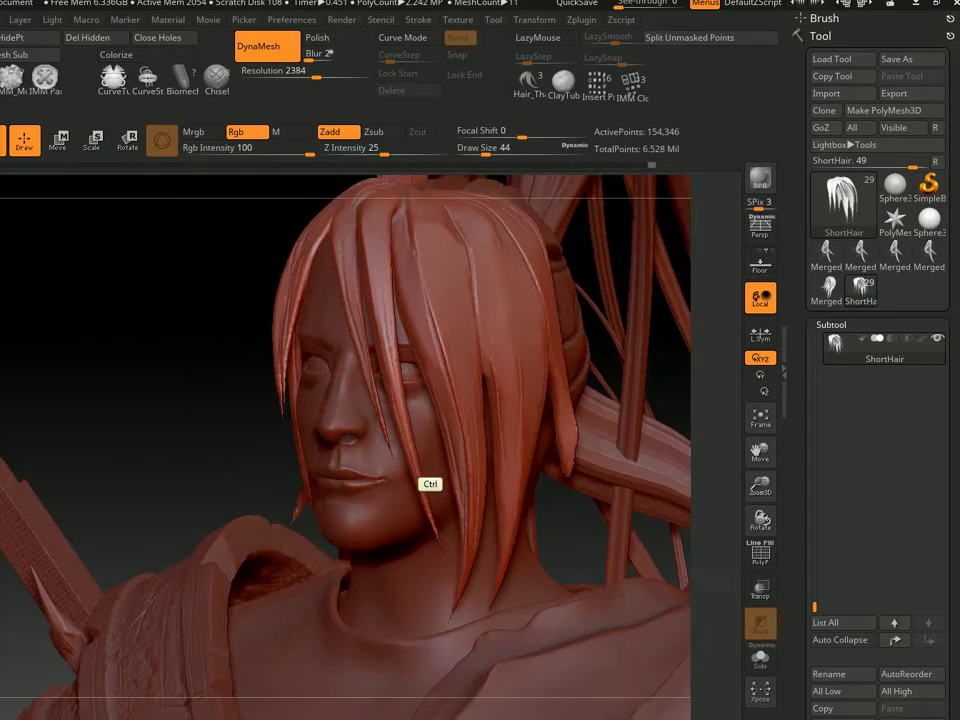
{"action": "left_click", "coordinate": [430, 484], "text": "alt"}
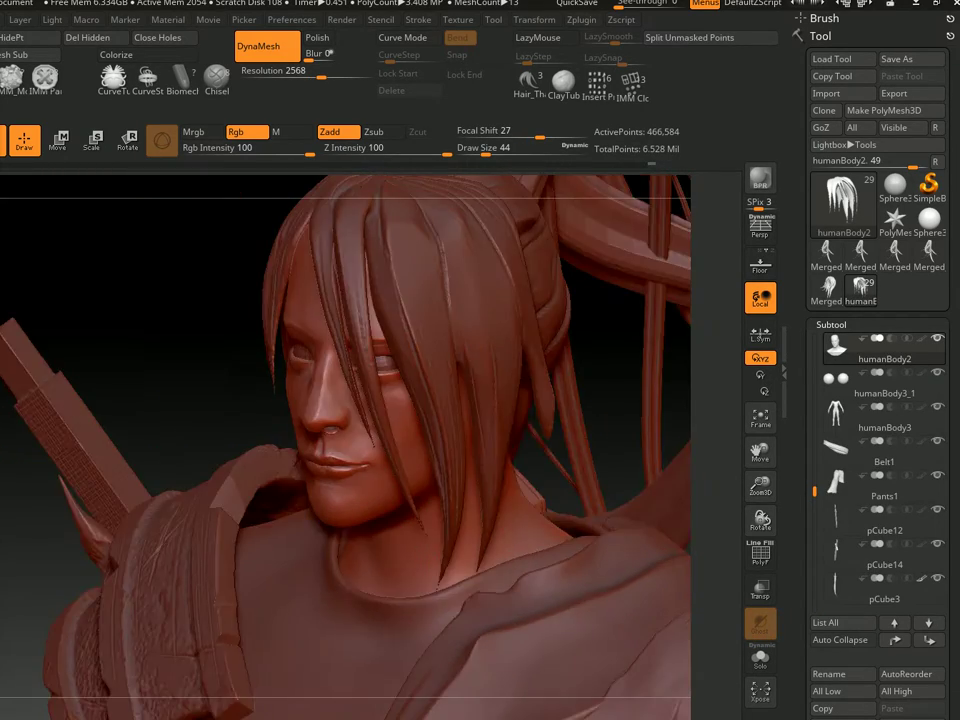
{"action": "mouse_move", "coordinate": [430, 484]}
{"action": "left_mouse_down"}
{"action": "mouse_move", "coordinate": [400, 450]}
{"action": "mouse_move", "coordinate": [429, 424]}
{"action": "mouse_move", "coordinate": [370, 420]}
{"action": "mouse_move", "coordinate": [418, 455]}
{"action": "mouse_move", "coordinate": [510, 440]}
{"action": "mouse_move", "coordinate": [561, 519]}
{"action": "left_mouse_up"}
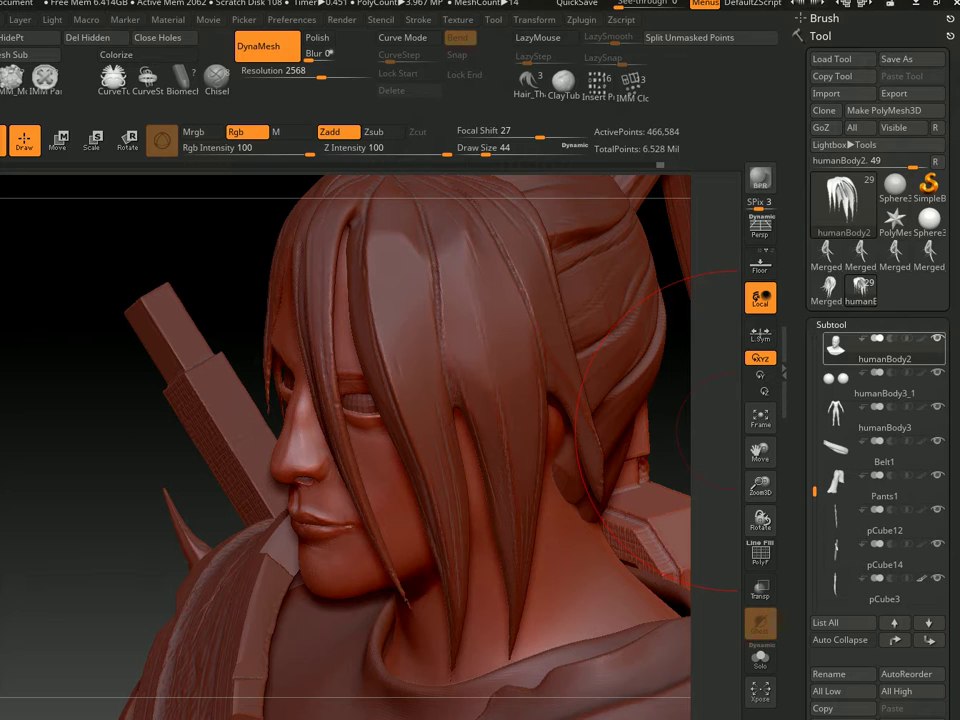
{"action": "left_click", "coordinate": [937, 338], "text": "shift"}
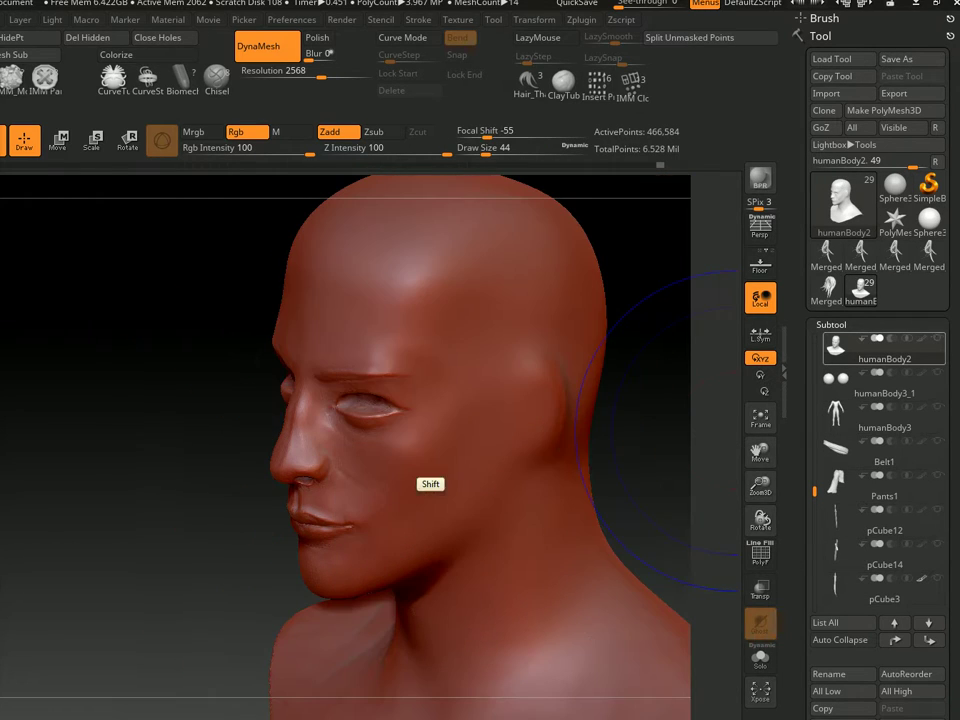
{"action": "mouse_move", "coordinate": [486, 509]}
{"action": "left_mouse_down"}
{"action": "mouse_move", "coordinate": [453, 477]}
{"action": "mouse_move", "coordinate": [429, 484]}
{"action": "left_mouse_up"}
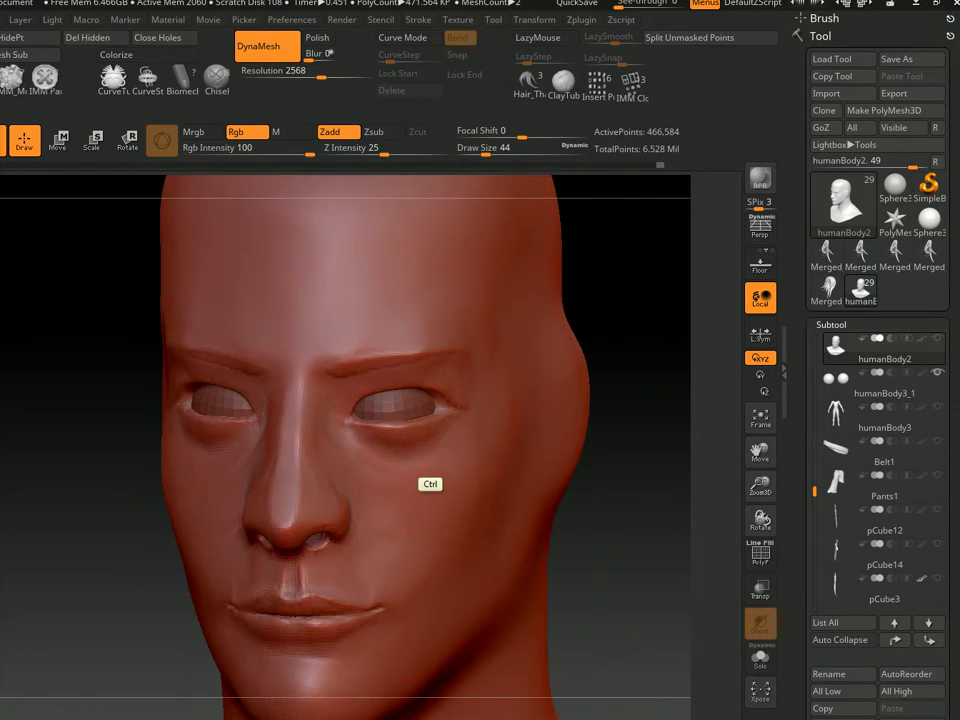
Select the eye sphere subtool, show the head around it, and set Draw Size 33
{"action": "left_click", "coordinate": [424, 480], "text": "alt"}
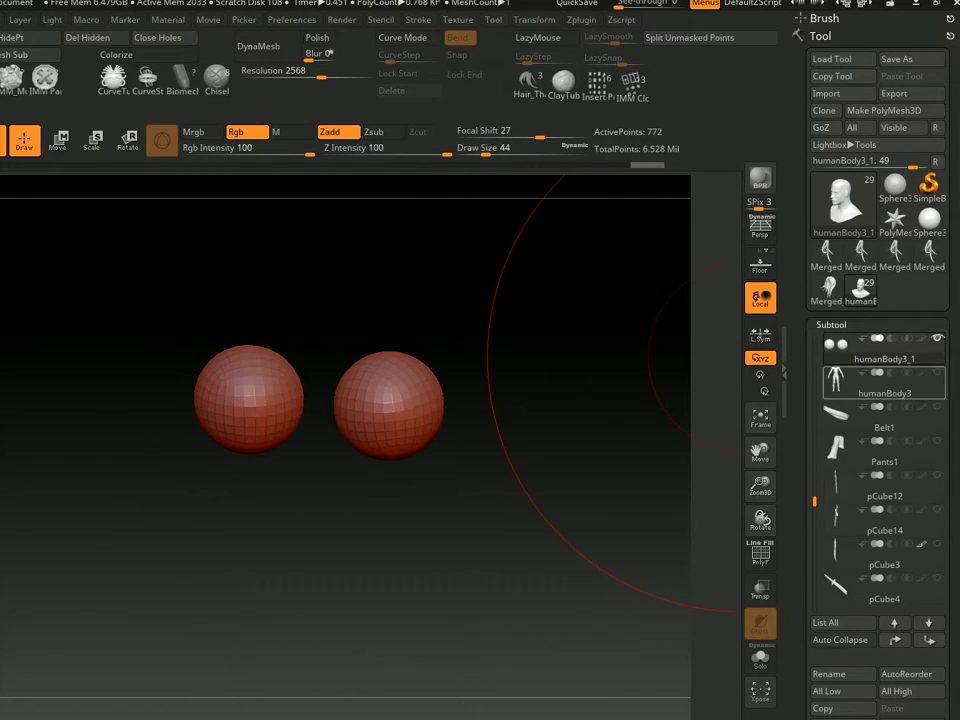
{"action": "left_click_drag", "start_coordinate": [815, 502], "coordinate": [815, 478]}
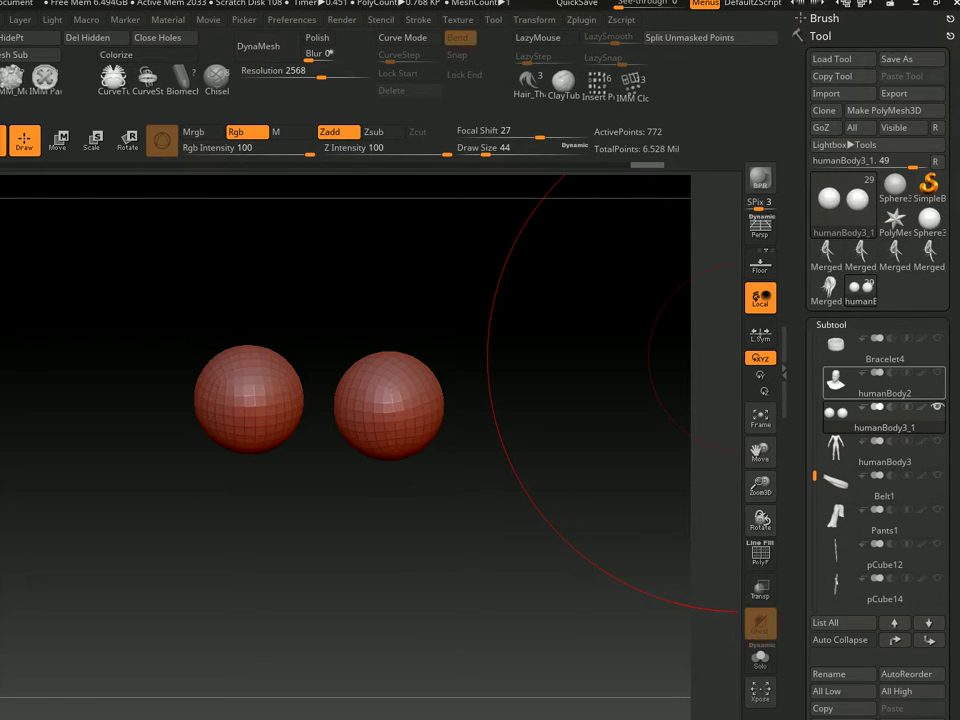
{"action": "left_click", "coordinate": [937, 373]}
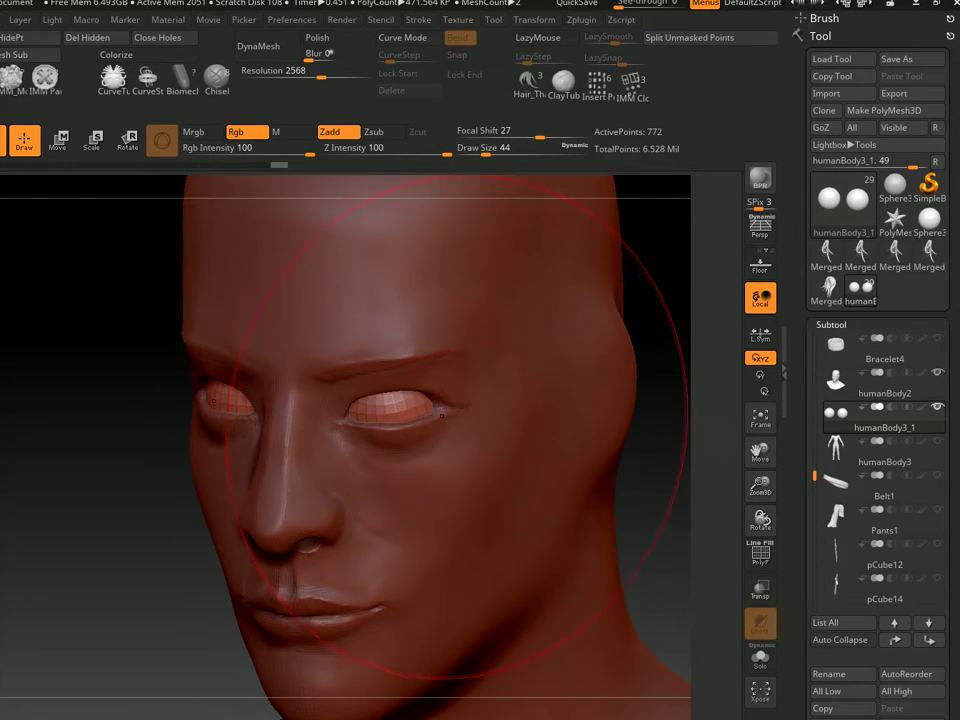
{"action": "key", "text": "s"}
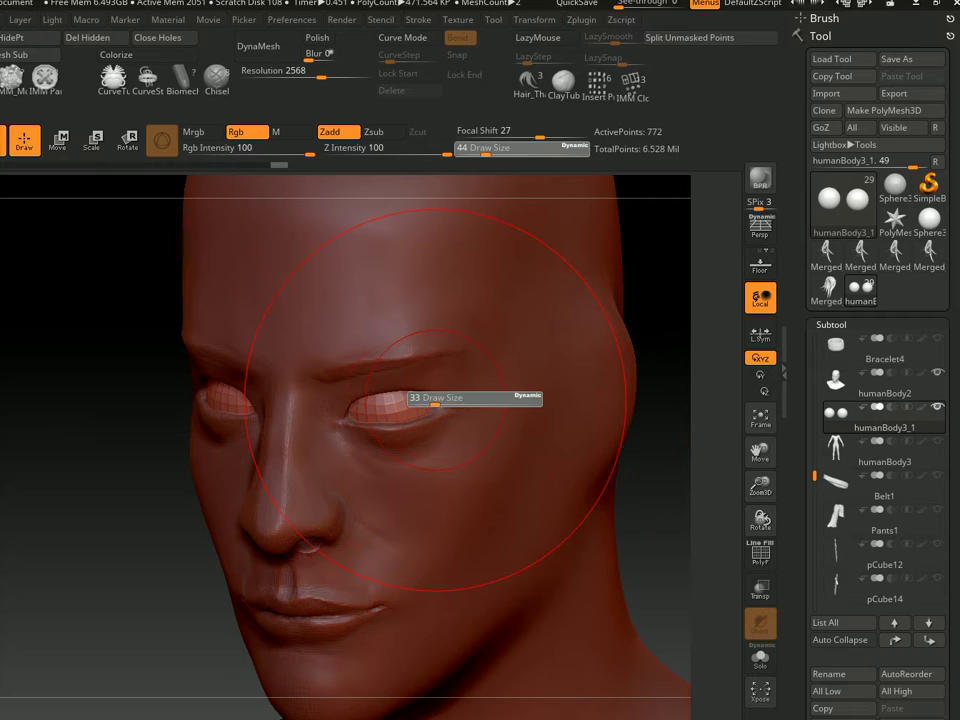
{"action": "left_click", "coordinate": [434, 401]}
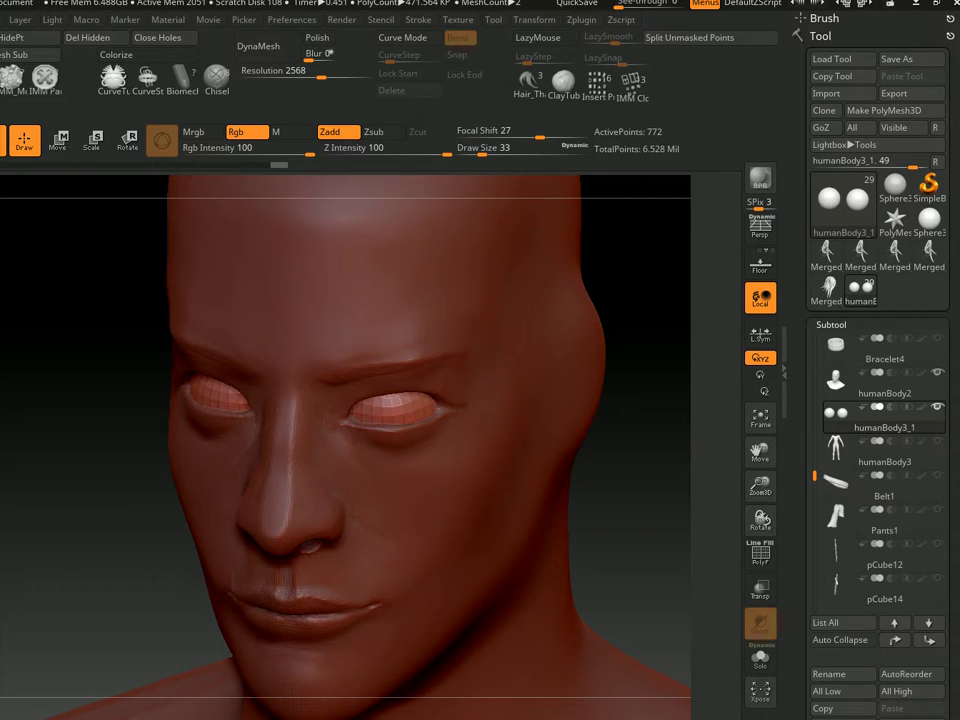
{"action": "mouse_move", "coordinate": [620, 420]}
{"action": "left_mouse_down"}
{"action": "mouse_move", "coordinate": [402, 438]}
{"action": "mouse_move", "coordinate": [430, 385]}
{"action": "mouse_move", "coordinate": [401, 401]}
{"action": "mouse_move", "coordinate": [360, 395]}
{"action": "mouse_move", "coordinate": [417, 377]}
{"action": "mouse_move", "coordinate": [477, 386]}
{"action": "mouse_move", "coordinate": [418, 398]}
{"action": "left_mouse_up"}
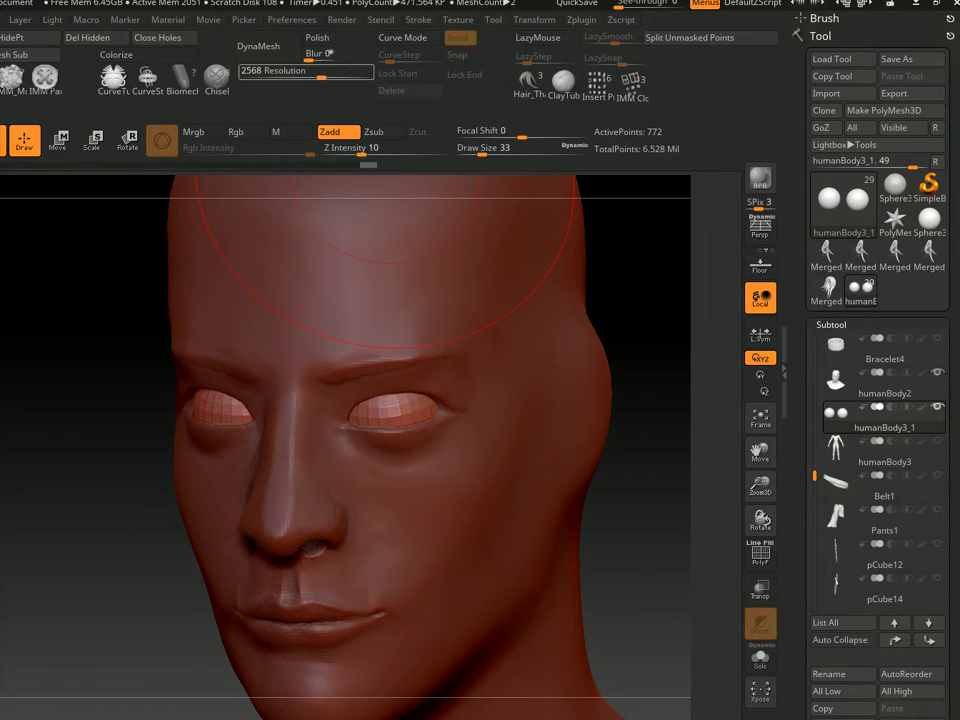
DynaMesh the eye spheres at resolution 1392, then check them from several angles
{"action": "left_click_drag", "start_coordinate": [321, 76], "coordinate": [285, 76]}
{"action": "left_click", "coordinate": [268, 45]}
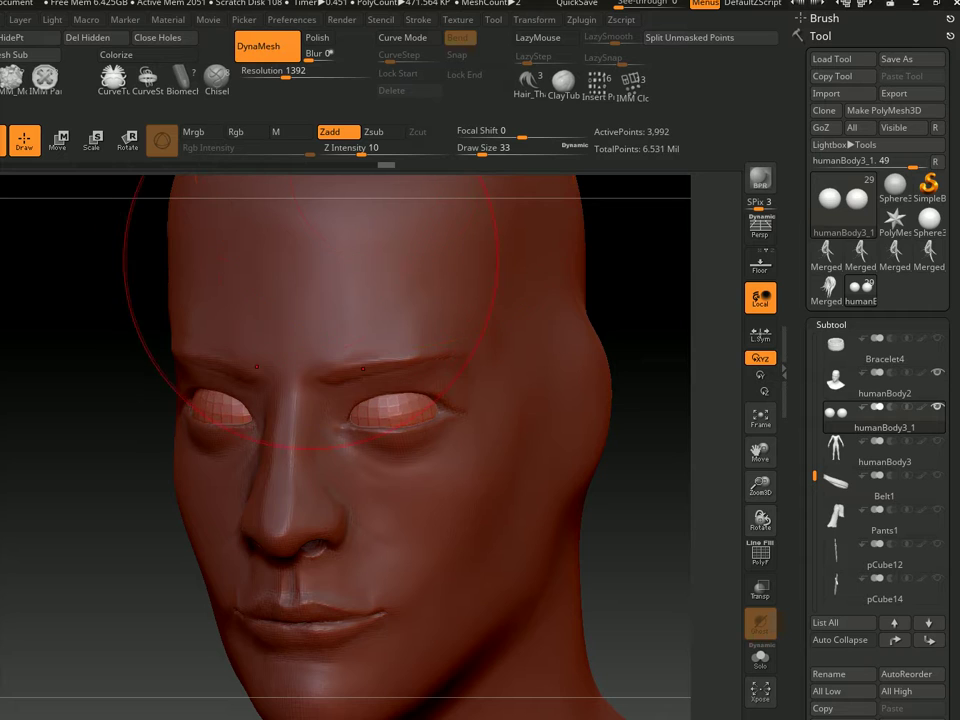
{"action": "left_click_drag", "start_coordinate": [110, 300], "coordinate": [160, 300]}
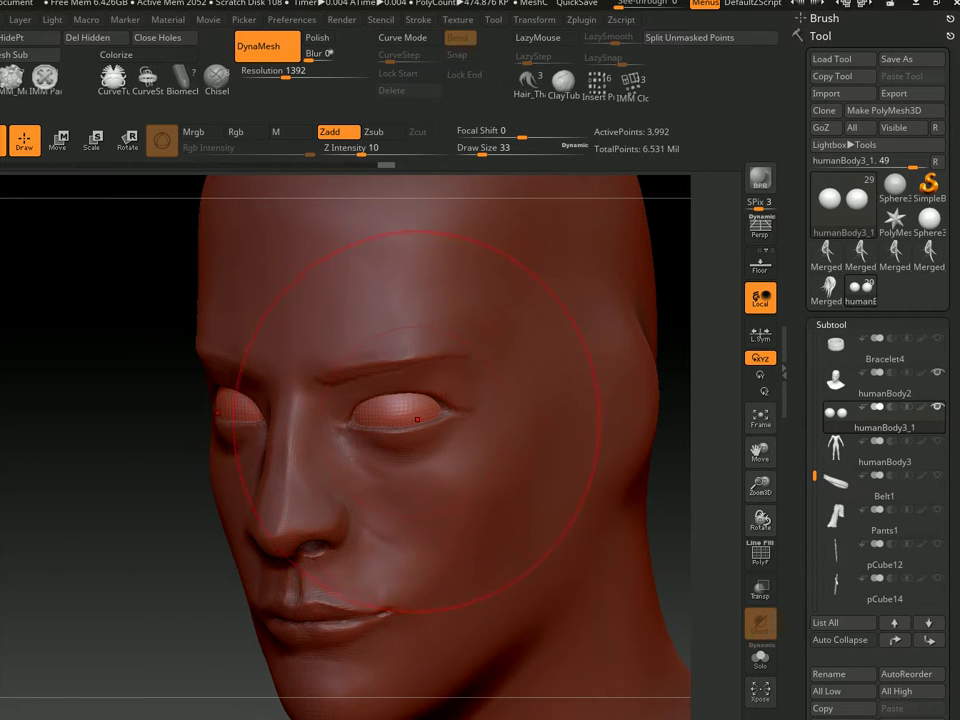
{"action": "mouse_move", "coordinate": [100, 400]}
{"action": "left_mouse_down"}
{"action": "mouse_move", "coordinate": [180, 400]}
{"action": "mouse_move", "coordinate": [100, 400]}
{"action": "mouse_move", "coordinate": [180, 400]}
{"action": "mouse_move", "coordinate": [407, 364]}
{"action": "left_mouse_up"}
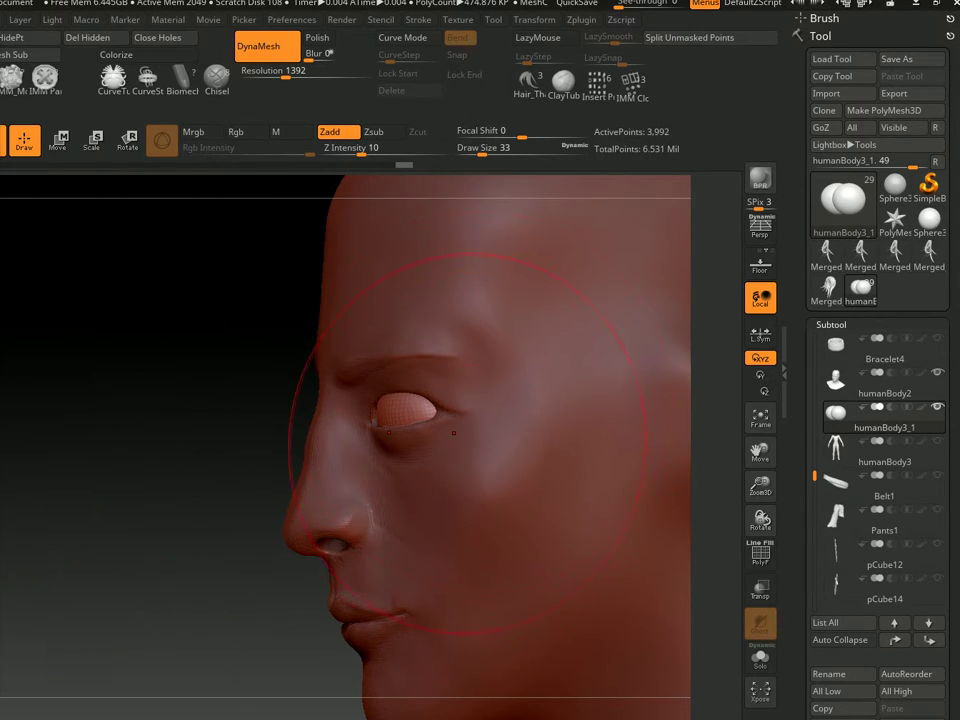
{"action": "mouse_move", "coordinate": [180, 400]}
{"action": "left_mouse_down"}
{"action": "mouse_move", "coordinate": [466, 406]}
{"action": "mouse_move", "coordinate": [366, 373]}
{"action": "left_mouse_up"}
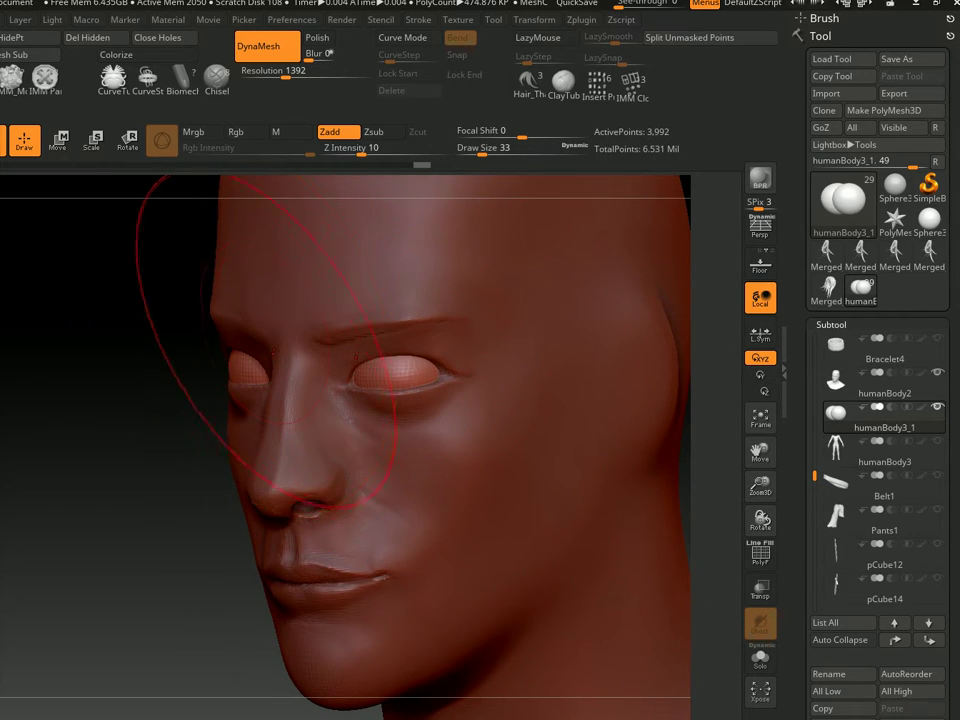
{"action": "left_click_drag", "start_coordinate": [90, 330], "coordinate": [120, 335]}
Return to the head mesh and sculpt the eye sockets at brush sizes 16, 12 and 9
{"action": "left_click", "coordinate": [310, 340], "text": "alt"}
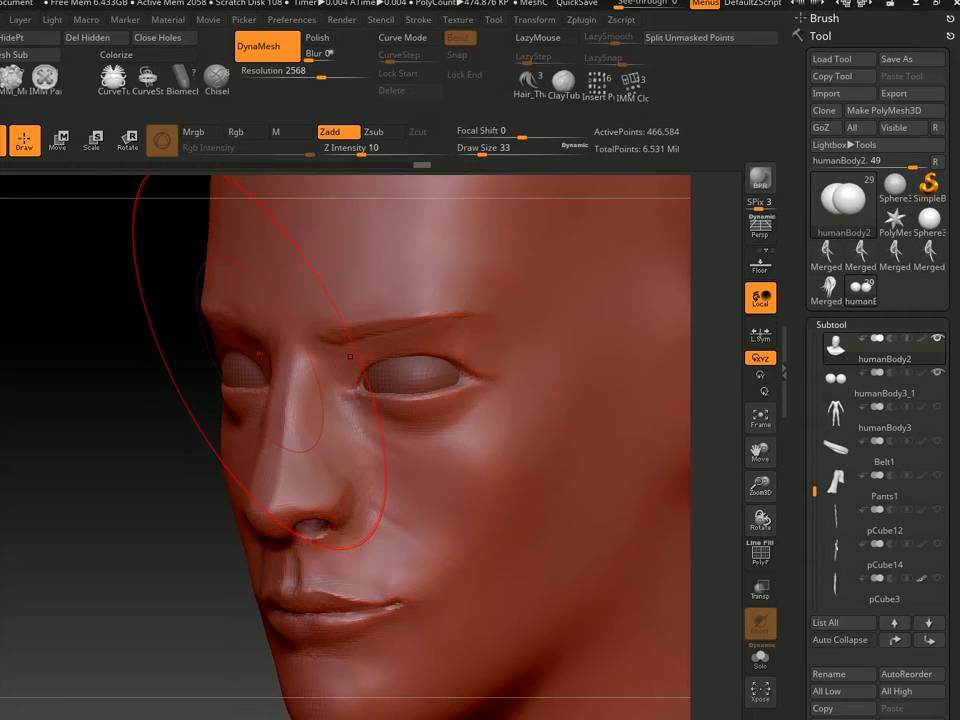
{"action": "key", "text": "s"}
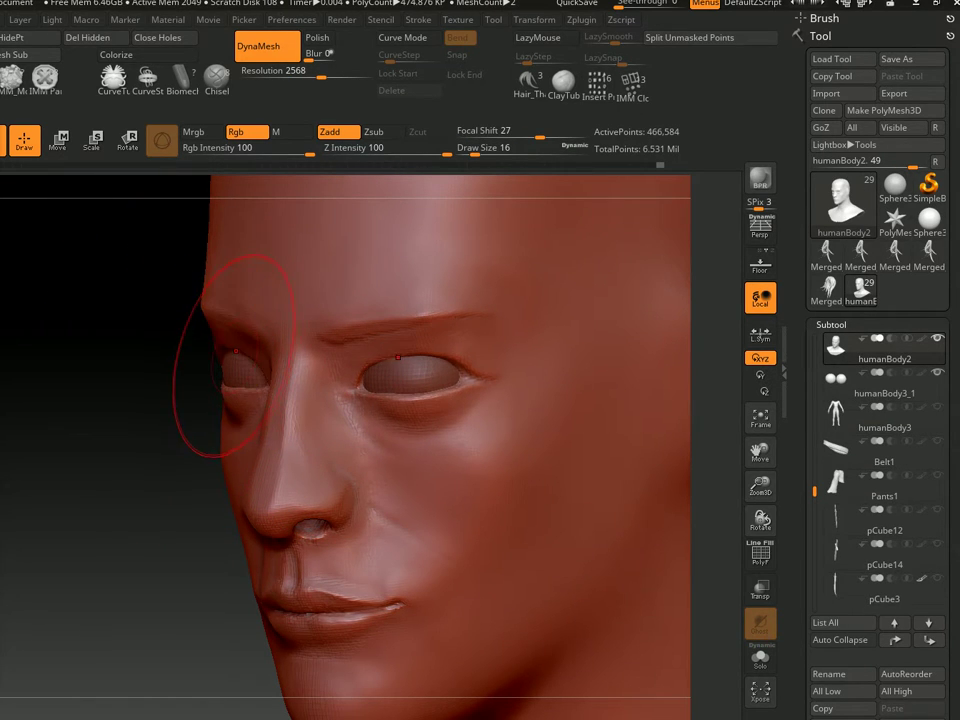
{"action": "type", "text": "s12"}
{"action": "key", "text": "Return"}
{"action": "type", "text": "s9"}
{"action": "key", "text": "Return"}
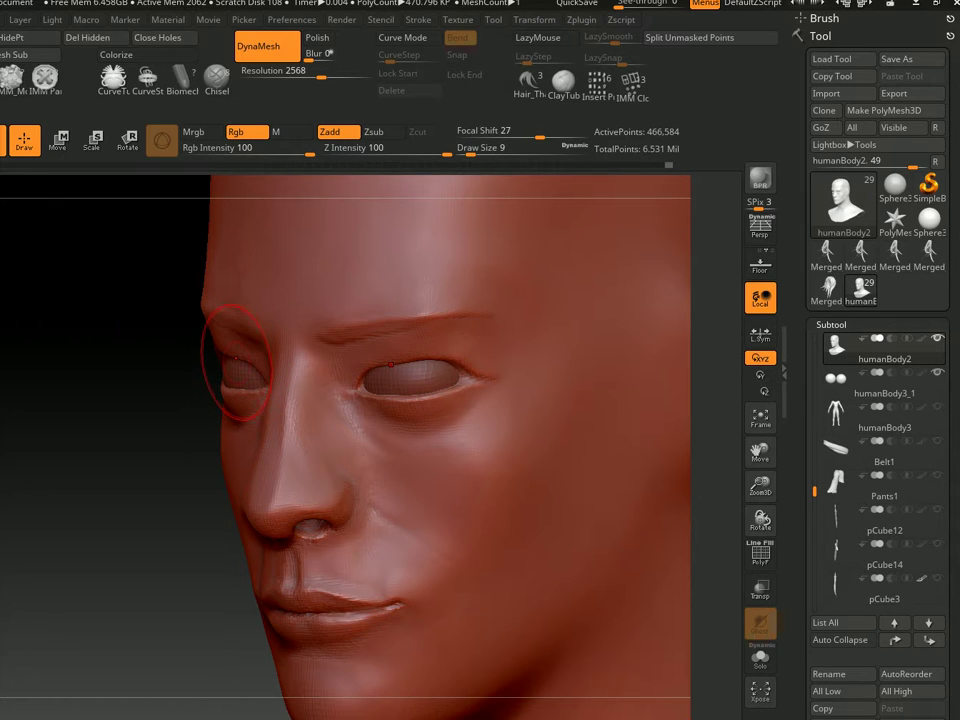
Deepen the sockets from the front at brush sizes 12, 11, 7 and 9
{"action": "right_click_drag", "start_coordinate": [232, 355], "coordinate": [200, 368]}
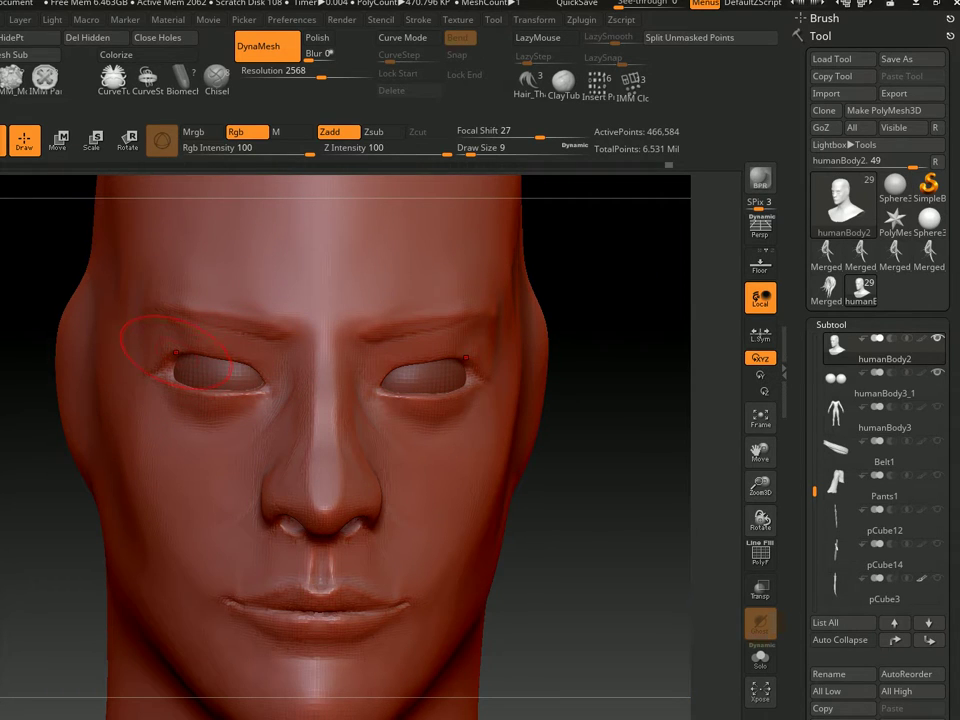
{"action": "type", "text": "s12"}
{"action": "key", "text": "Return"}
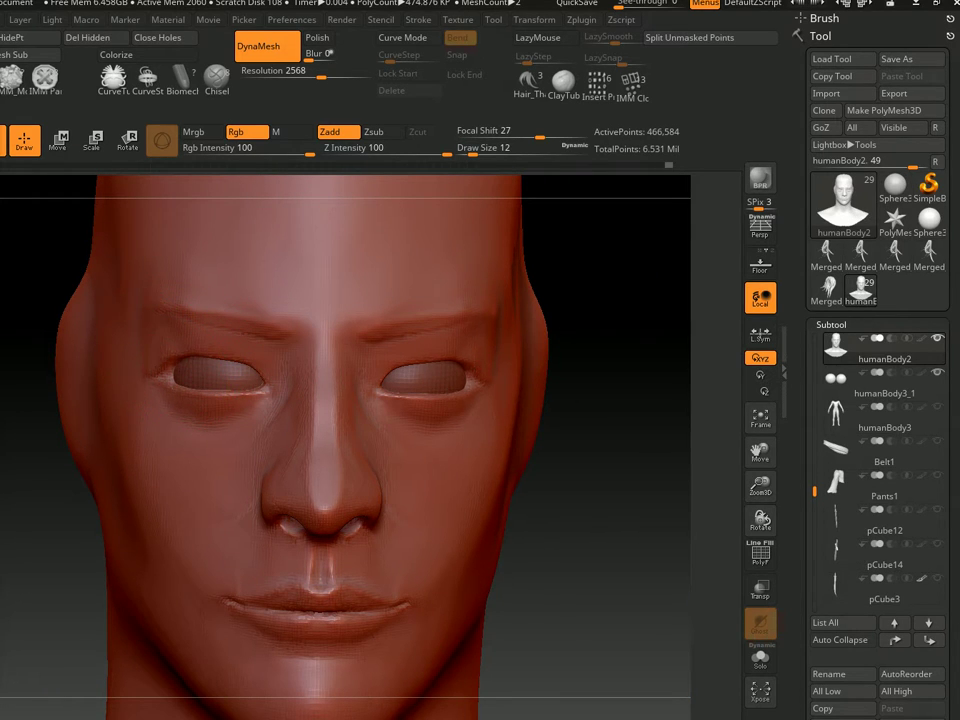
{"action": "type", "text": "s11"}
{"action": "key", "text": "Return"}
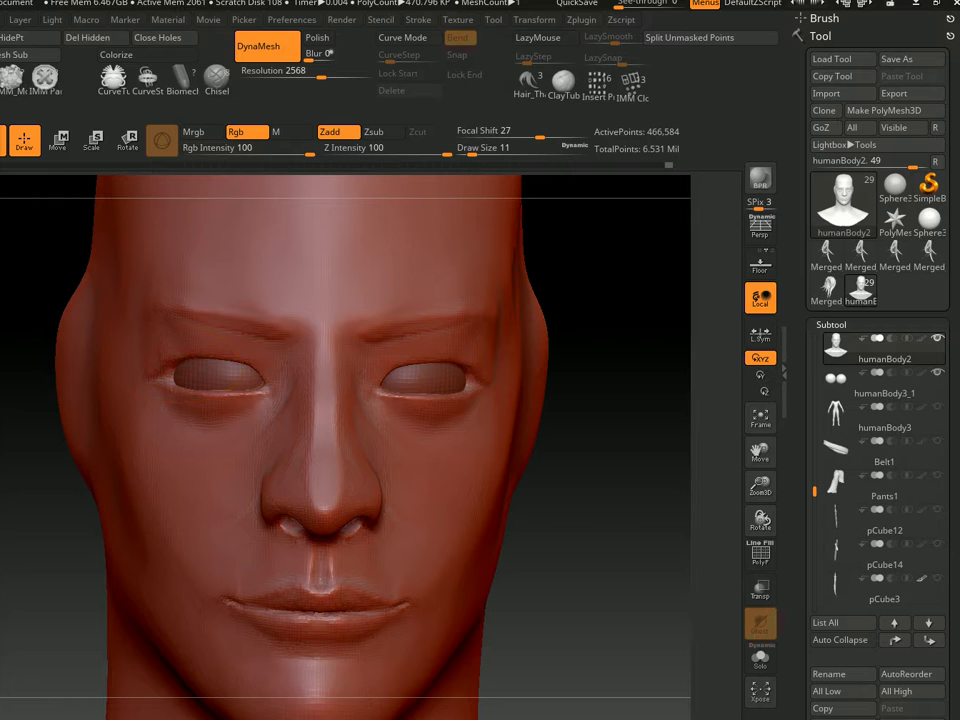
{"action": "type", "text": "s7"}
{"action": "key", "text": "Return"}
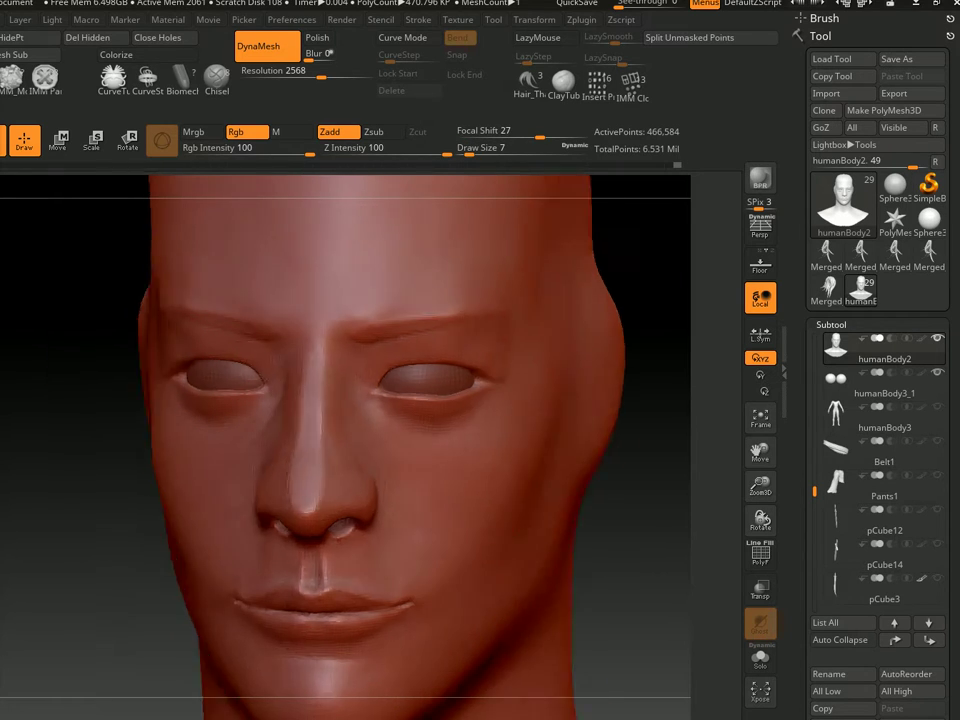
{"action": "mouse_move", "coordinate": [178, 385]}
{"action": "left_mouse_down"}
{"action": "mouse_move", "coordinate": [182, 332]}
{"action": "mouse_move", "coordinate": [194, 355]}
{"action": "mouse_move", "coordinate": [171, 321]}
{"action": "mouse_move", "coordinate": [258, 428]}
{"action": "left_mouse_up"}
{"action": "type", "text": "s9"}
{"action": "key", "text": "Return"}
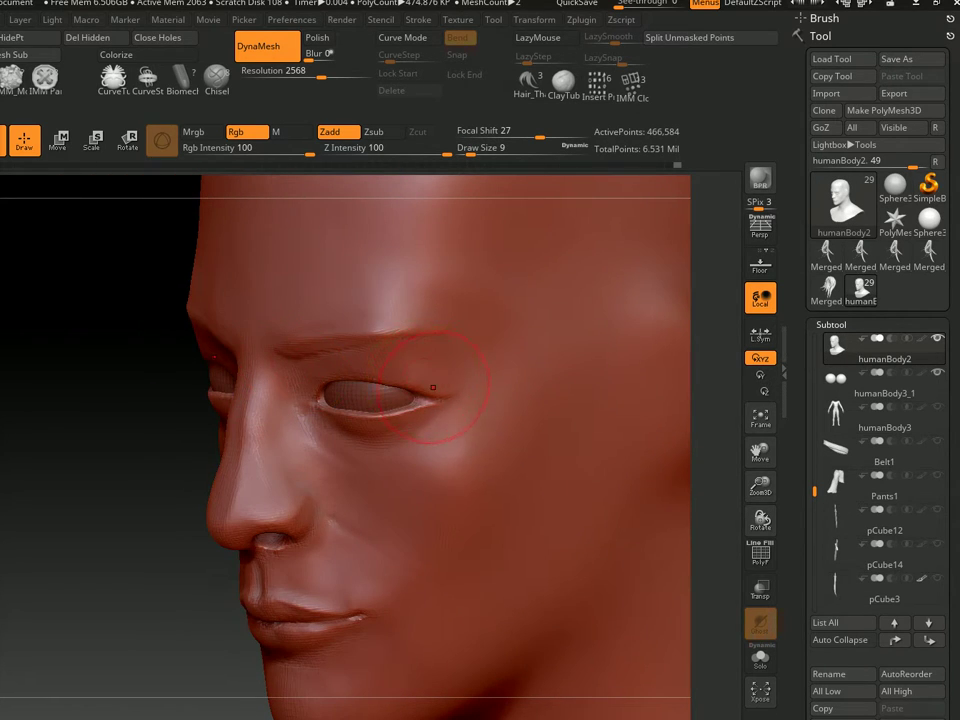
Refine both sockets from three-quarter and profile views at brush sizes 12 to 17
{"action": "left_click_drag", "start_coordinate": [429, 386], "coordinate": [382, 370]}
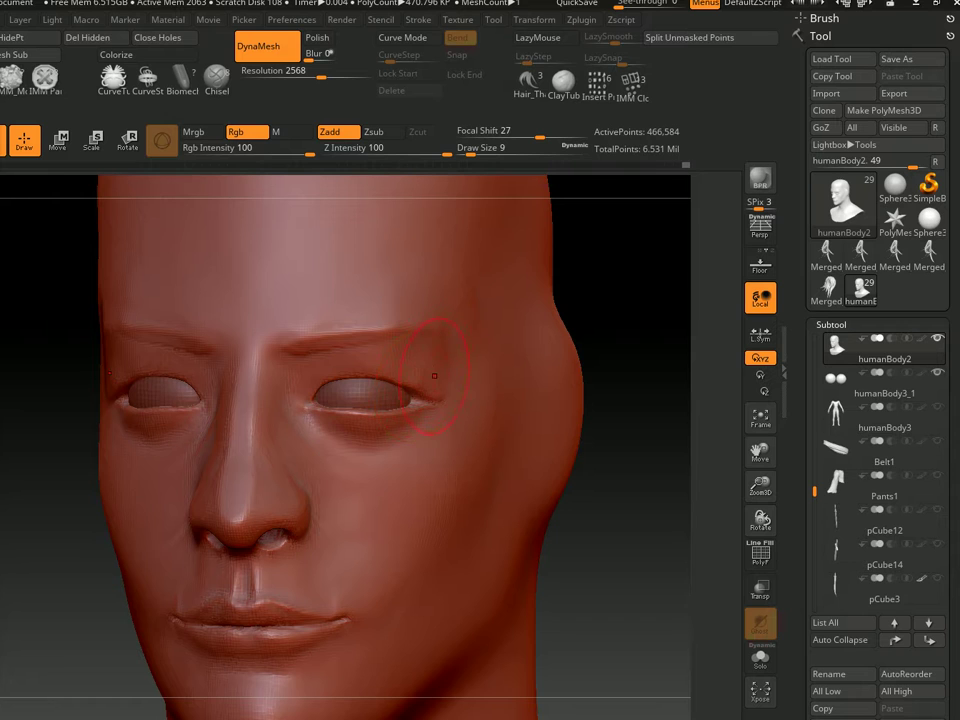
{"action": "left_click_drag", "start_coordinate": [418, 392], "coordinate": [520, 398]}
{"action": "key", "text": "s"}
{"action": "left_click", "coordinate": [349, 375]}
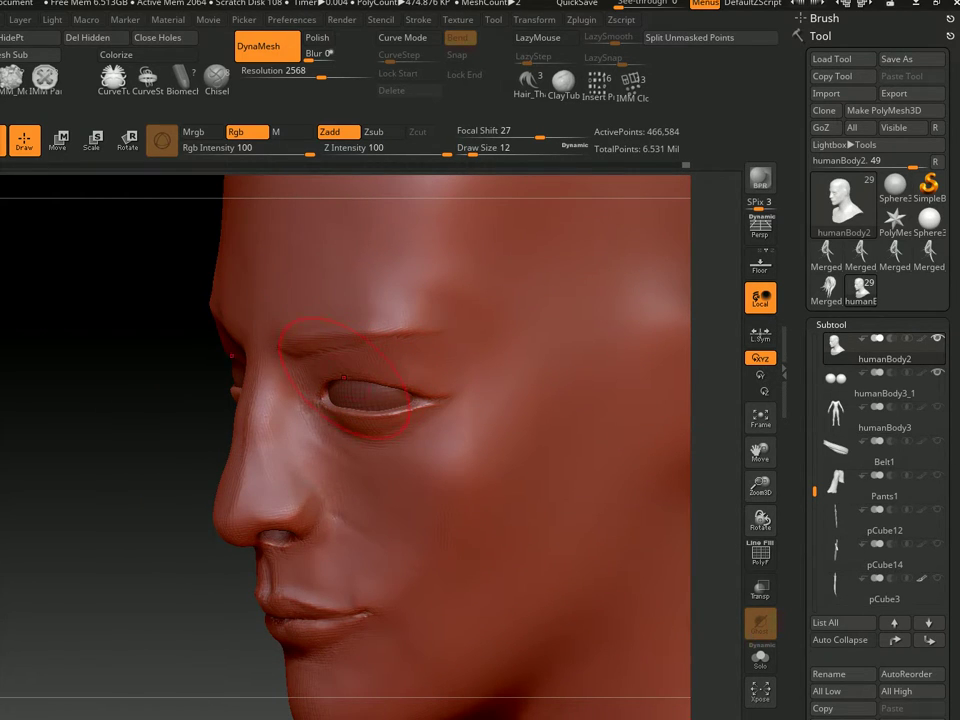
{"action": "key", "text": "s"}
{"action": "left_click", "coordinate": [352, 383]}
{"action": "key", "text": "s"}
{"action": "left_click", "coordinate": [360, 392]}
{"action": "left_click_drag", "start_coordinate": [150, 400], "coordinate": [372, 362]}
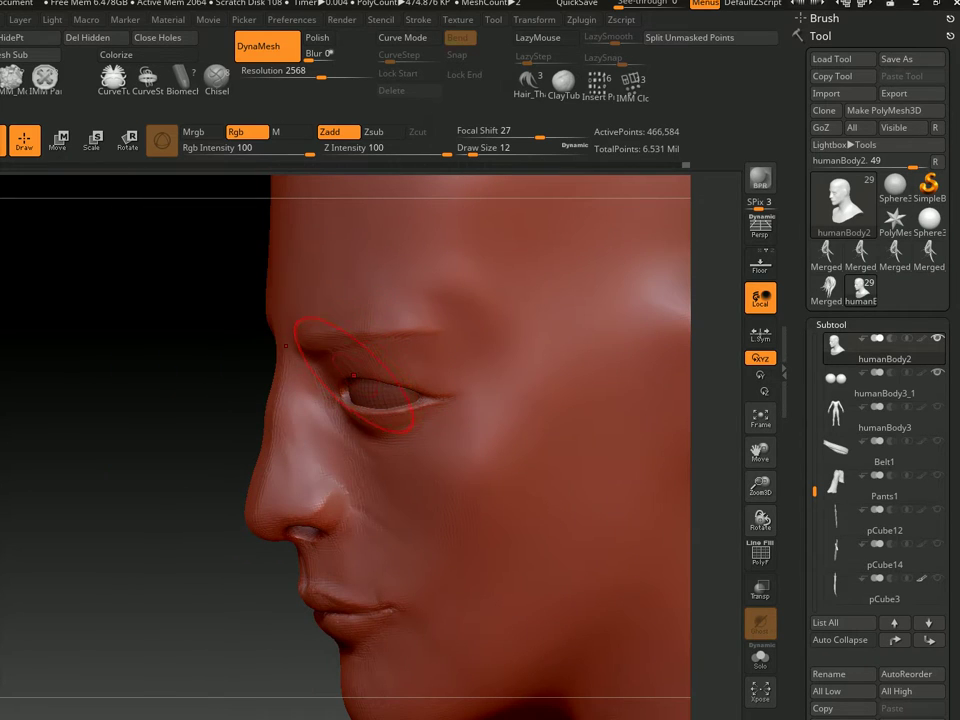
{"action": "key", "text": "bracketleft"}
{"action": "key", "text": "bracketleft"}
{"action": "key", "text": "bracketleft"}
{"action": "key", "text": "bracketleft"}
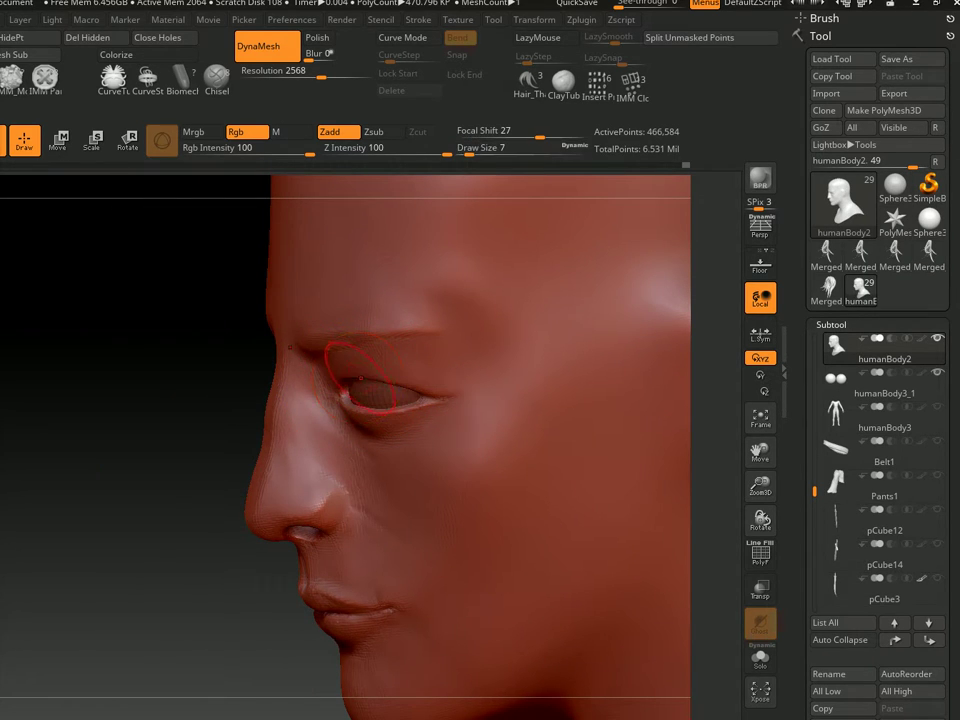
{"action": "left_click_drag", "start_coordinate": [362, 378], "coordinate": [429, 386]}
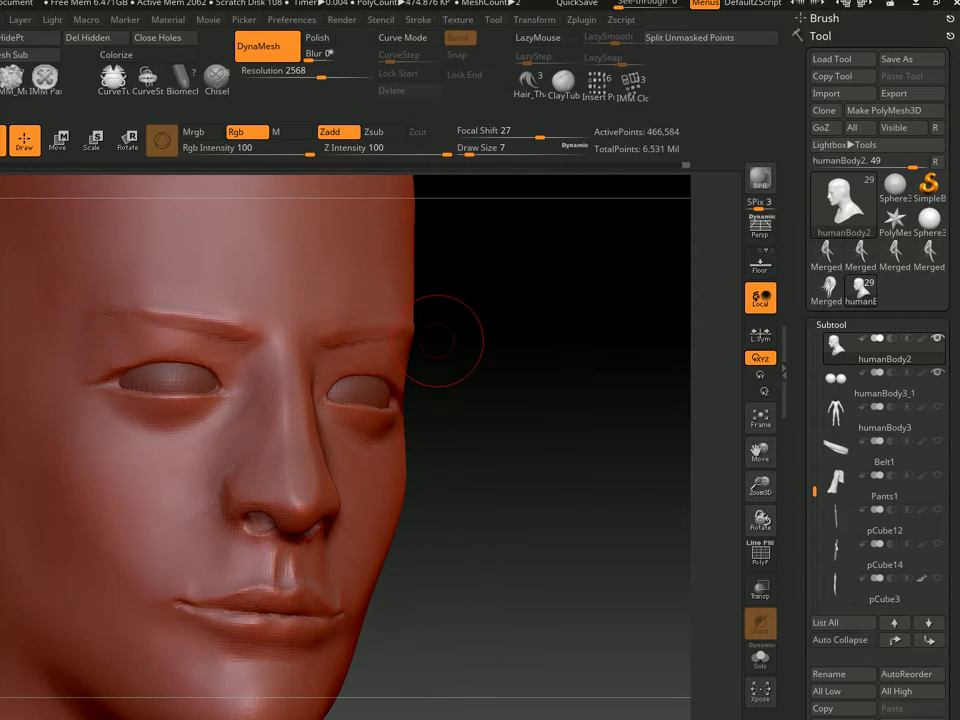
{"action": "left_click_drag", "start_coordinate": [408, 341], "coordinate": [382, 370]}
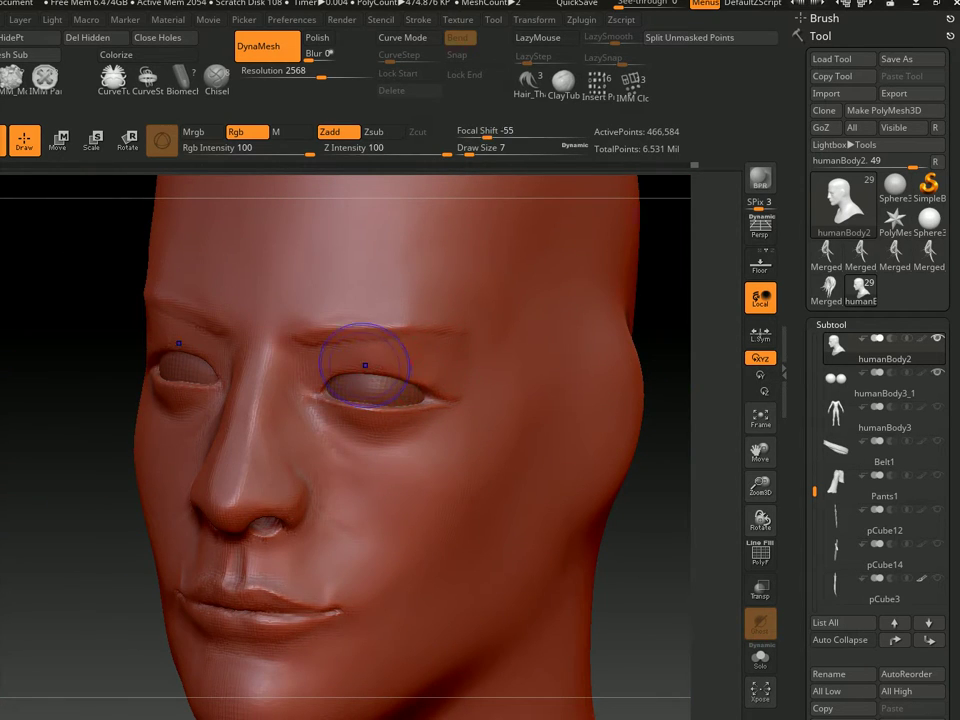
Set a larger, softer blending brush and review the eye area from profile to front
{"action": "mouse_move", "coordinate": [471, 363]}
{"action": "left_mouse_down"}
{"action": "mouse_move", "coordinate": [442, 410]}
{"action": "mouse_move", "coordinate": [381, 407]}
{"action": "left_mouse_up"}
{"action": "key", "text": "s"}
{"action": "key", "text": "s"}
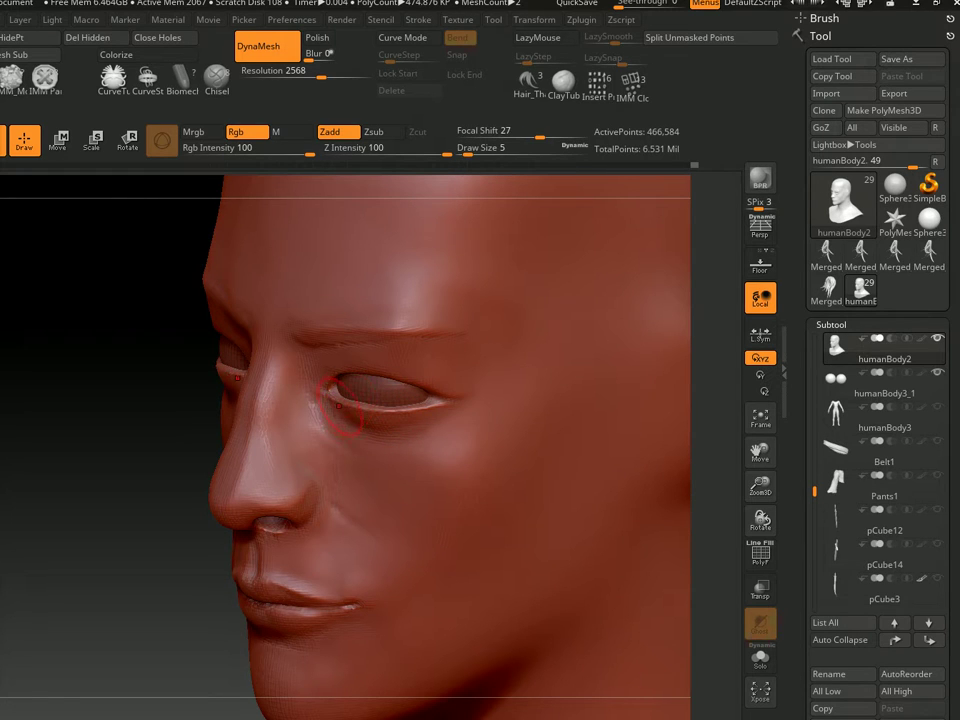
{"action": "mouse_move", "coordinate": [466, 400]}
{"action": "left_mouse_down"}
{"action": "mouse_move", "coordinate": [390, 363]}
{"action": "mouse_move", "coordinate": [368, 374]}
{"action": "left_mouse_up"}
{"action": "key", "text": "s"}
{"action": "key", "text": "s"}
{"action": "key", "text": "o"}
{"action": "key", "text": "i"}
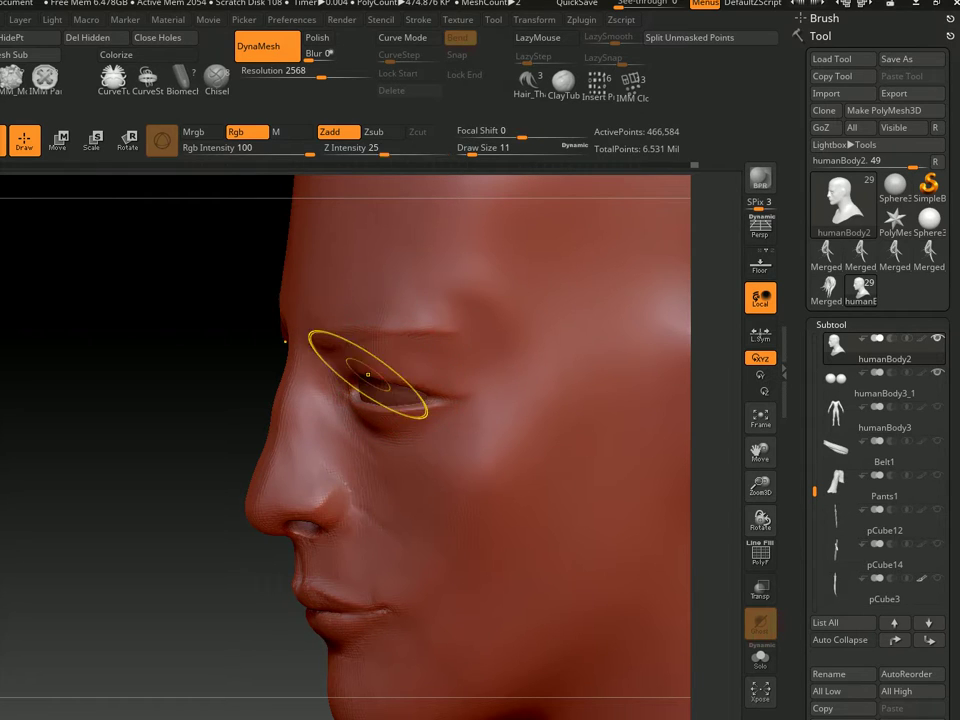
{"action": "right_click_drag", "start_coordinate": [404, 374], "coordinate": [470, 360]}
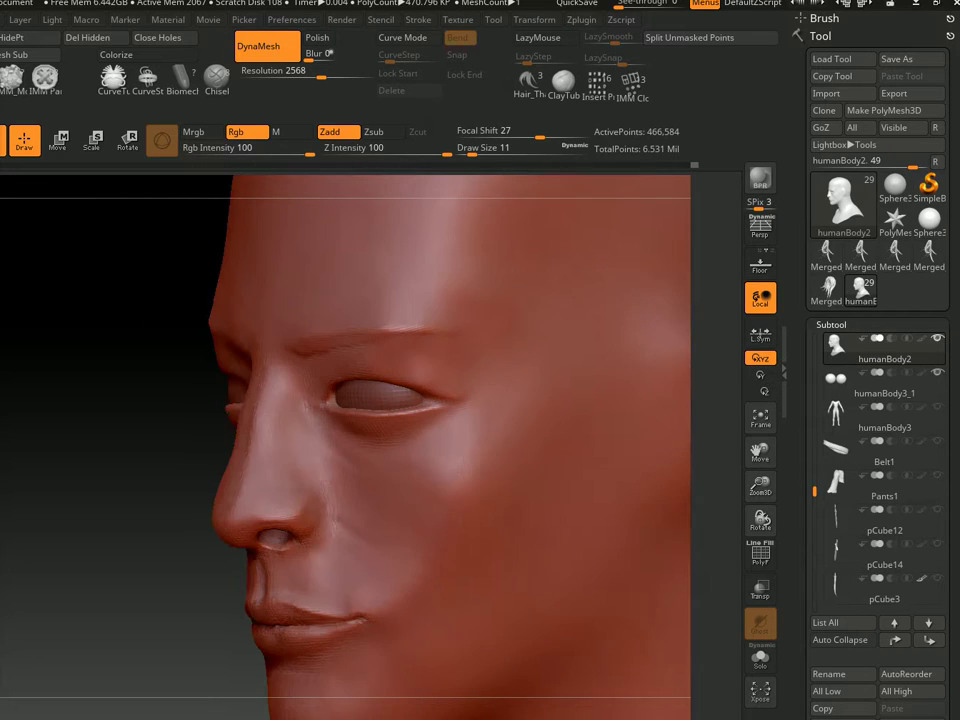
{"action": "right_click_drag", "start_coordinate": [407, 343], "coordinate": [480, 340]}
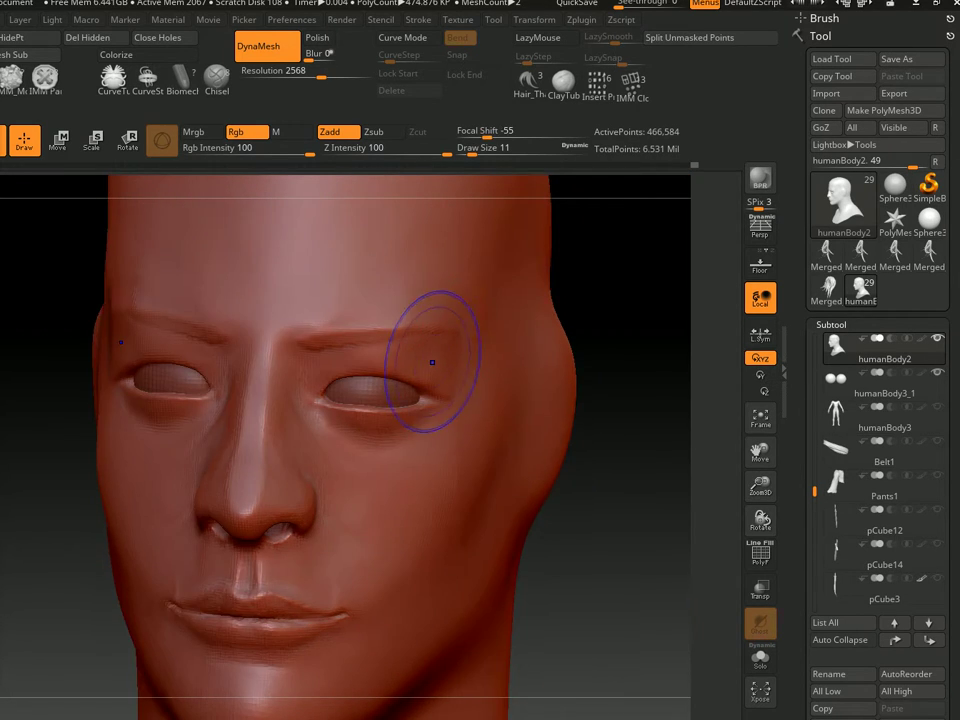
{"action": "right_click_drag", "start_coordinate": [431, 364], "coordinate": [391, 362], "text": "shift"}
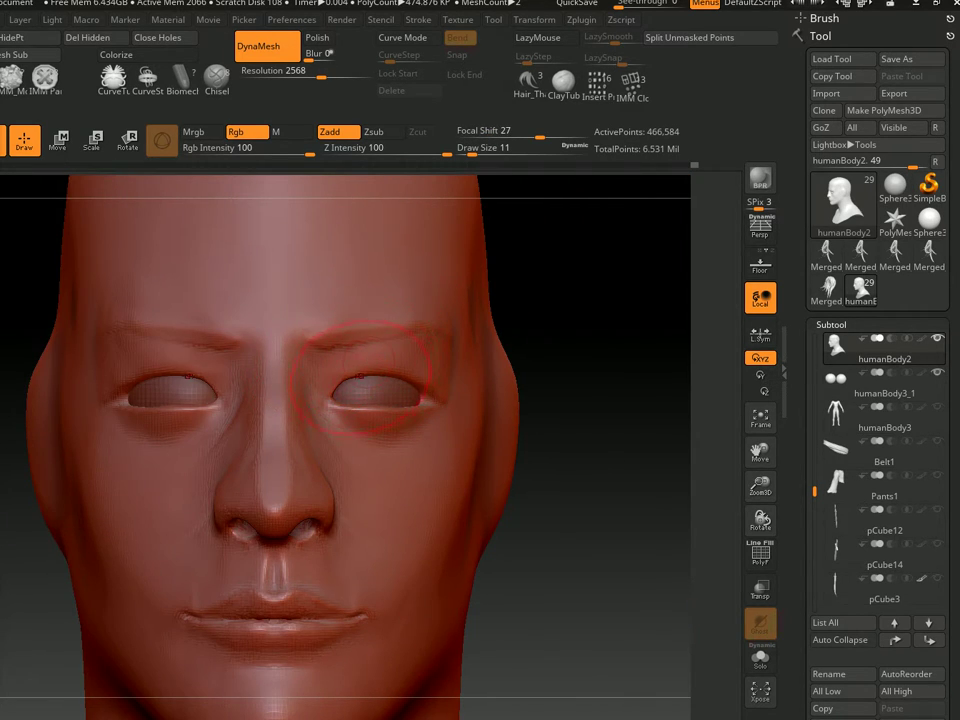
Reduce the brush to Draw Size 2 with LazyMouse on, and clear the eyelid guide lines
{"action": "key", "text": "s"}
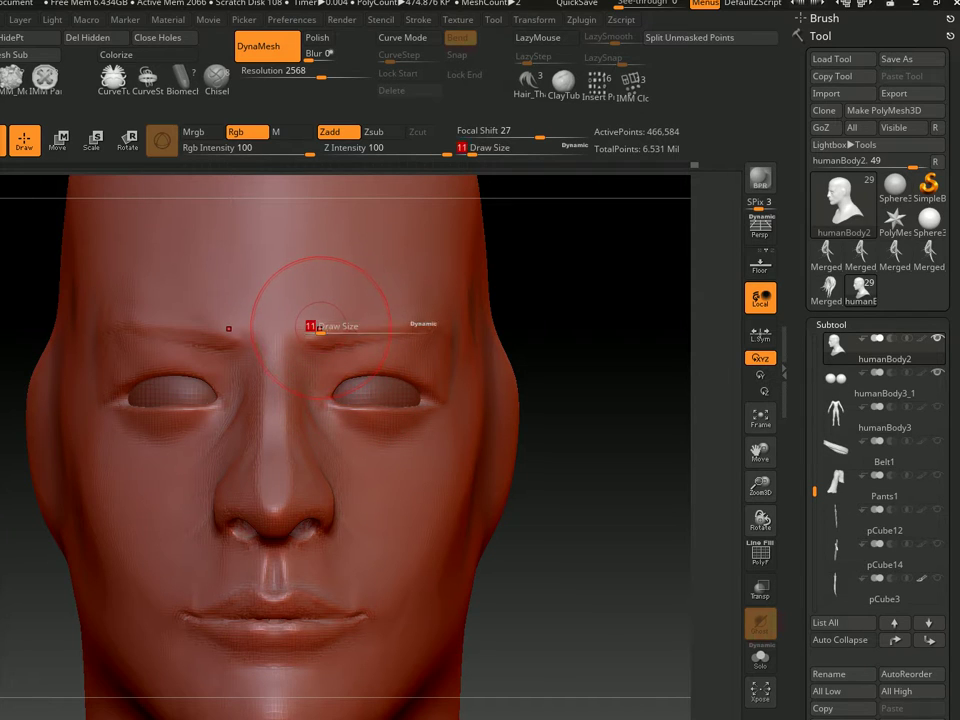
{"action": "left_click_drag", "start_coordinate": [310, 327], "coordinate": [306, 333]}
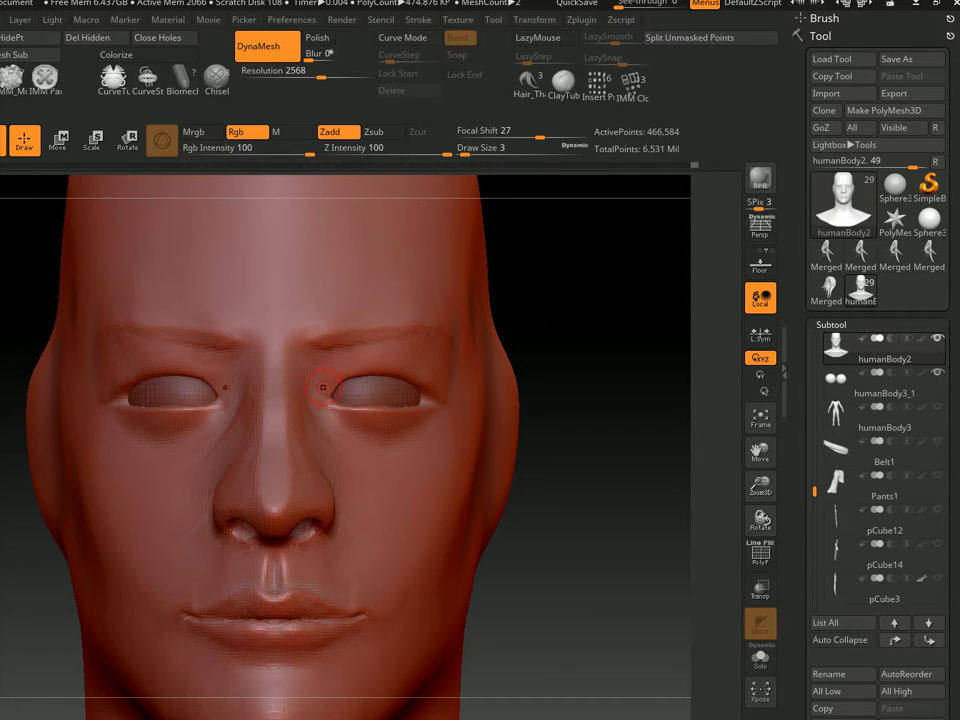
{"action": "right_click_drag", "start_coordinate": [323, 387], "coordinate": [311, 392]}
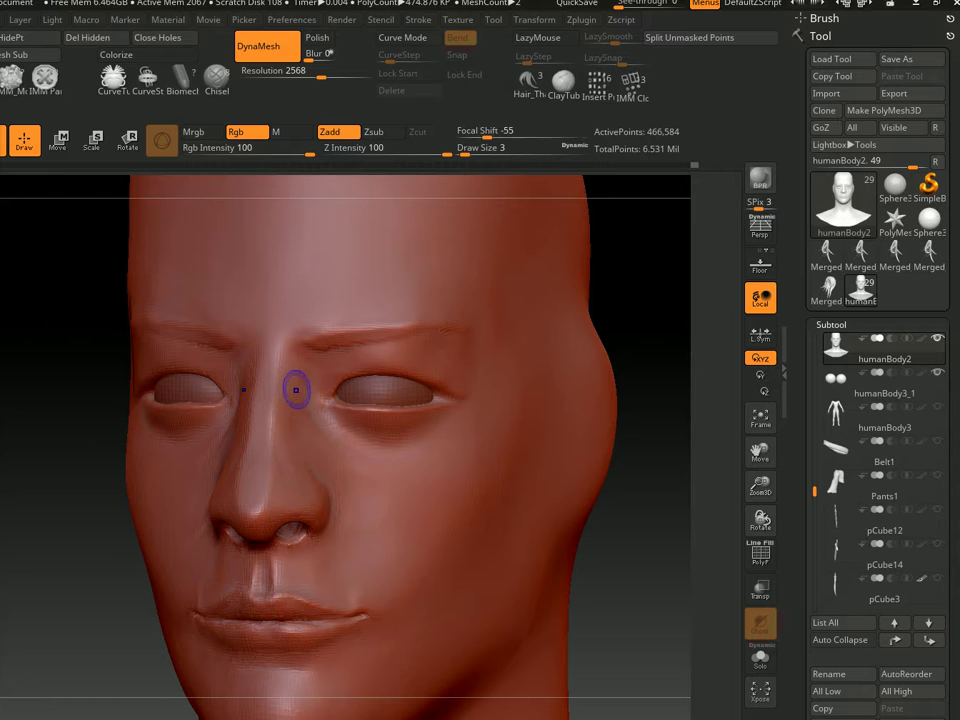
{"action": "mouse_move", "coordinate": [316, 396]}
{"action": "right_mouse_down"}
{"action": "mouse_move", "coordinate": [300, 391]}
{"action": "mouse_move", "coordinate": [334, 369]}
{"action": "right_mouse_up"}
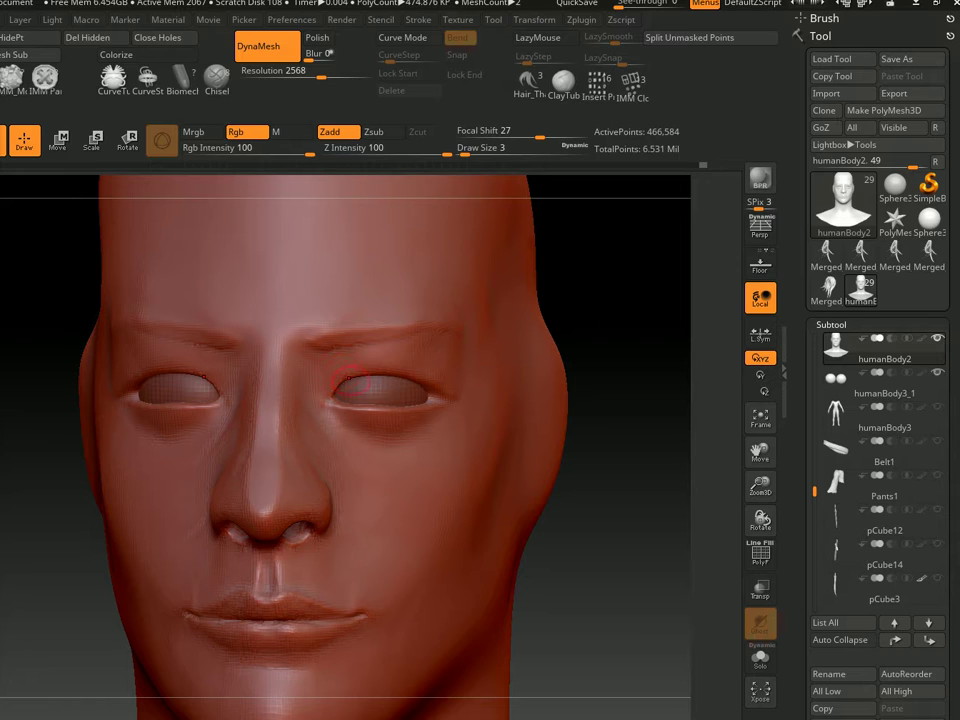
{"action": "key", "text": "s"}
{"action": "left_click_drag", "start_coordinate": [345, 393], "coordinate": [324, 404]}
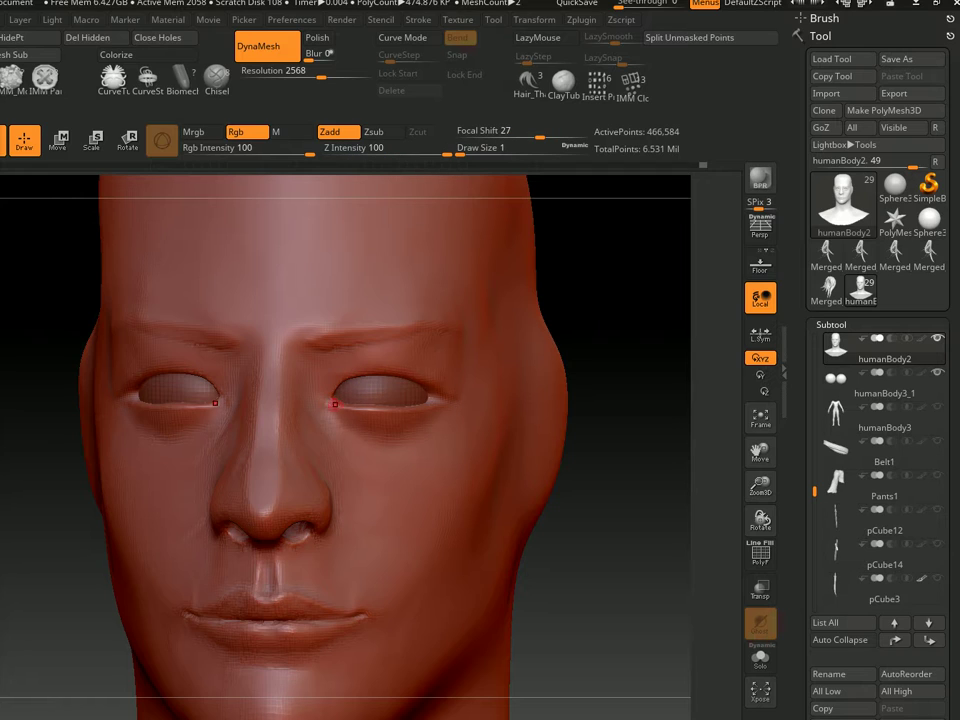
{"action": "key", "text": "s"}
{"action": "left_click_drag", "start_coordinate": [335, 404], "coordinate": [338, 405]}
{"action": "key", "text": "s"}
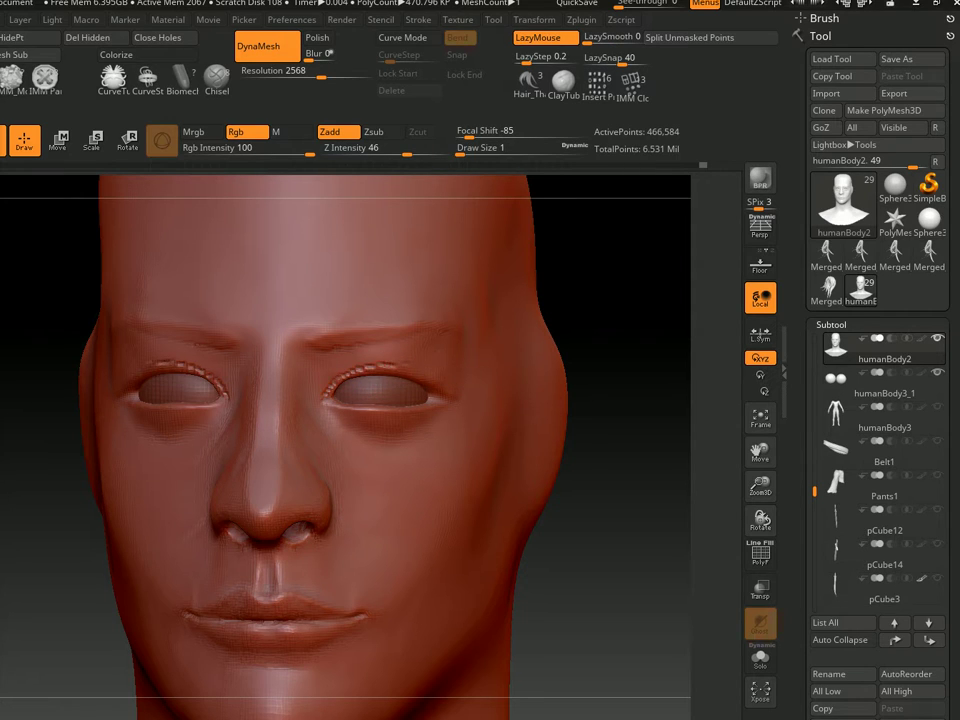
{"action": "left_click", "coordinate": [450, 390]}
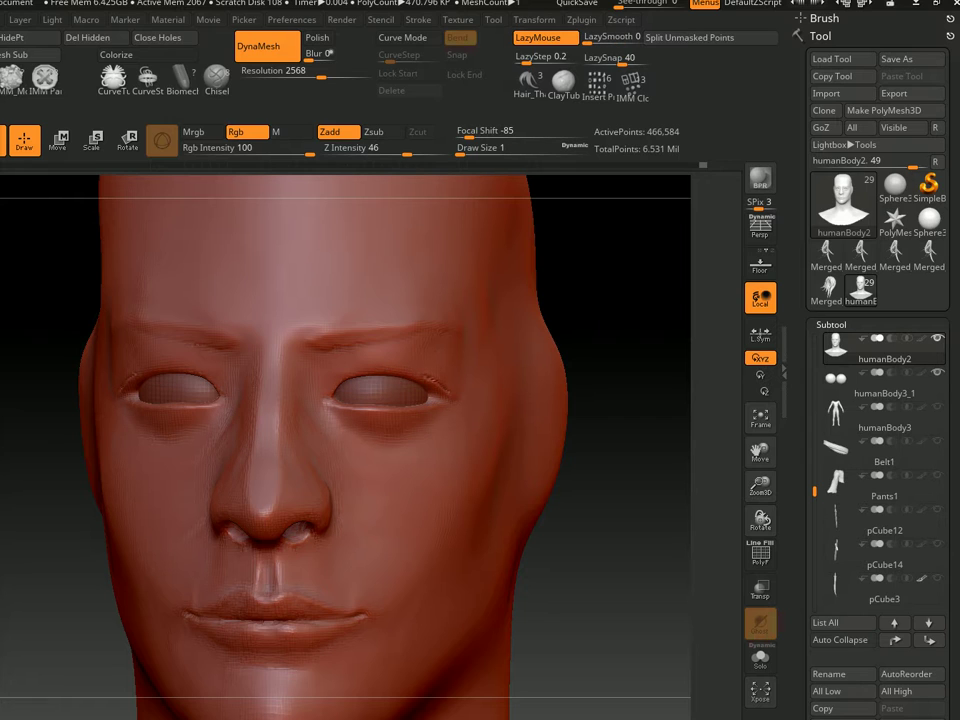
Carve fine Zsub creases above both upper eyelids at Draw Size 2, redoing one stroke
{"action": "mouse_move", "coordinate": [420, 375]}
{"action": "left_mouse_down"}
{"action": "mouse_move", "coordinate": [365, 367]}
{"action": "mouse_move", "coordinate": [328, 386]}
{"action": "left_mouse_up"}
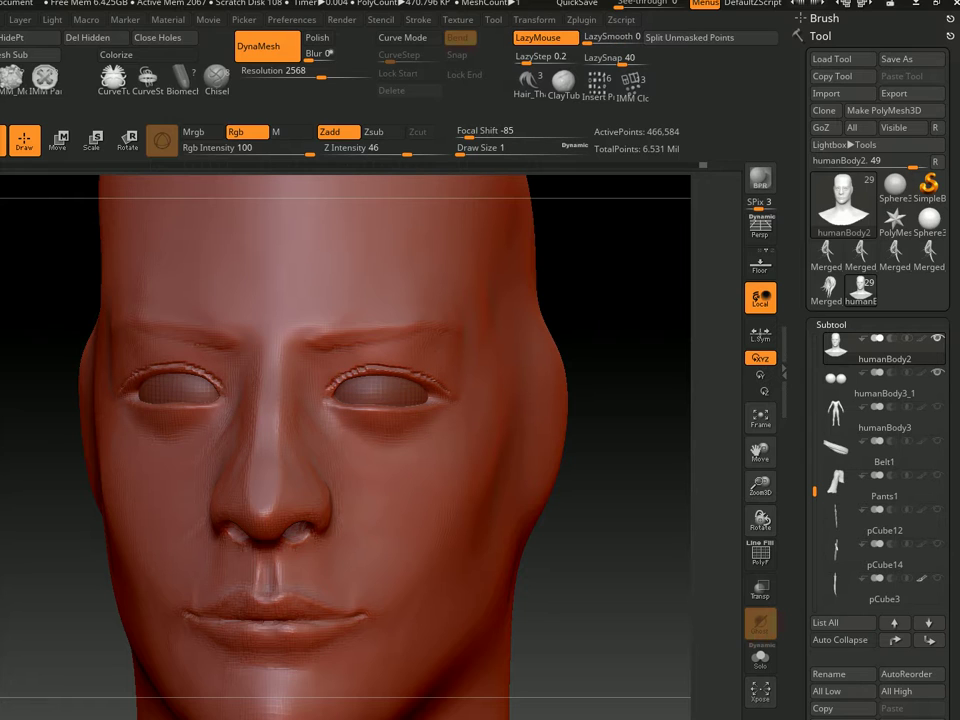
{"action": "mouse_move", "coordinate": [660, 420]}
{"action": "left_mouse_down"}
{"action": "mouse_move", "coordinate": [600, 420]}
{"action": "mouse_move", "coordinate": [670, 420]}
{"action": "left_mouse_up"}
{"action": "key", "text": "ctrl+z"}
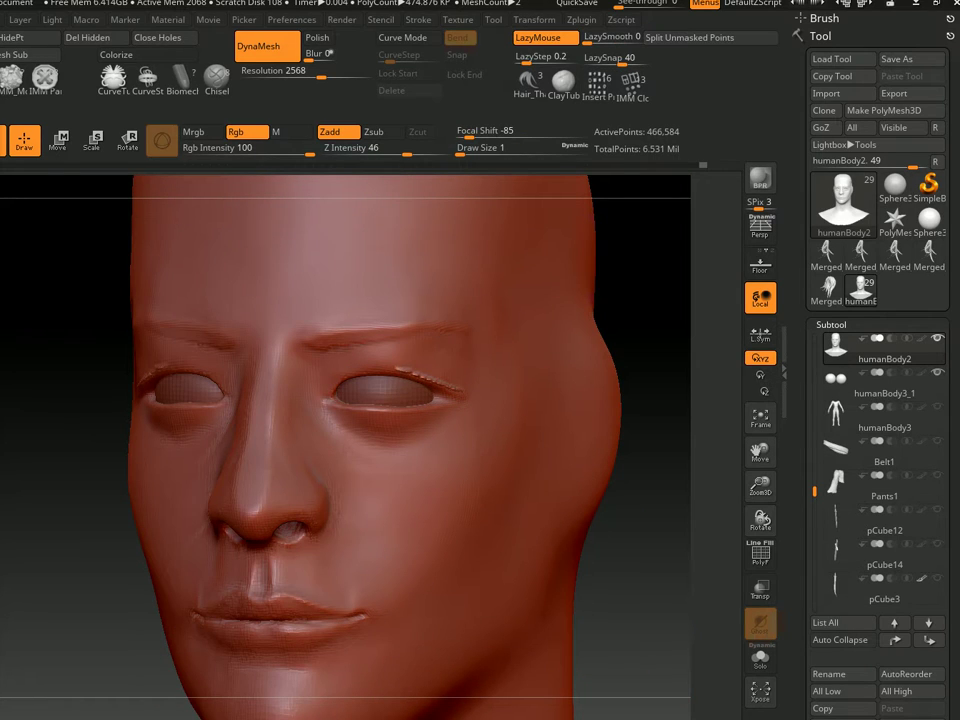
{"action": "type", "text": "s"}
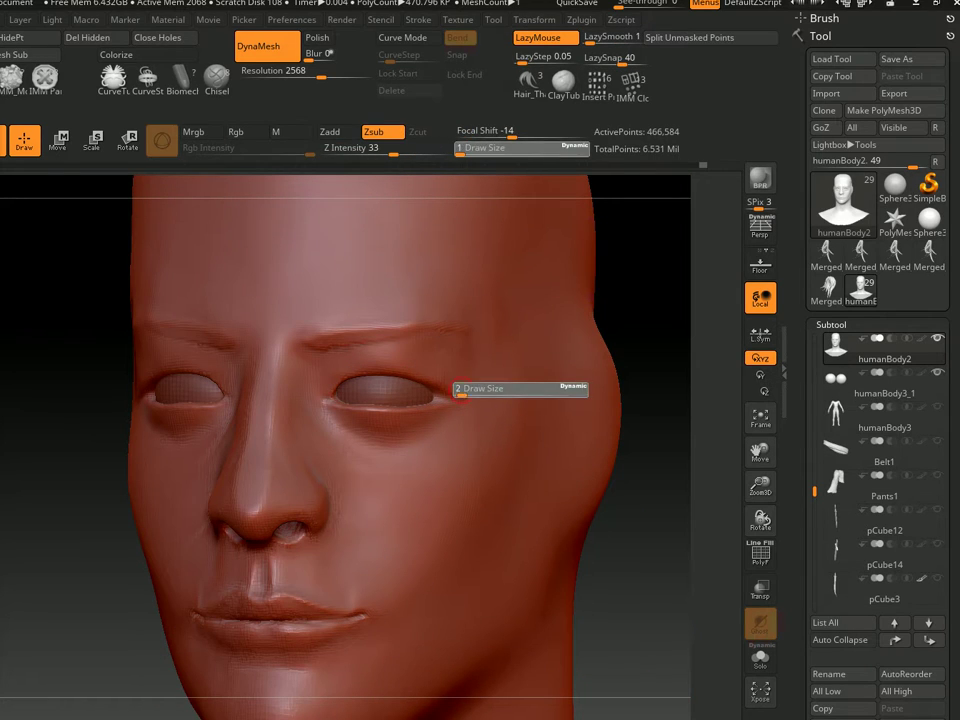
{"action": "type", "text": "2"}
{"action": "key", "text": "Return"}
{"action": "left_click_drag", "start_coordinate": [305, 280], "coordinate": [266, 278]}
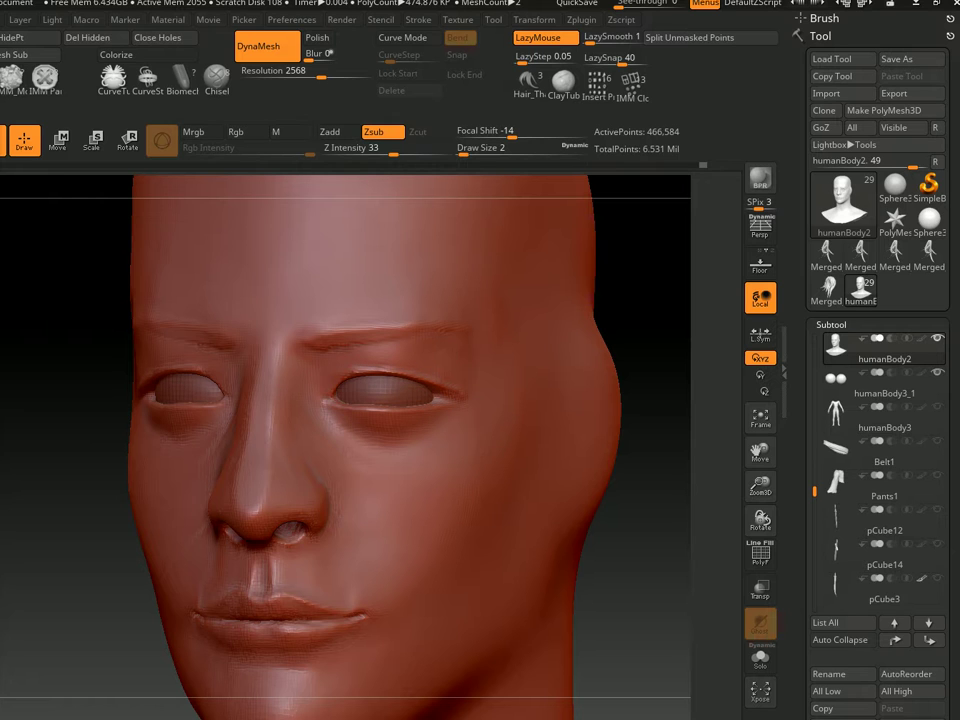
{"action": "right_click_drag", "start_coordinate": [380, 386], "coordinate": [392, 358]}
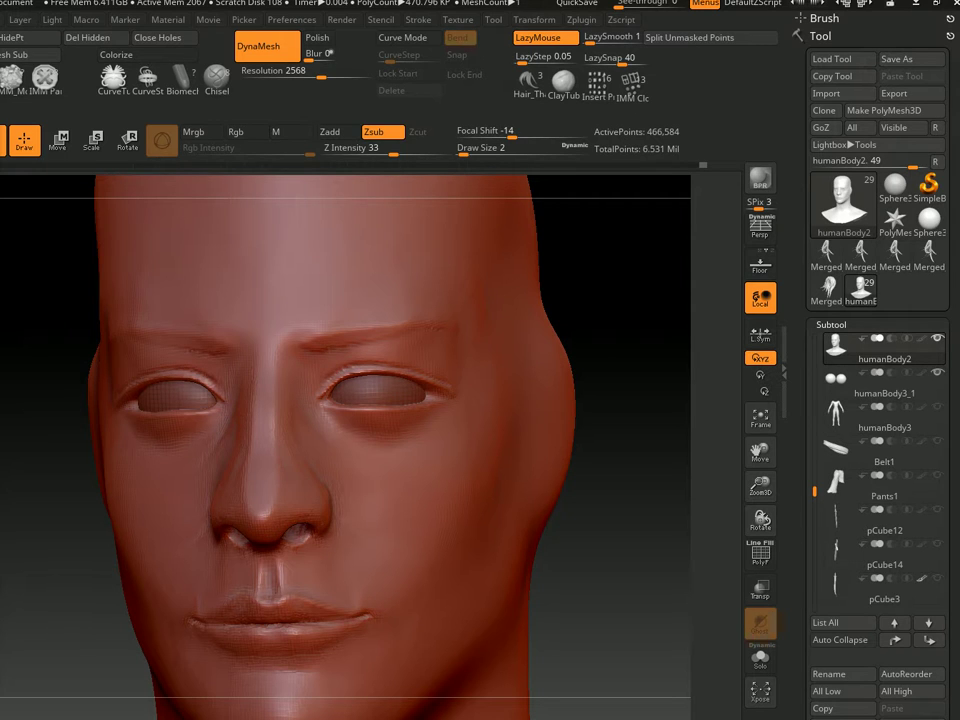
{"action": "right_click_drag", "start_coordinate": [362, 376], "coordinate": [358, 373]}
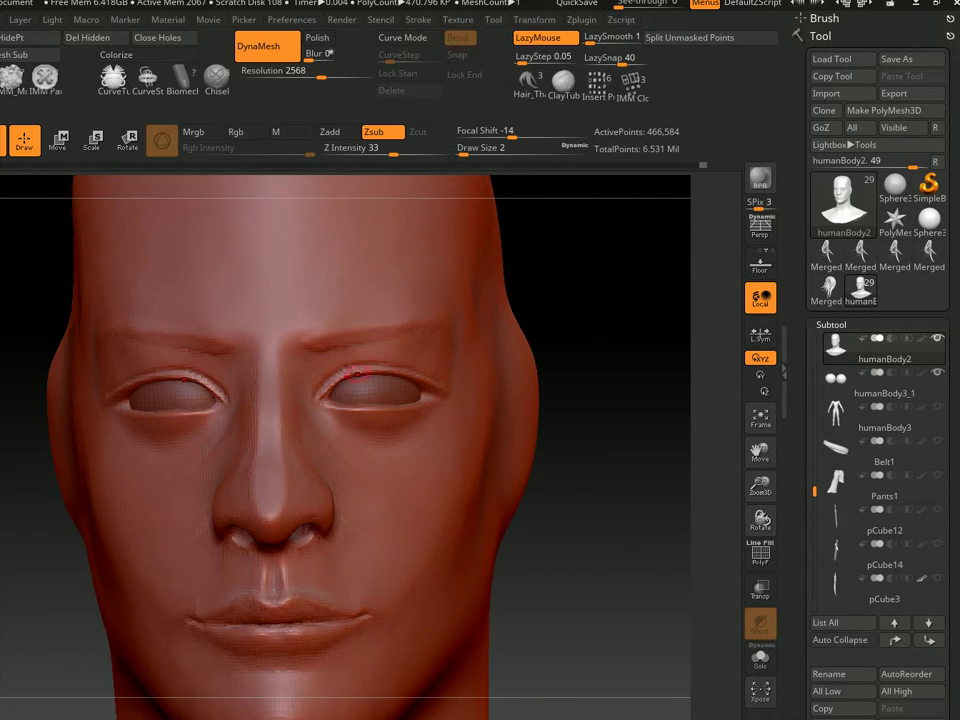
Build up the upper eyelids with a full-strength Zadd brush at sizes 4 to 7
{"action": "key", "text": "s"}
{"action": "key", "text": "s"}
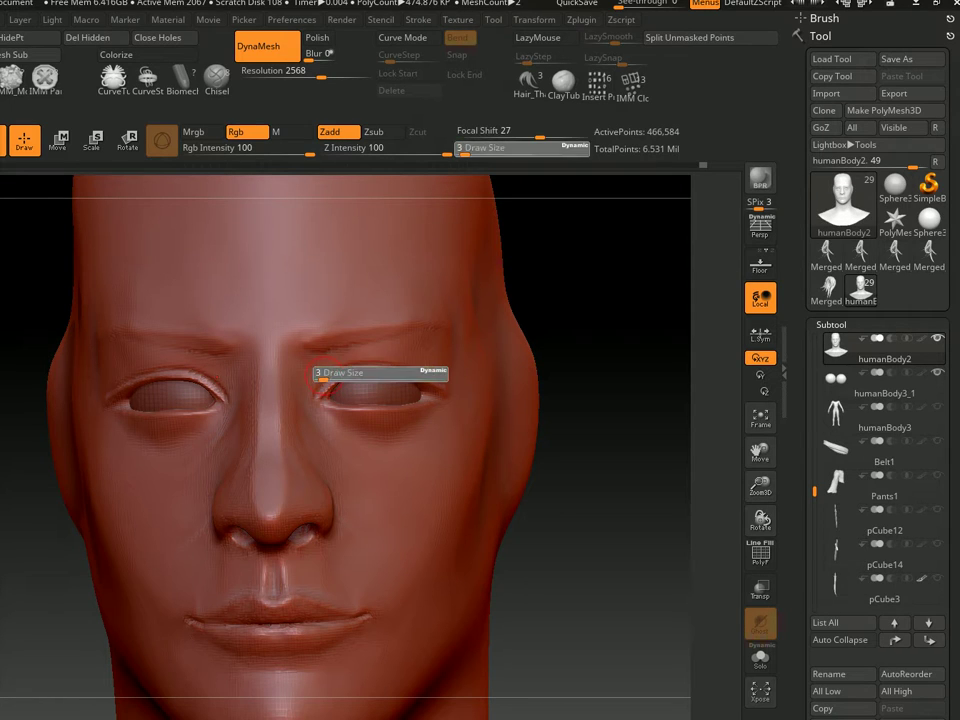
{"action": "left_click_drag", "start_coordinate": [326, 379], "coordinate": [323, 377]}
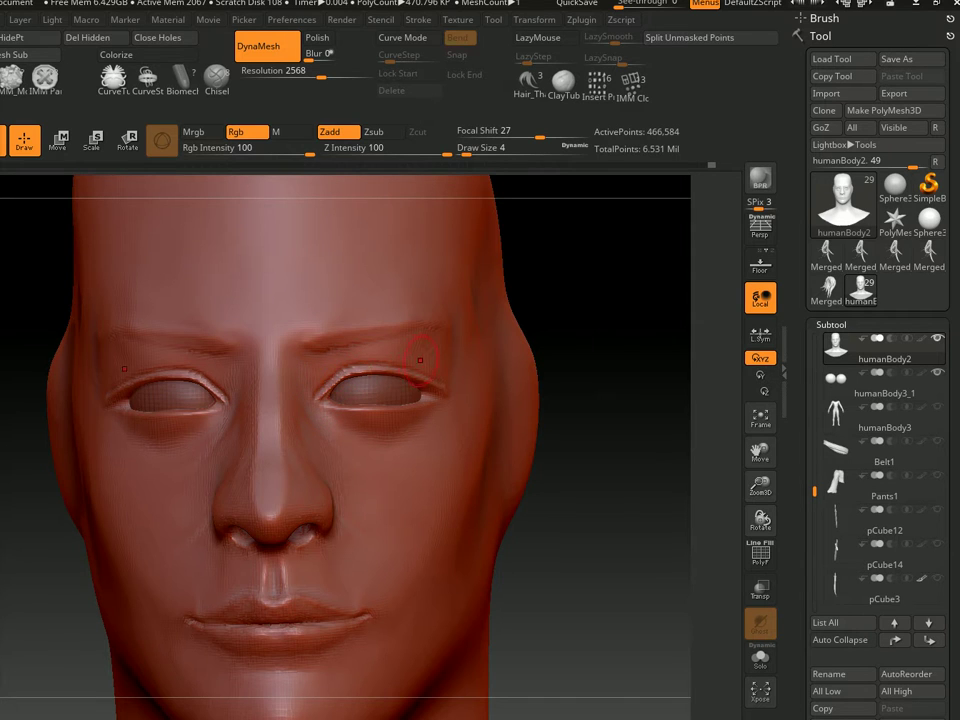
{"action": "right_click_drag", "start_coordinate": [420, 360], "coordinate": [371, 364]}
{"action": "key", "text": "s"}
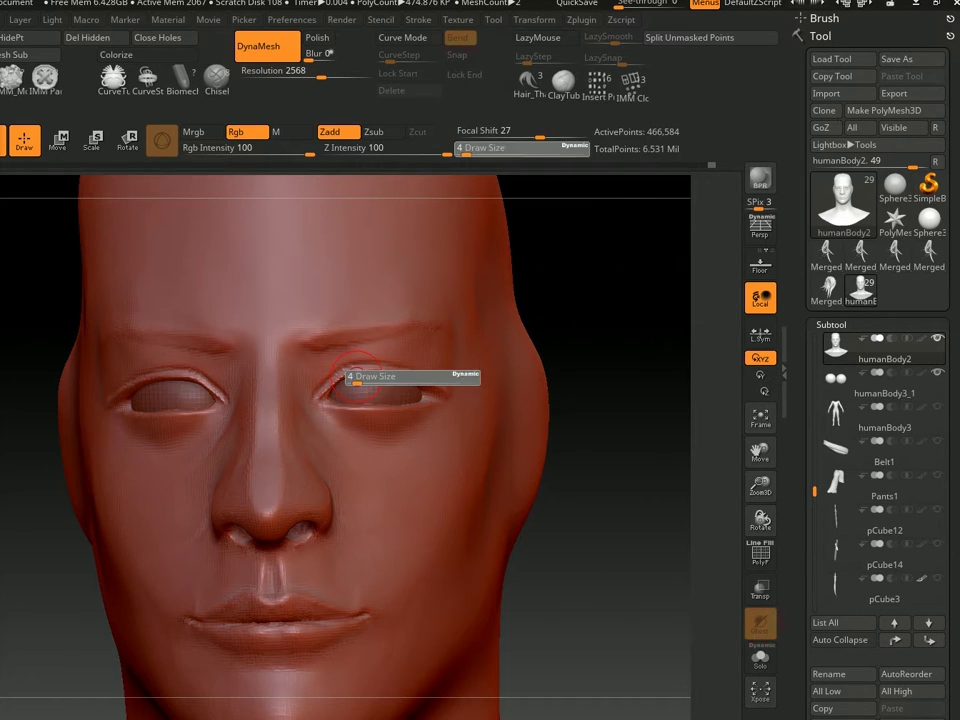
{"action": "left_click_drag", "start_coordinate": [353, 380], "coordinate": [389, 371]}
{"action": "key", "text": "s"}
{"action": "key", "text": "s"}
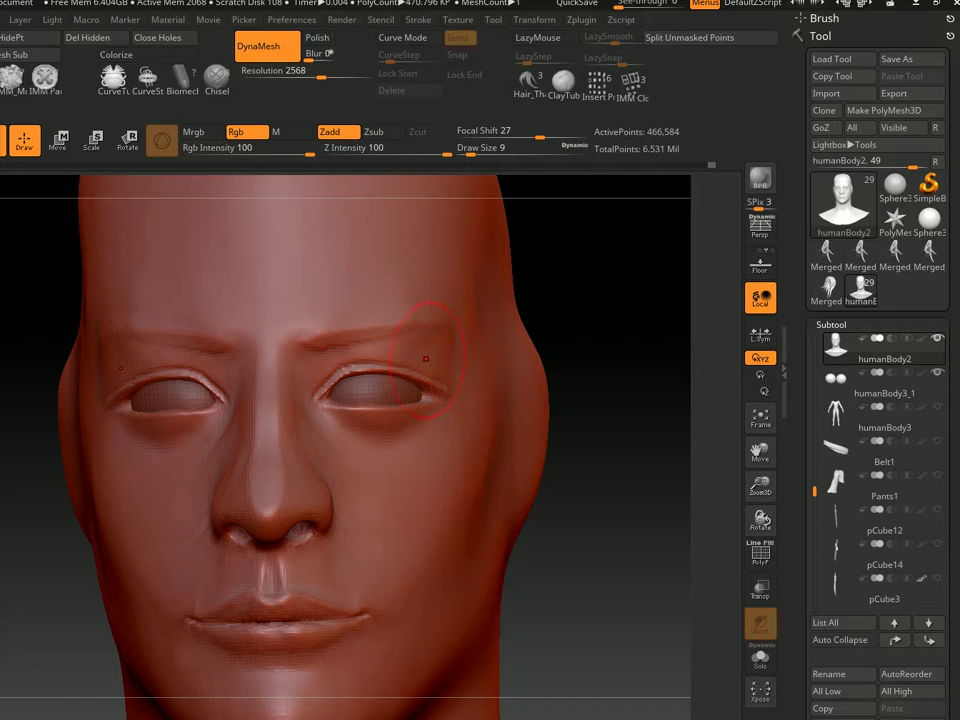
{"action": "right_click_drag", "start_coordinate": [426, 358], "coordinate": [369, 356]}
{"action": "key", "text": "space"}
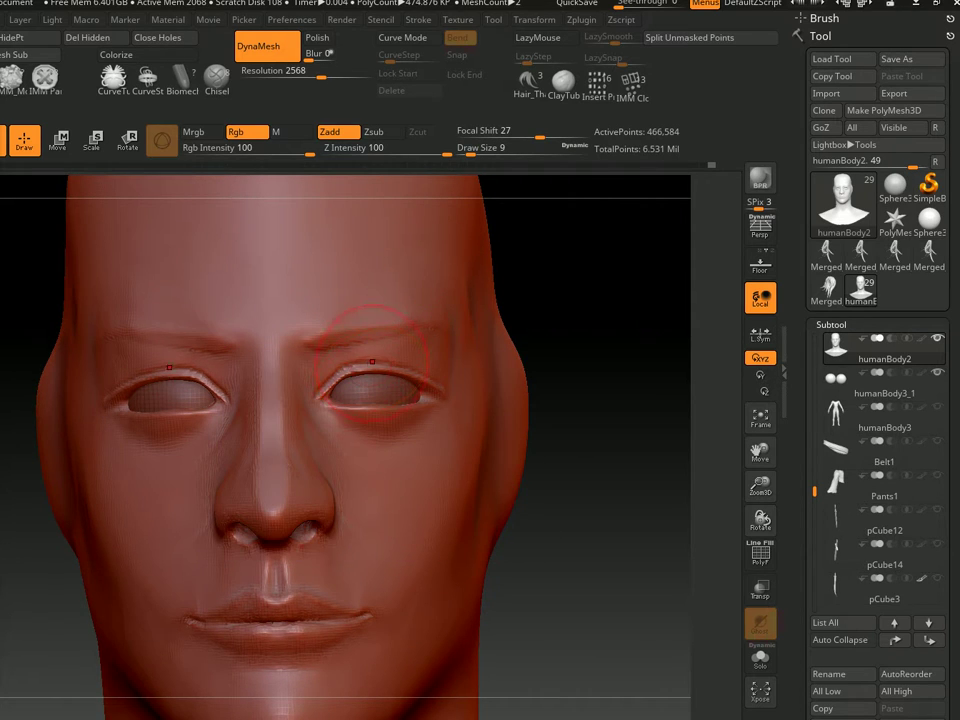
Smooth the lid edges at sizes 2–4, then fill the lids out again at Draw Size 7
{"action": "key", "text": "s"}
{"action": "left_click_drag", "start_coordinate": [372, 362], "coordinate": [360, 364]}
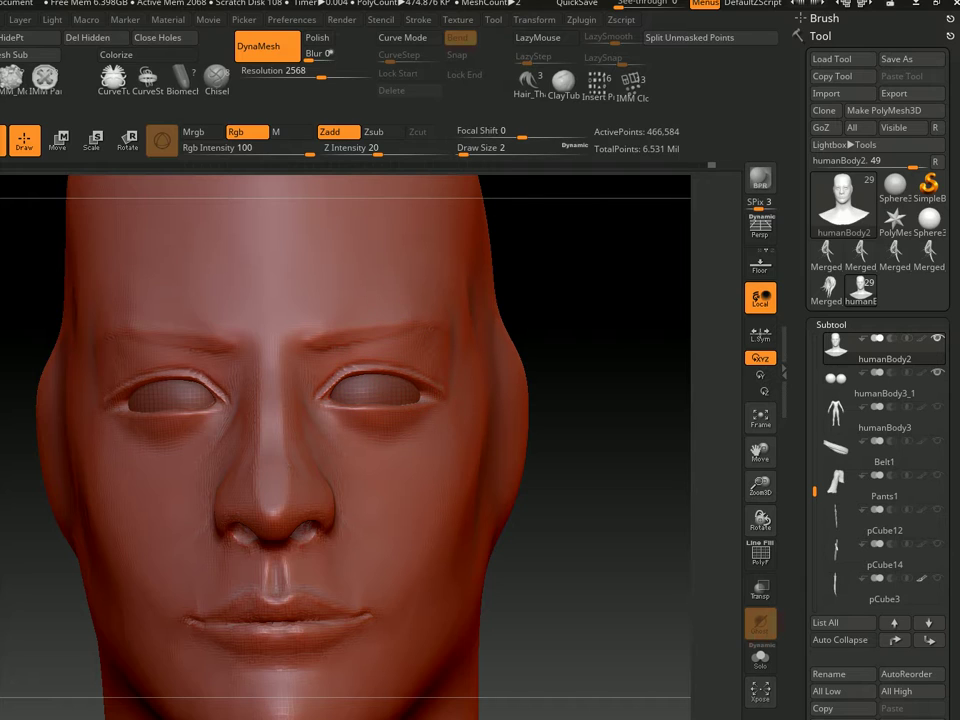
{"action": "key", "text": "s"}
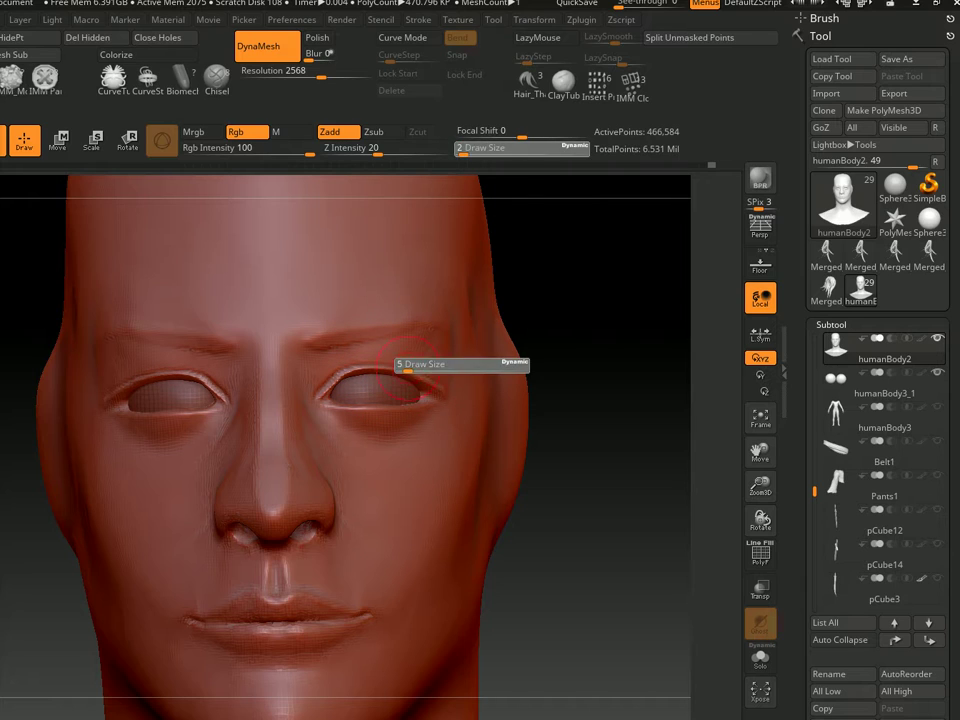
{"action": "key", "text": "s"}
{"action": "left_click_drag", "start_coordinate": [398, 364], "coordinate": [402, 364]}
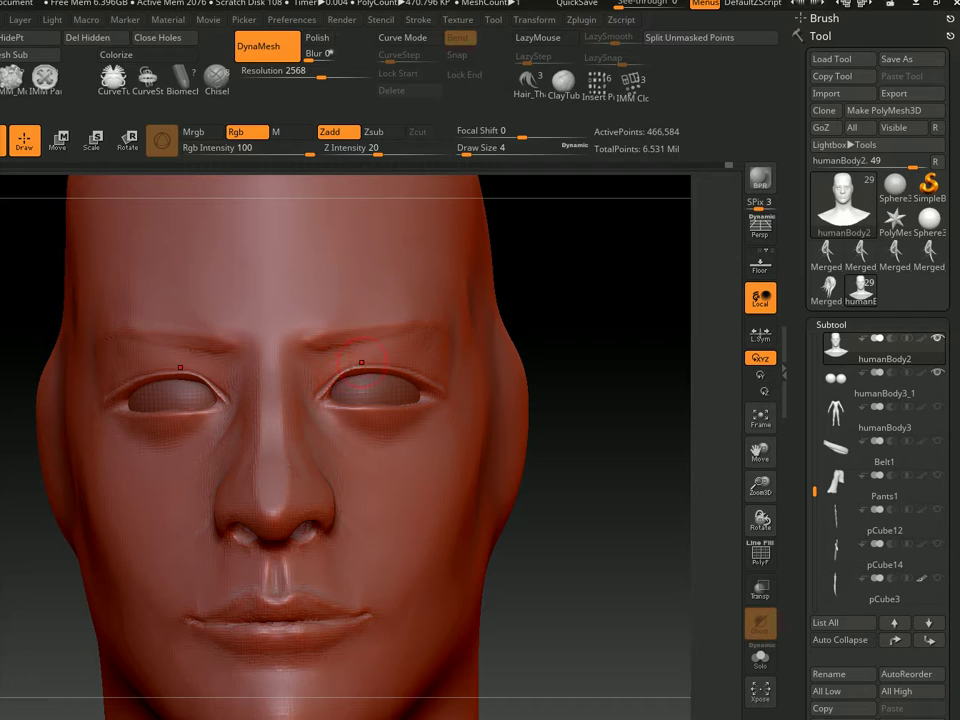
{"action": "key", "text": "s"}
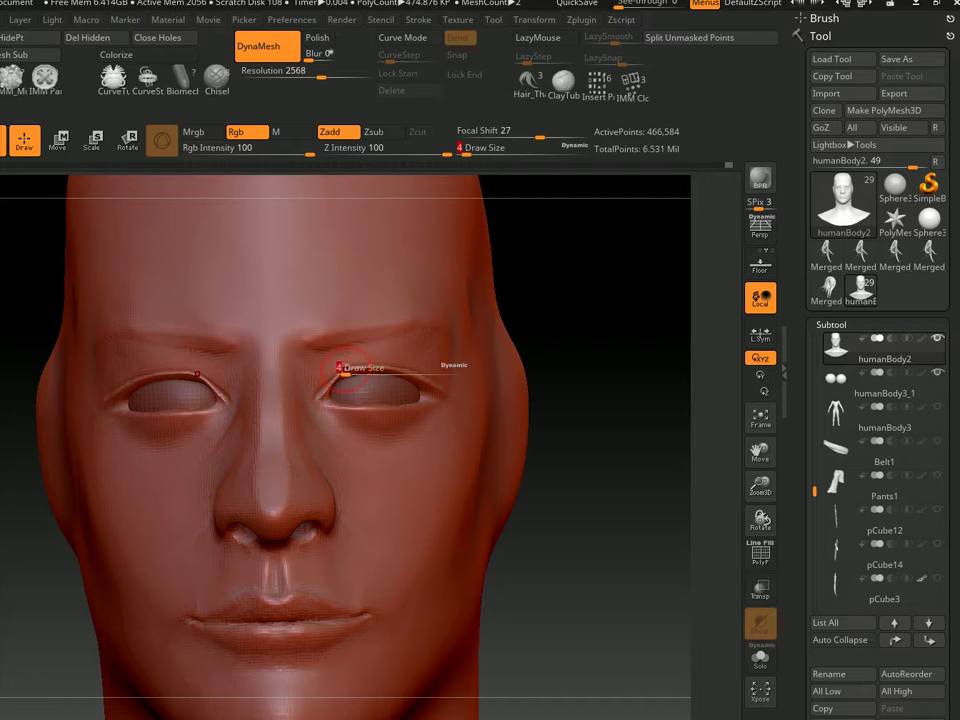
{"action": "left_click_drag", "start_coordinate": [350, 370], "coordinate": [354, 370]}
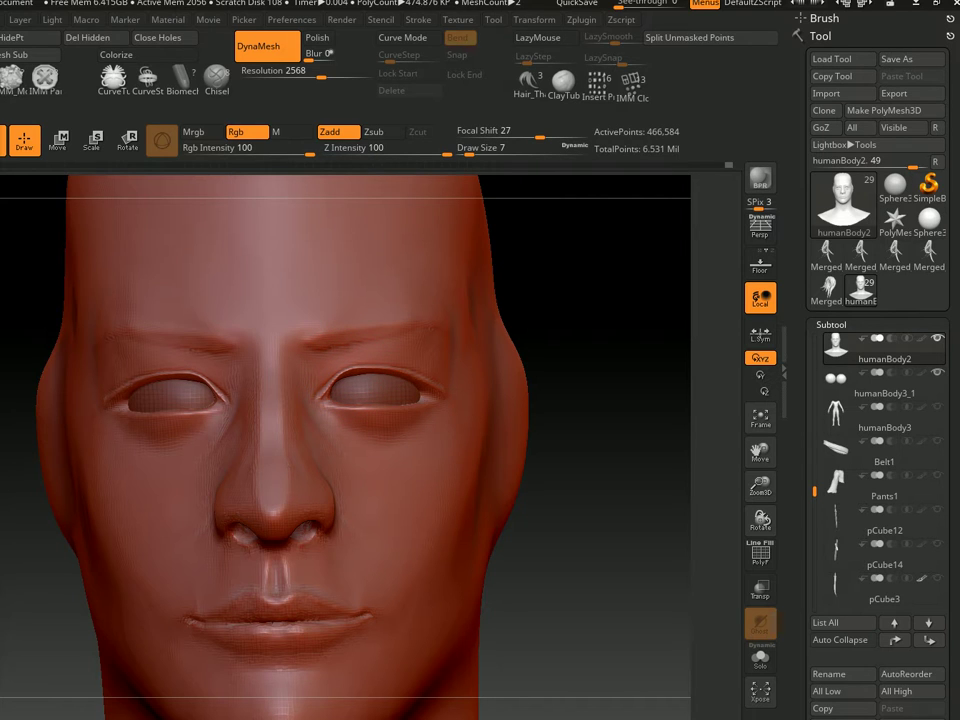
{"action": "right_click_drag", "start_coordinate": [354, 370], "coordinate": [350, 372]}
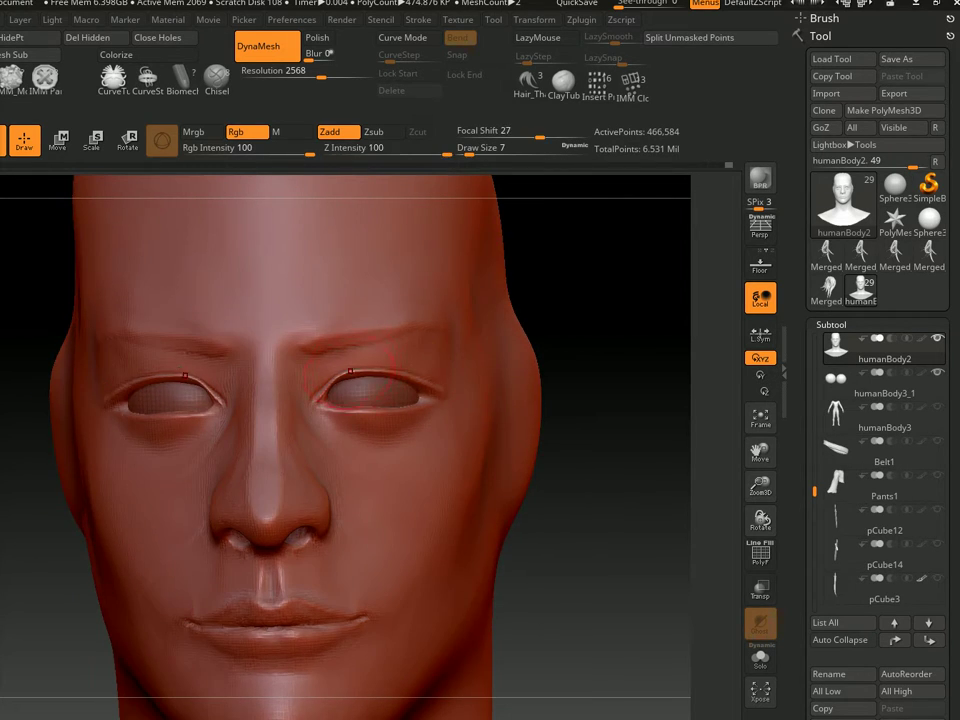
{"action": "right_click_drag", "start_coordinate": [463, 372], "coordinate": [384, 358]}
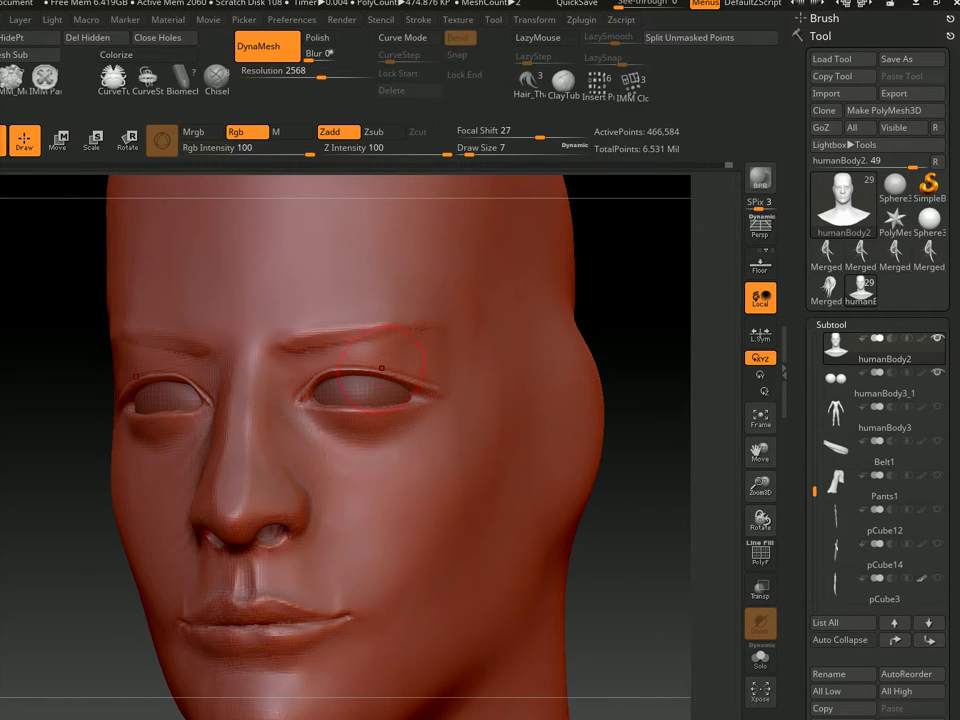
{"action": "mouse_move", "coordinate": [381, 368]}
{"action": "right_mouse_down"}
{"action": "mouse_move", "coordinate": [354, 276]}
{"action": "mouse_move", "coordinate": [429, 317]}
{"action": "mouse_move", "coordinate": [450, 214]}
{"action": "mouse_move", "coordinate": [400, 300]}
{"action": "mouse_move", "coordinate": [388, 374]}
{"action": "right_mouse_up"}
Carve a fine Zsub crease along the upper eyelid with LazyMouse at a small size
{"action": "key", "text": "b"}
{"action": "key", "text": "d"}
{"action": "key", "text": "s"}
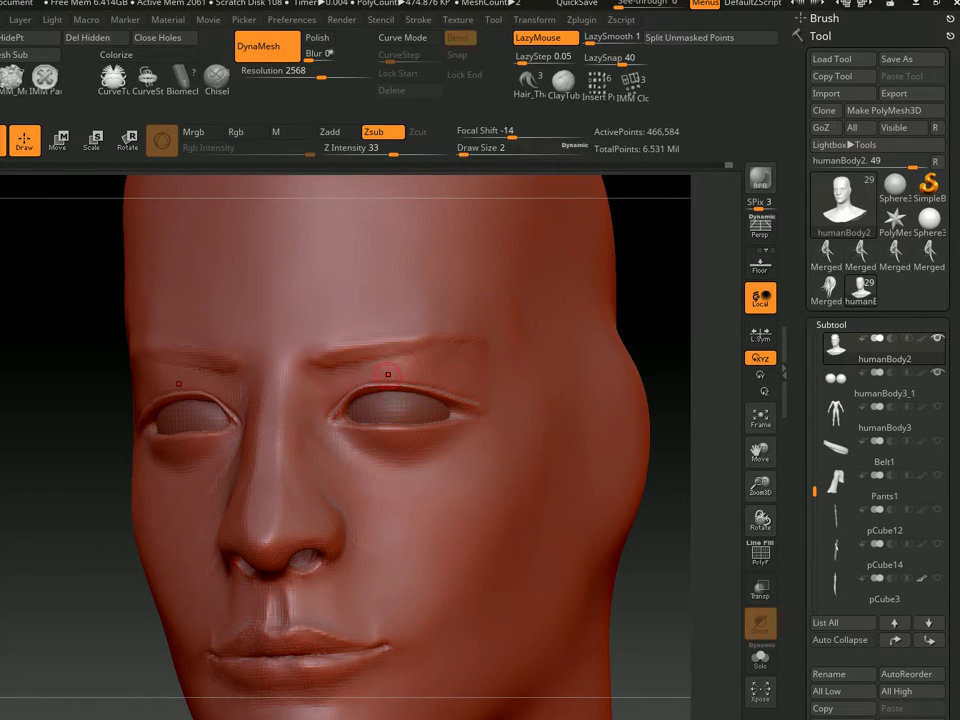
{"action": "left_click_drag", "start_coordinate": [364, 370], "coordinate": [446, 396]}
{"action": "right_click_drag", "start_coordinate": [479, 388], "coordinate": [476, 388]}
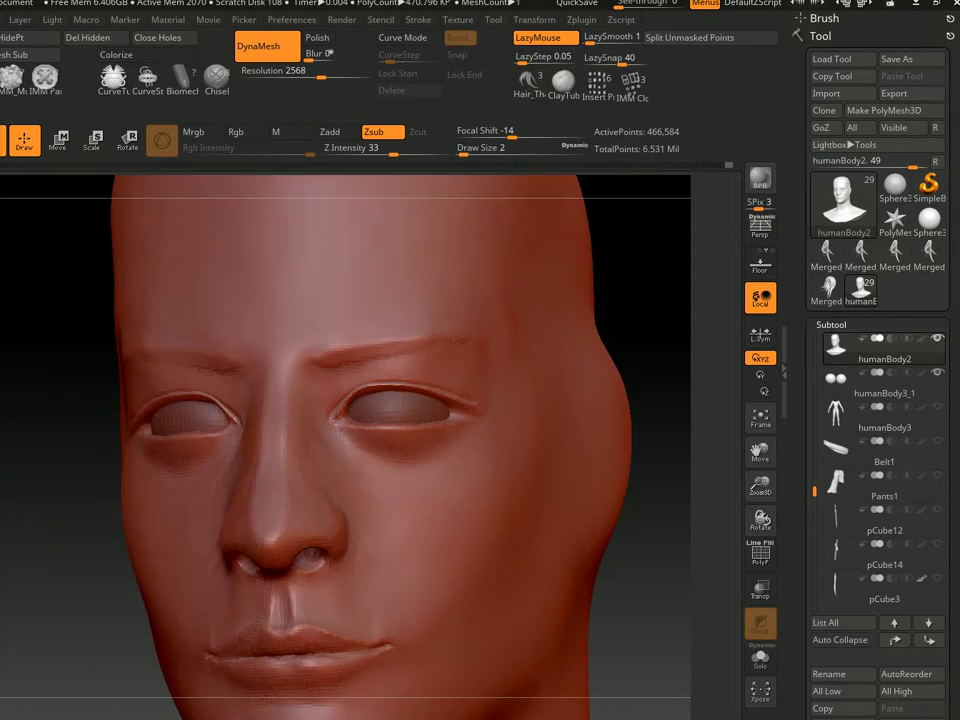
Shape the outer eye corners with a Zadd brush at Draw Size 5
{"action": "key", "text": "1"}
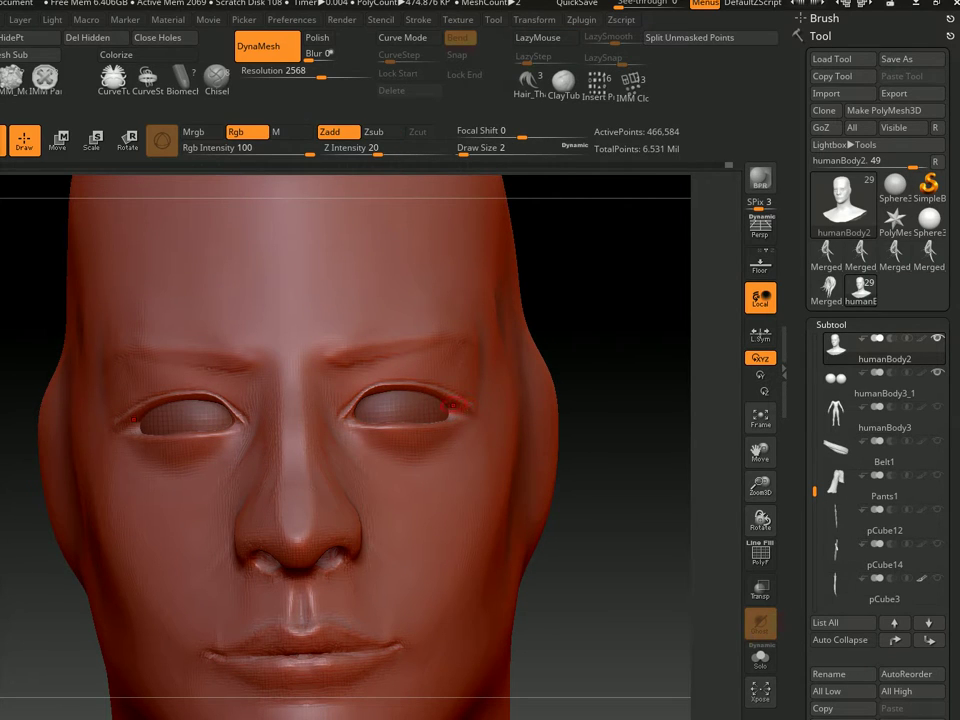
{"action": "key", "text": "s"}
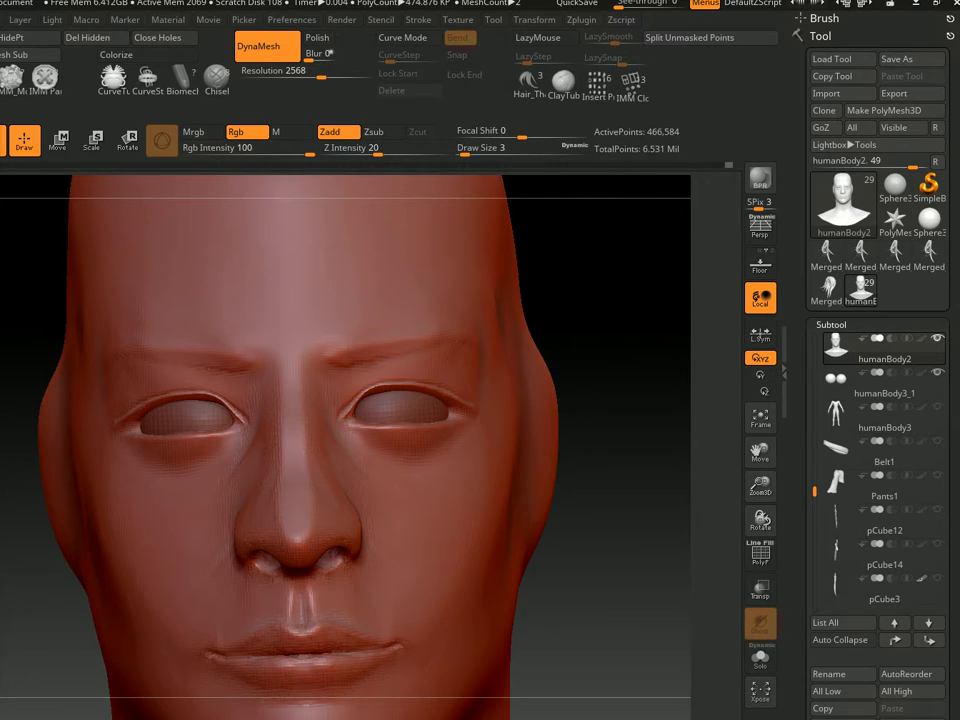
{"action": "right_click_drag", "start_coordinate": [500, 394], "coordinate": [450, 394]}
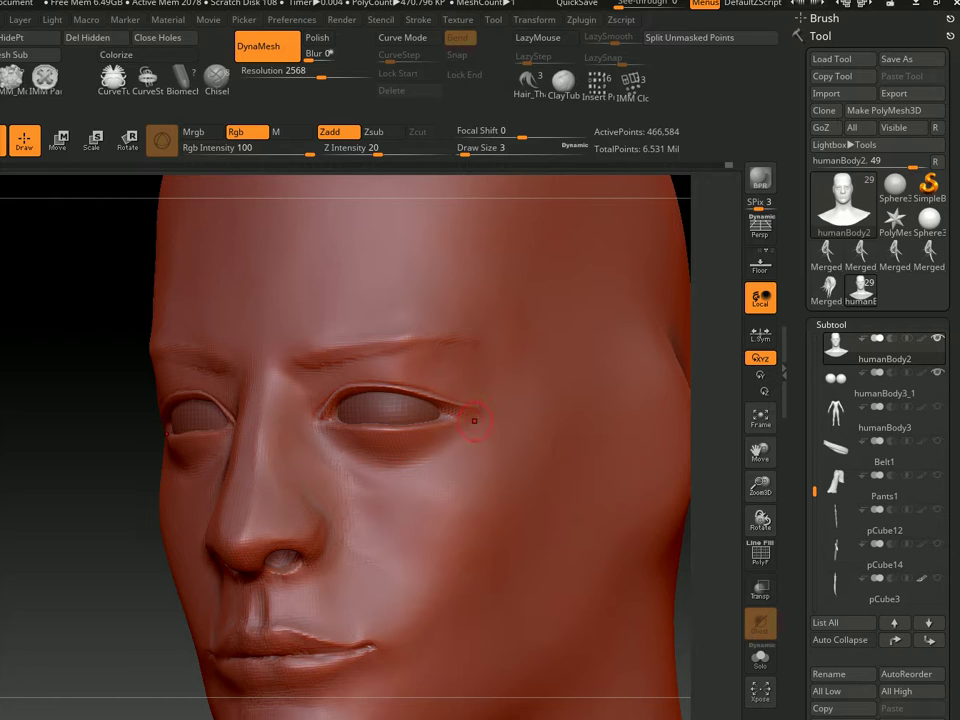
{"action": "right_click_drag", "start_coordinate": [474, 420], "coordinate": [463, 424]}
{"action": "key", "text": "s"}
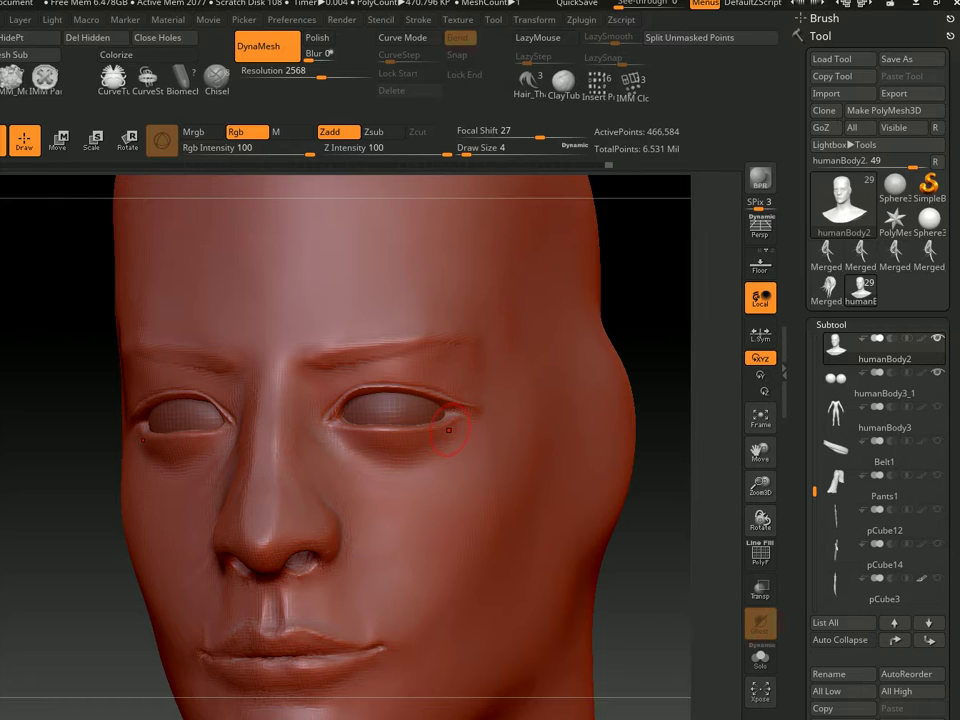
{"action": "key", "text": "s"}
{"action": "left_click", "coordinate": [451, 426]}
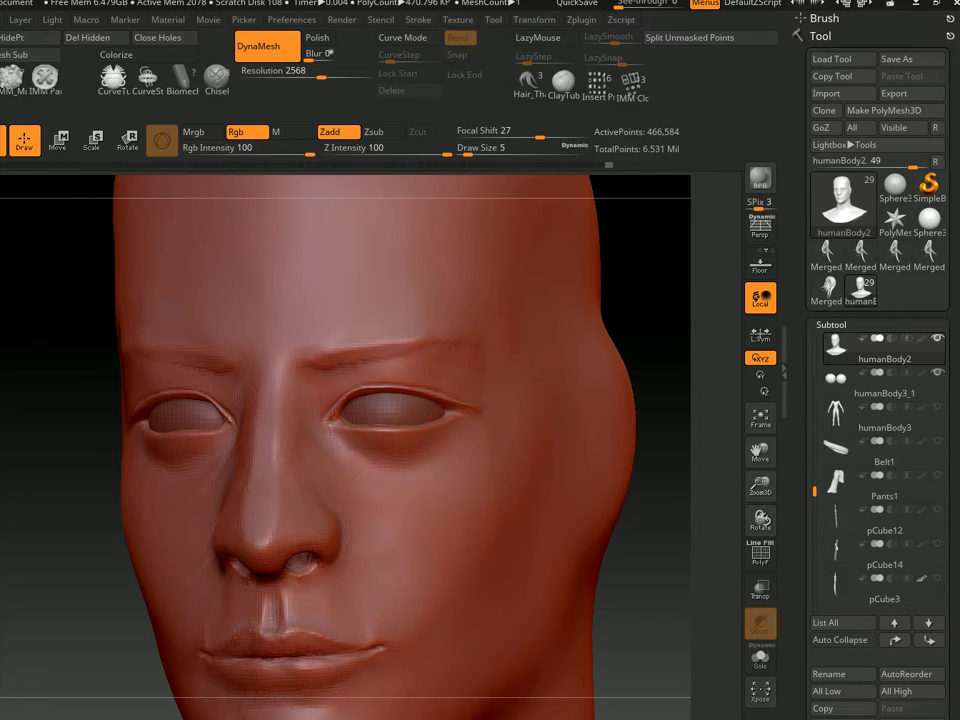
{"action": "right_click_drag", "start_coordinate": [451, 434], "coordinate": [490, 384]}
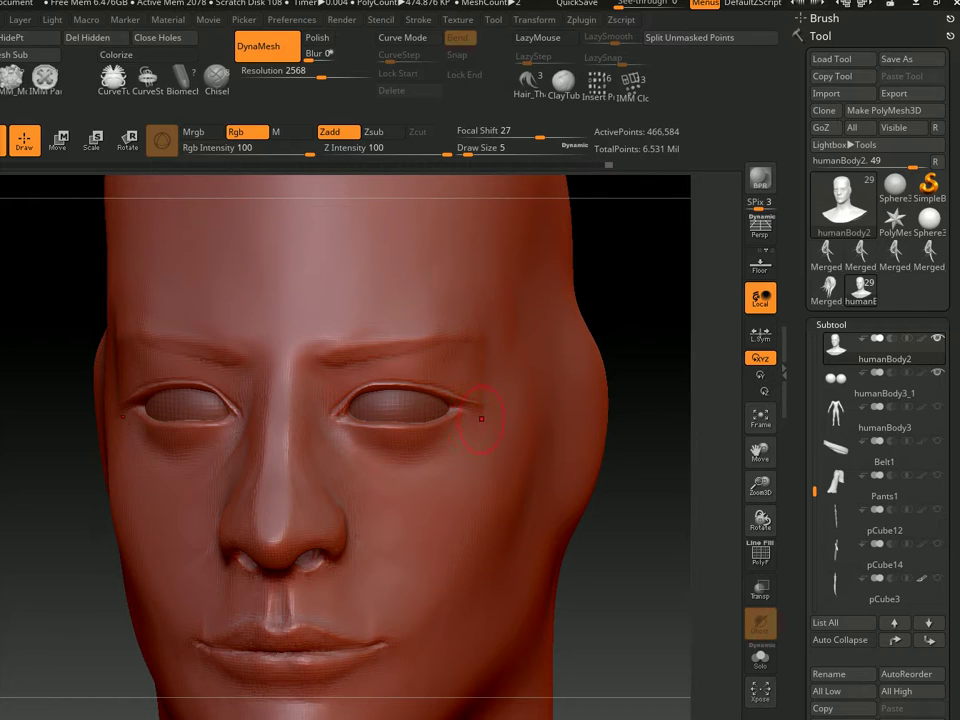
Carve and rebuild the under-eye areas, finishing with Zadd at Draw Size 9
{"action": "key", "text": "b"}
{"action": "key", "text": "d"}
{"action": "key", "text": "s"}
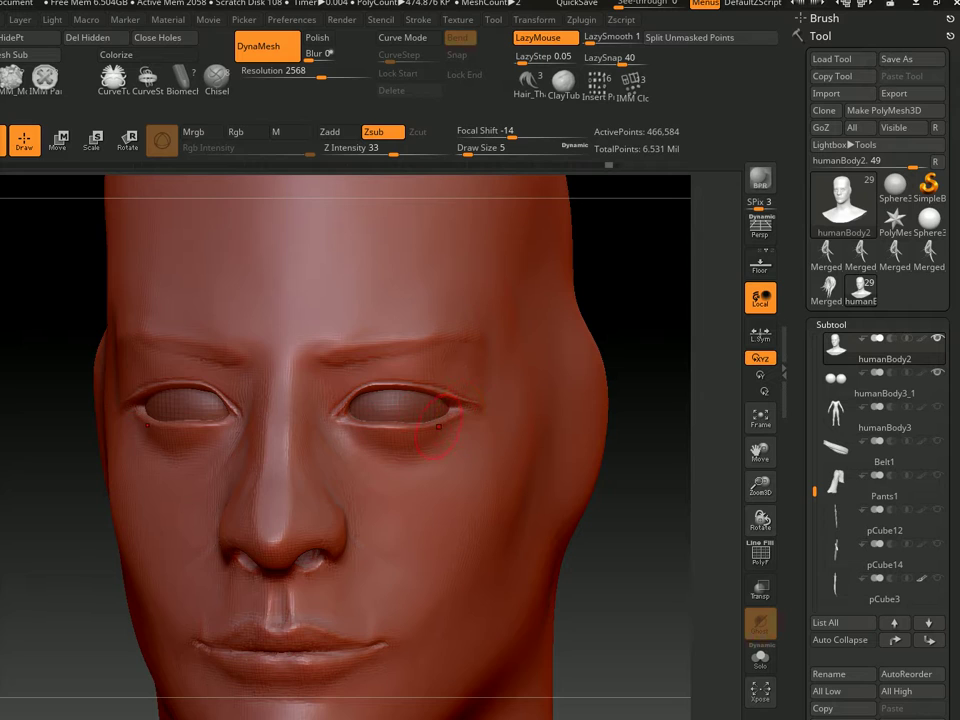
{"action": "right_click_drag", "start_coordinate": [438, 426], "coordinate": [448, 434]}
{"action": "key", "text": "bracketright"}
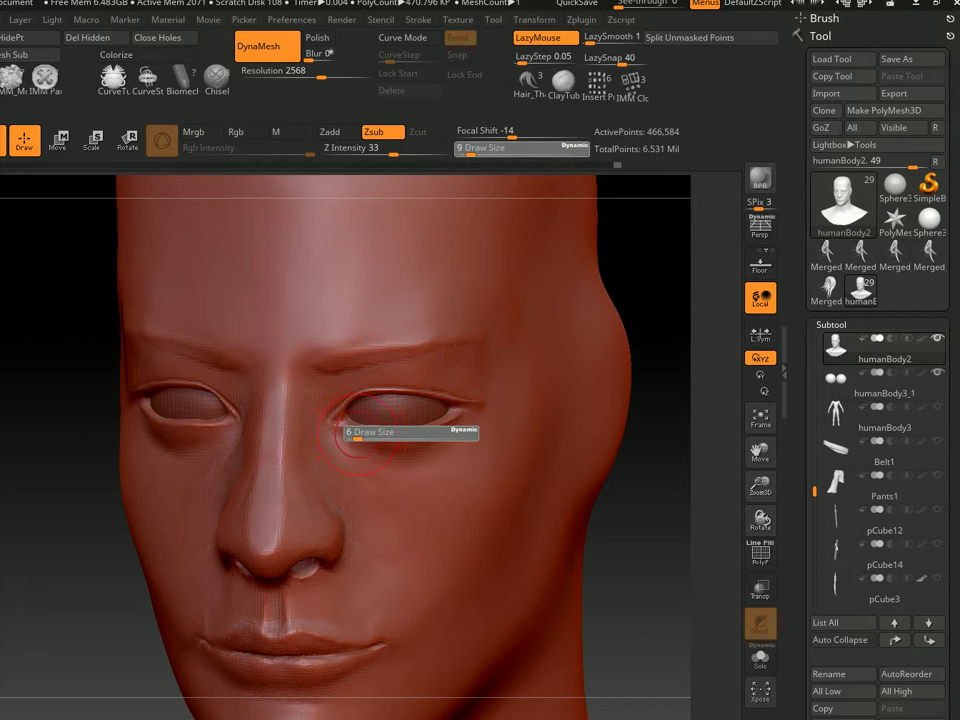
{"action": "key", "text": "b"}
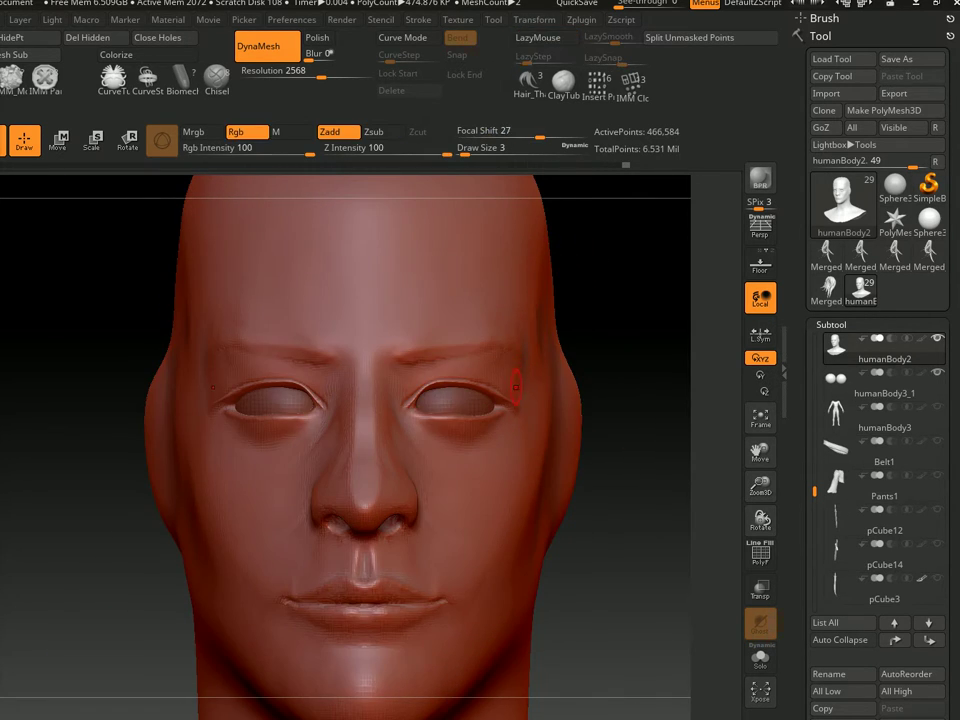
{"action": "key", "text": "s"}
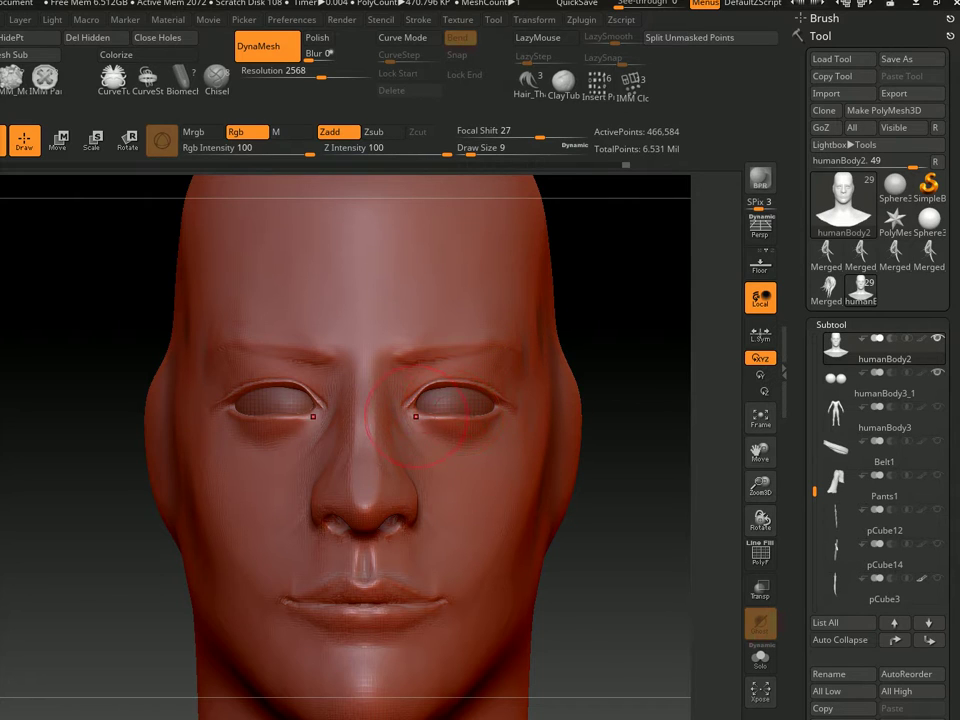
Sculpt fine lines beneath both eyes with Zadd at Draw Size 3 and Z Intensity 20
{"action": "left_click_drag", "start_coordinate": [415, 416], "coordinate": [560, 420]}
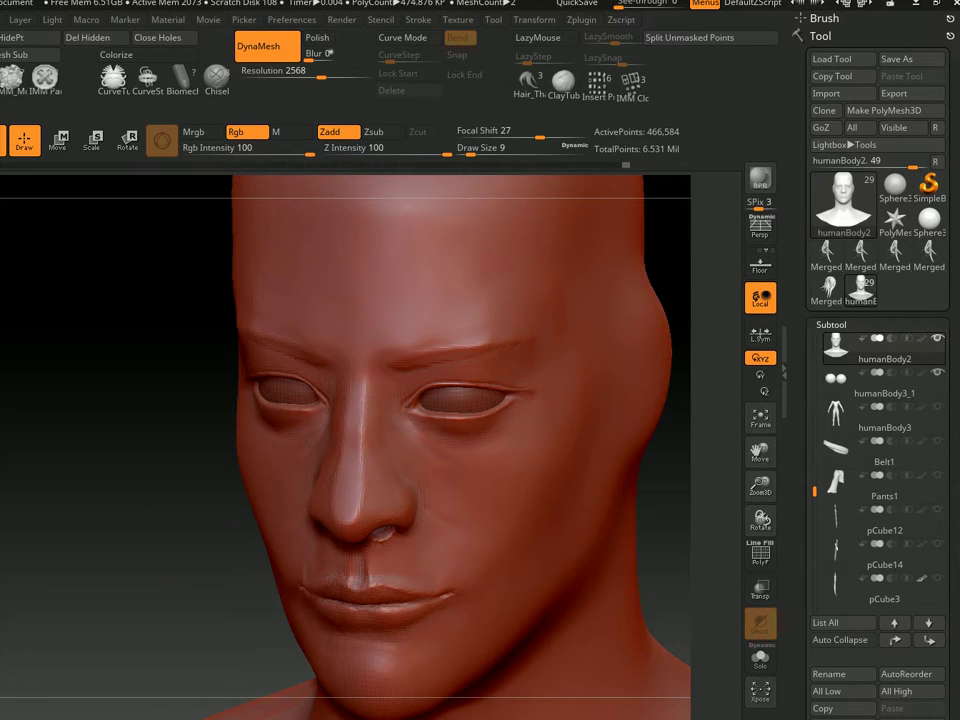
{"action": "left_click_drag", "start_coordinate": [200, 420], "coordinate": [300, 410]}
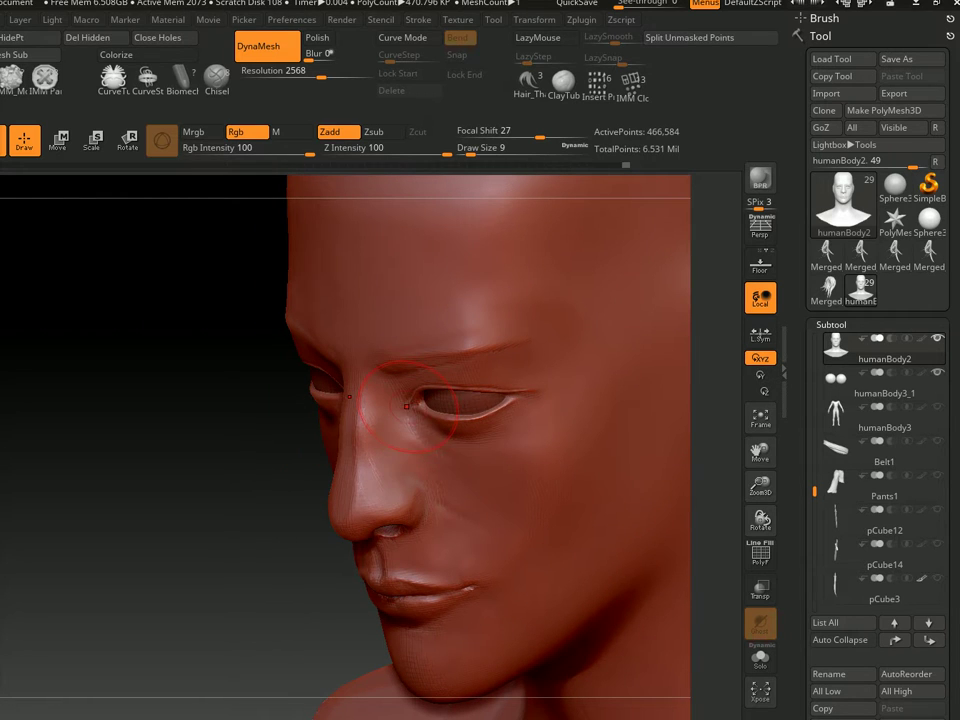
{"action": "key", "text": "s"}
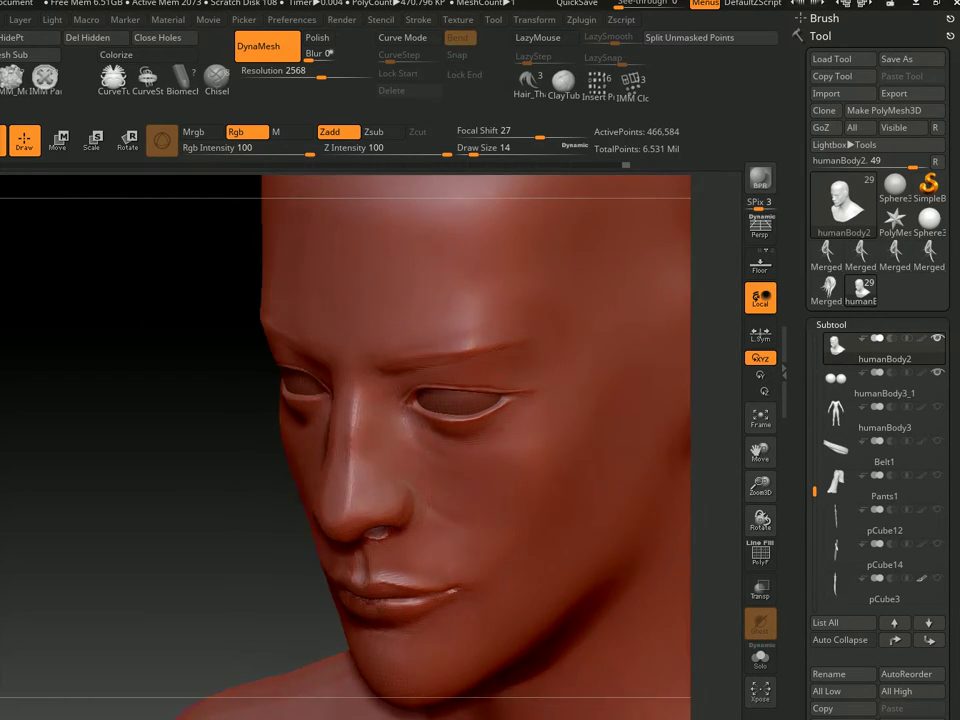
{"action": "left_click_drag", "start_coordinate": [315, 315], "coordinate": [295, 315]}
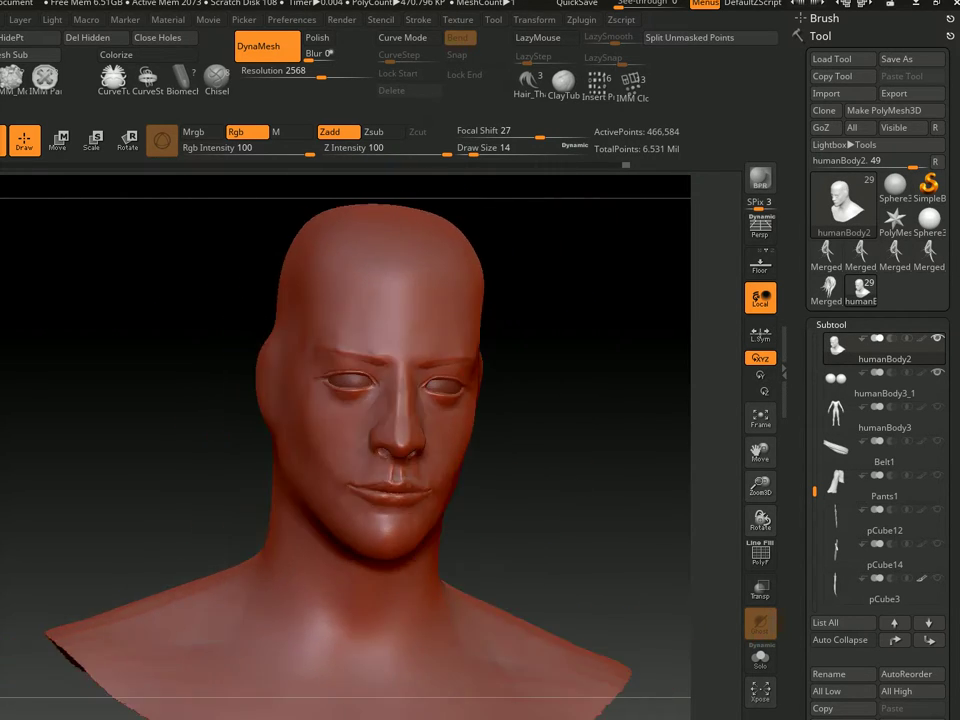
{"action": "mouse_move", "coordinate": [400, 405]}
{"action": "left_mouse_down"}
{"action": "mouse_move", "coordinate": [439, 407]}
{"action": "mouse_move", "coordinate": [430, 340]}
{"action": "left_mouse_up"}
{"action": "scroll", "coordinate": [487, 408], "scroll_direction": "up", "scroll_amount": 5}
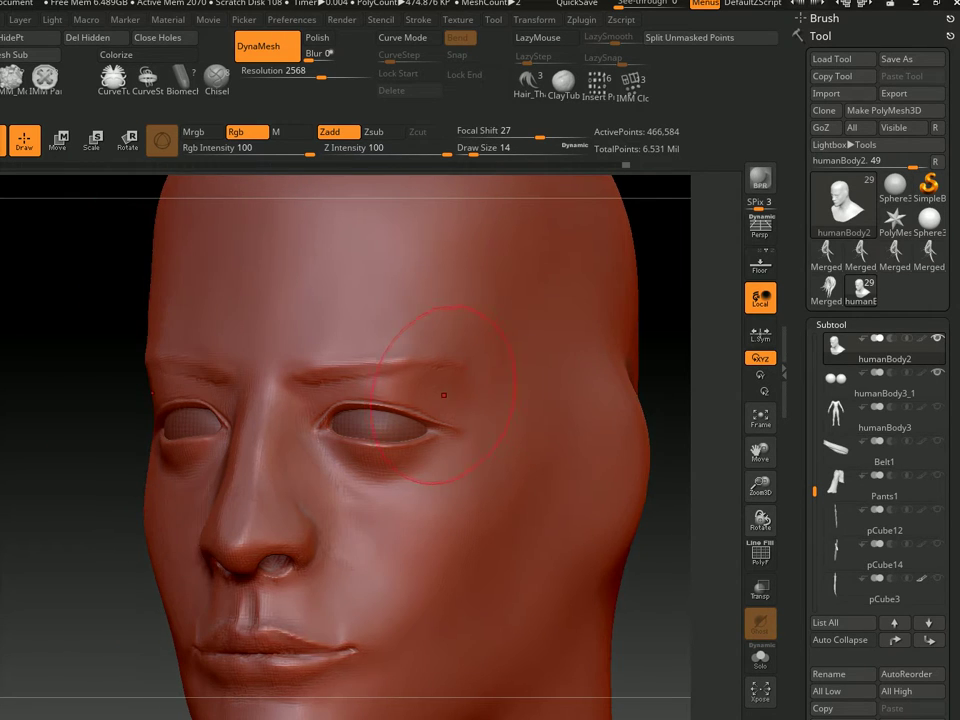
{"action": "key", "text": "s"}
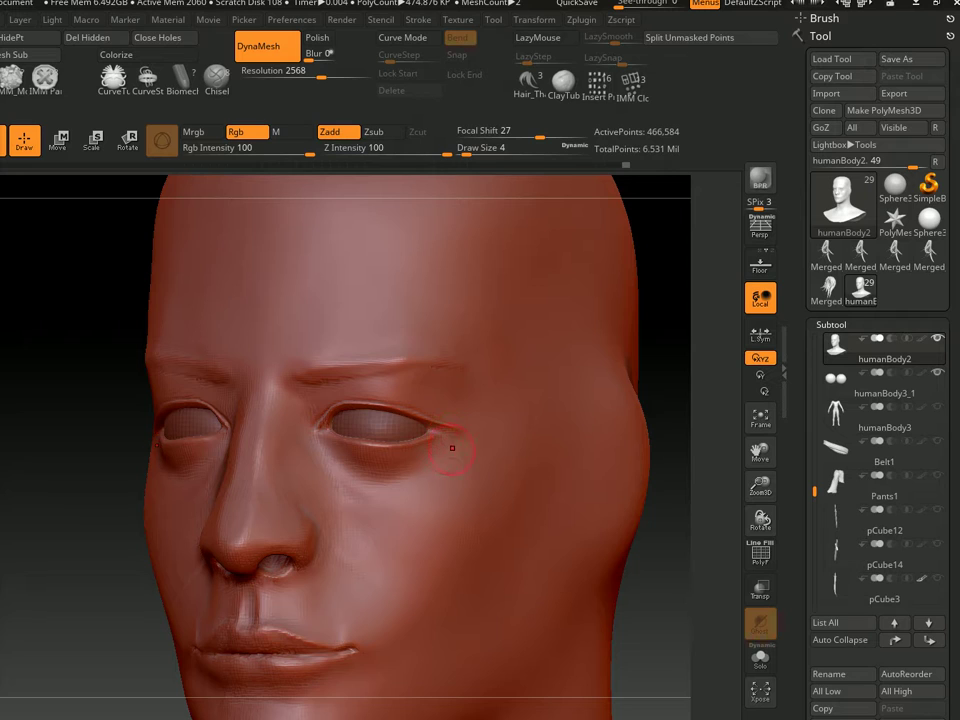
{"action": "left_click_drag", "start_coordinate": [452, 448], "coordinate": [340, 446]}
{"action": "key", "text": "s"}
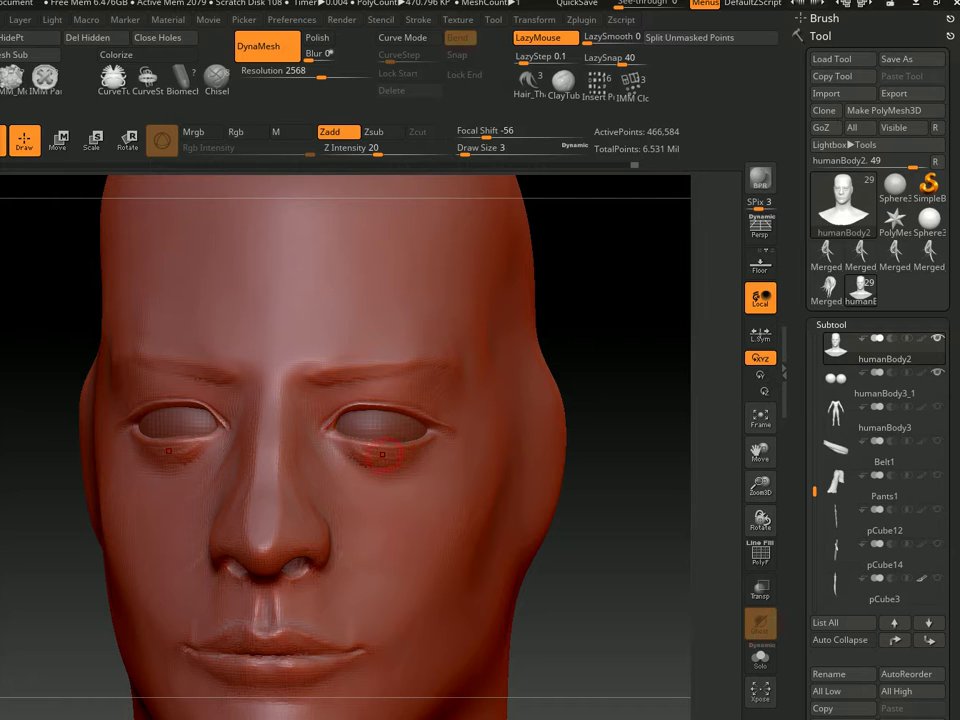
{"action": "left_click_drag", "start_coordinate": [364, 460], "coordinate": [354, 449]}
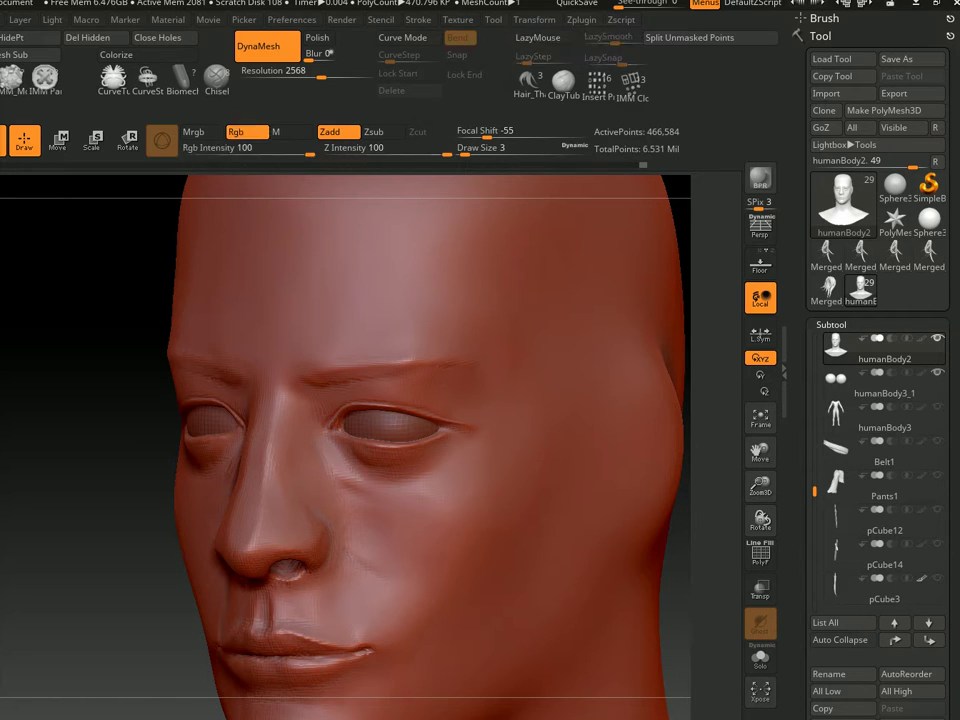
{"action": "scroll", "coordinate": [399, 497], "scroll_direction": "down", "scroll_amount": 3}
Pull back to view the head and shoulders, then turn the face frontal
{"action": "scroll", "coordinate": [399, 497], "scroll_direction": "down", "scroll_amount": 3}
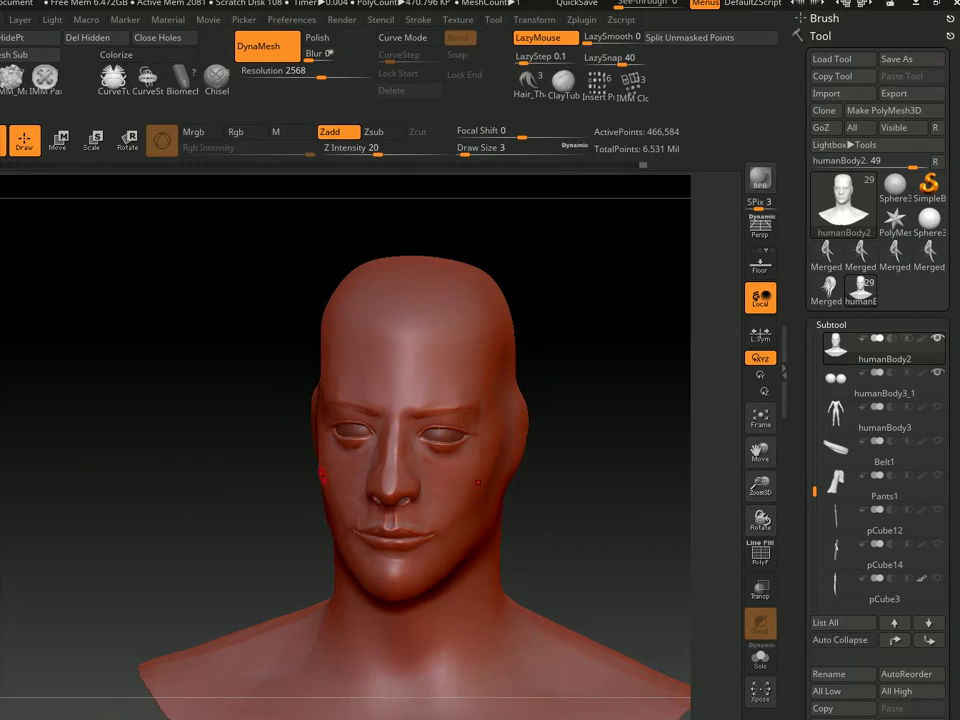
{"action": "right_click_drag", "start_coordinate": [399, 497], "coordinate": [470, 490]}
{"action": "scroll", "coordinate": [400, 447], "scroll_direction": "up", "scroll_amount": 3}
{"action": "scroll", "coordinate": [400, 447], "scroll_direction": "up", "scroll_amount": 3}
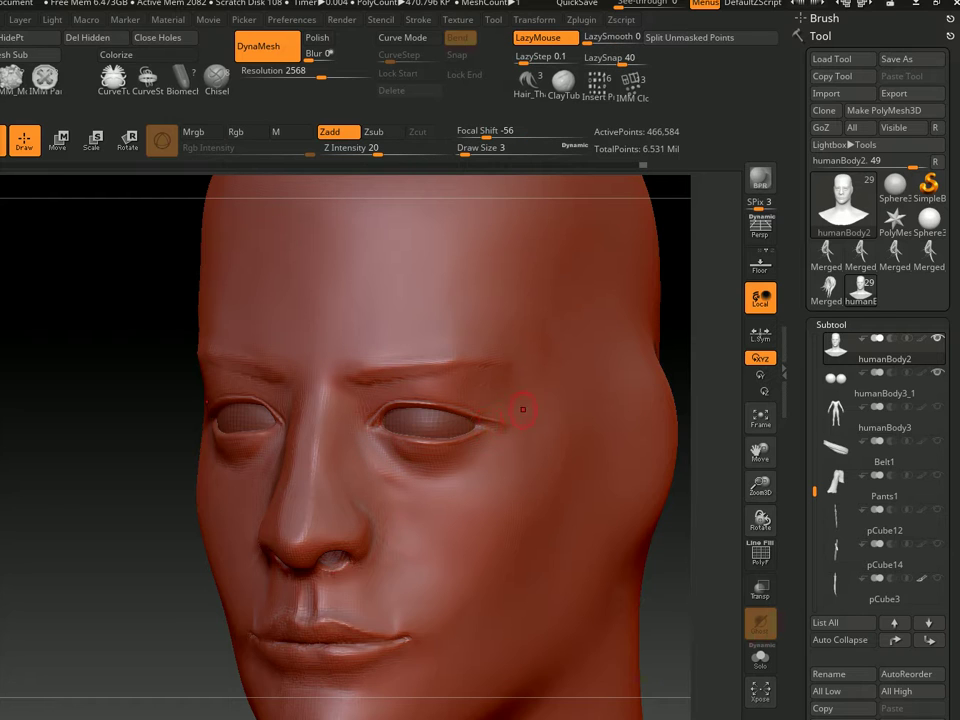
{"action": "right_click_drag", "start_coordinate": [540, 376], "coordinate": [330, 390]}
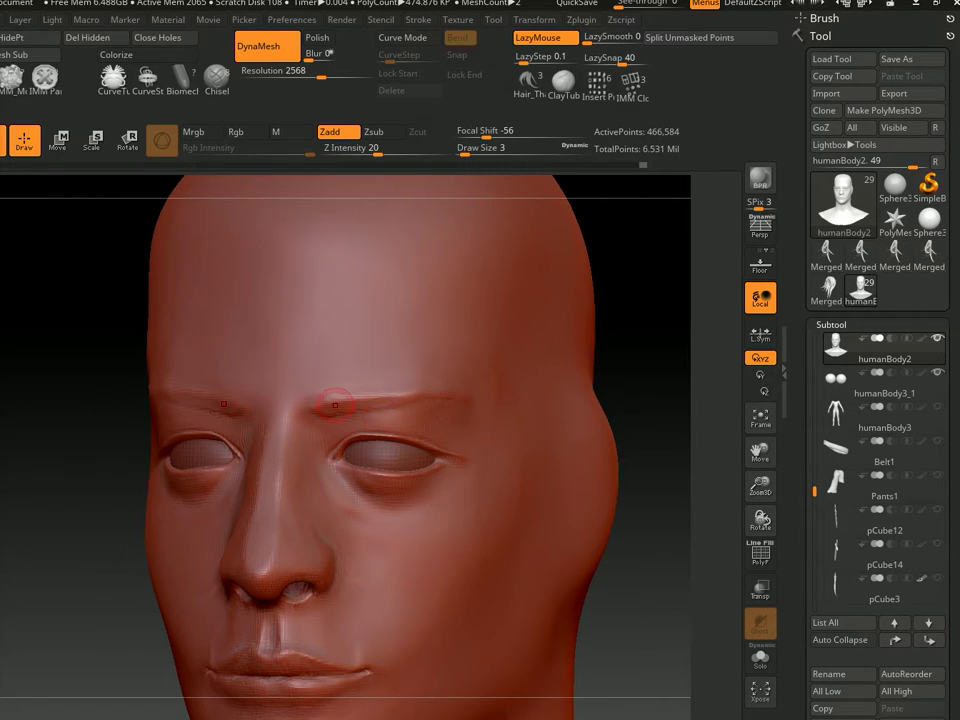
Build up the brow ridge and glabella with Zadd at Draw Size 13, then review in profile
{"action": "key", "text": "s"}
{"action": "type", "text": "s"}
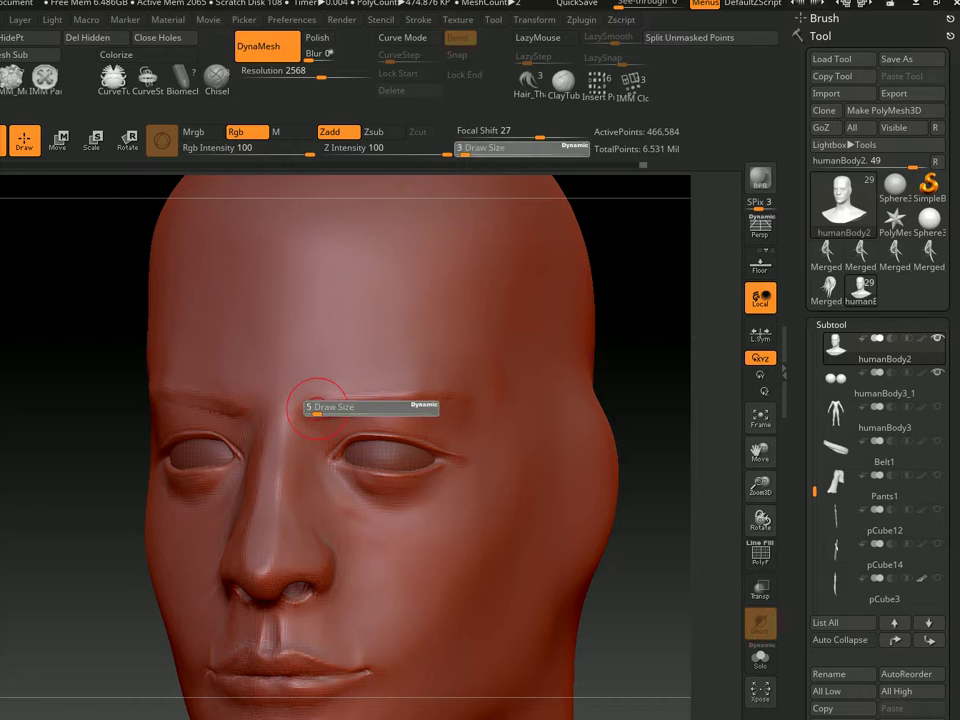
{"action": "type", "text": "5"}
{"action": "key", "text": "Return"}
{"action": "type", "text": "s12"}
{"action": "key", "text": "Return"}
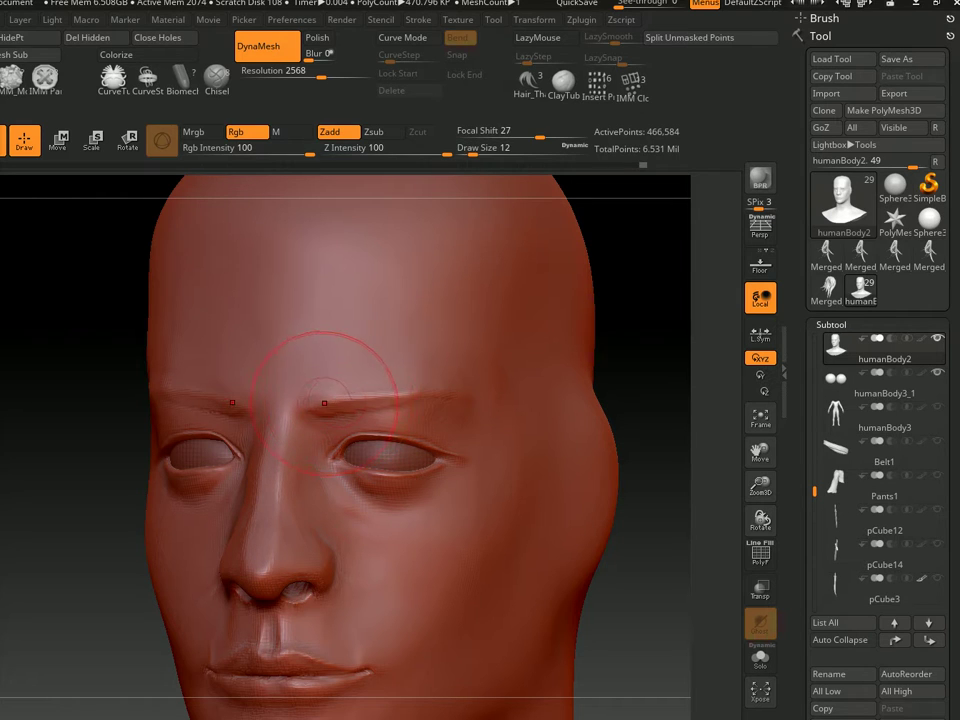
{"action": "type", "text": "s13"}
{"action": "key", "text": "Return"}
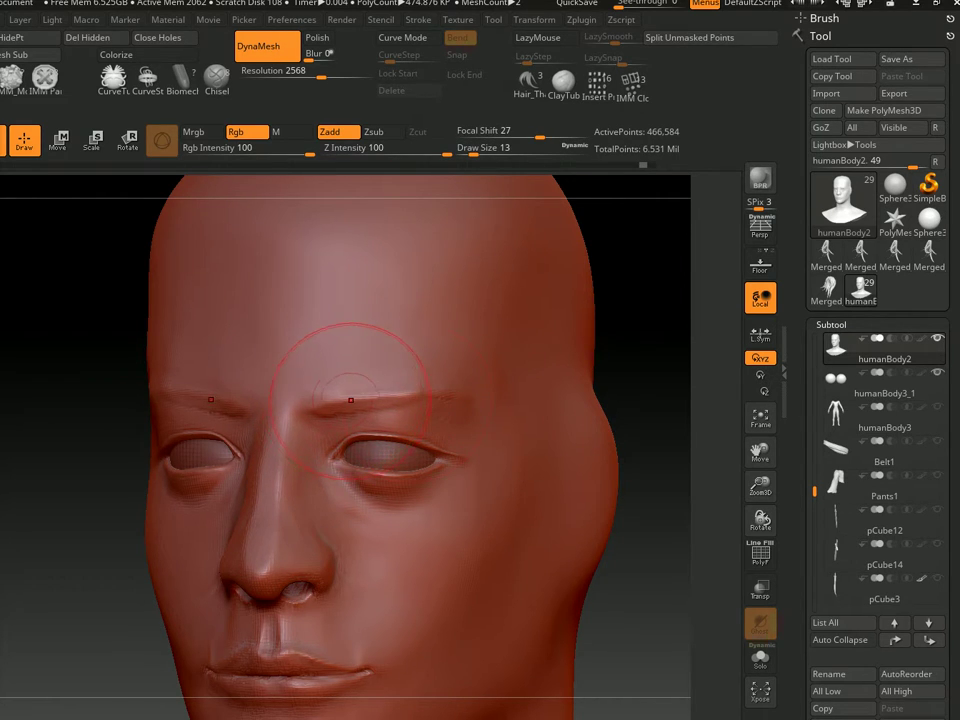
{"action": "mouse_move", "coordinate": [326, 390]}
{"action": "right_mouse_down"}
{"action": "mouse_move", "coordinate": [150, 390]}
{"action": "mouse_move", "coordinate": [497, 386]}
{"action": "mouse_move", "coordinate": [420, 420]}
{"action": "mouse_move", "coordinate": [600, 400]}
{"action": "mouse_move", "coordinate": [480, 400]}
{"action": "right_mouse_up"}
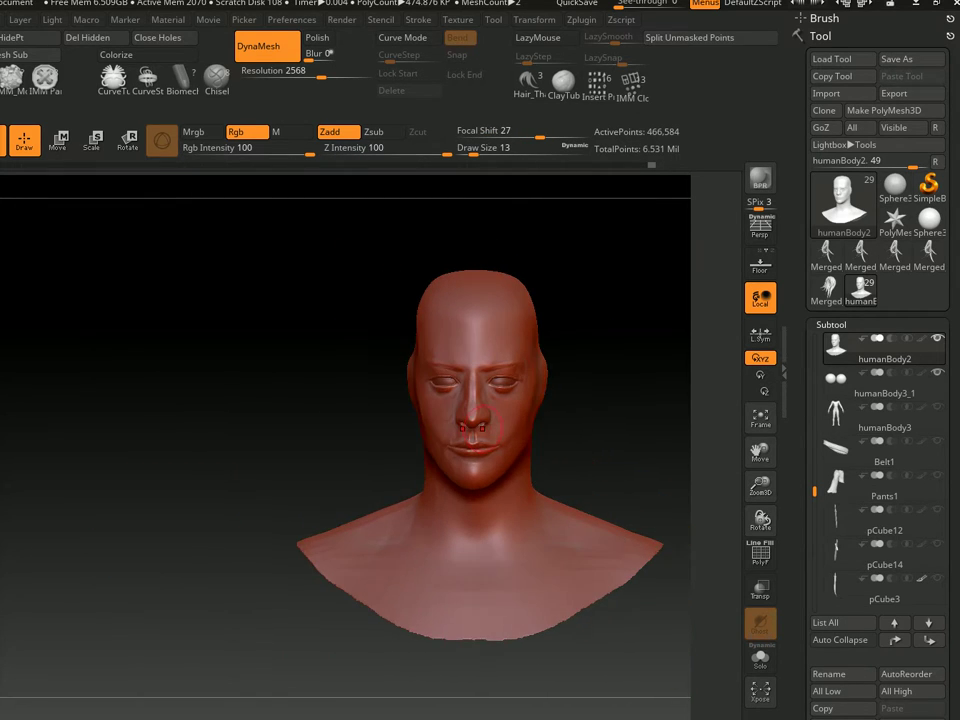
{"action": "mouse_move", "coordinate": [696, 400]}
{"action": "right_mouse_down", "text": "alt"}
{"action": "mouse_move", "coordinate": [484, 439]}
{"action": "mouse_move", "coordinate": [10, 585]}
{"action": "mouse_move", "coordinate": [200, 500]}
{"action": "mouse_move", "coordinate": [397, 457]}
{"action": "mouse_move", "coordinate": [207, 467]}
{"action": "right_mouse_up", "text": "alt"}
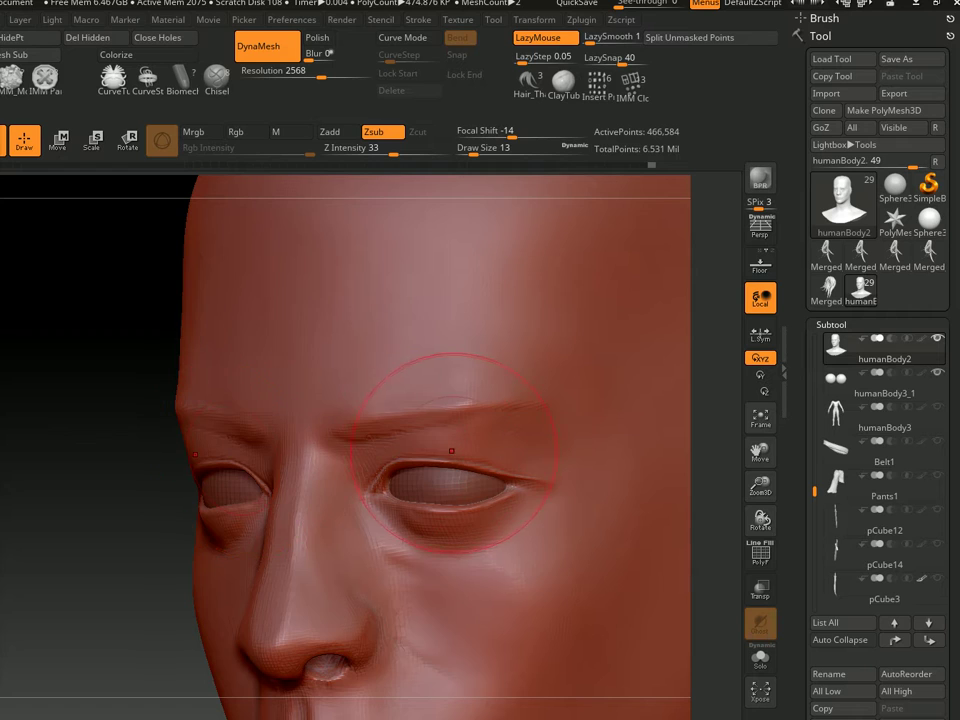
Carve the upper-eyelid crease deeper with Zsub at Draw Size 3, checking from the side
{"action": "right_click_drag", "start_coordinate": [300, 430], "coordinate": [488, 451]}
{"action": "type", "text": "s3"}
{"action": "key", "text": "Return"}
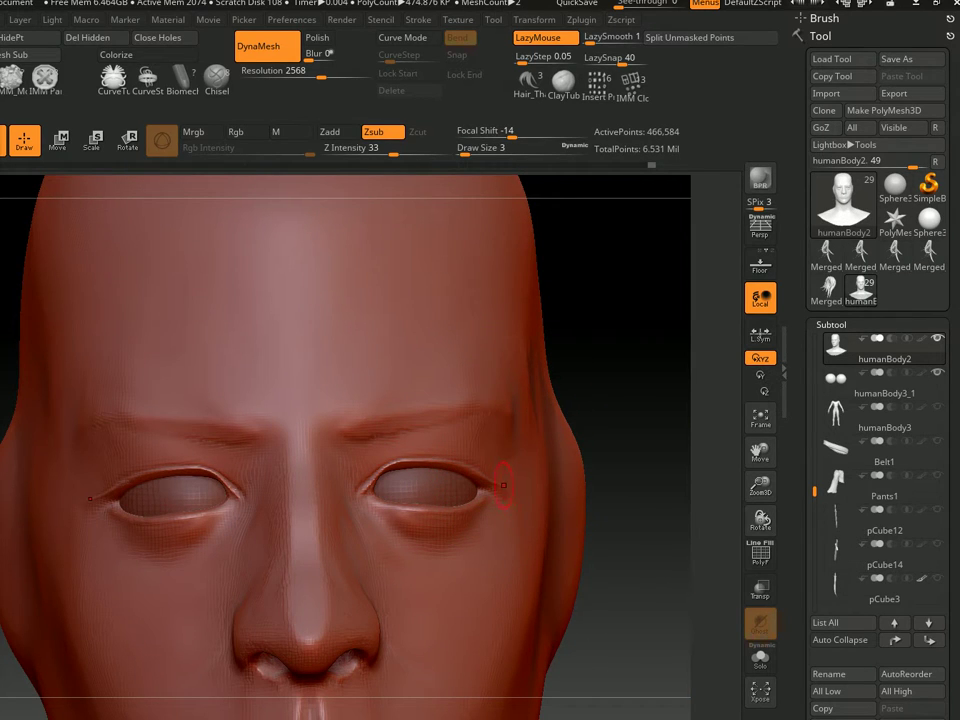
{"action": "left_click_drag", "start_coordinate": [151, 466], "coordinate": [181, 465]}
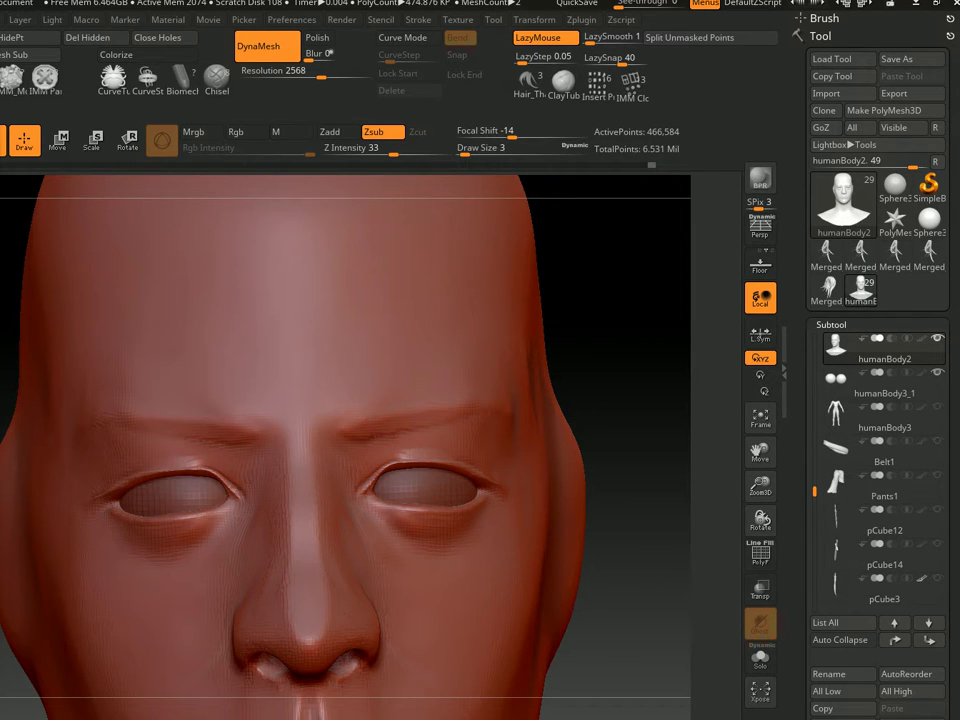
{"action": "right_click_drag", "start_coordinate": [300, 347], "coordinate": [420, 350]}
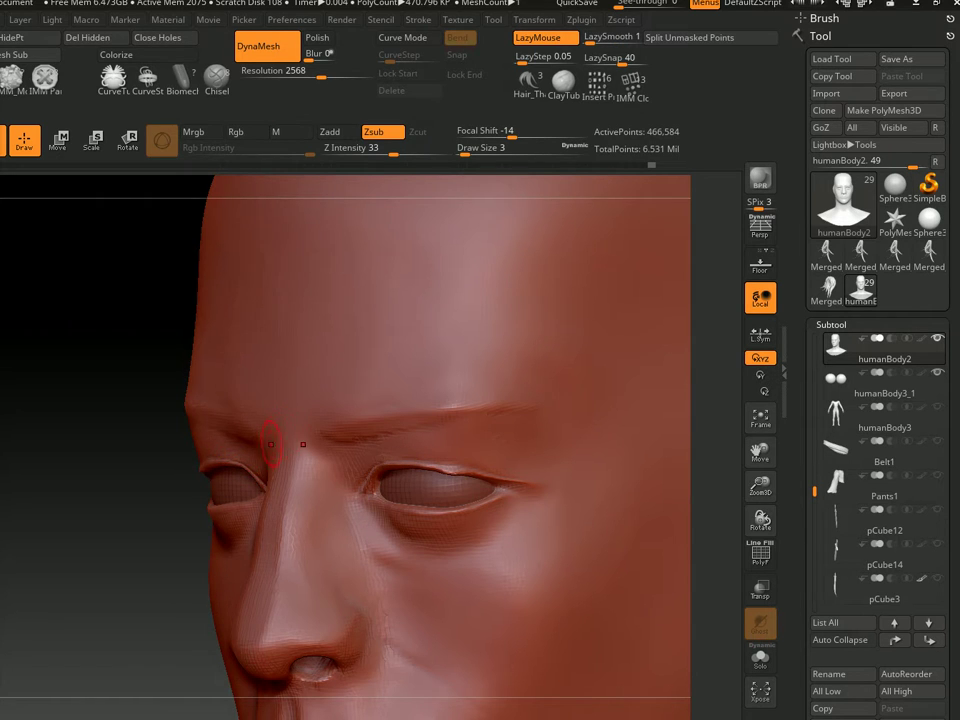
{"action": "right_click_drag", "start_coordinate": [311, 439], "coordinate": [238, 455]}
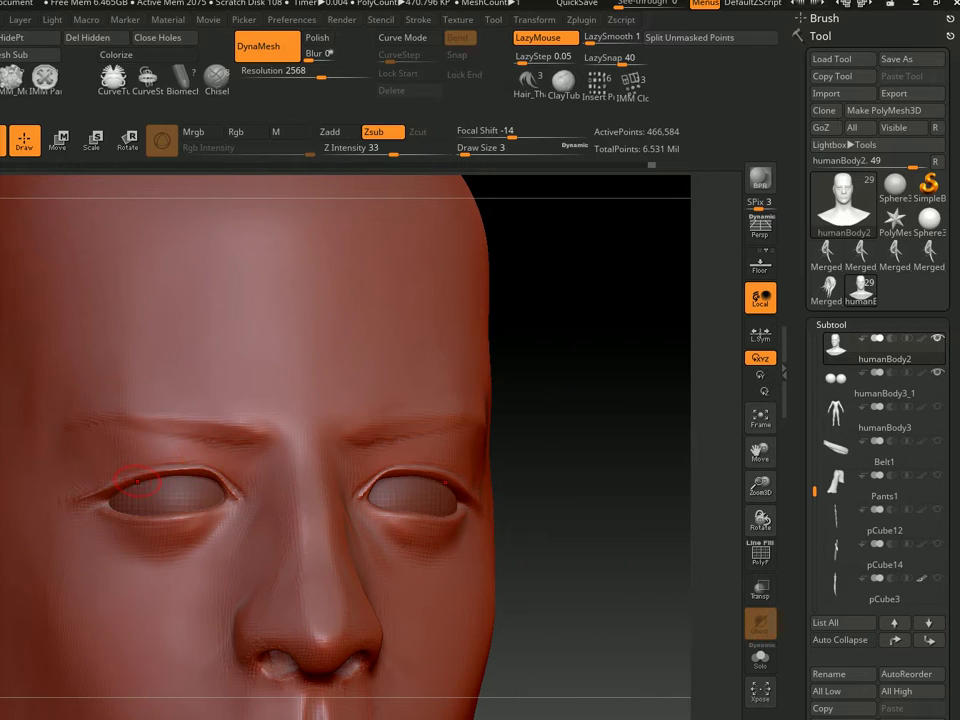
Set the brush size to 5 and switch to the Zadd/Rgb brush setup
{"action": "key", "text": "s"}
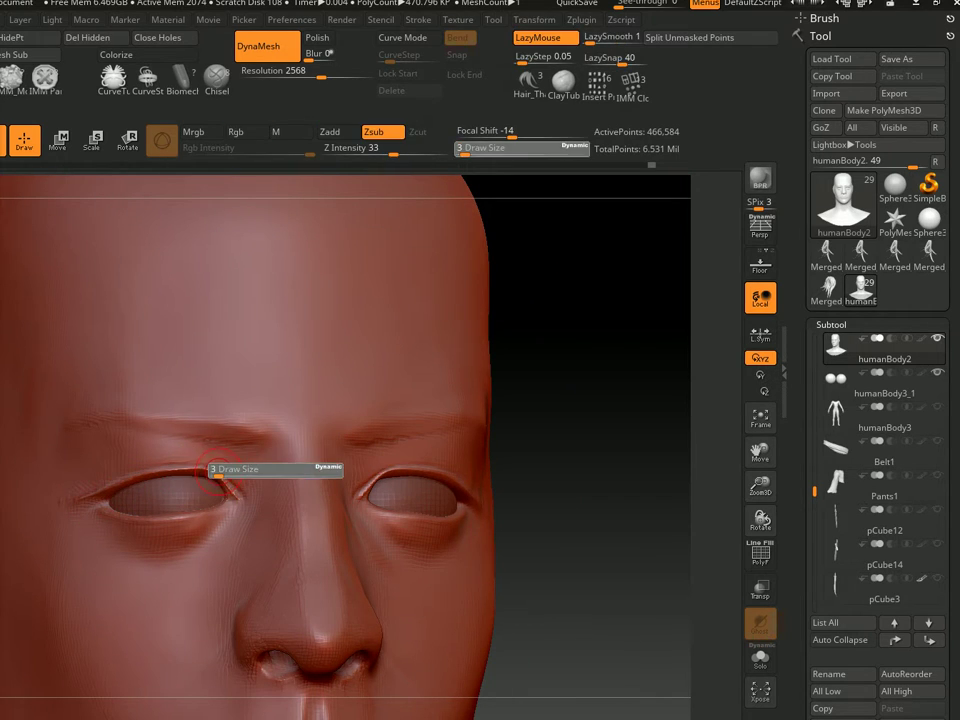
{"action": "left_click", "coordinate": [219, 472]}
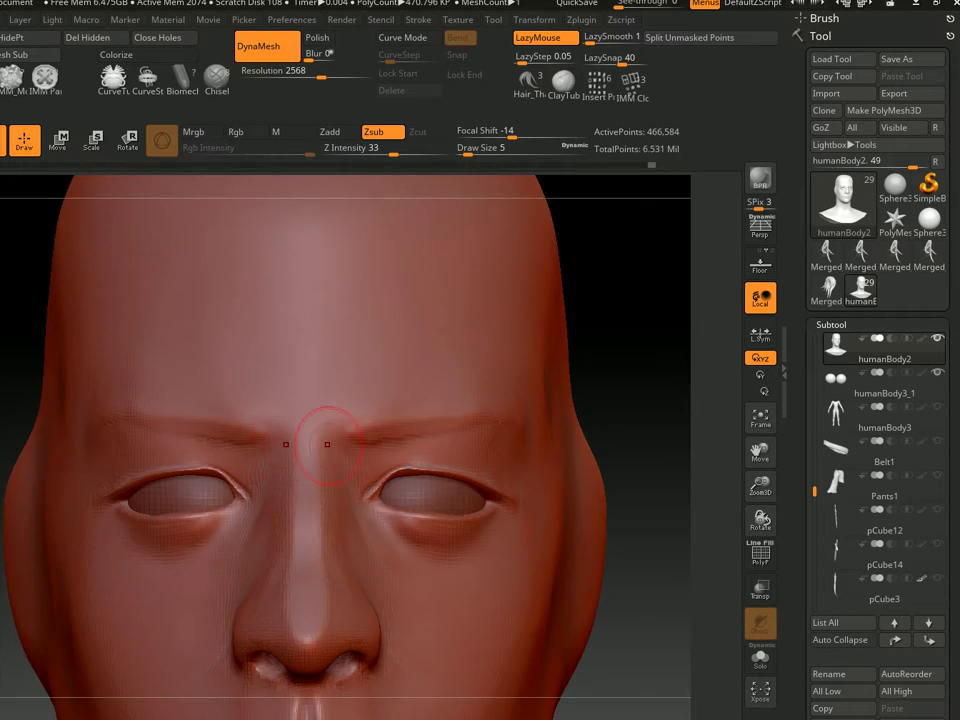
{"action": "key", "text": "s"}
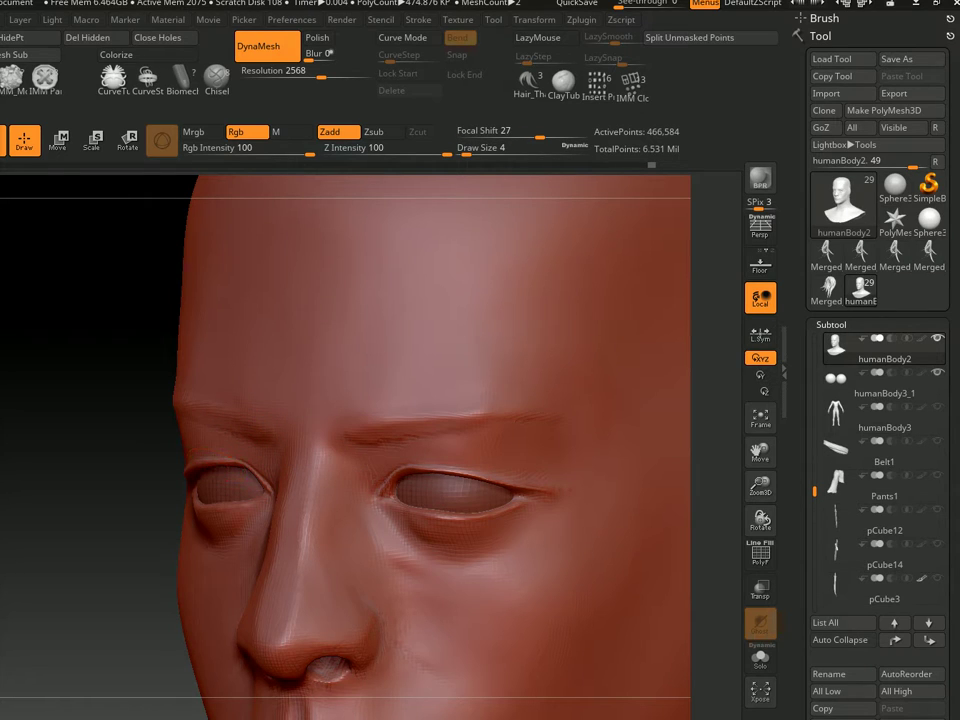
Orbit around the eyes to a frontal view and set Draw Size 7
{"action": "key", "text": "s"}
{"action": "right_click_drag", "start_coordinate": [385, 407], "coordinate": [548, 393]}
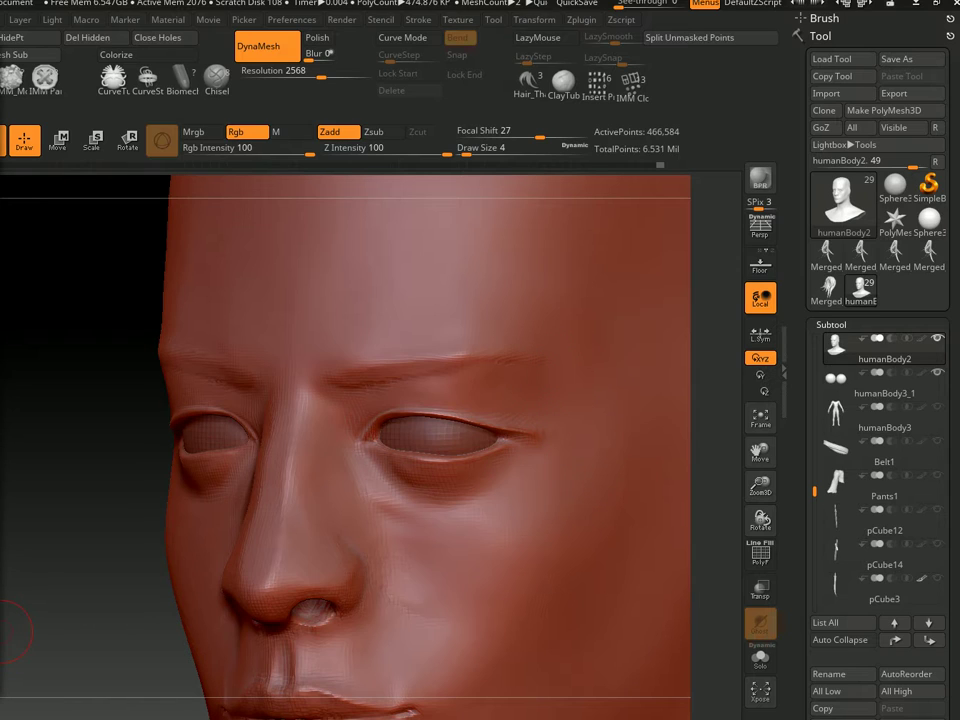
{"action": "mouse_move", "coordinate": [341, 482]}
{"action": "right_mouse_down"}
{"action": "mouse_move", "coordinate": [355, 505]}
{"action": "mouse_move", "coordinate": [358, 452]}
{"action": "right_mouse_up"}
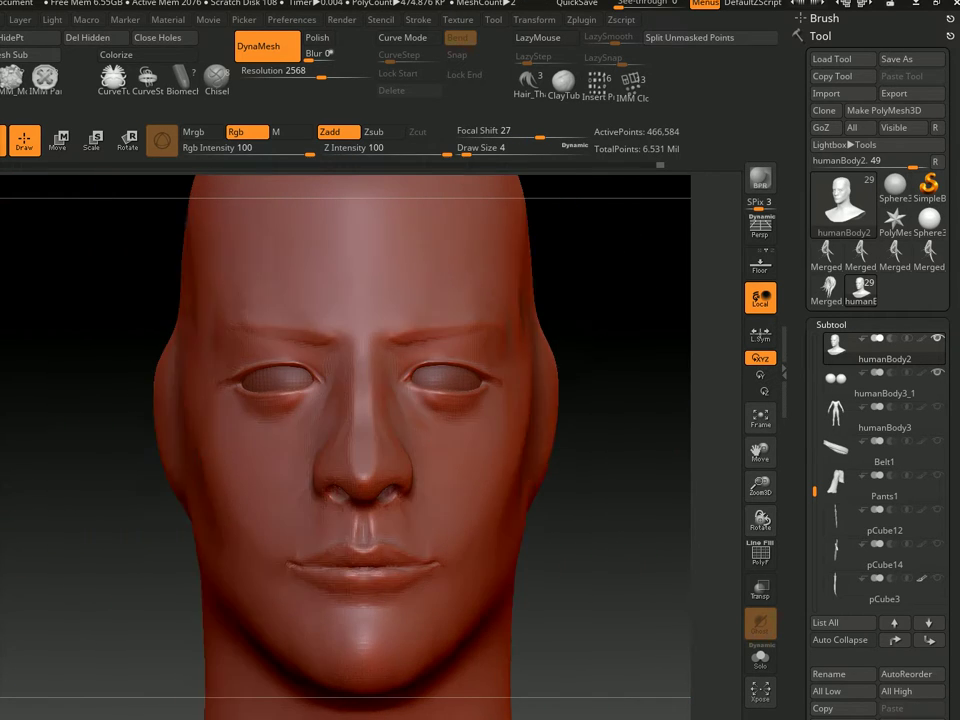
{"action": "key", "text": "s"}
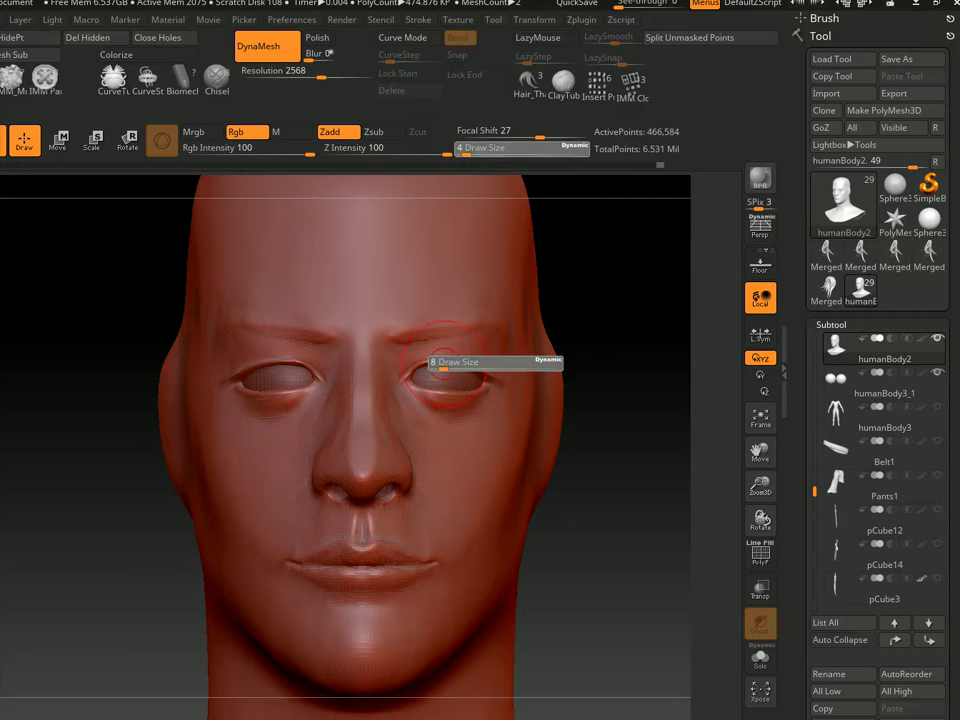
{"action": "key", "text": "s"}
{"action": "left_click", "coordinate": [412, 364]}
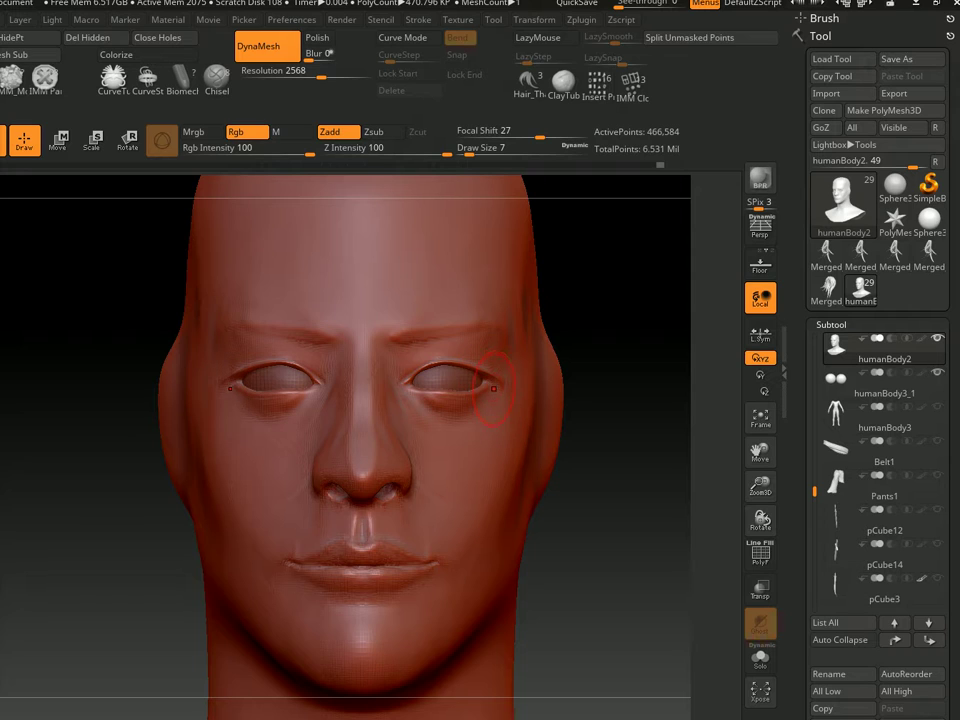
Extend the lid creases past both outer eye corners at Draw Sizes 3–4
{"action": "key", "text": "s"}
{"action": "key", "text": "s"}
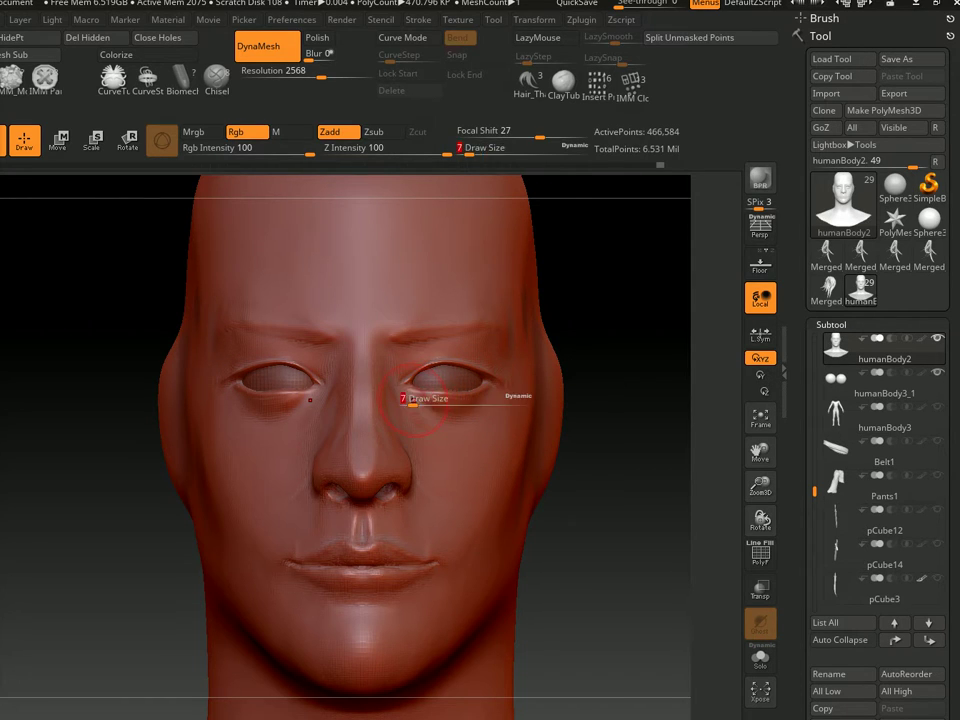
{"action": "key", "text": "Escape"}
{"action": "type", "text": "s"}
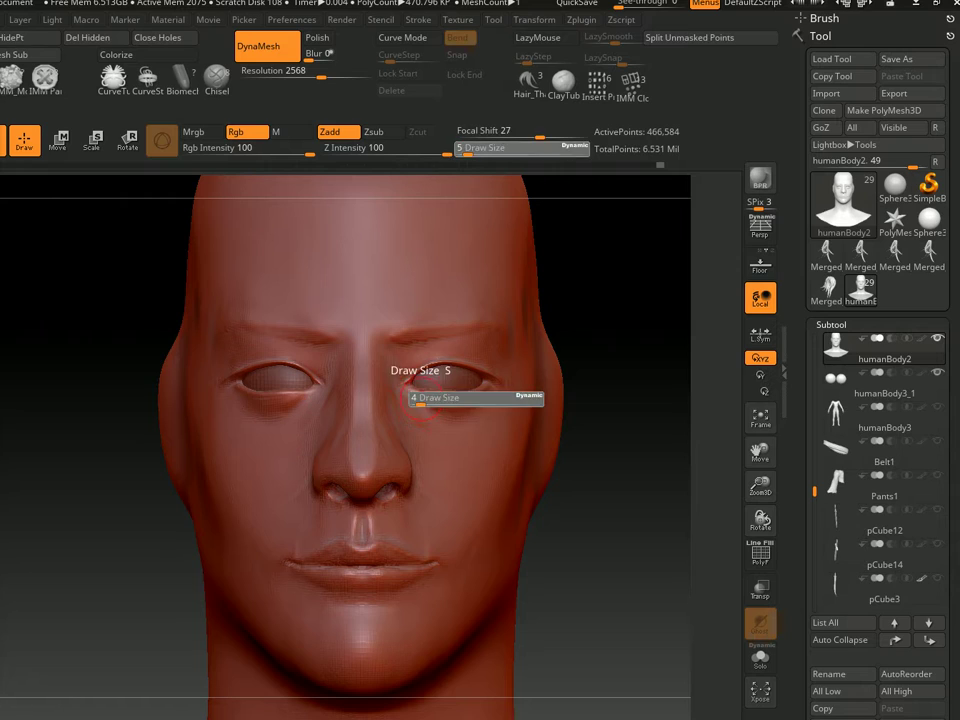
{"action": "type", "text": "3"}
{"action": "key", "text": "Return"}
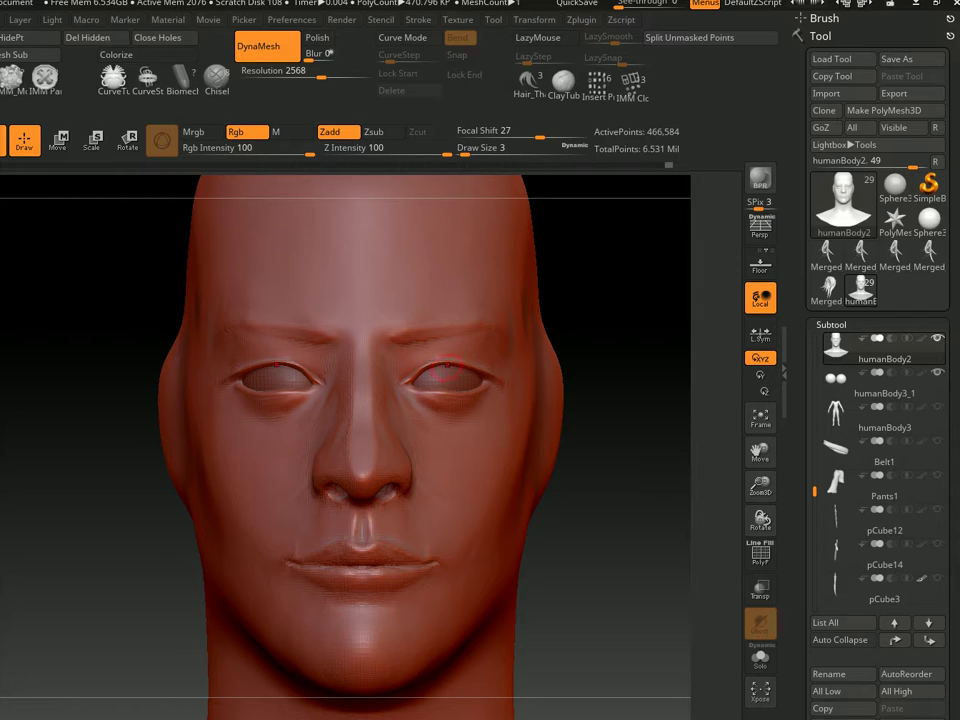
{"action": "key", "text": "s"}
{"action": "left_click", "coordinate": [505, 367]}
{"action": "right_click_drag", "start_coordinate": [517, 388], "coordinate": [501, 383]}
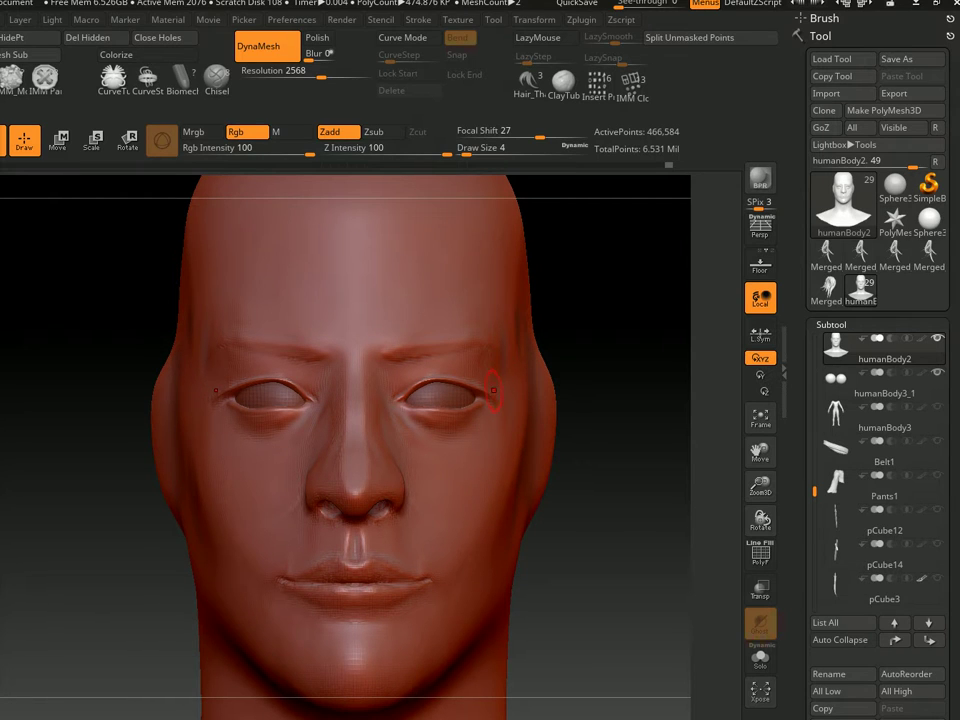
{"action": "type", "text": "s77"}
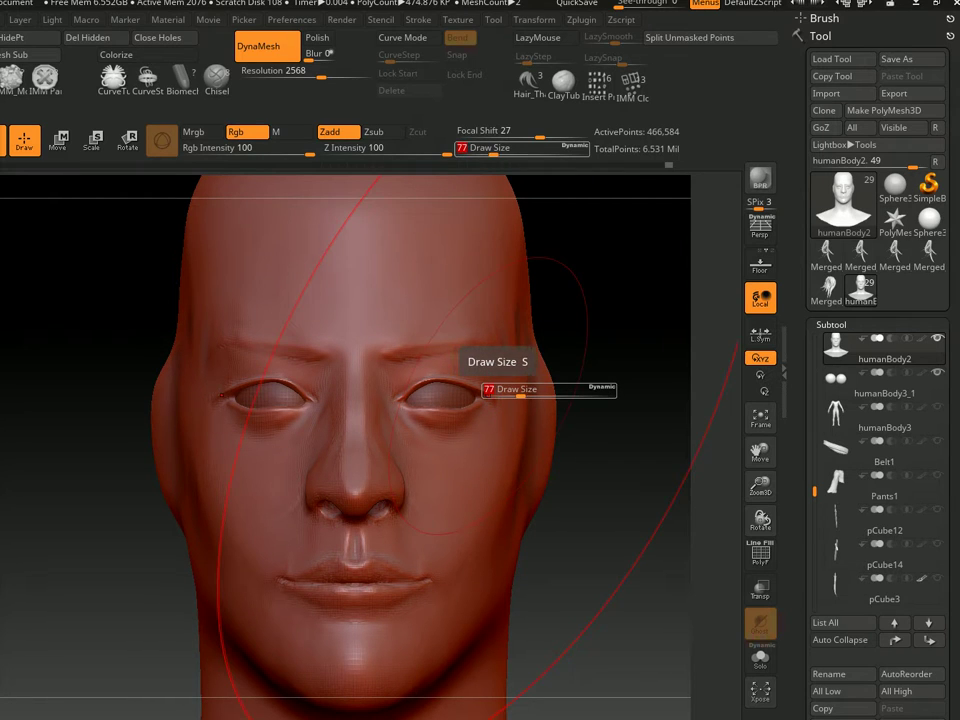
{"action": "type", "text": "3312"}
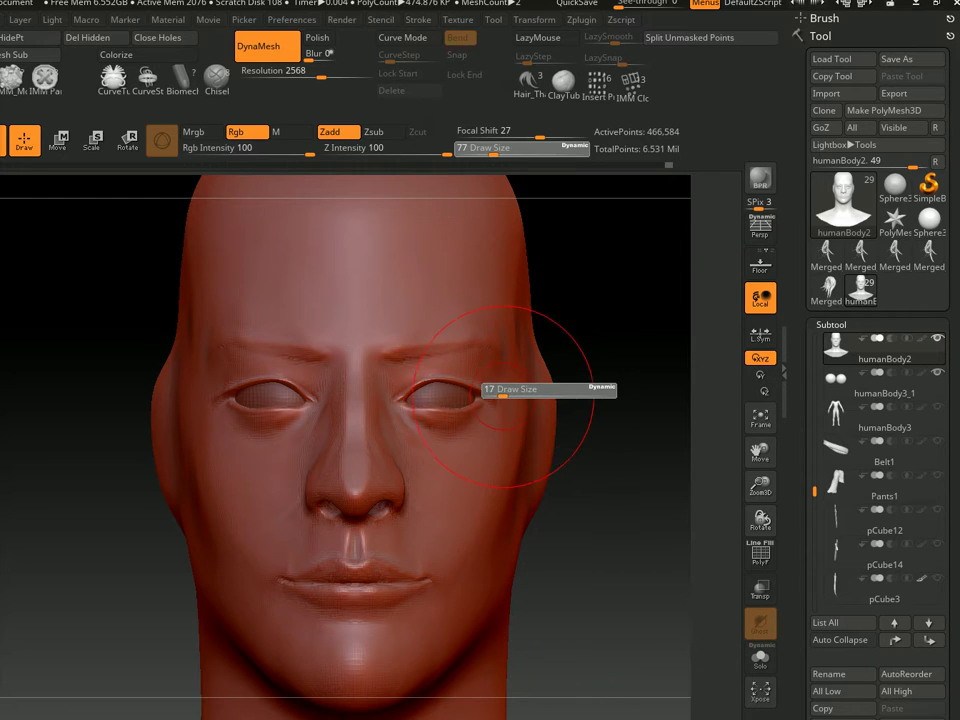
Reduce the brush from 77 to Draw Size 9 and turn the head to the right
{"action": "key", "text": "Return"}
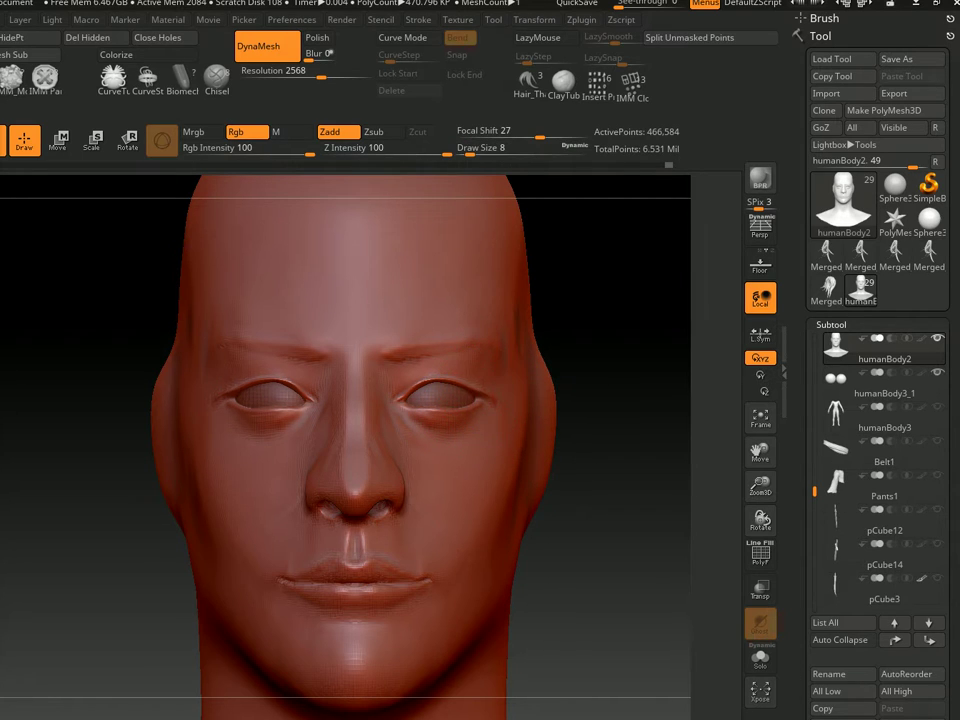
{"action": "key", "text": "s"}
{"action": "left_click", "coordinate": [474, 387]}
{"action": "mouse_move", "coordinate": [447, 383]}
{"action": "right_mouse_down"}
{"action": "mouse_move", "coordinate": [455, 381]}
{"action": "mouse_move", "coordinate": [430, 383]}
{"action": "mouse_move", "coordinate": [430, 330]}
{"action": "mouse_move", "coordinate": [460, 396]}
{"action": "right_mouse_up"}
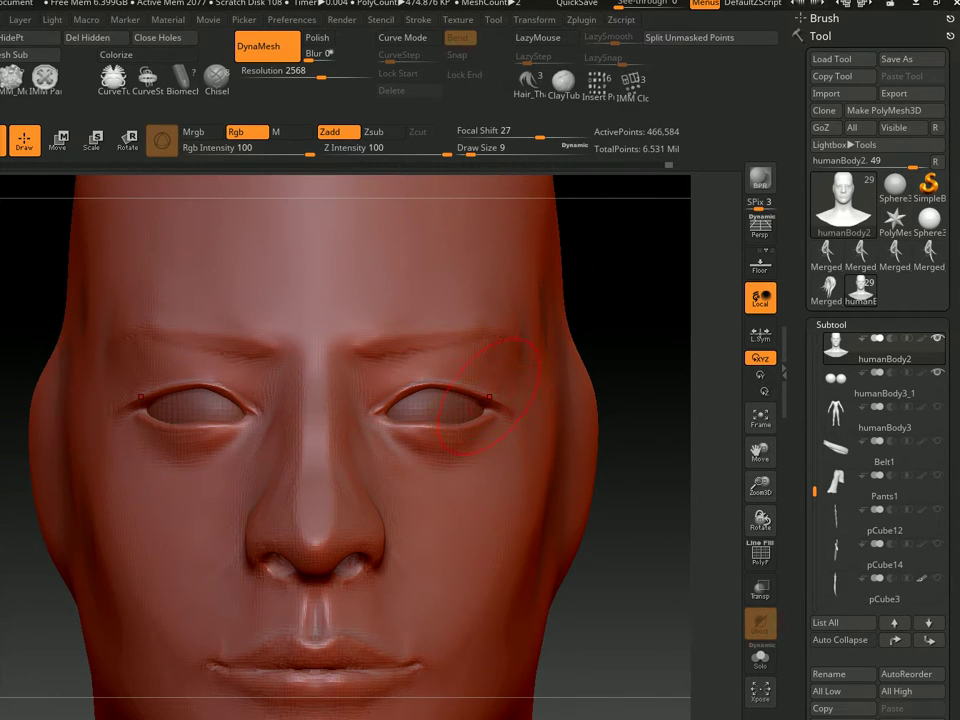
{"action": "key", "text": "s"}
Undo the outer-corner crease strokes, zoom in on the eye, and set Draw Size 3
{"action": "key", "text": "ctrl+z"}
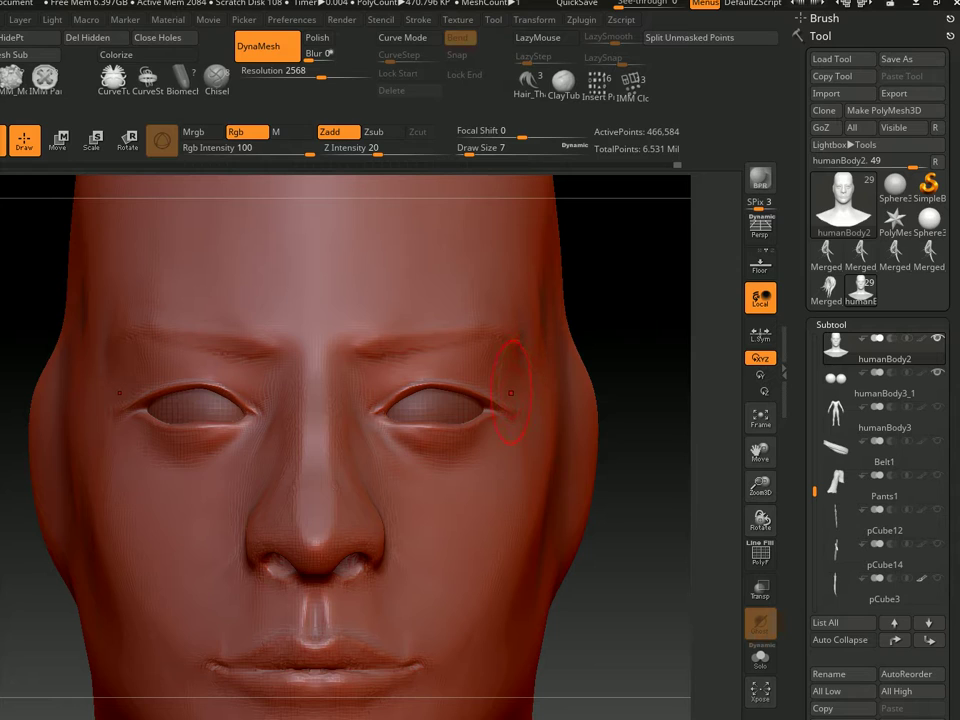
{"action": "left_click_drag", "start_coordinate": [515, 380], "coordinate": [505, 386]}
{"action": "key", "text": "ctrl+z"}
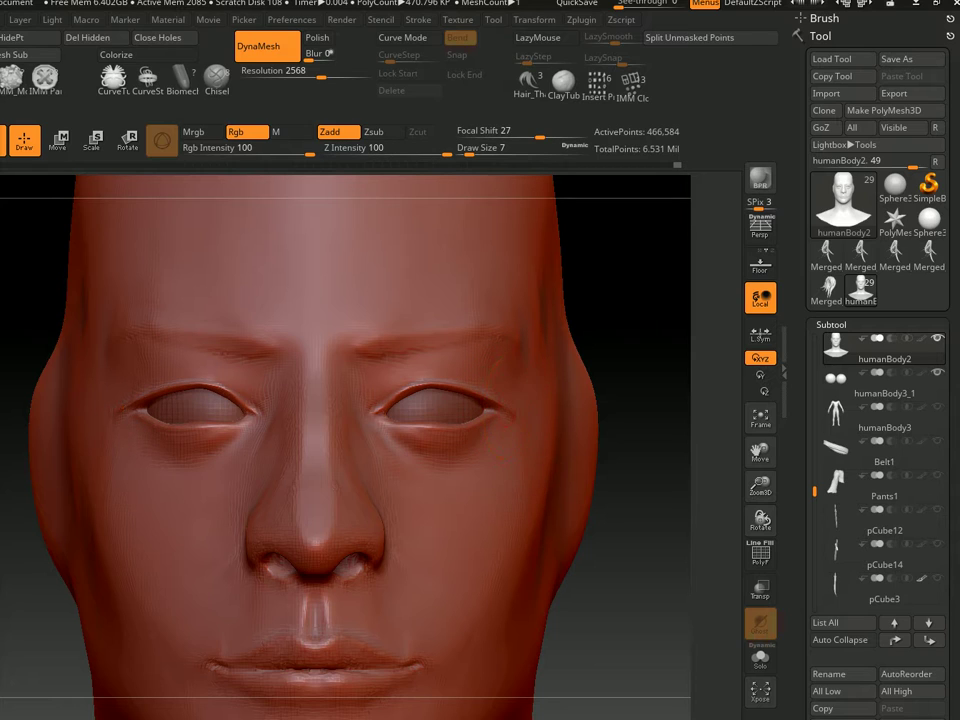
{"action": "key", "text": "s"}
{"action": "left_click_drag", "start_coordinate": [515, 410], "coordinate": [530, 410]}
{"action": "scroll", "coordinate": [472, 382], "scroll_direction": "up", "scroll_amount": 3}
{"action": "scroll", "coordinate": [450, 388], "scroll_direction": "up", "scroll_amount": 2}
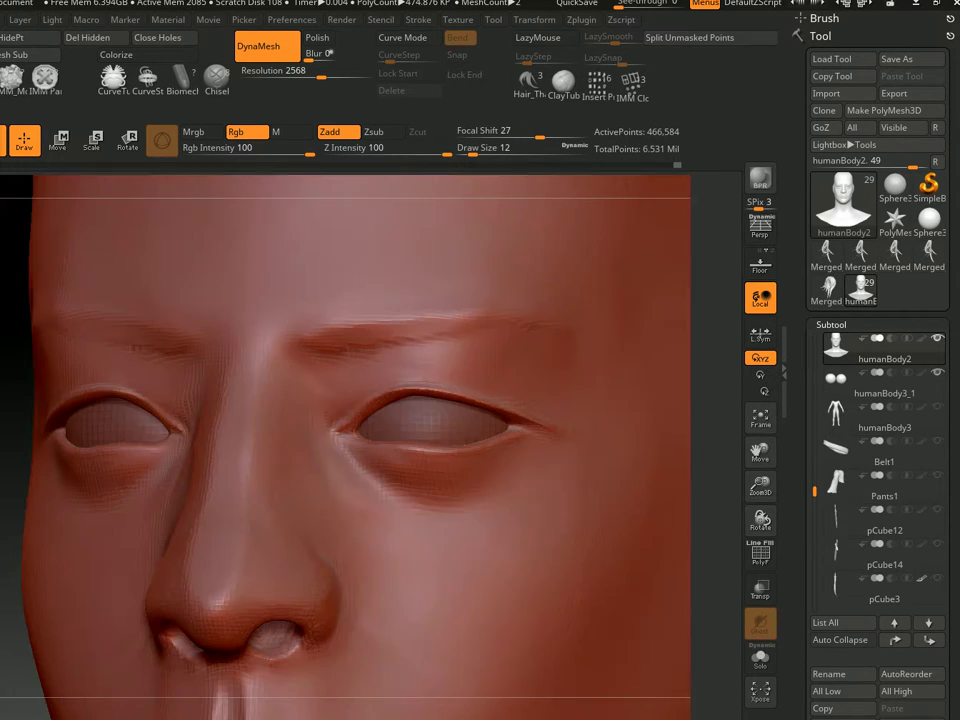
{"action": "type", "text": "s3"}
{"action": "scroll", "coordinate": [432, 392], "scroll_direction": "down", "scroll_amount": 3}
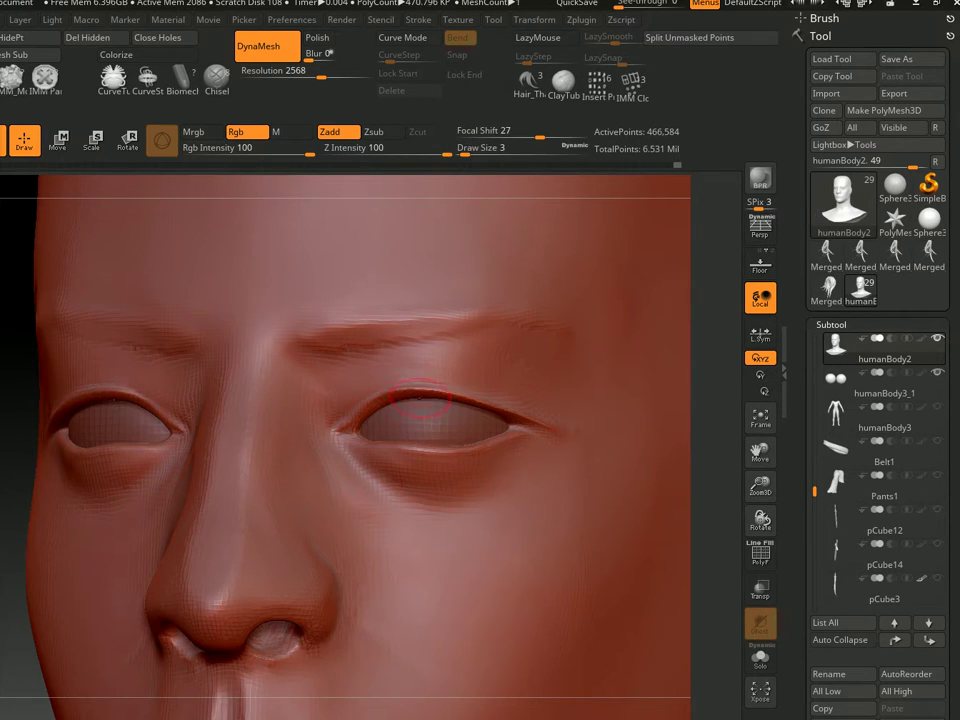
Frame the eye region and start refining the upper lids at Draw Size 6–7
{"action": "right_click_drag", "start_coordinate": [320, 290], "coordinate": [320, 370], "text": "alt"}
{"action": "scroll", "coordinate": [428, 354], "scroll_direction": "down", "scroll_amount": 8}
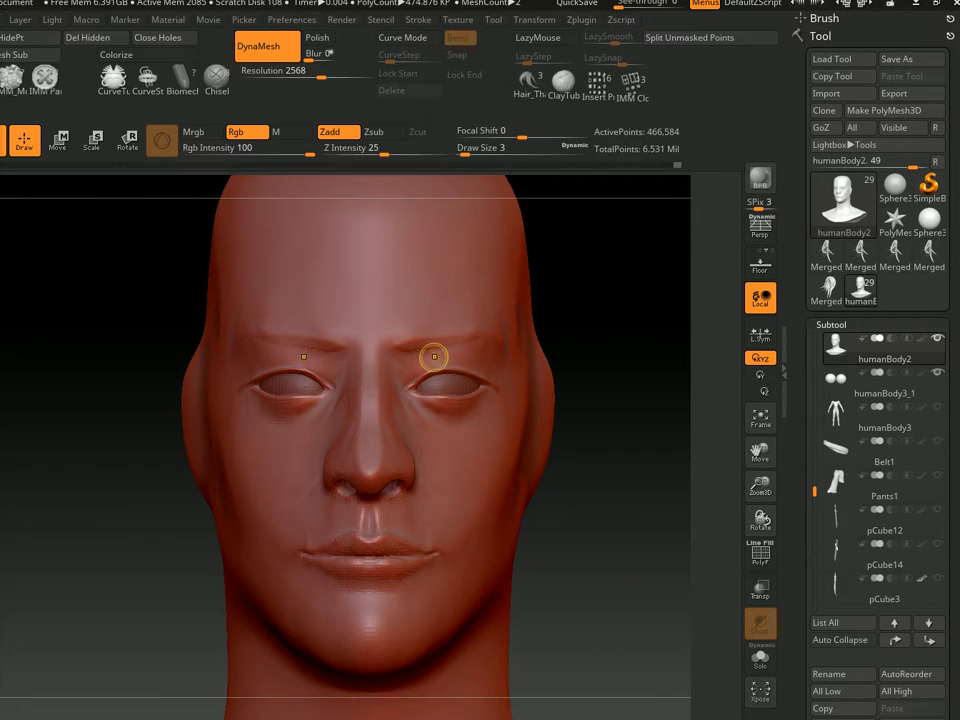
{"action": "scroll", "coordinate": [460, 375], "scroll_direction": "up", "scroll_amount": 5}
{"action": "type", "text": "s"}
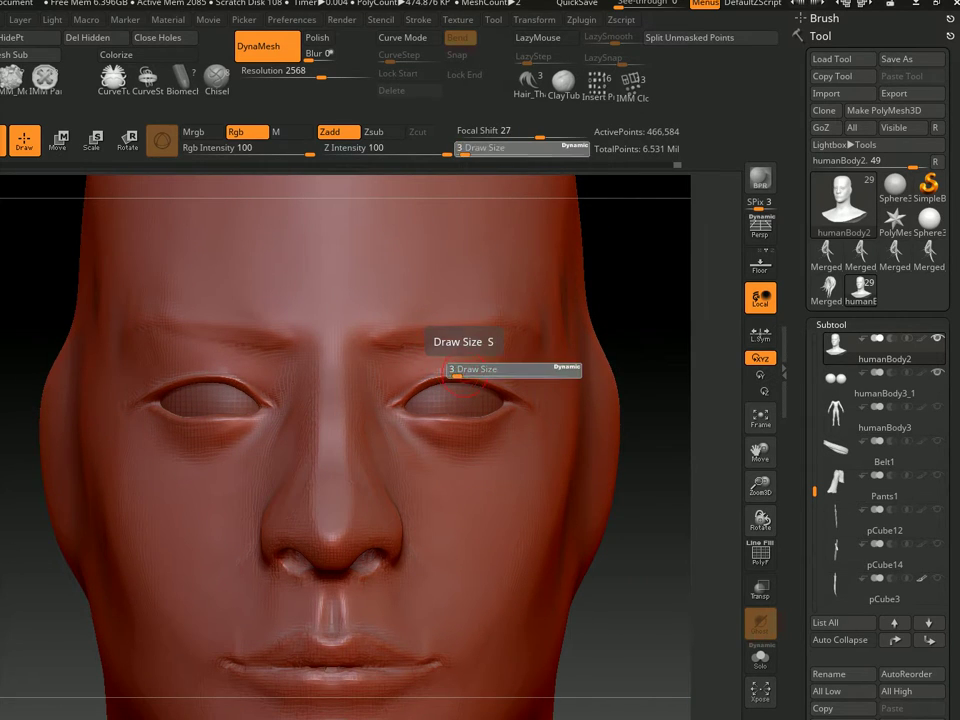
{"action": "type", "text": "126"}
{"action": "key", "text": "Return"}
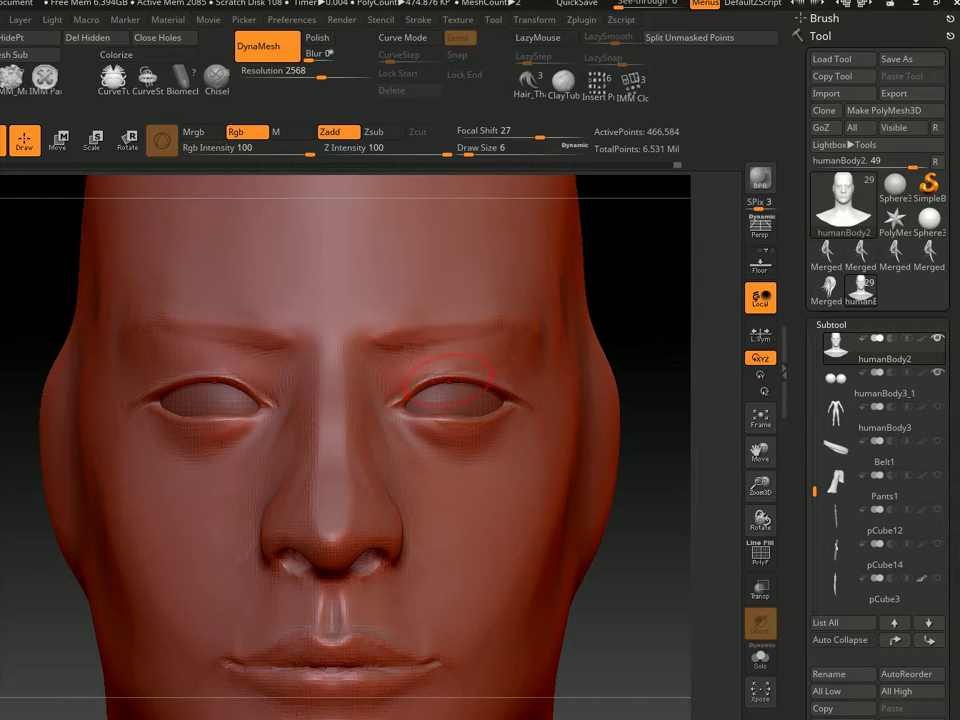
{"action": "type", "text": "s"}
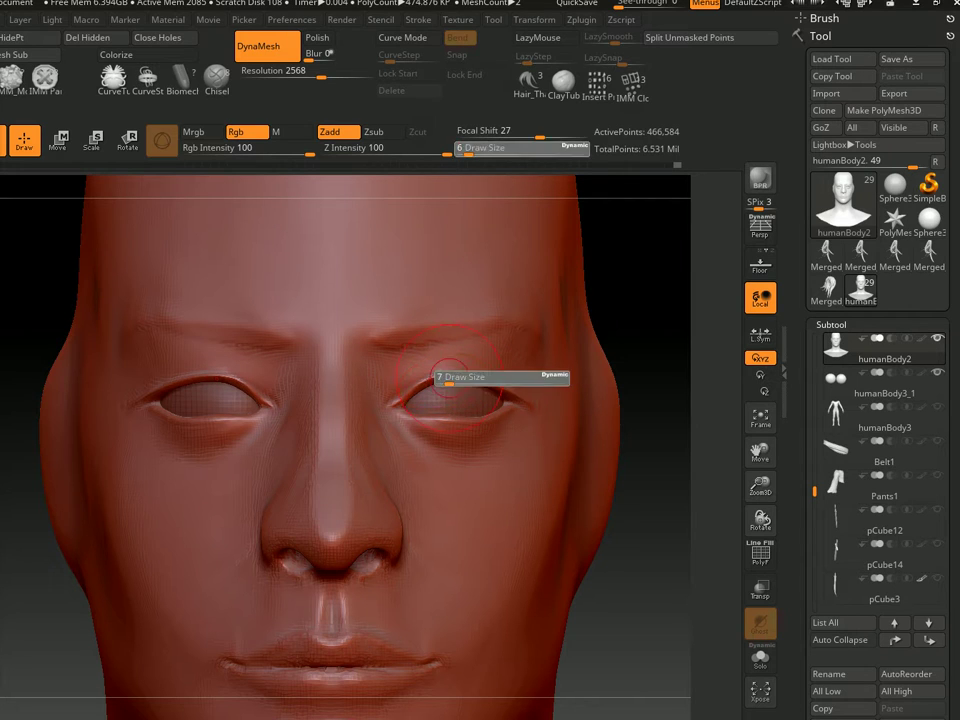
{"action": "type", "text": "7"}
{"action": "key", "text": "Return"}
Refine both upper eyelid rims at sizes 4, 5 and 3, then return to the Zsub LazyMouse brush
{"action": "type", "text": "s4"}
{"action": "key", "text": "Return"}
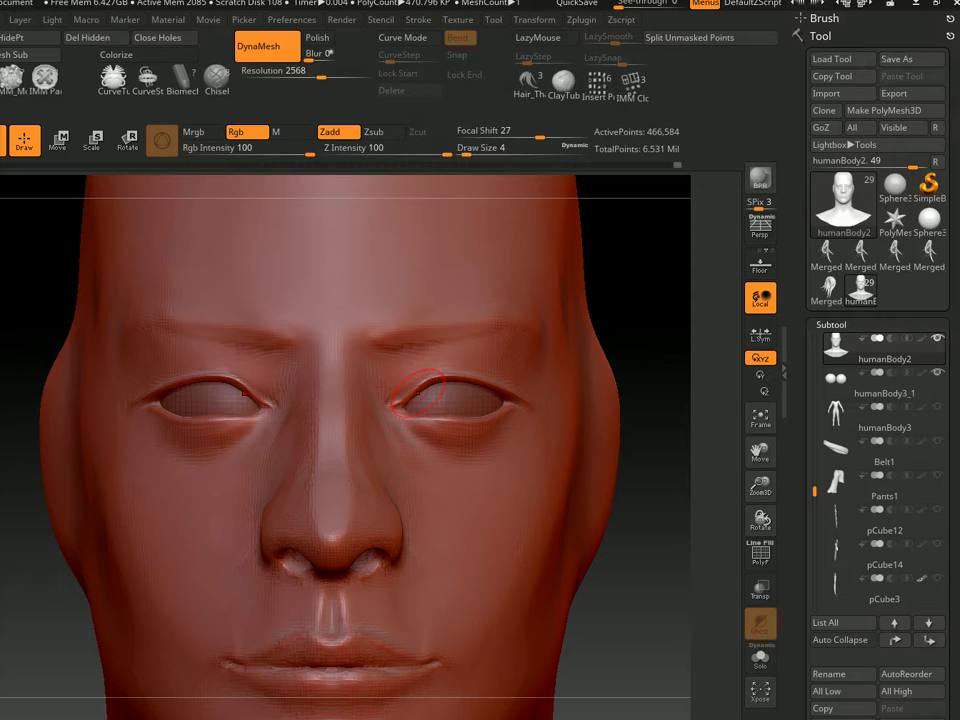
{"action": "type", "text": "s5"}
{"action": "key", "text": "Return"}
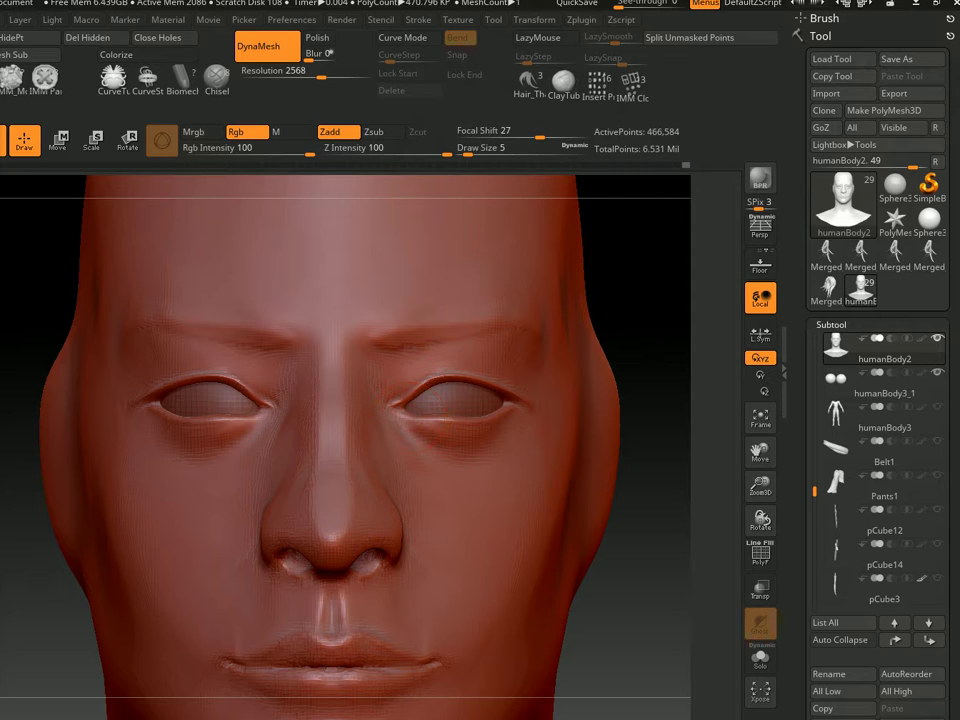
{"action": "type", "text": "s3"}
{"action": "key", "text": "Return"}
{"action": "type", "text": "s4"}
{"action": "key", "text": "Return"}
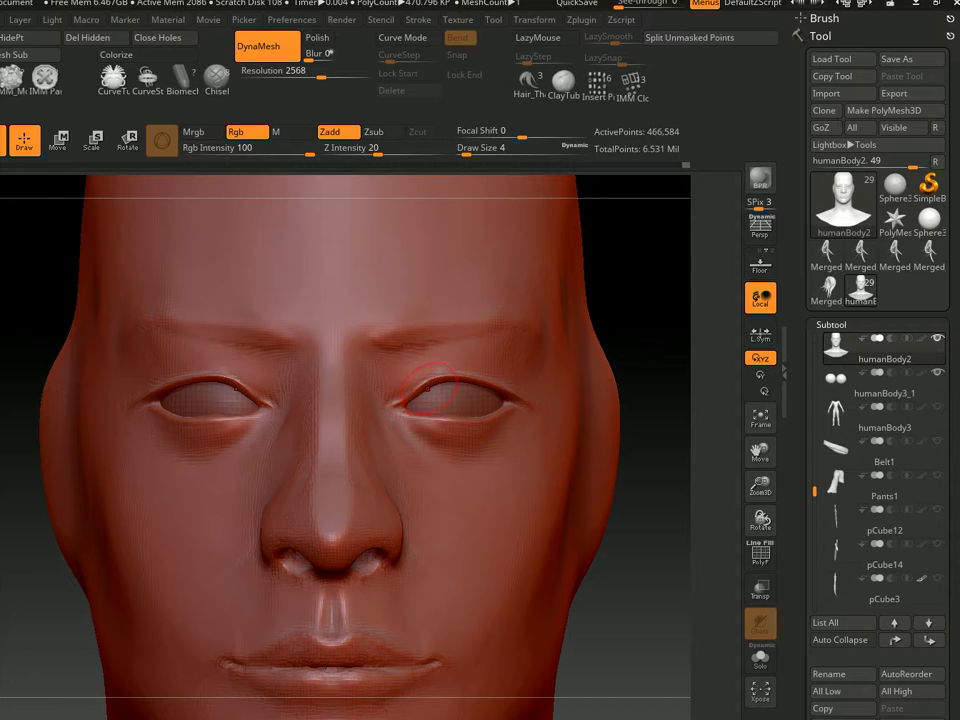
{"action": "key", "text": "1"}
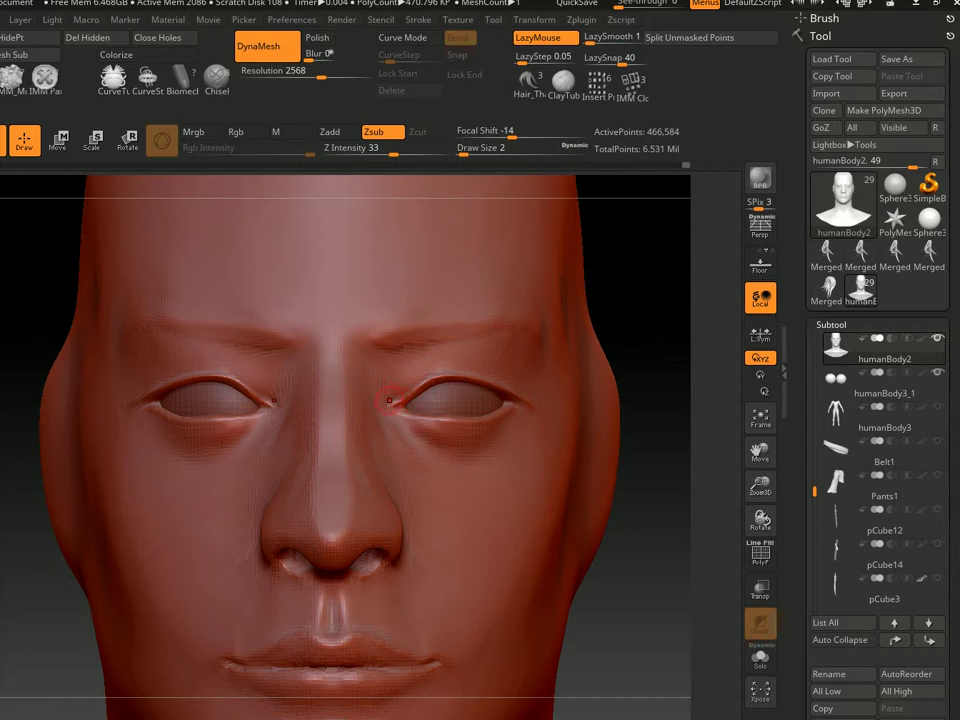
Carve mirrored Zsub creases above both upper eyelids, then check the side and front views
{"action": "key", "text": "2"}
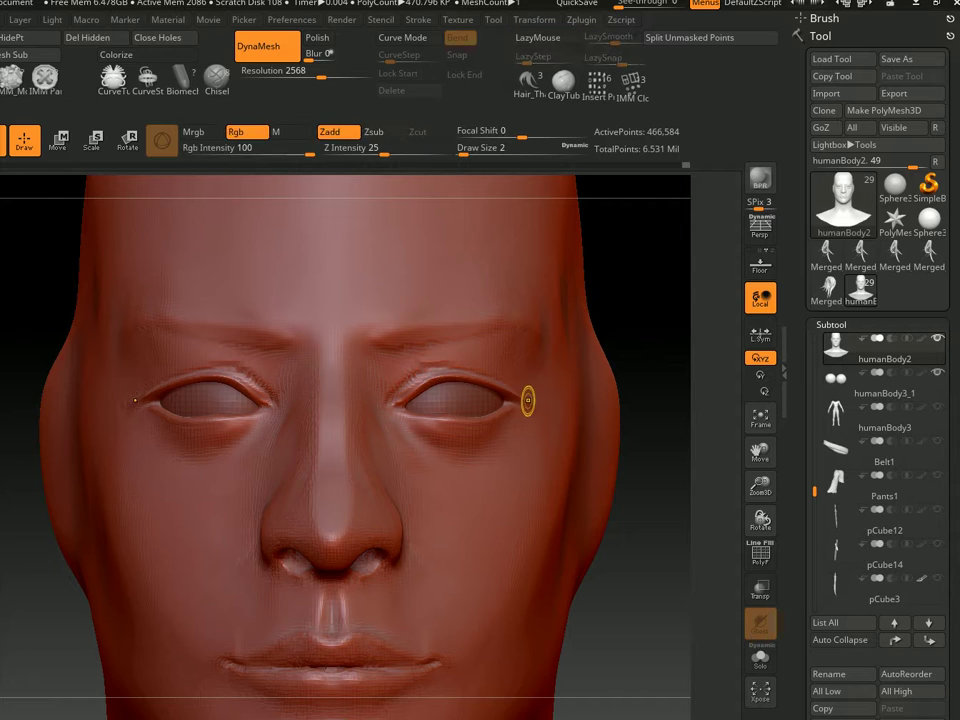
{"action": "key", "text": "1"}
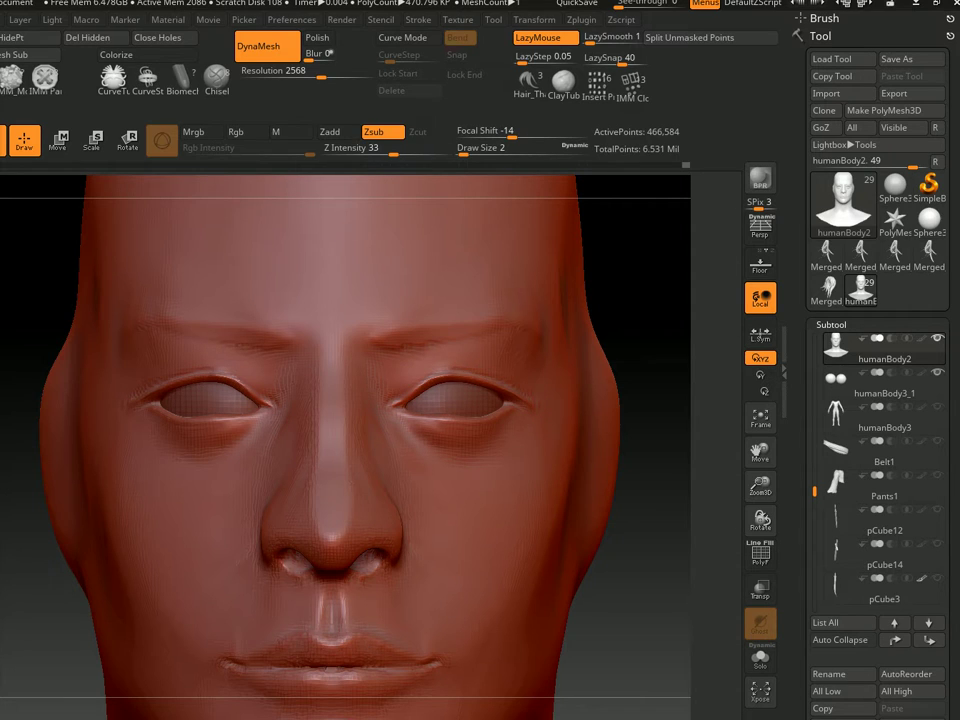
{"action": "left_click_drag", "start_coordinate": [405, 345], "coordinate": [468, 350]}
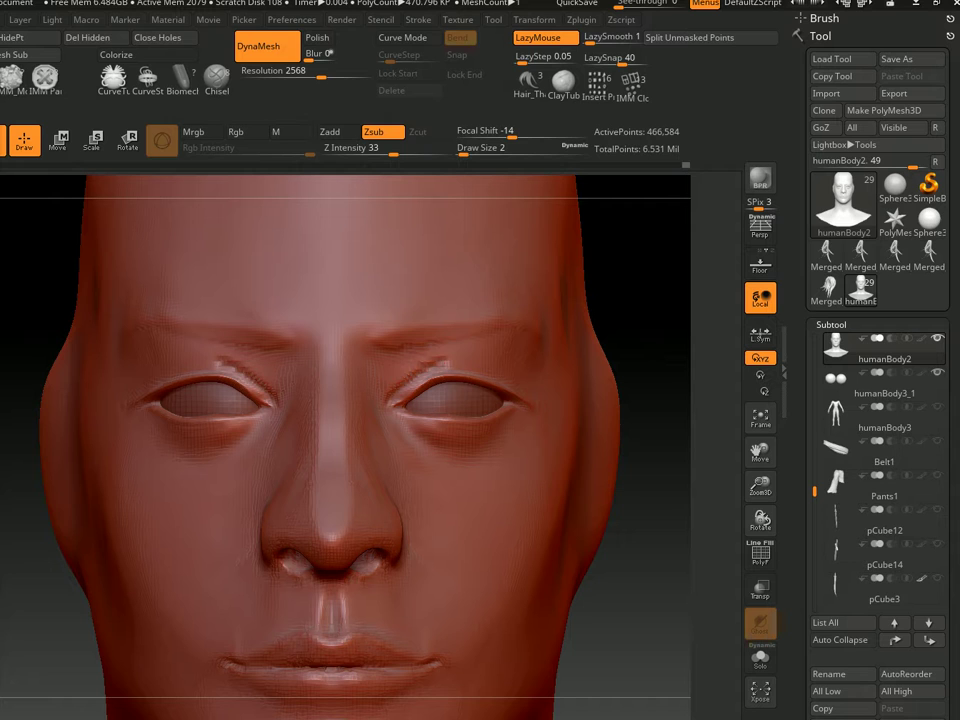
{"action": "key", "text": "2"}
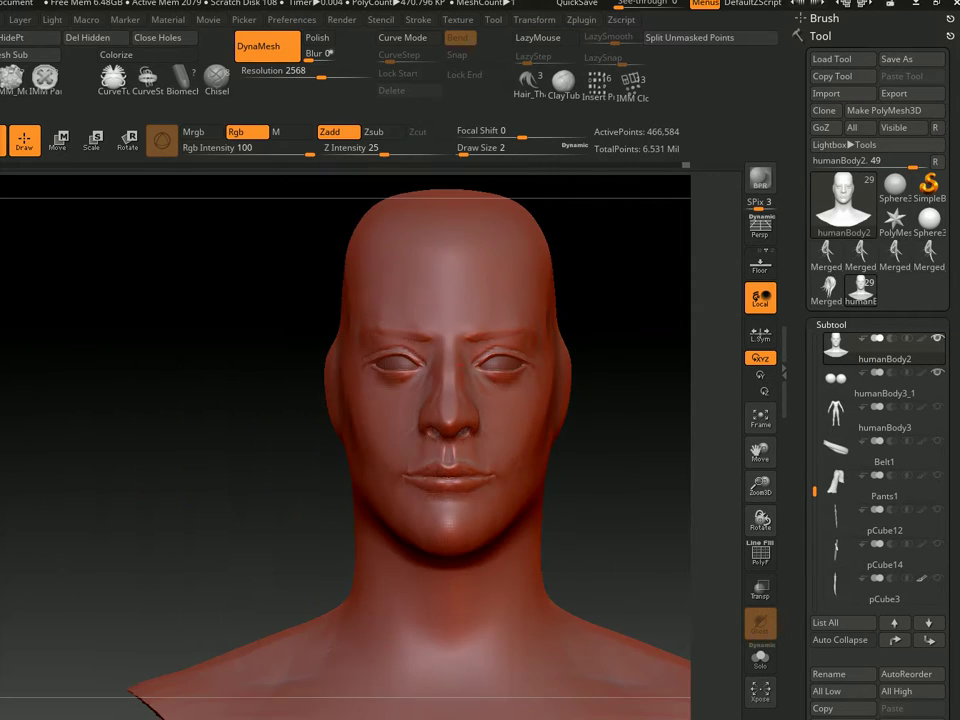
{"action": "key", "text": "1"}
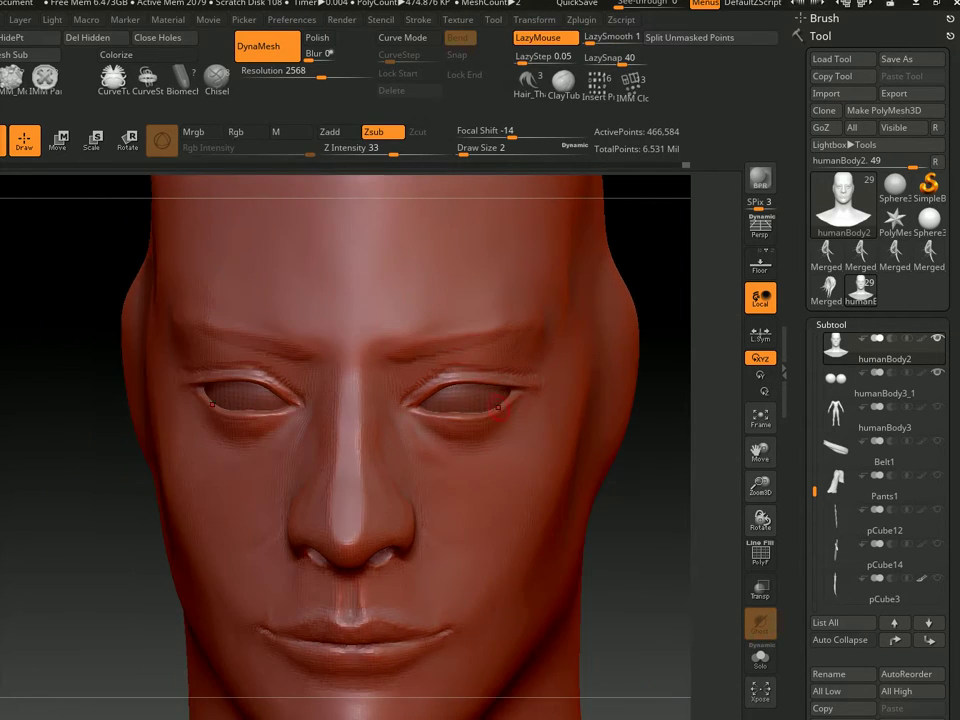
{"action": "scroll", "coordinate": [498, 407], "scroll_direction": "up", "scroll_amount": 2}
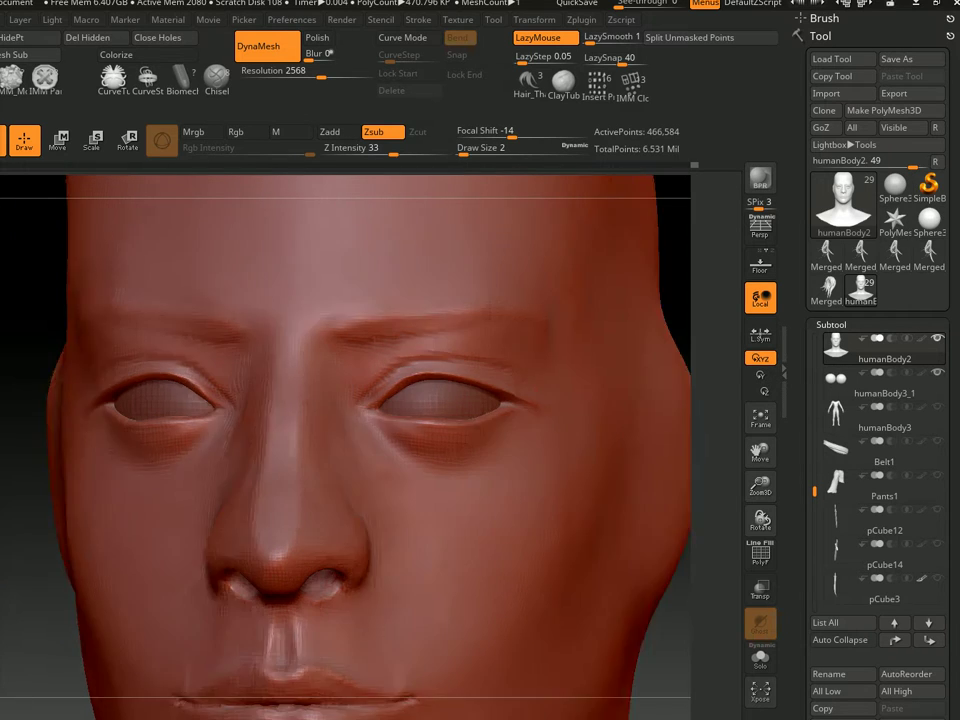
{"action": "left_click_drag", "start_coordinate": [300, 360], "coordinate": [430, 360]}
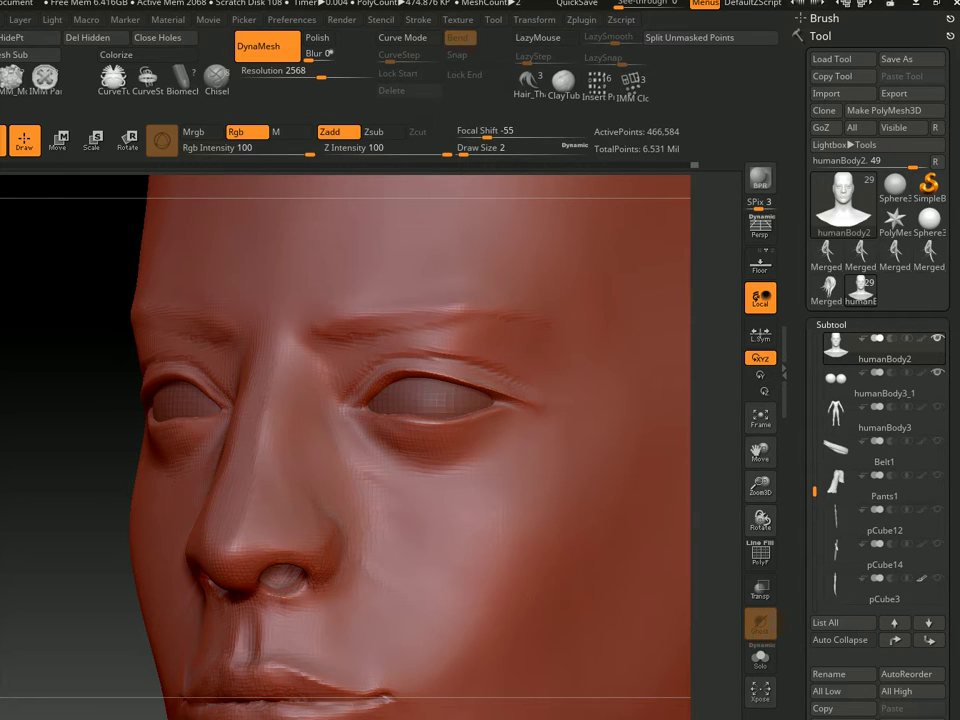
{"action": "left_click_drag", "start_coordinate": [467, 351], "coordinate": [369, 377], "text": "shift"}
Zoom in on the face and remesh the head twice with DynaMesh
{"action": "left_click_drag", "start_coordinate": [191, 392], "coordinate": [191, 420], "text": "alt"}
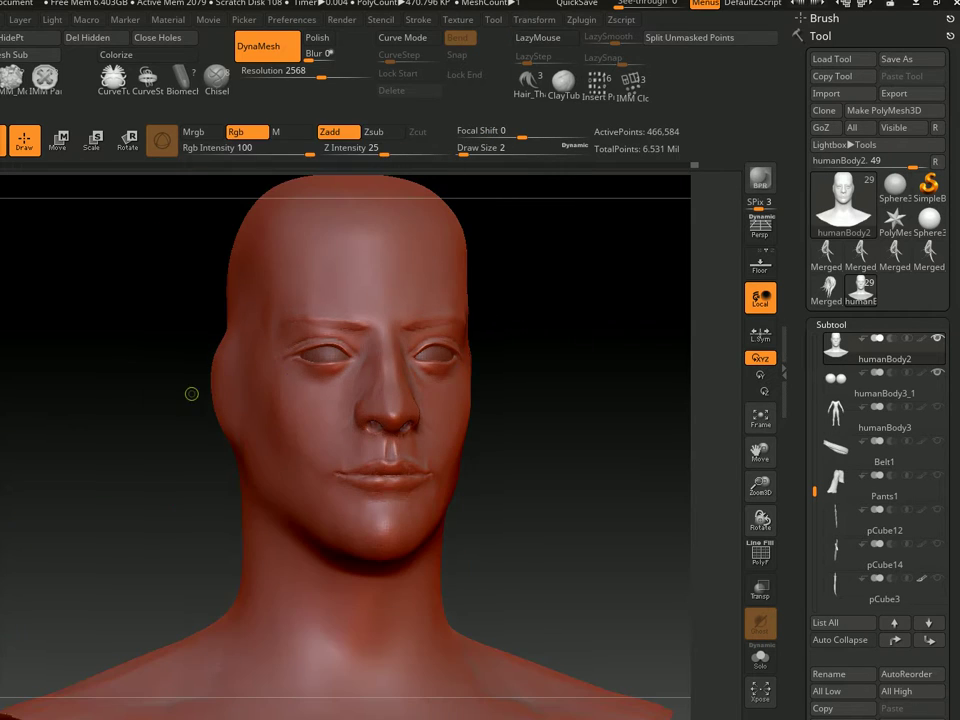
{"action": "right_click_drag", "start_coordinate": [473, 423], "coordinate": [451, 299], "text": "ctrl"}
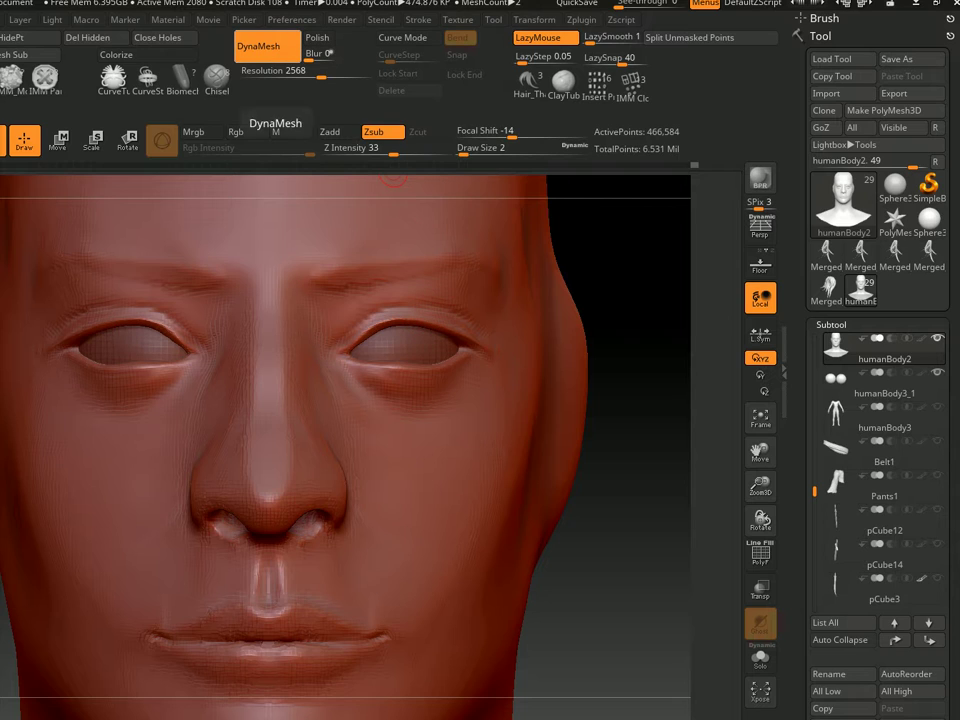
{"action": "left_click", "coordinate": [268, 46]}
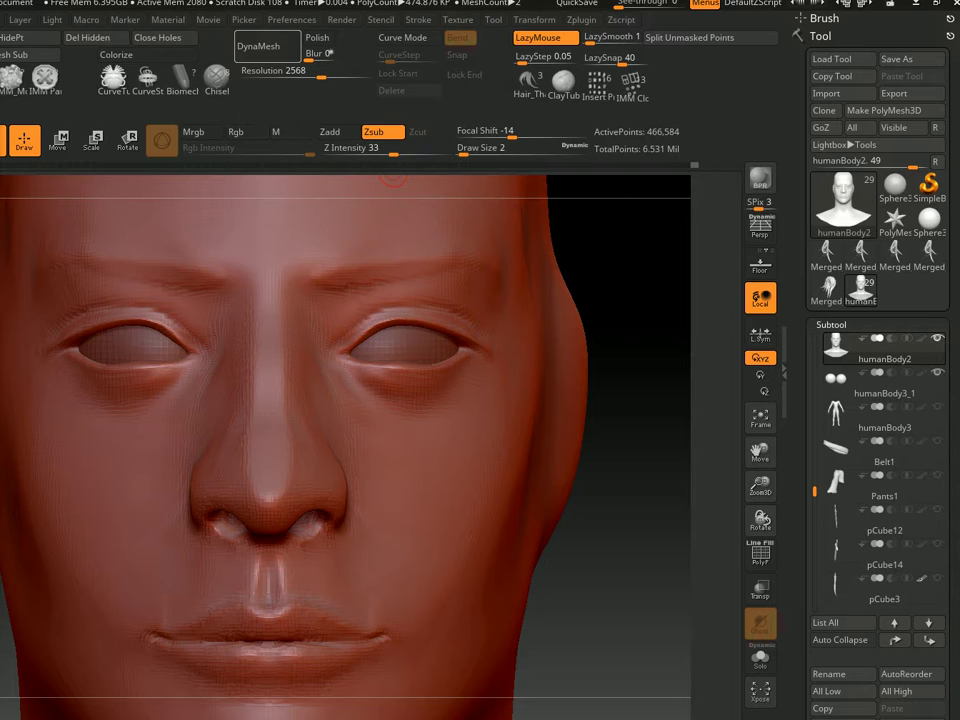
{"action": "left_click", "coordinate": [268, 46]}
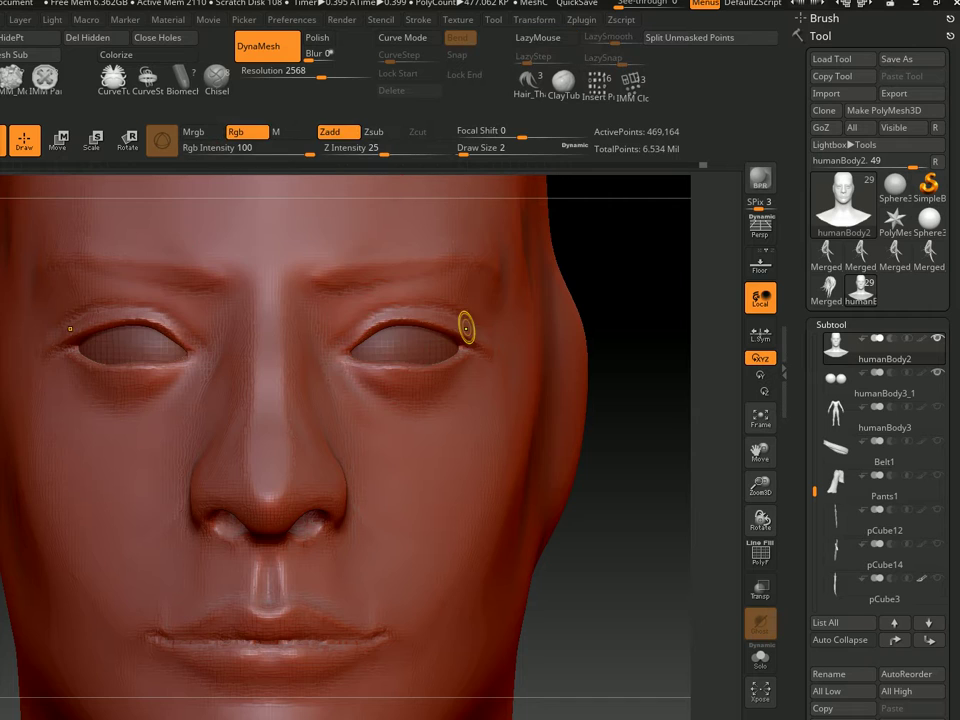
{"action": "mouse_move", "coordinate": [465, 326]}
{"action": "right_mouse_down", "text": "ctrl"}
{"action": "mouse_move", "coordinate": [465, 420]}
{"action": "mouse_move", "coordinate": [560, 420]}
{"action": "mouse_move", "coordinate": [470, 420]}
{"action": "right_mouse_up", "text": "ctrl"}
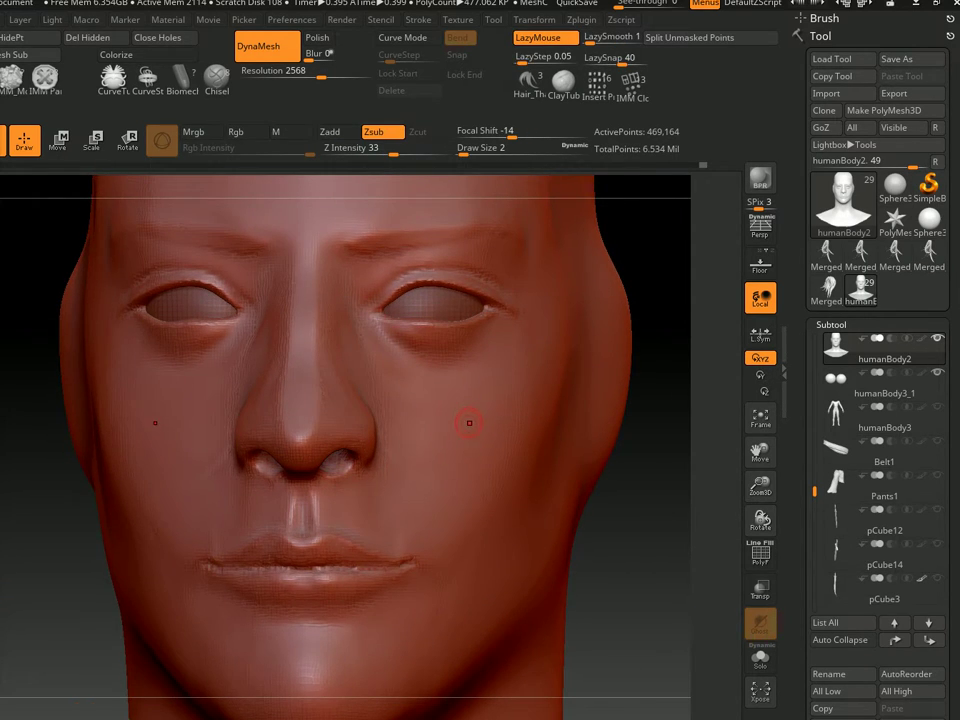
Compare remeshing against undoing it, then remesh with Polish enabled
{"action": "left_click", "coordinate": [608, 178], "text": "ctrl"}
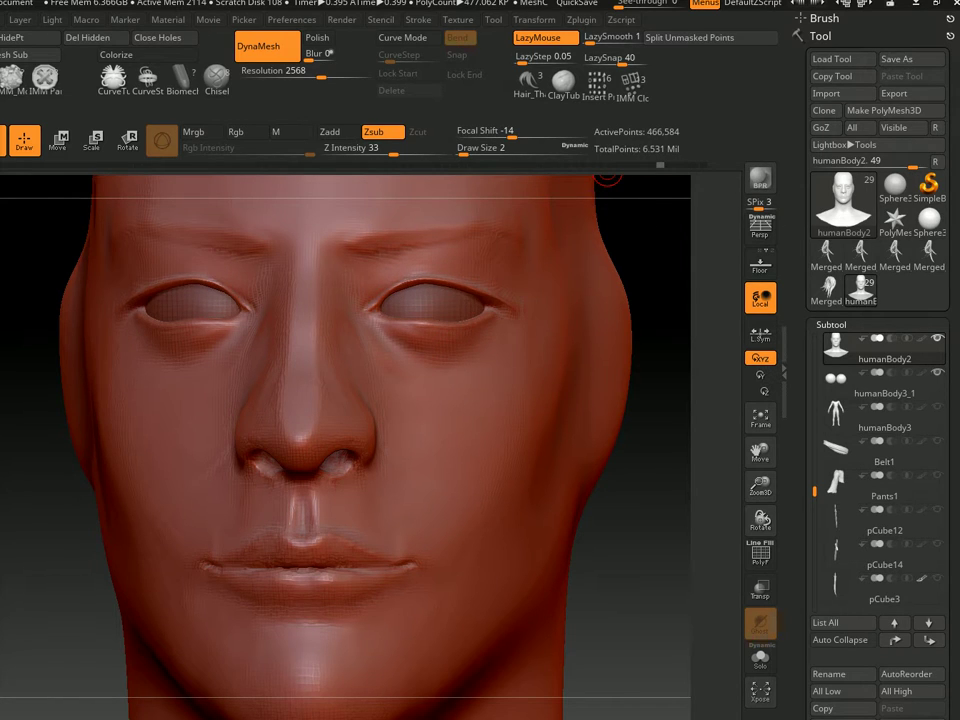
{"action": "key", "text": "ctrl+z"}
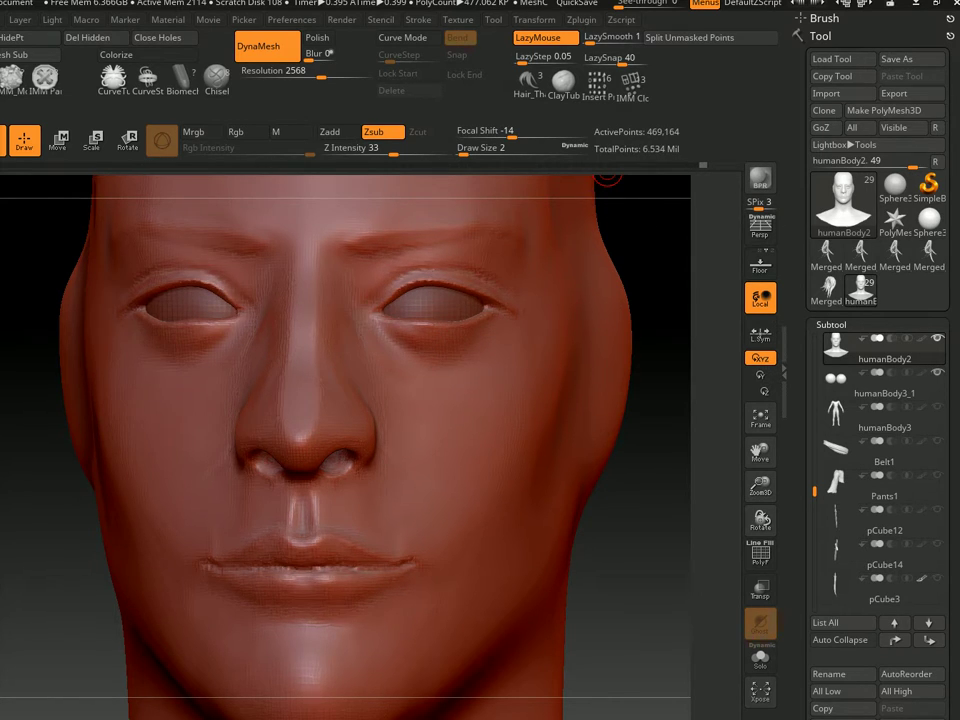
{"action": "left_click", "coordinate": [608, 178], "text": "ctrl"}
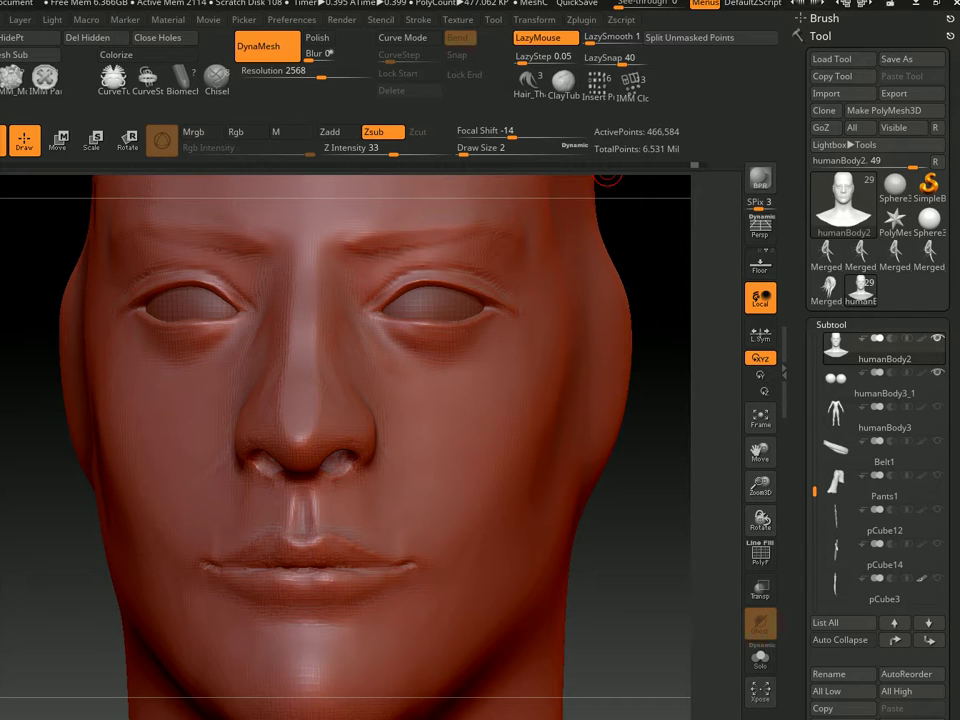
{"action": "key", "text": "ctrl+z"}
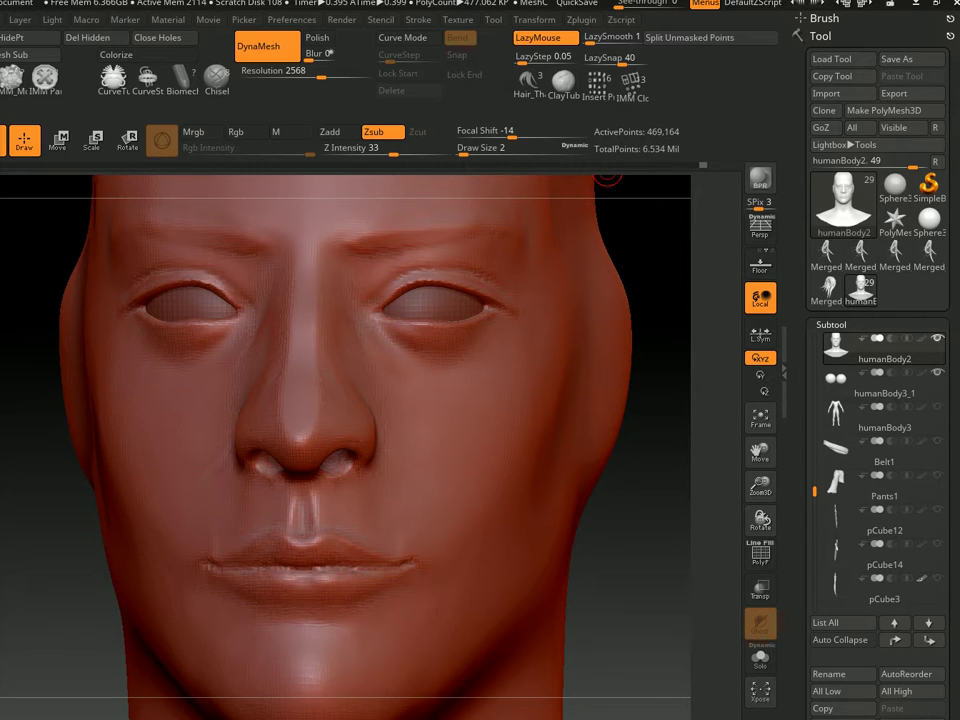
{"action": "left_click", "coordinate": [608, 178], "text": "ctrl"}
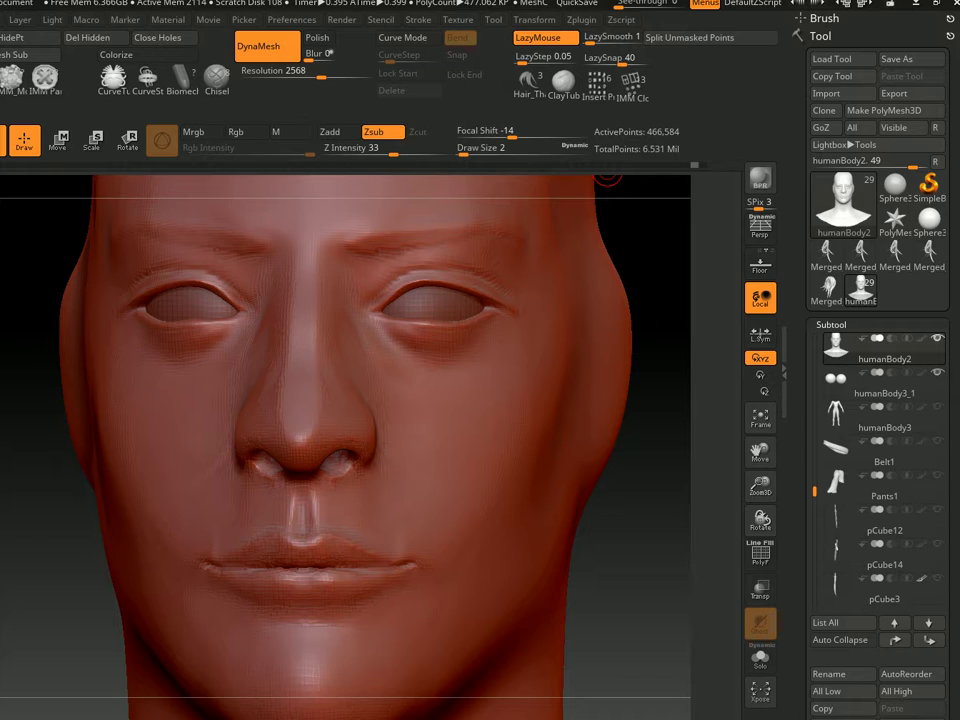
{"action": "key", "text": "ctrl+z"}
{"action": "left_click", "coordinate": [608, 178], "text": "ctrl"}
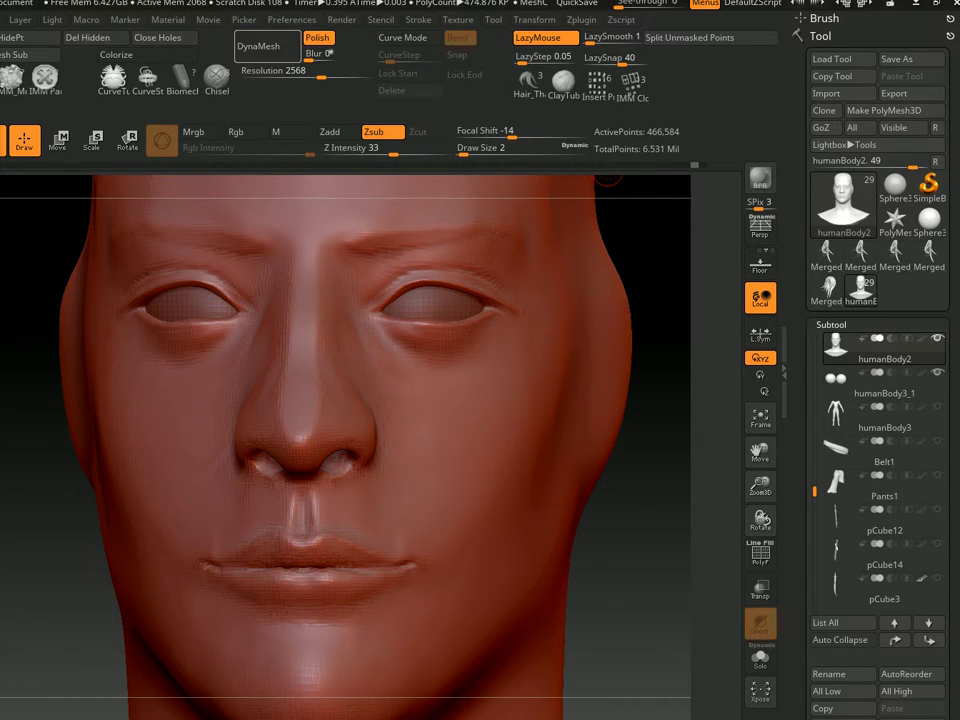
{"action": "key", "text": "ctrl+z"}
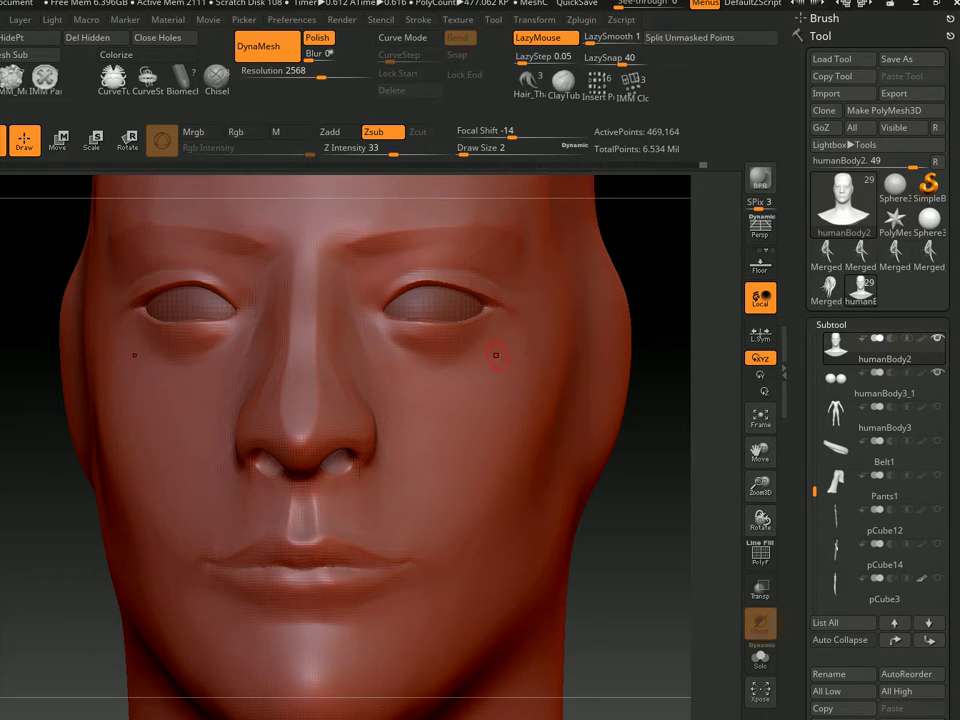
Orbit and zoom to inspect the remeshed head from a three-quarter view
{"action": "left_click_drag", "start_coordinate": [30, 400], "coordinate": [40, 400]}
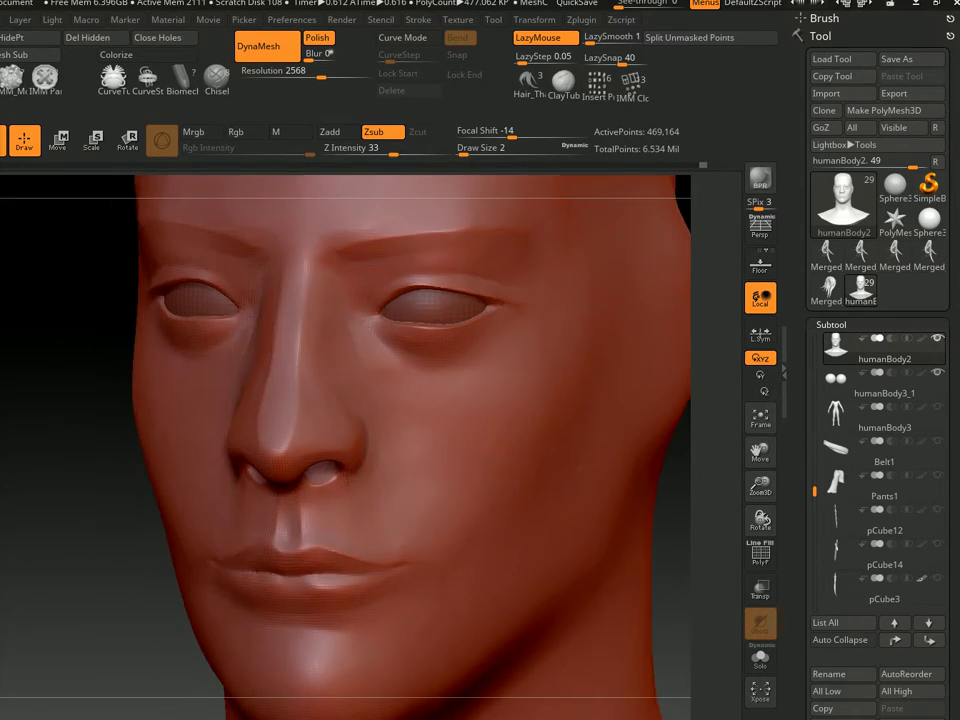
{"action": "mouse_move", "coordinate": [20, 600]}
{"action": "left_mouse_down"}
{"action": "mouse_move", "coordinate": [120, 600]}
{"action": "mouse_move", "coordinate": [60, 600]}
{"action": "left_mouse_up"}
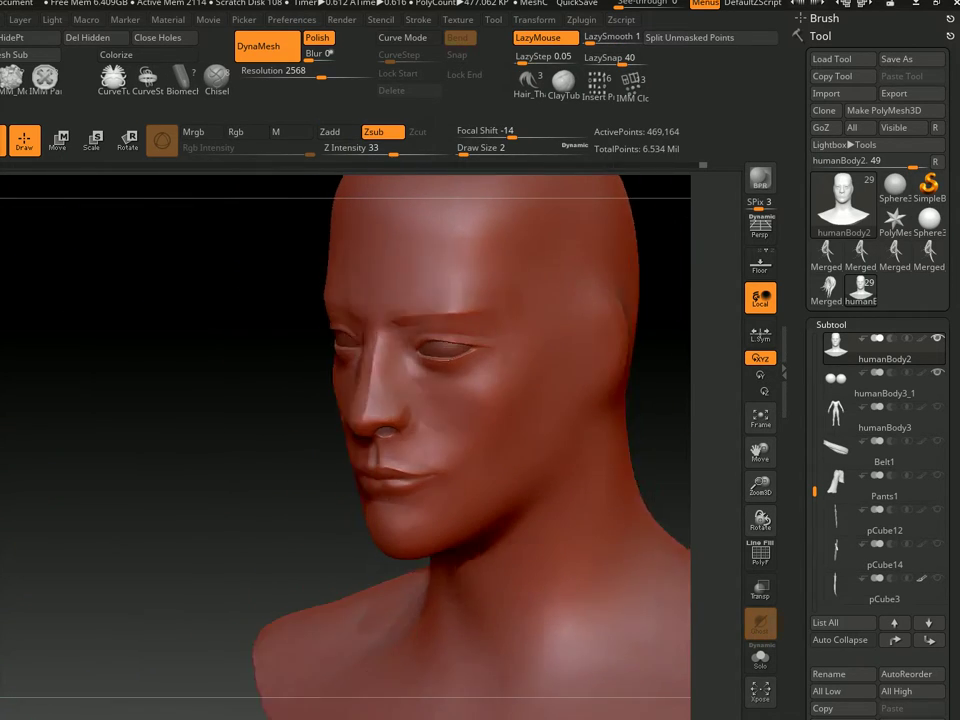
{"action": "scroll", "coordinate": [456, 351], "scroll_direction": "up", "scroll_amount": 3}
{"action": "scroll", "coordinate": [519, 366], "scroll_direction": "up", "scroll_amount": 2}
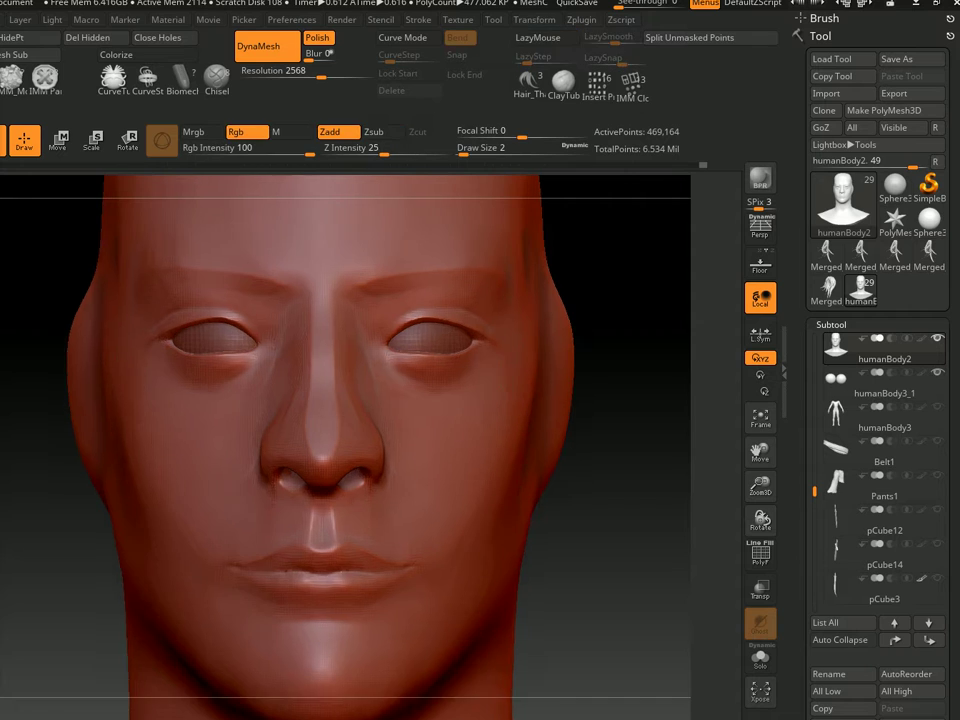
{"action": "scroll", "coordinate": [510, 375], "scroll_direction": "up", "scroll_amount": 2}
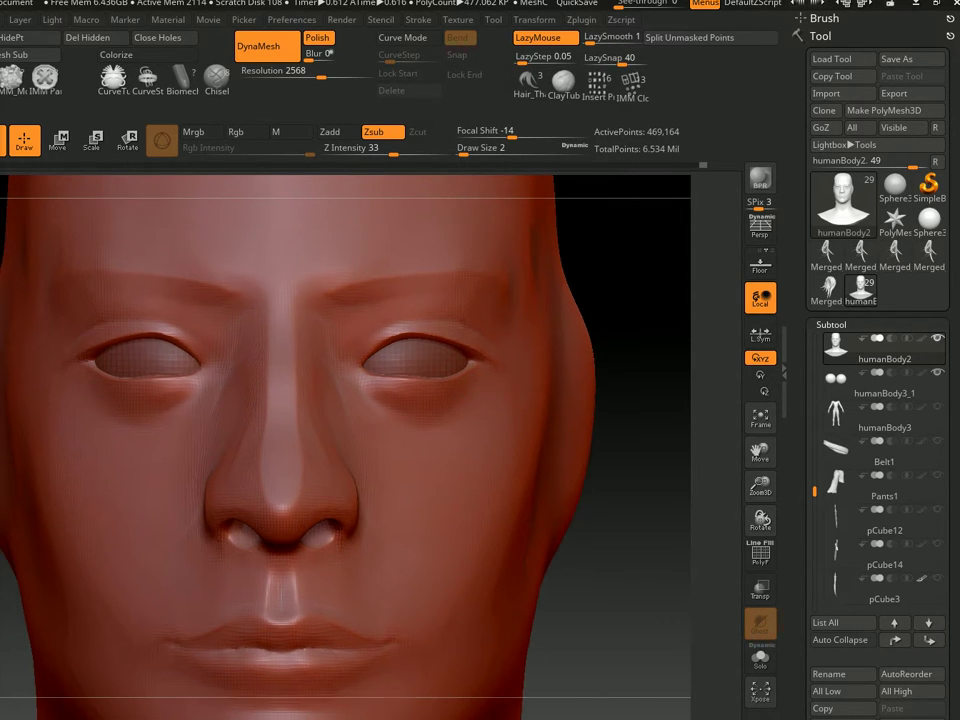
{"action": "mouse_move", "coordinate": [463, 354]}
{"action": "right_mouse_down", "text": "alt"}
{"action": "mouse_move", "coordinate": [476, 411]}
{"action": "mouse_move", "coordinate": [360, 422]}
{"action": "mouse_move", "coordinate": [465, 422]}
{"action": "right_mouse_up", "text": "alt"}
{"action": "scroll", "coordinate": [437, 422], "scroll_direction": "down", "scroll_amount": 3}
{"action": "scroll", "coordinate": [433, 410], "scroll_direction": "up", "scroll_amount": 3}
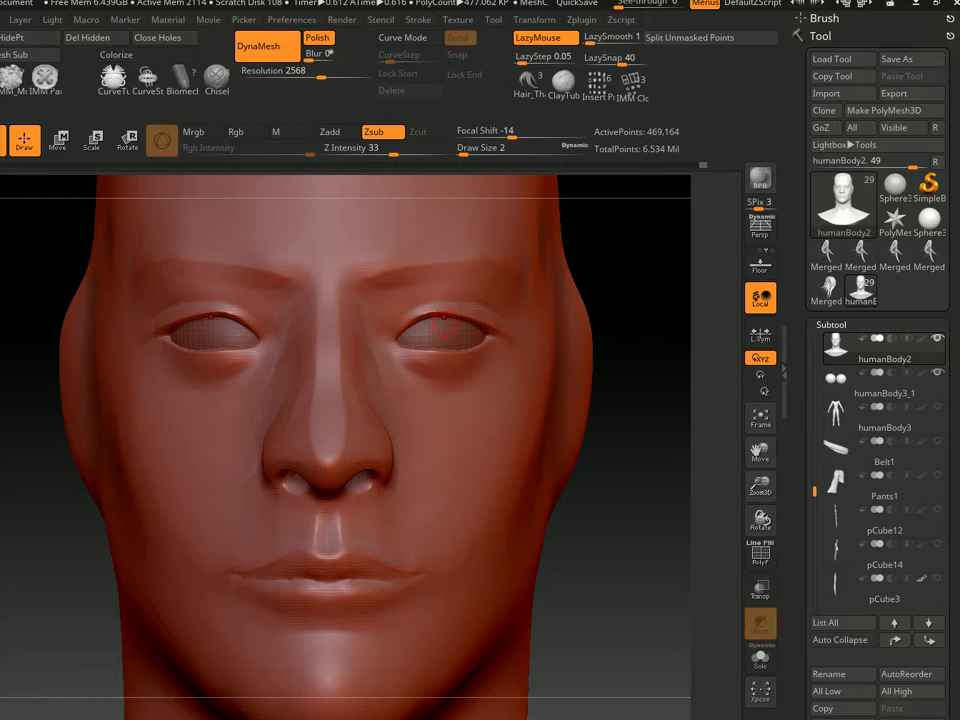
{"action": "right_click_drag", "start_coordinate": [424, 430], "coordinate": [407, 435]}
Undo the latest remesh and enlarge the brush to Draw Size 12
{"action": "key", "text": "ctrl+z"}
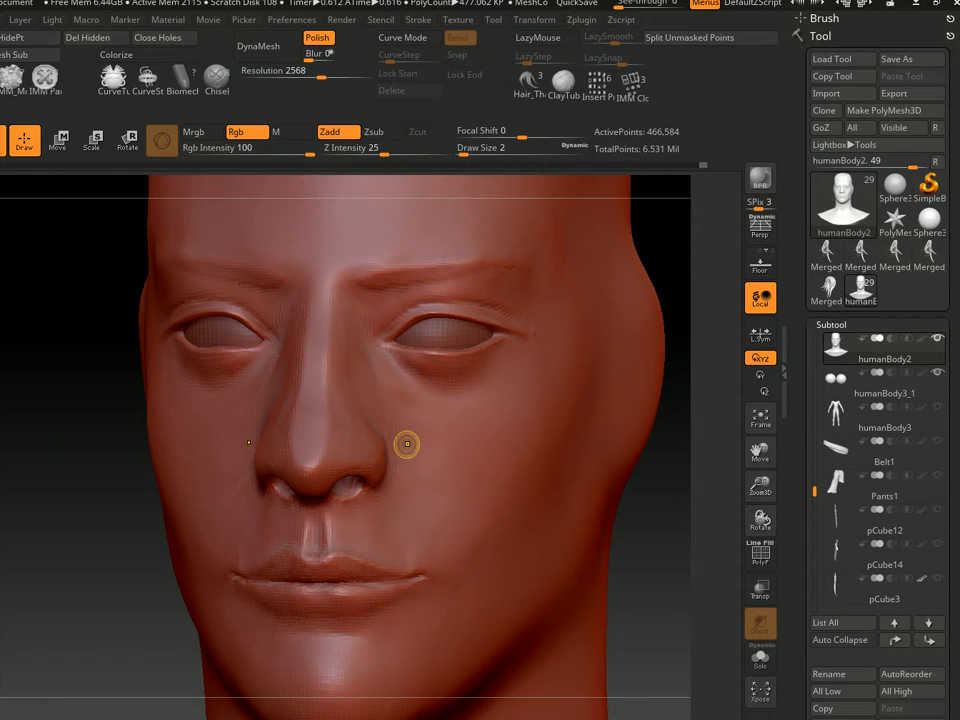
{"action": "mouse_move", "coordinate": [435, 388]}
{"action": "right_mouse_down"}
{"action": "mouse_move", "coordinate": [452, 388]}
{"action": "mouse_move", "coordinate": [439, 375]}
{"action": "right_mouse_up"}
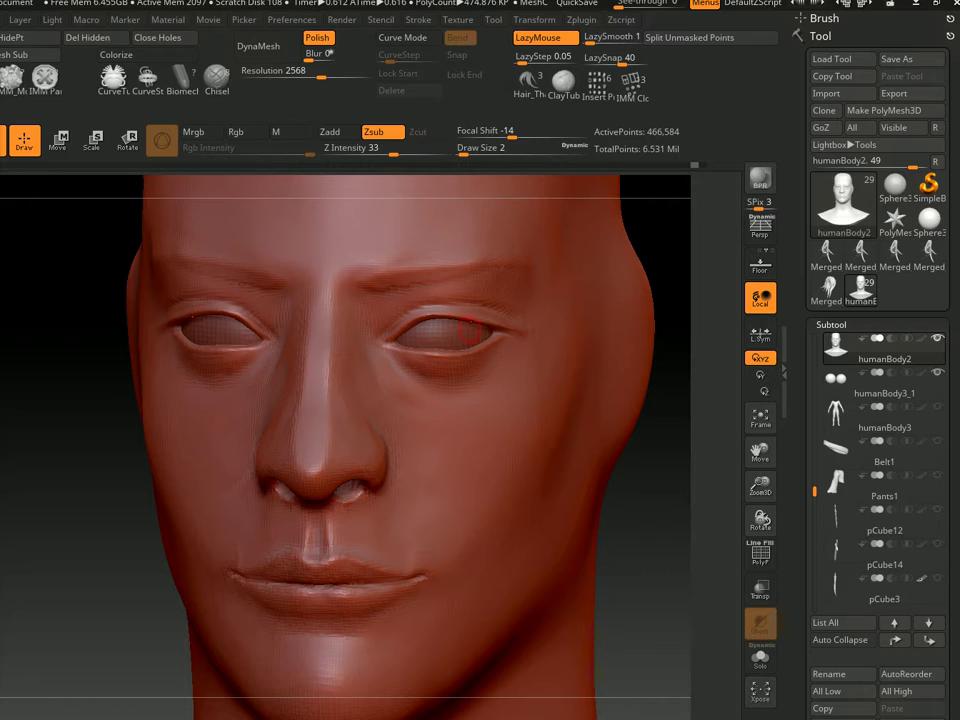
{"action": "key", "text": "s"}
{"action": "left_click_drag", "start_coordinate": [425, 322], "coordinate": [440, 322]}
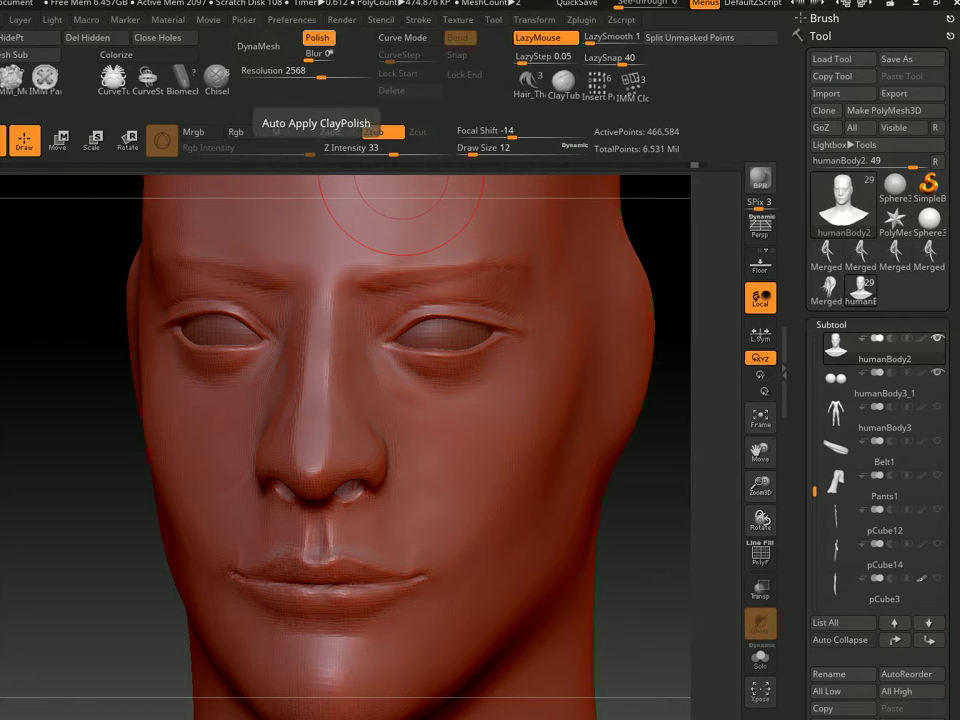
Remesh with Polish off, undo, then remesh again with polish blur raised to 23
{"action": "left_click", "coordinate": [318, 37]}
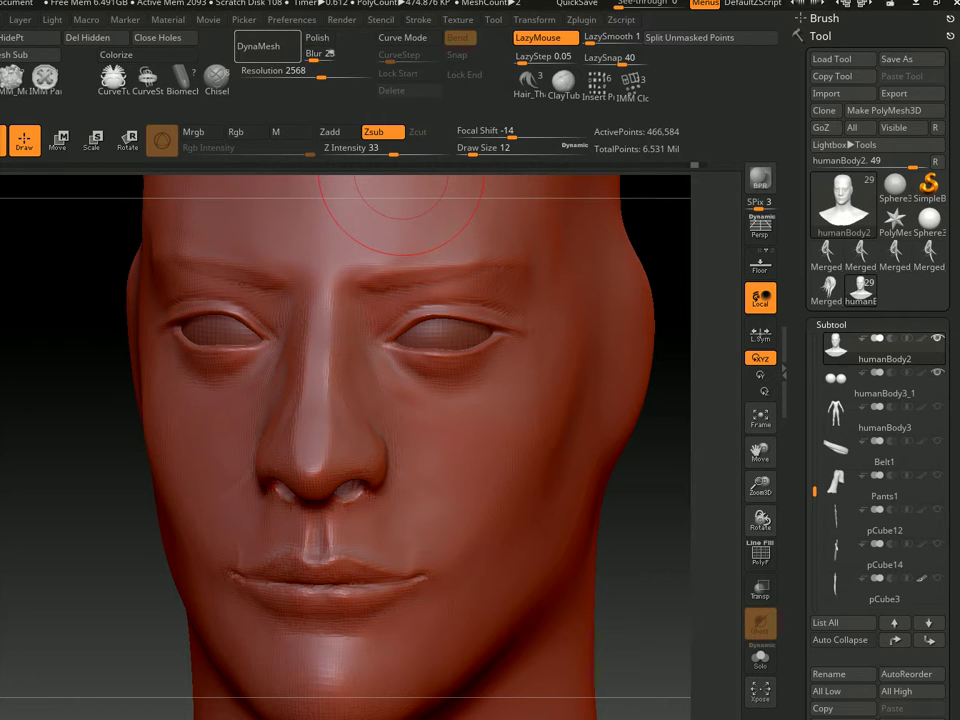
{"action": "left_click", "coordinate": [257, 46]}
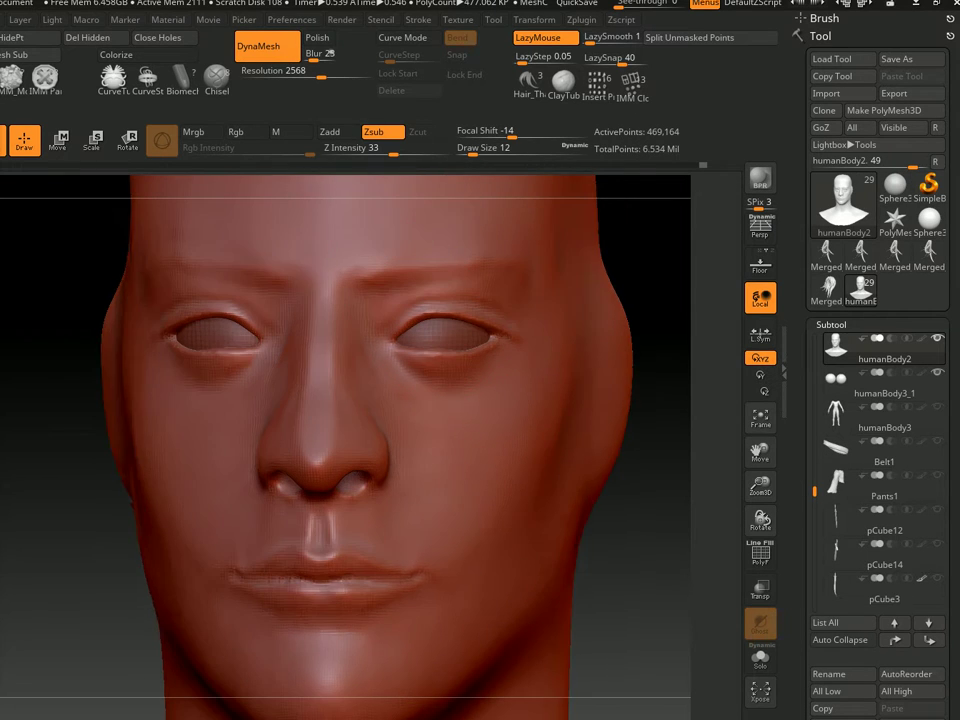
{"action": "type", "text": "s8"}
{"action": "key", "text": "ctrl+z"}
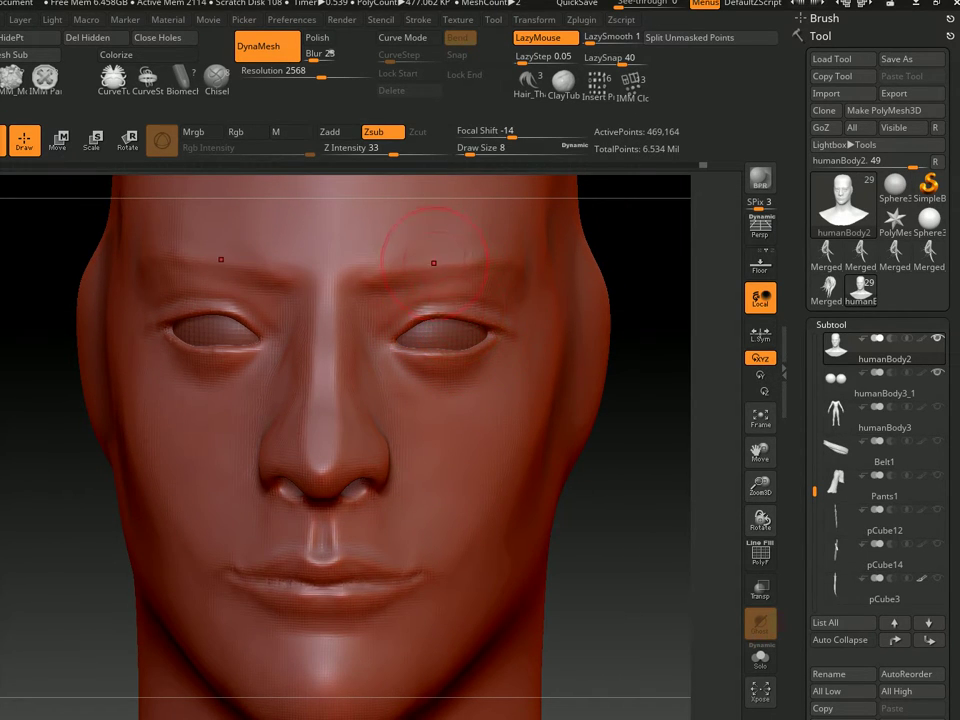
{"action": "left_click_drag", "start_coordinate": [310, 53], "coordinate": [331, 53]}
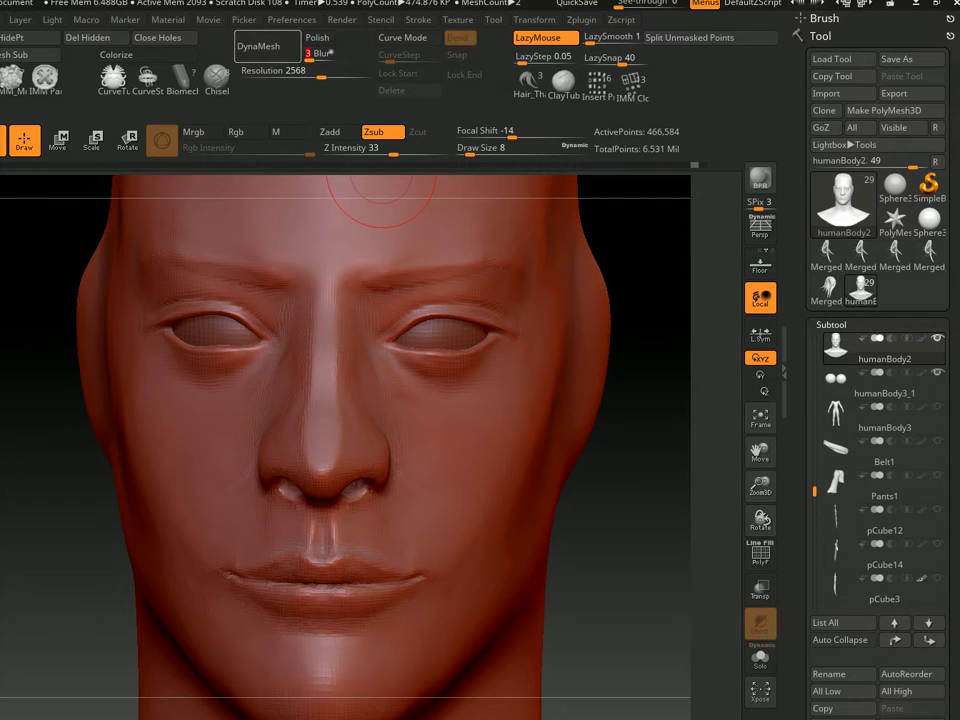
{"action": "left_click", "coordinate": [268, 46]}
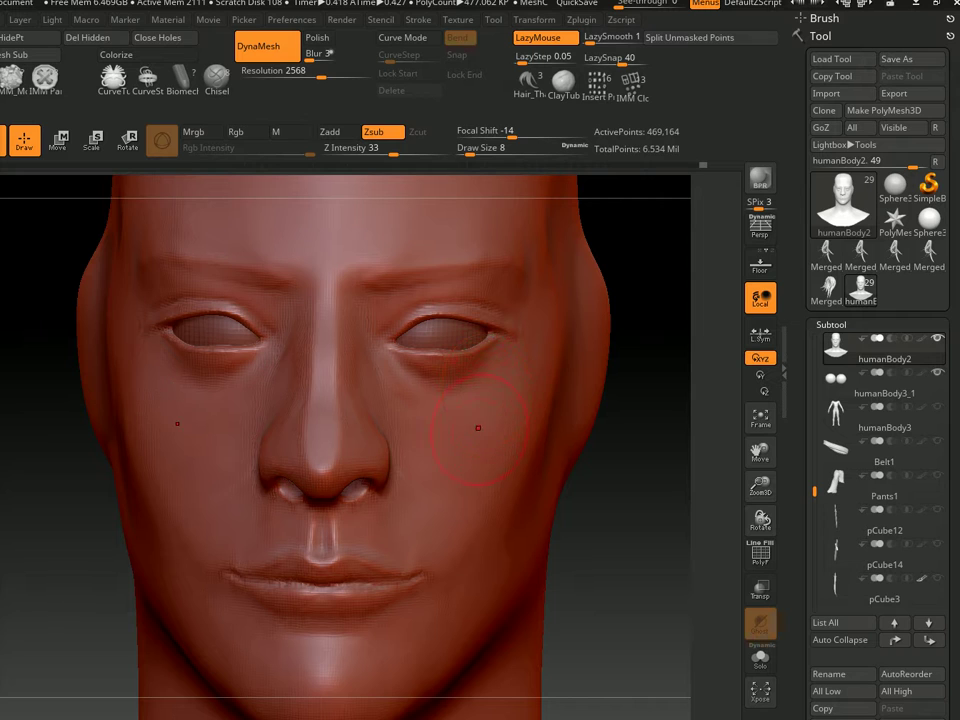
Carve sharper upper-eyelid creases around both eyes with Zsub at Draw Size 3, then 2
{"action": "left_click_drag", "start_coordinate": [478, 428], "coordinate": [520, 430]}
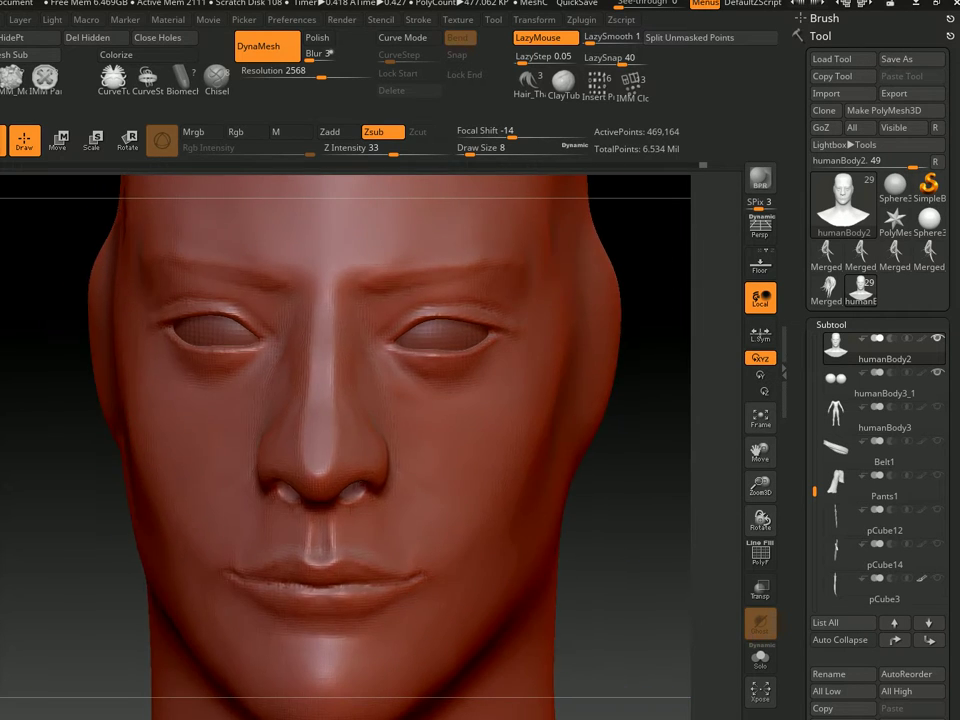
{"action": "scroll", "coordinate": [484, 334], "scroll_direction": "up", "scroll_amount": 2}
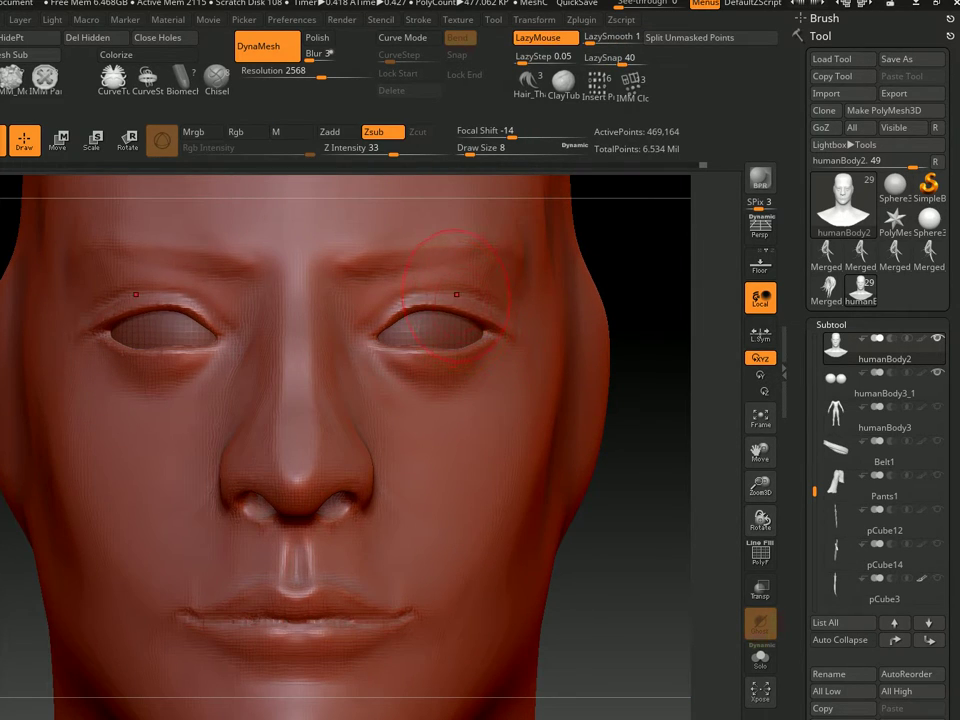
{"action": "type", "text": "s3"}
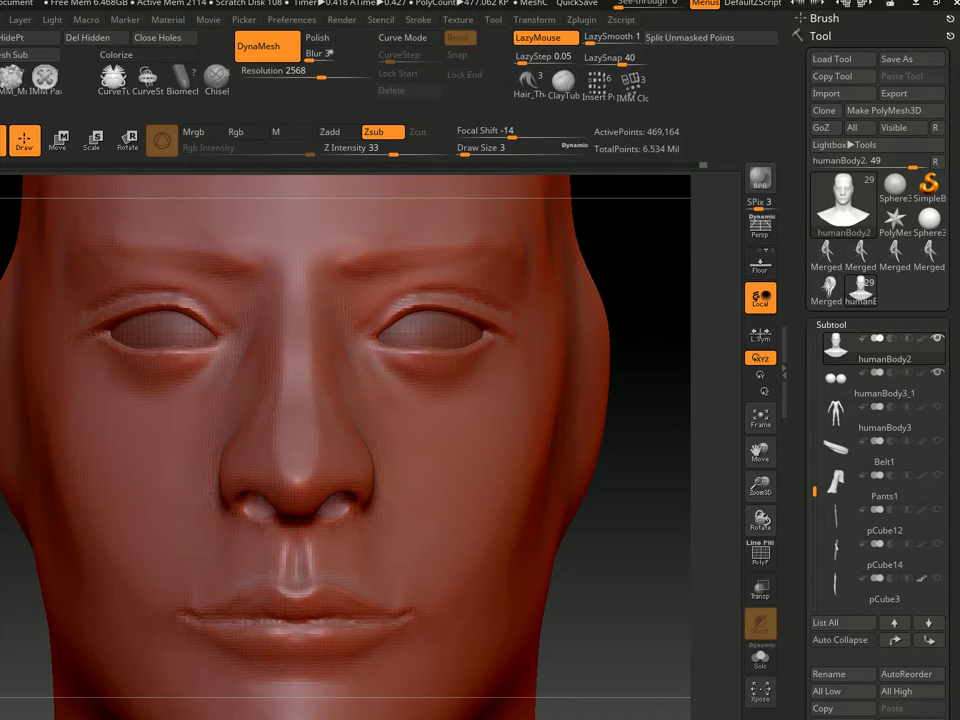
{"action": "type", "text": "s"}
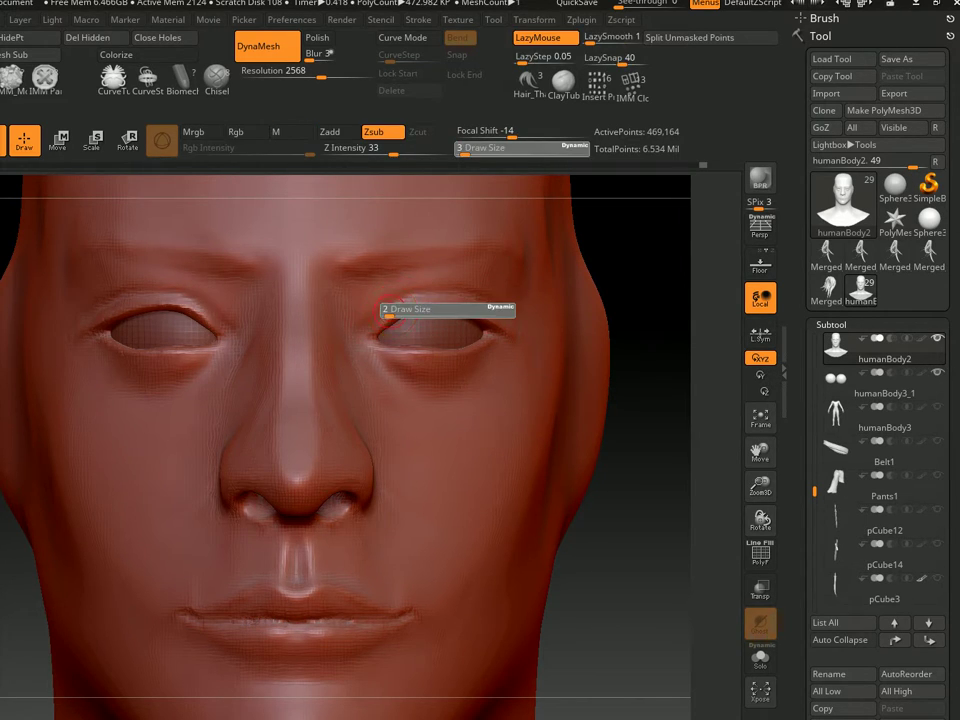
{"action": "type", "text": "2"}
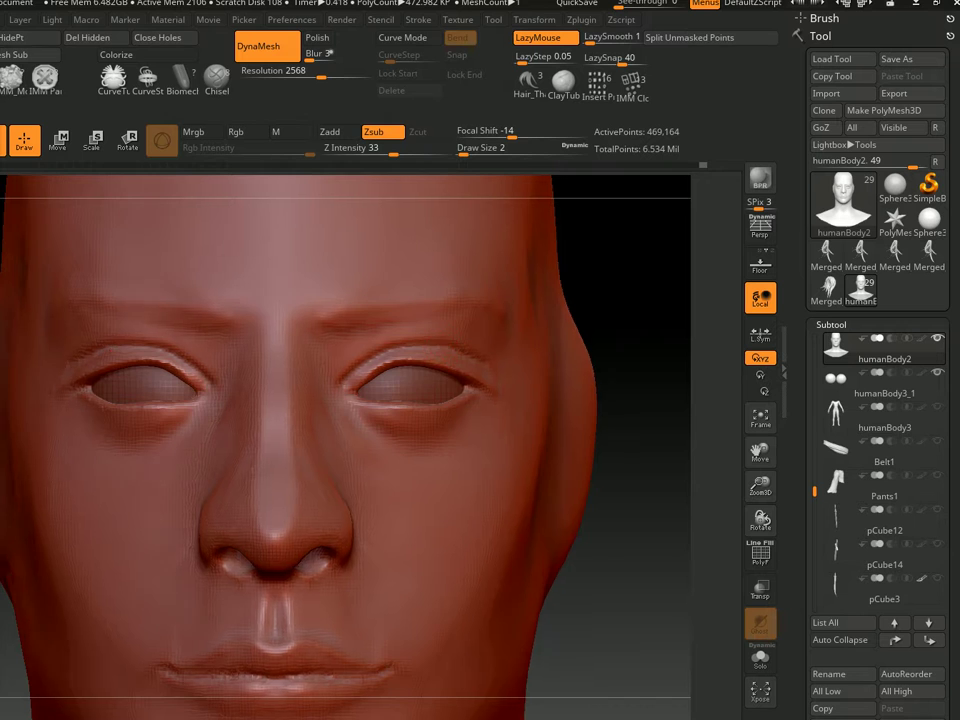
{"action": "mouse_move", "coordinate": [430, 326]}
{"action": "right_mouse_down"}
{"action": "mouse_move", "coordinate": [250, 360]}
{"action": "mouse_move", "coordinate": [476, 349]}
{"action": "mouse_move", "coordinate": [430, 330]}
{"action": "mouse_move", "coordinate": [330, 335]}
{"action": "mouse_move", "coordinate": [480, 340]}
{"action": "right_mouse_up"}
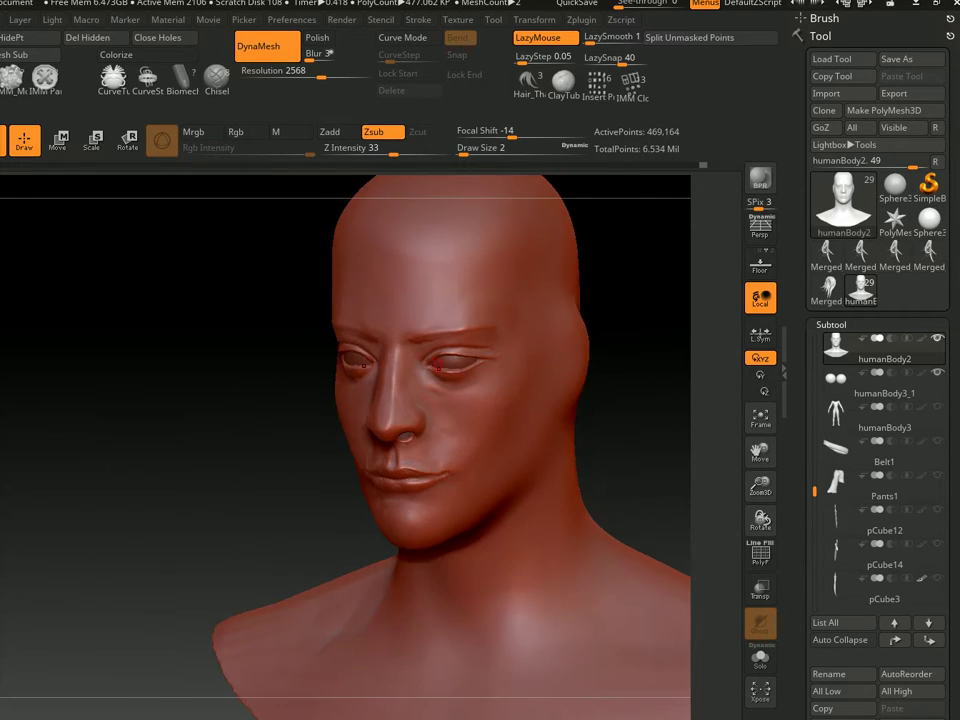
{"action": "scroll", "coordinate": [555, 343], "scroll_direction": "up", "scroll_amount": 3}
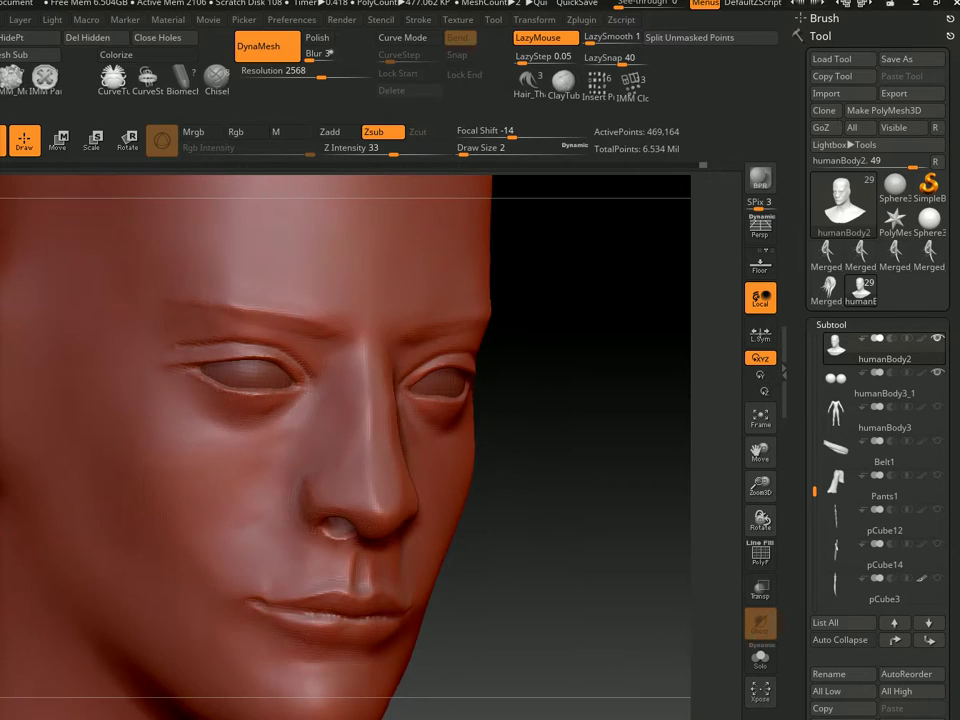
{"action": "mouse_move", "coordinate": [10, 578]}
{"action": "left_mouse_down", "text": "shift"}
{"action": "mouse_move", "coordinate": [450, 452]}
{"action": "mouse_move", "coordinate": [471, 371]}
{"action": "left_mouse_up", "text": "shift"}
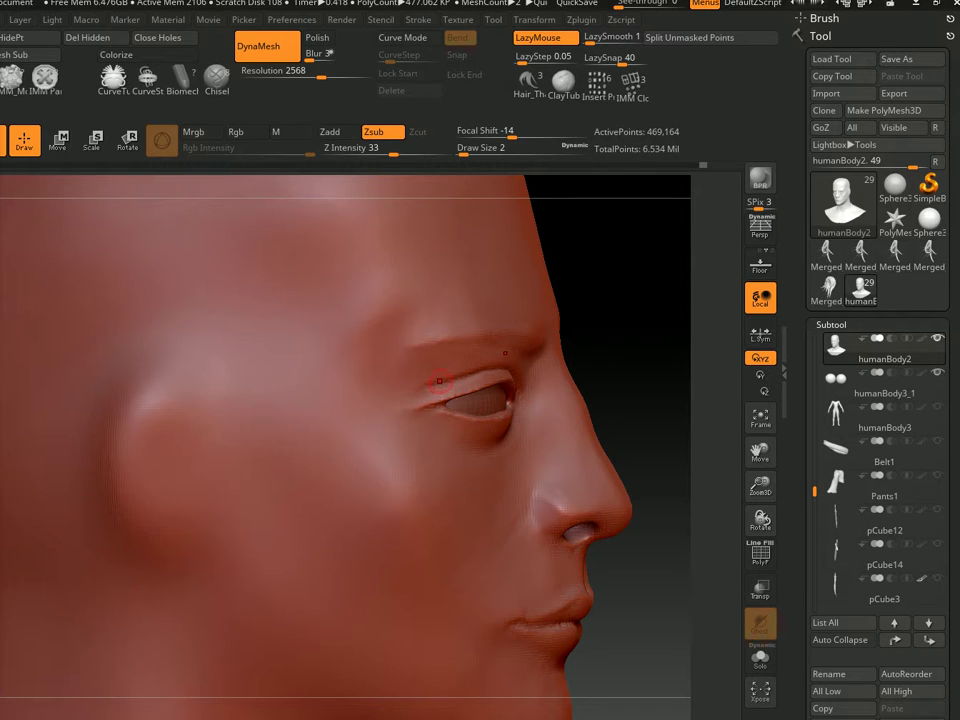
Switch to a Zadd building brush, set Draw Size 3 then 2, viewing from three-quarter front
{"action": "key", "text": "b"}
{"action": "key", "text": "s"}
{"action": "key", "text": "t"}
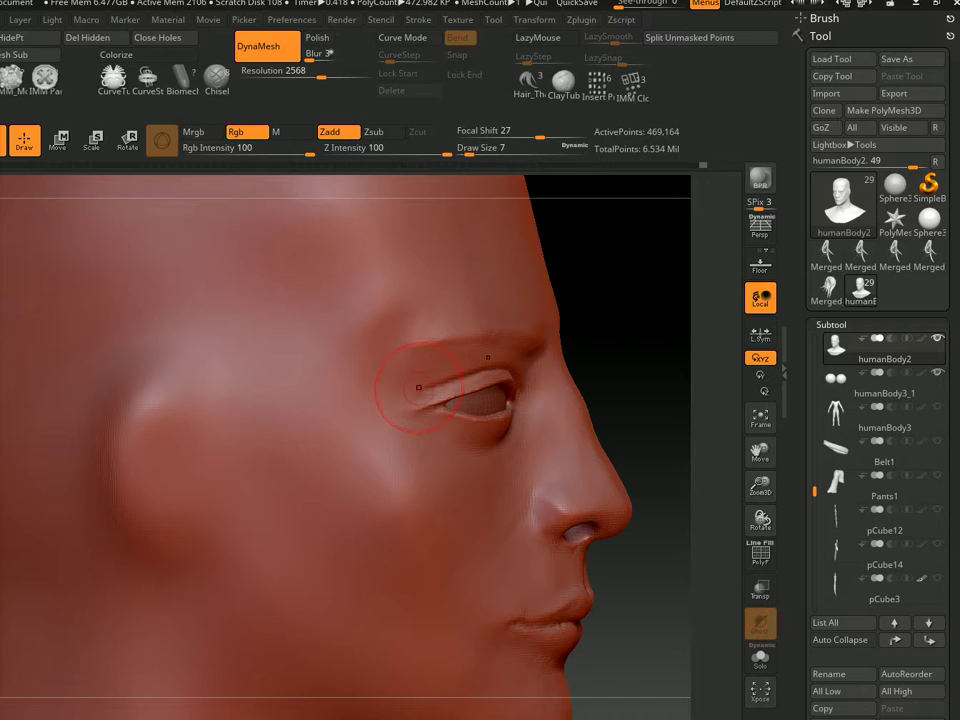
{"action": "type", "text": "s3"}
{"action": "key", "text": "Return"}
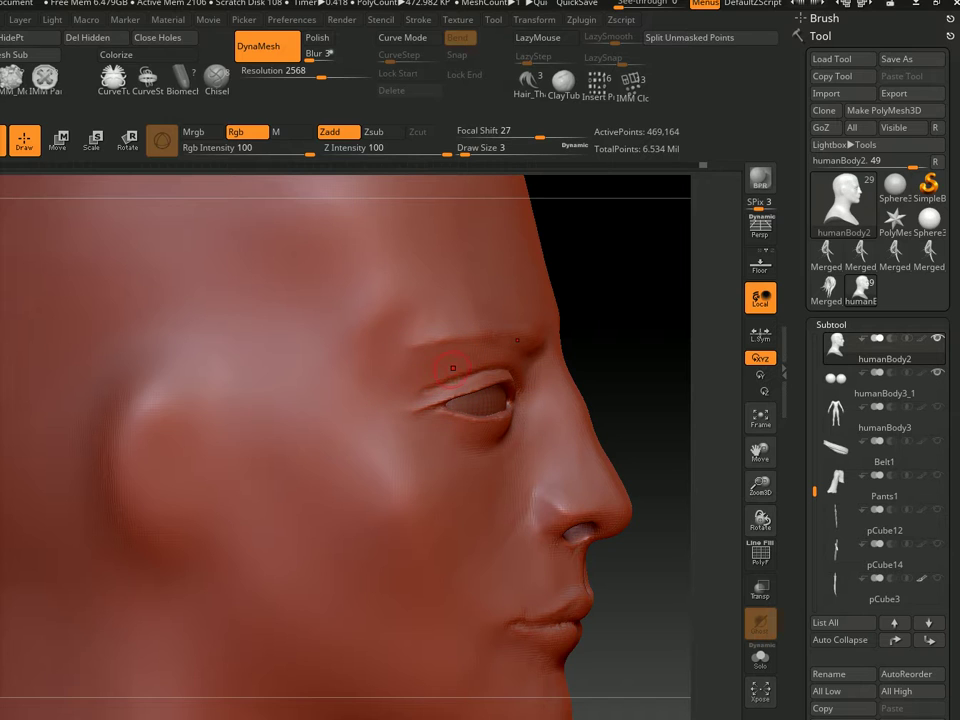
{"action": "right_click_drag", "start_coordinate": [548, 345], "coordinate": [499, 353]}
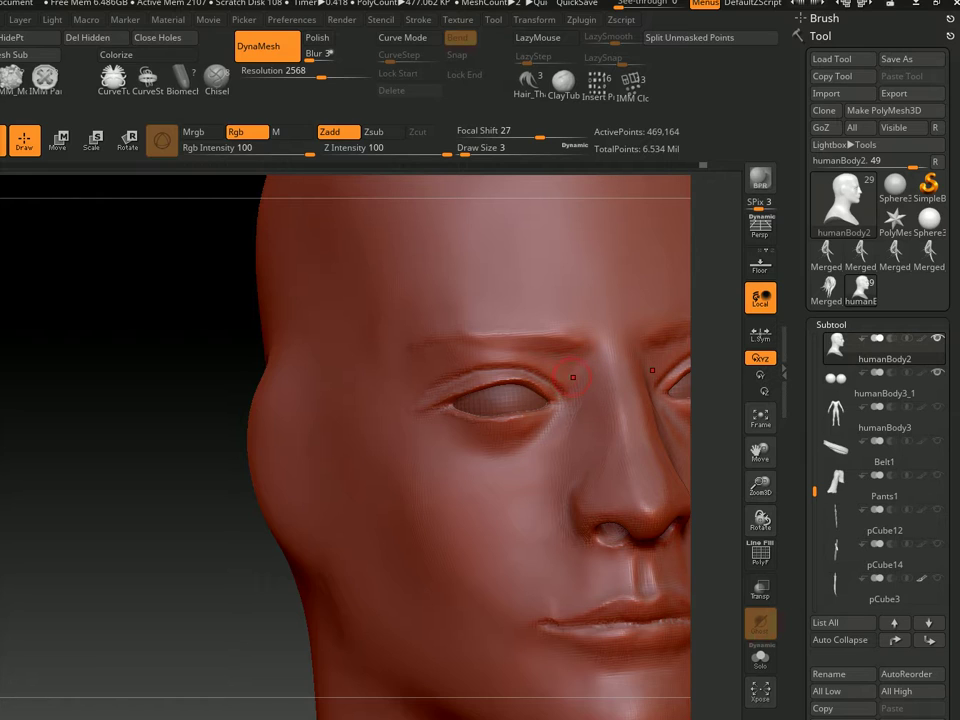
{"action": "type", "text": "s2"}
{"action": "key", "text": "Return"}
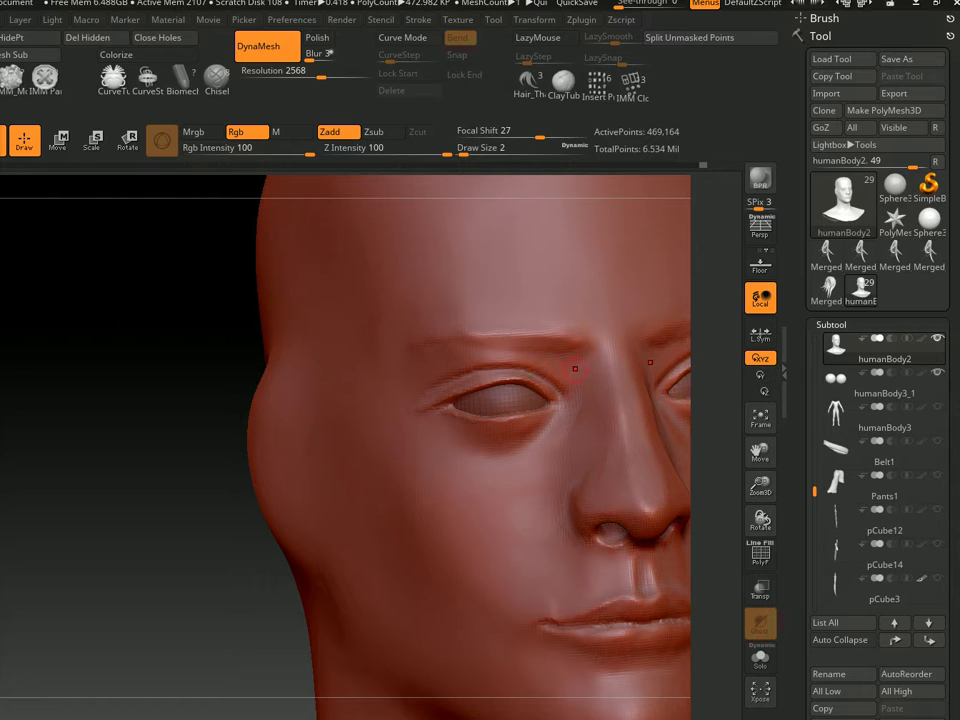
Add thin raised rims along both upper eyelids from frontal and profile views
{"action": "right_click_drag", "start_coordinate": [580, 363], "coordinate": [513, 404]}
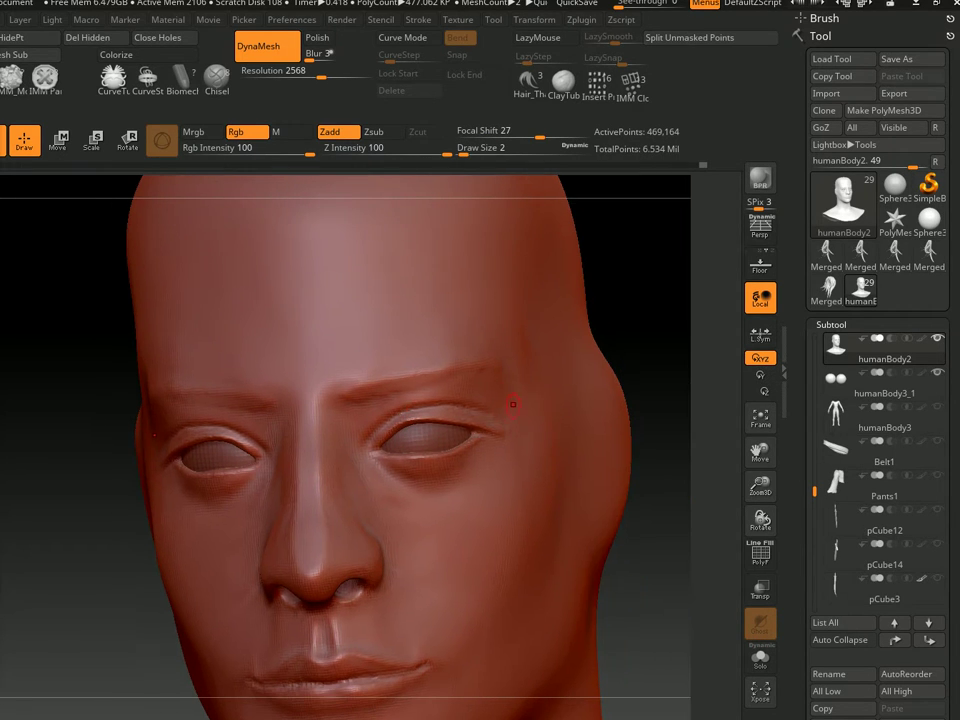
{"action": "right_click_drag", "start_coordinate": [358, 448], "coordinate": [330, 470]}
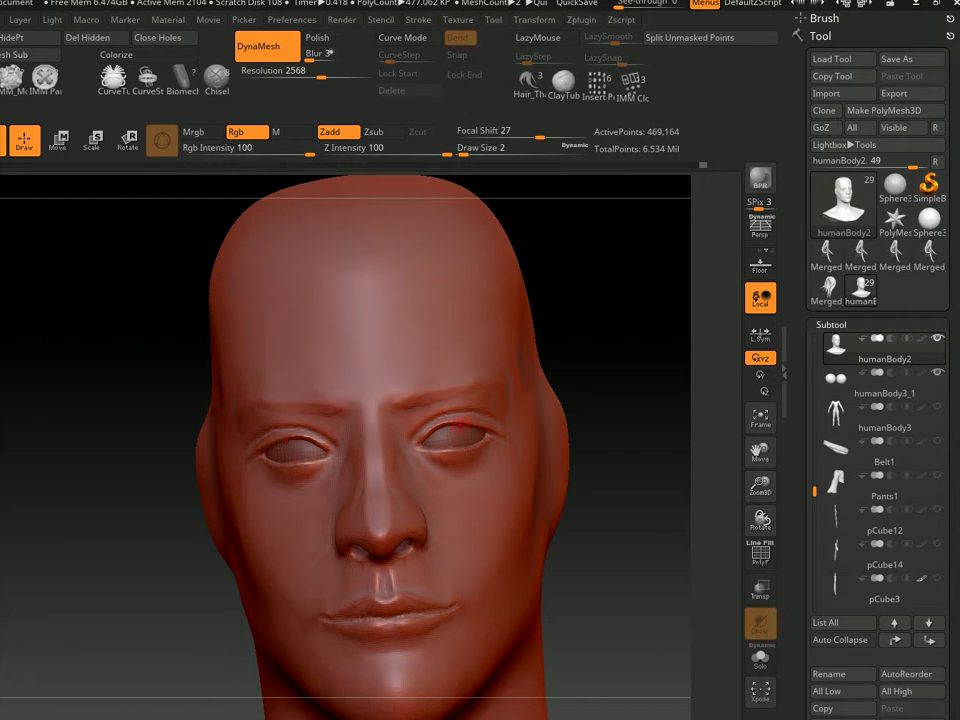
{"action": "right_click_drag", "start_coordinate": [378, 417], "coordinate": [390, 429], "text": "ctrl"}
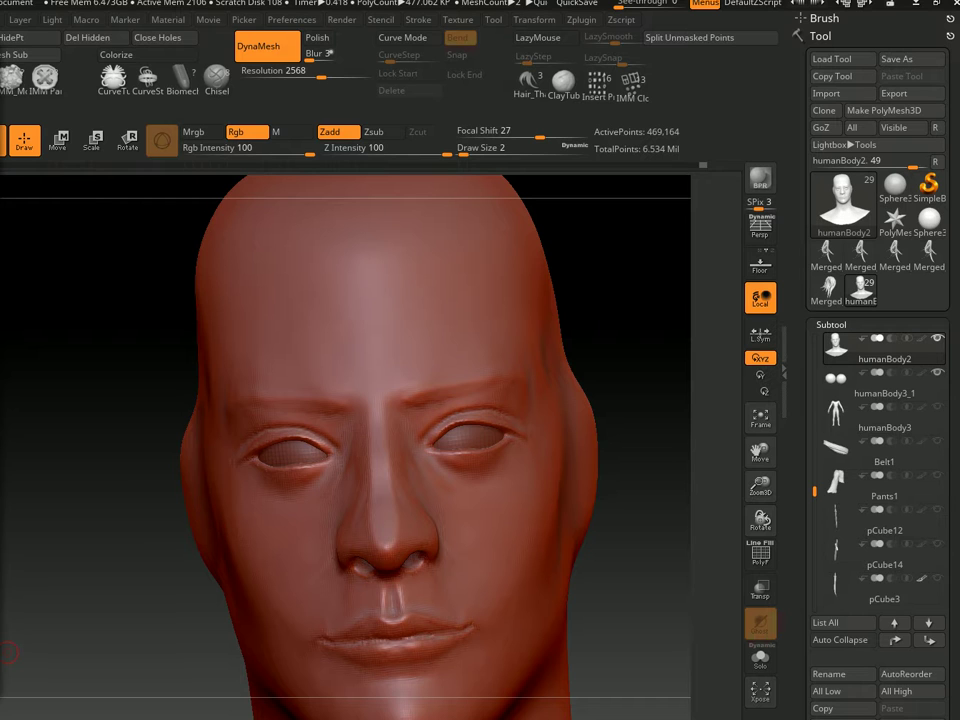
{"action": "left_click_drag", "start_coordinate": [8, 652], "coordinate": [20, 650]}
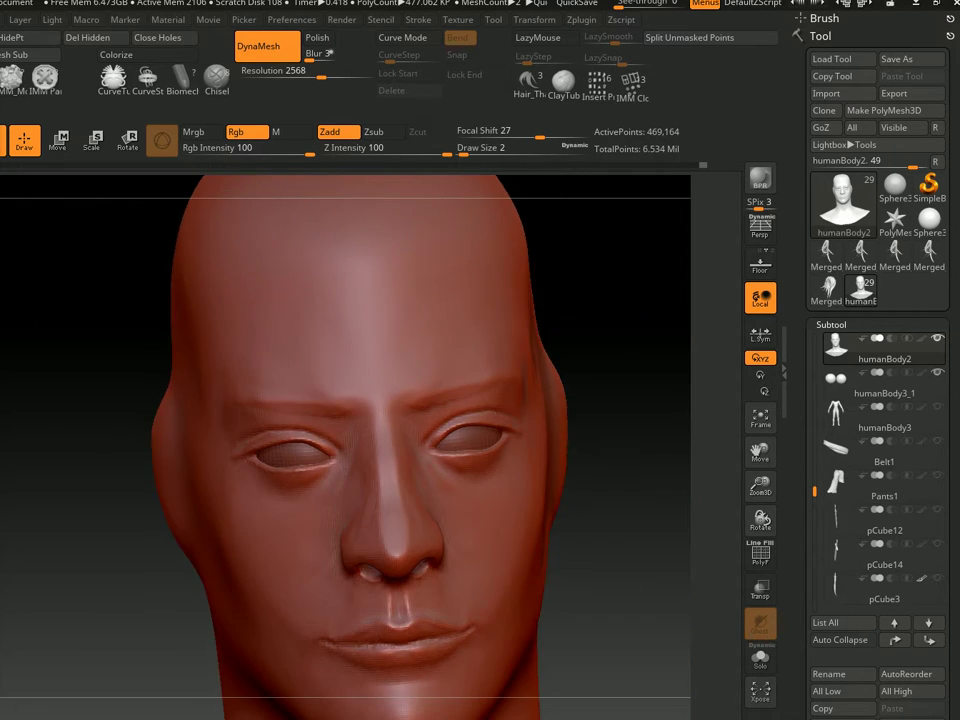
{"action": "mouse_move", "coordinate": [499, 456]}
{"action": "left_mouse_down"}
{"action": "mouse_move", "coordinate": [514, 407]}
{"action": "mouse_move", "coordinate": [473, 391]}
{"action": "left_mouse_up"}
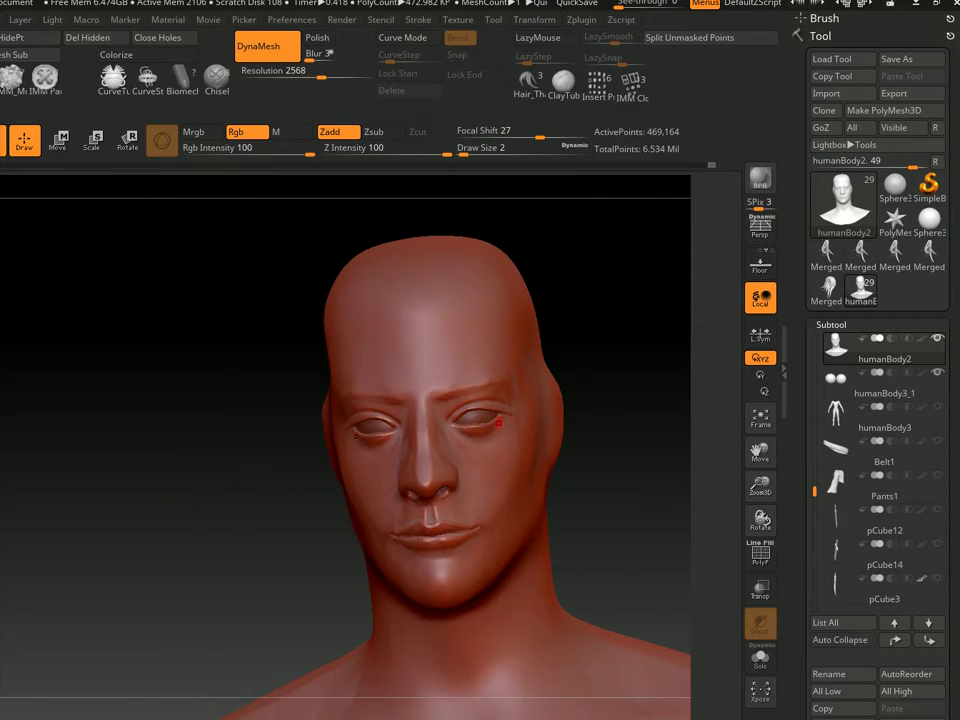
{"action": "mouse_move", "coordinate": [504, 396]}
{"action": "right_mouse_down"}
{"action": "mouse_move", "coordinate": [455, 408]}
{"action": "mouse_move", "coordinate": [526, 388]}
{"action": "right_mouse_up"}
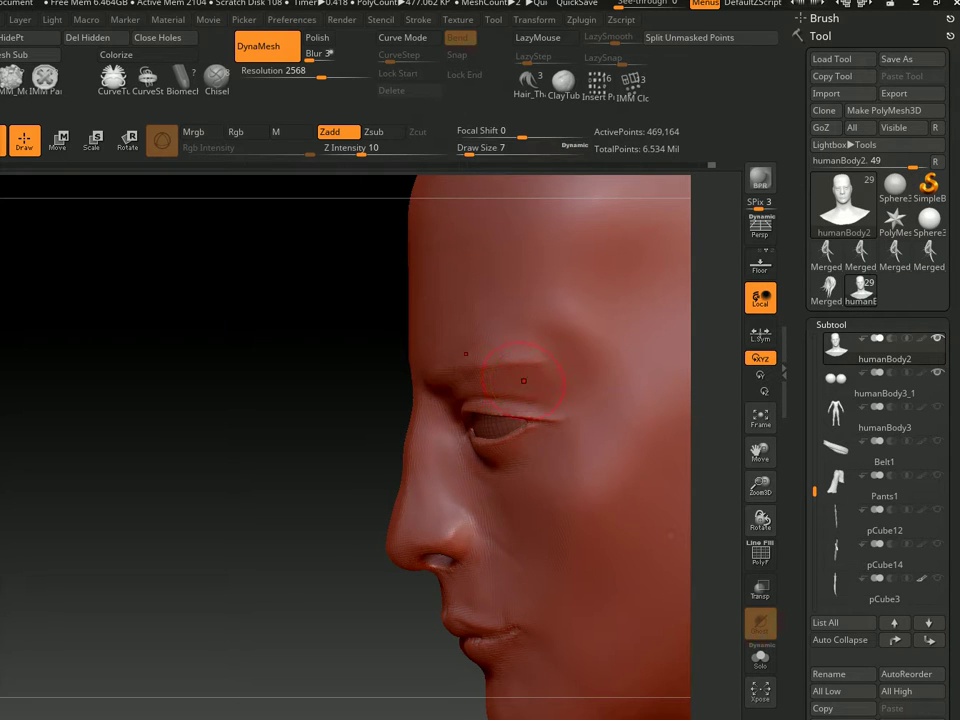
Turn the head to a three-quarter front view and save the project with Ctrl+S
{"action": "right_click_drag", "start_coordinate": [440, 390], "coordinate": [497, 381]}
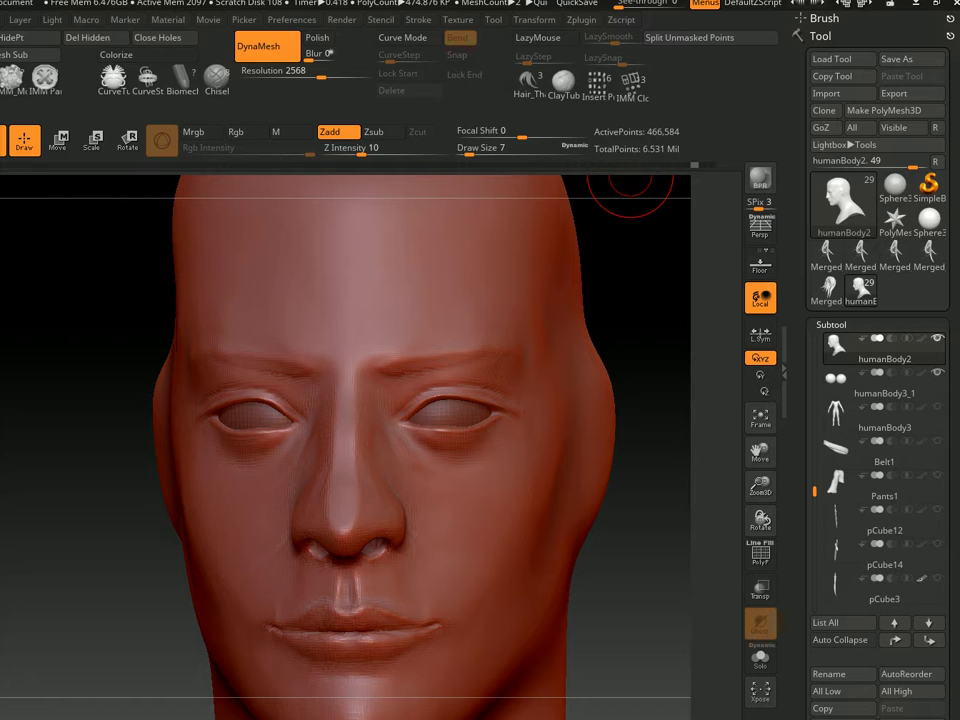
{"action": "key", "text": "ctrl+s"}
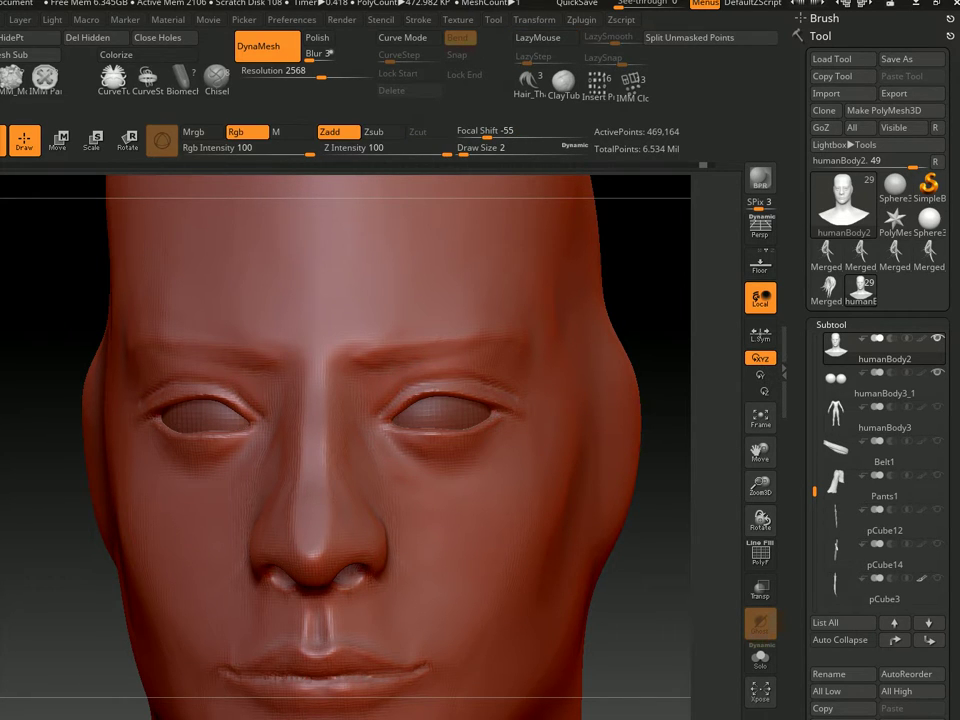
Turn the head from three-quarter to front while testing brush sizes 5 and 9
{"action": "right_click_drag", "start_coordinate": [529, 375], "coordinate": [452, 375]}
{"action": "type", "text": "s"}
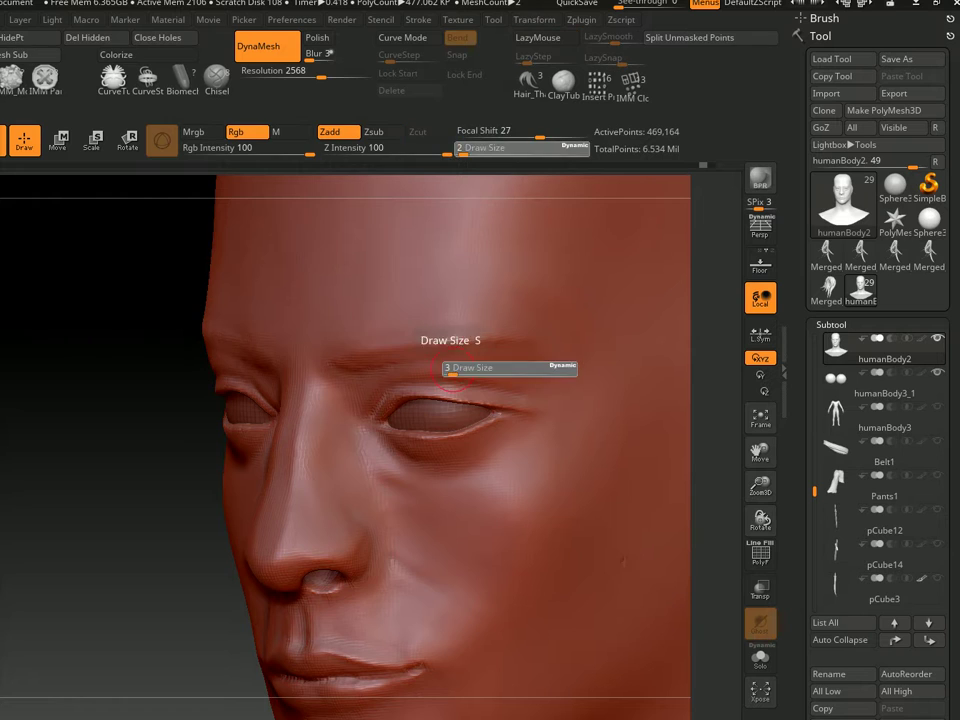
{"action": "type", "text": "5"}
{"action": "key", "text": "Return"}
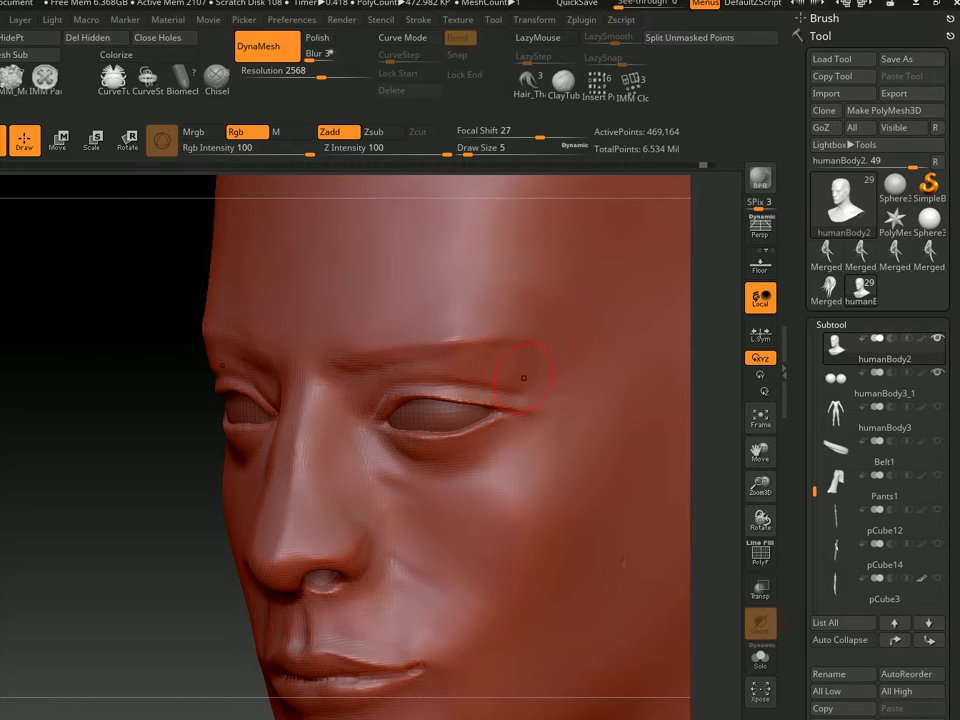
{"action": "type", "text": "s9"}
{"action": "key", "text": "Return"}
{"action": "right_click_drag", "start_coordinate": [484, 376], "coordinate": [385, 385]}
{"action": "type", "text": "s5"}
{"action": "key", "text": "Return"}
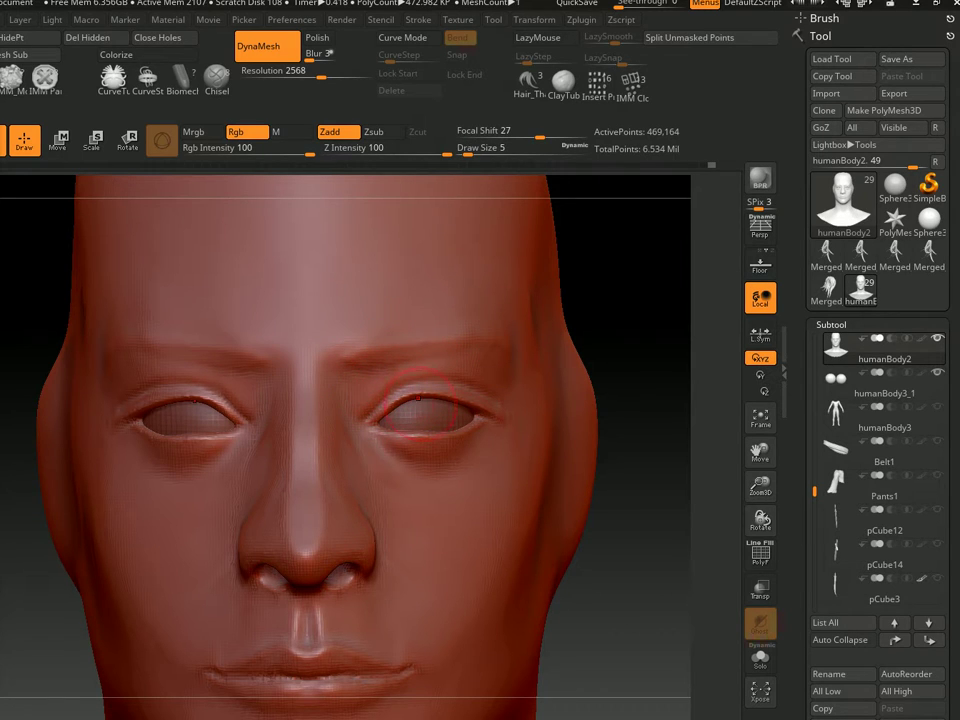
Settle the brush size after trying 7 and 4, ending at 6
{"action": "type", "text": "s7"}
{"action": "key", "text": "Return"}
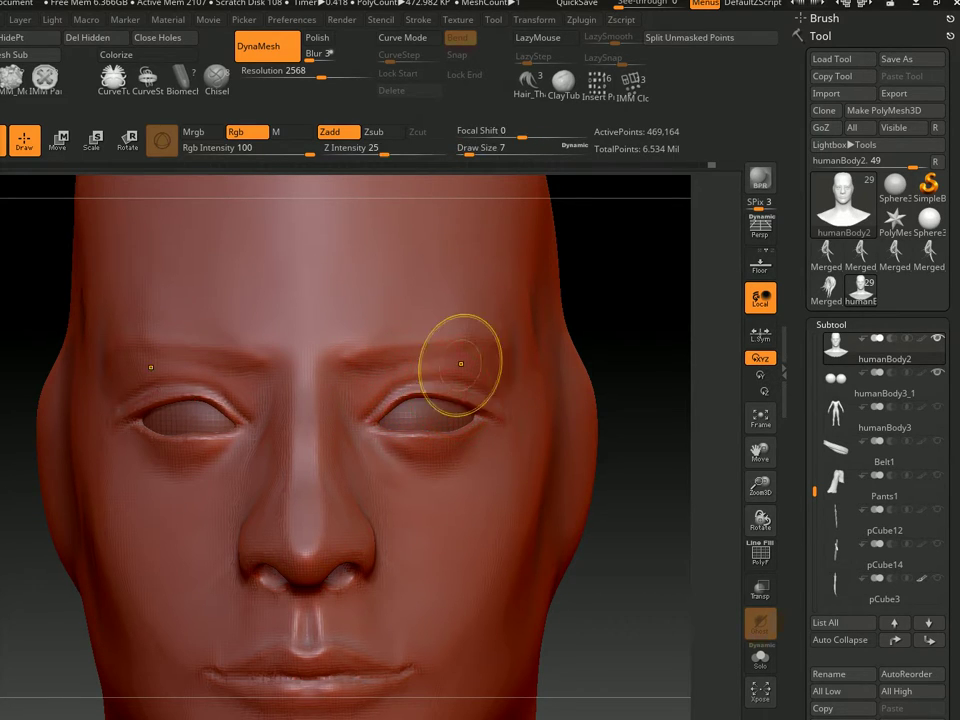
{"action": "type", "text": "s"}
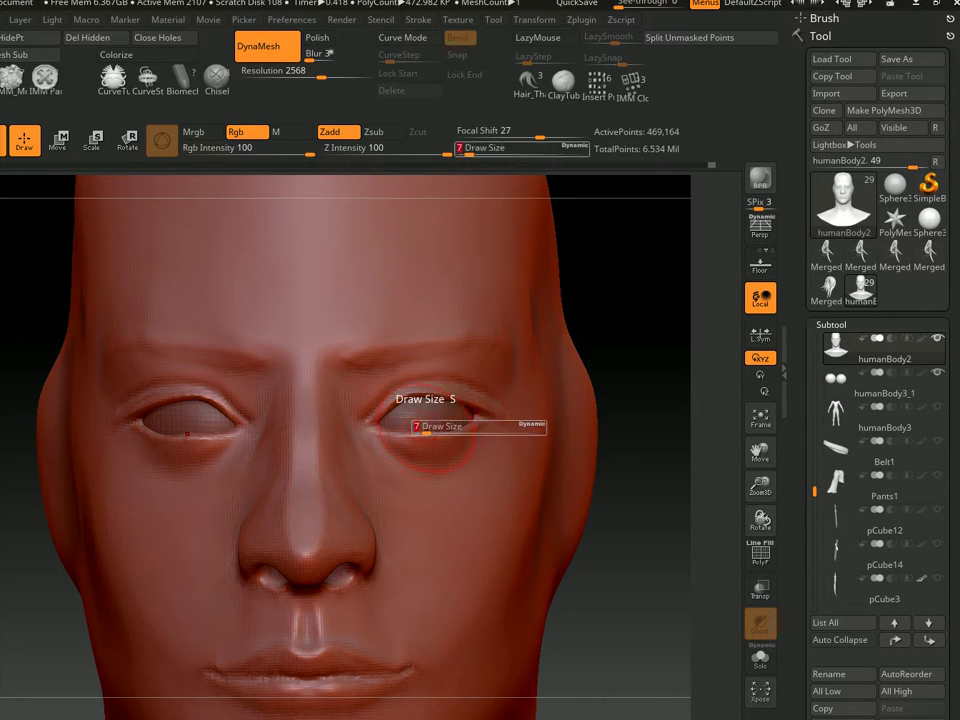
{"action": "type", "text": "4"}
{"action": "key", "text": "Return"}
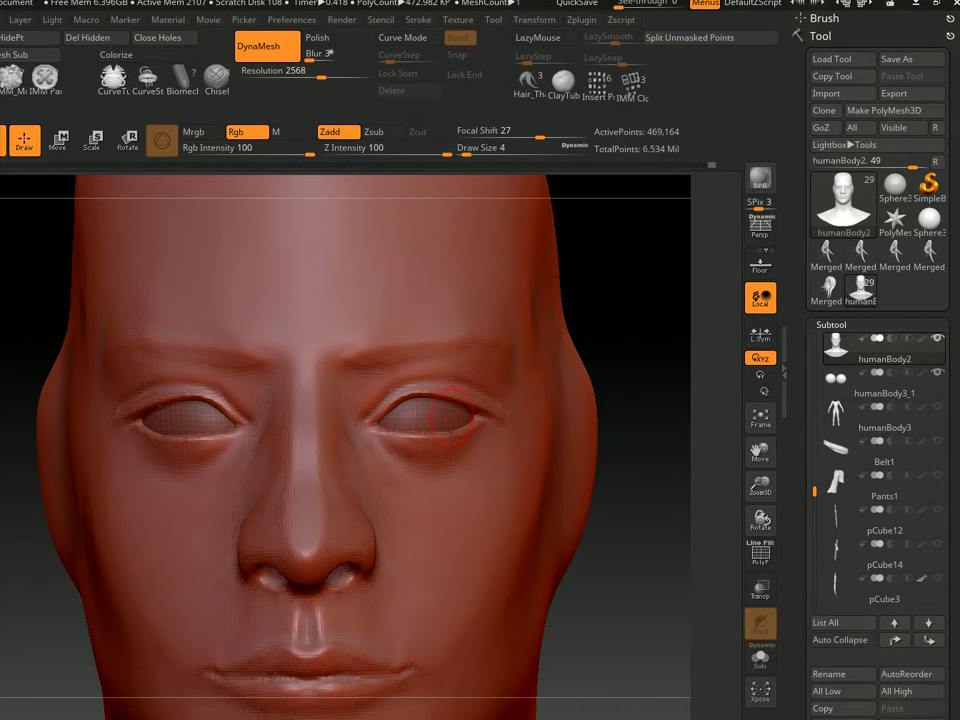
{"action": "left_click", "coordinate": [424, 432]}
{"action": "key", "text": "s"}
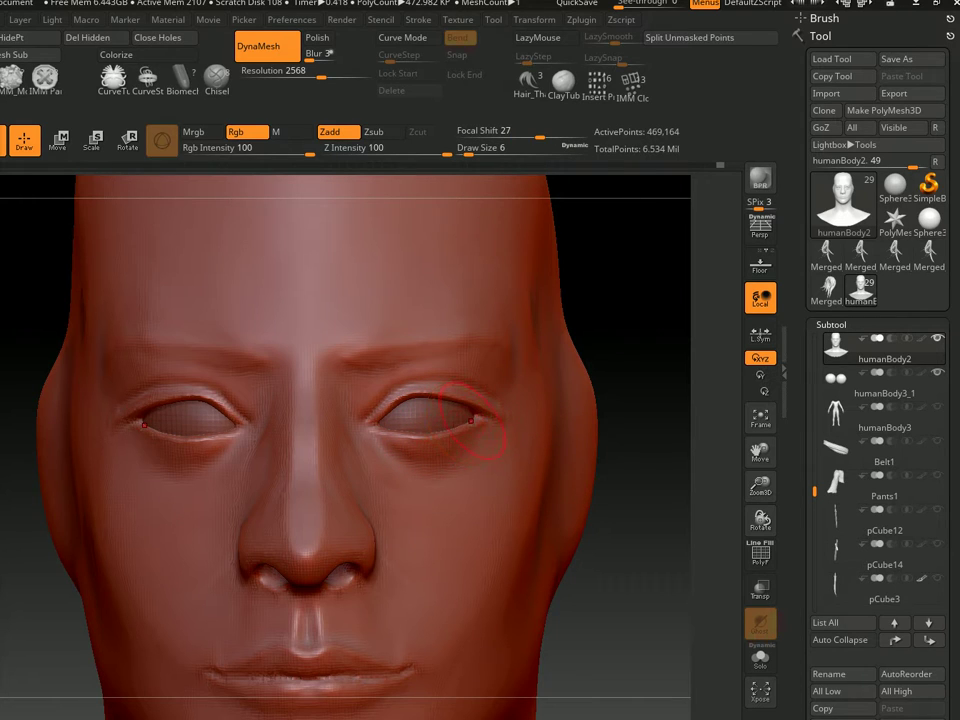
Load a soft low-intensity LazyMouse brush and zoom on the eyes frontally at Draw Size 2
{"action": "key", "text": "shift"}
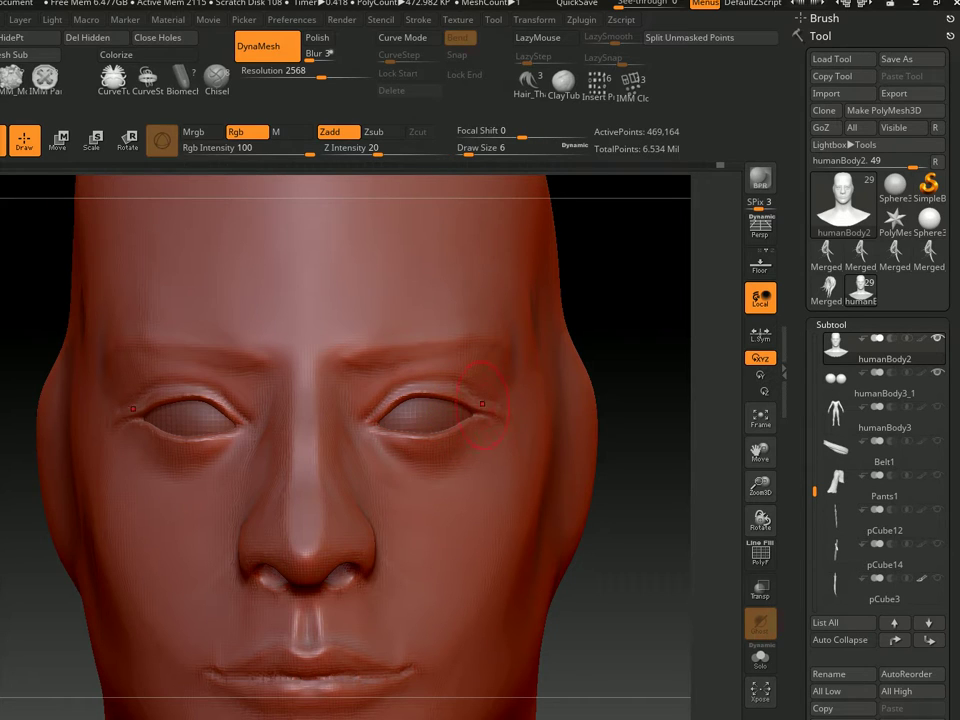
{"action": "key", "text": "bracketright"}
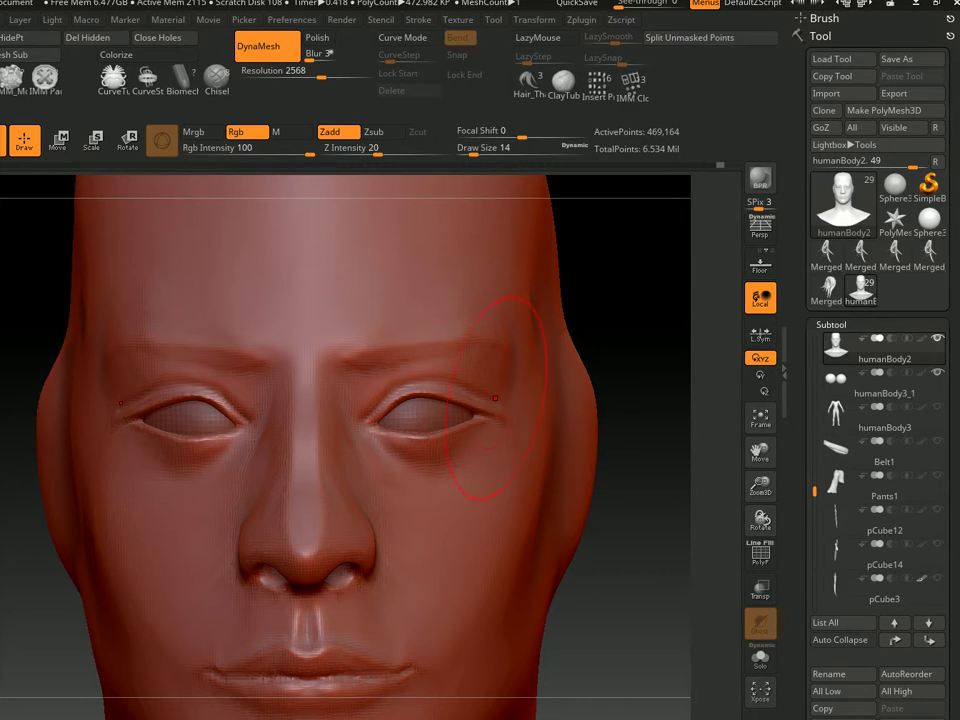
{"action": "key", "text": "bracketleft"}
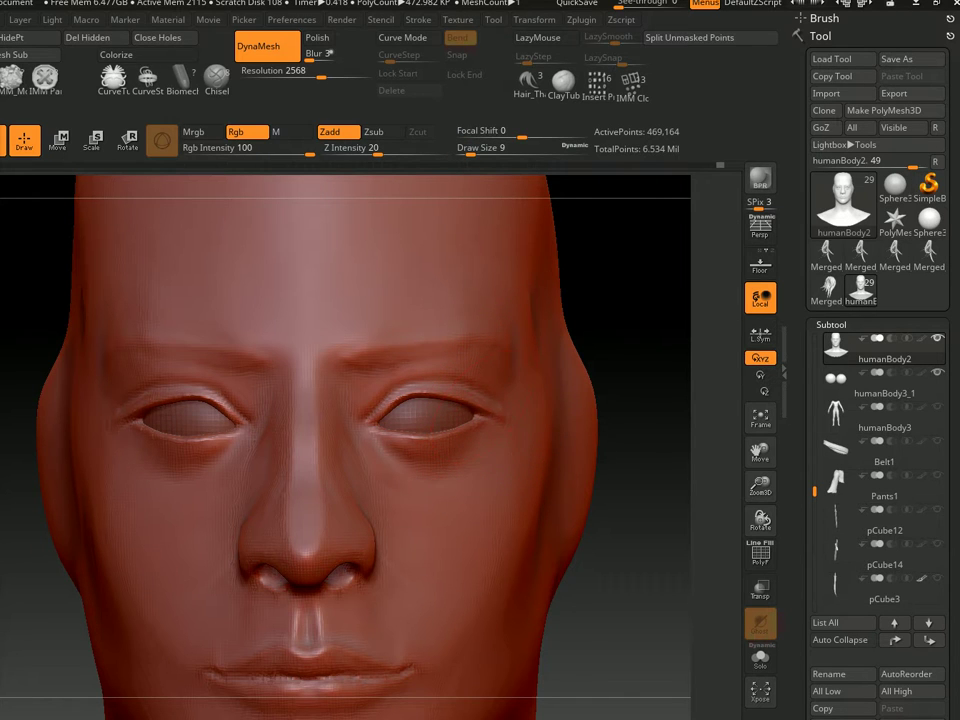
{"action": "mouse_move", "coordinate": [487, 392]}
{"action": "left_mouse_down"}
{"action": "mouse_move", "coordinate": [300, 420]}
{"action": "mouse_move", "coordinate": [381, 443]}
{"action": "left_mouse_up"}
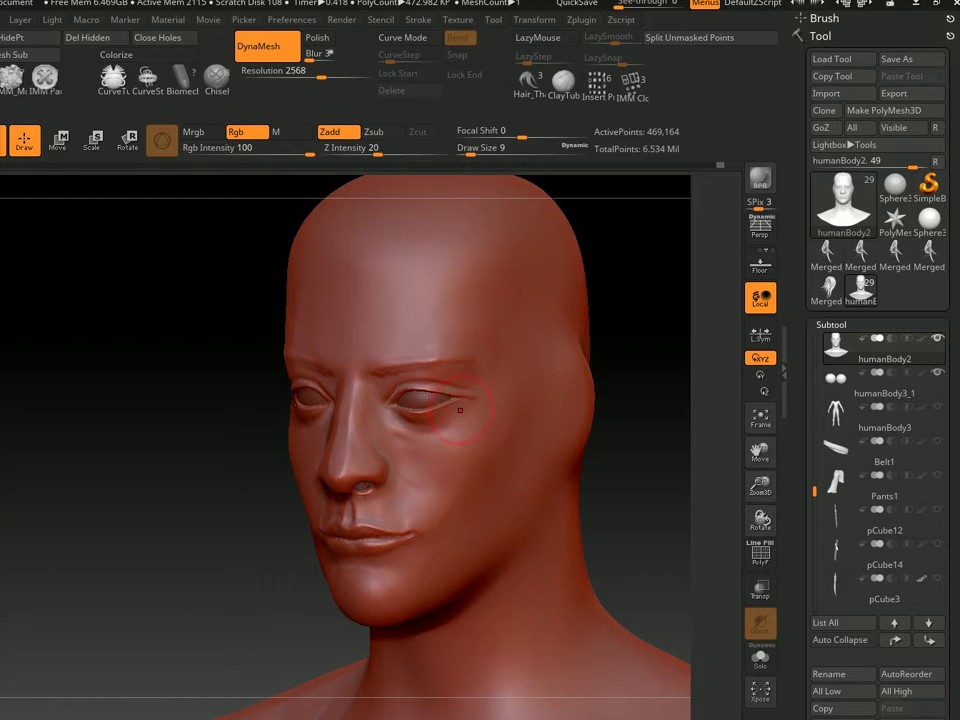
{"action": "mouse_move", "coordinate": [484, 425]}
{"action": "left_mouse_down"}
{"action": "mouse_move", "coordinate": [428, 396]}
{"action": "mouse_move", "coordinate": [375, 396]}
{"action": "left_mouse_up"}
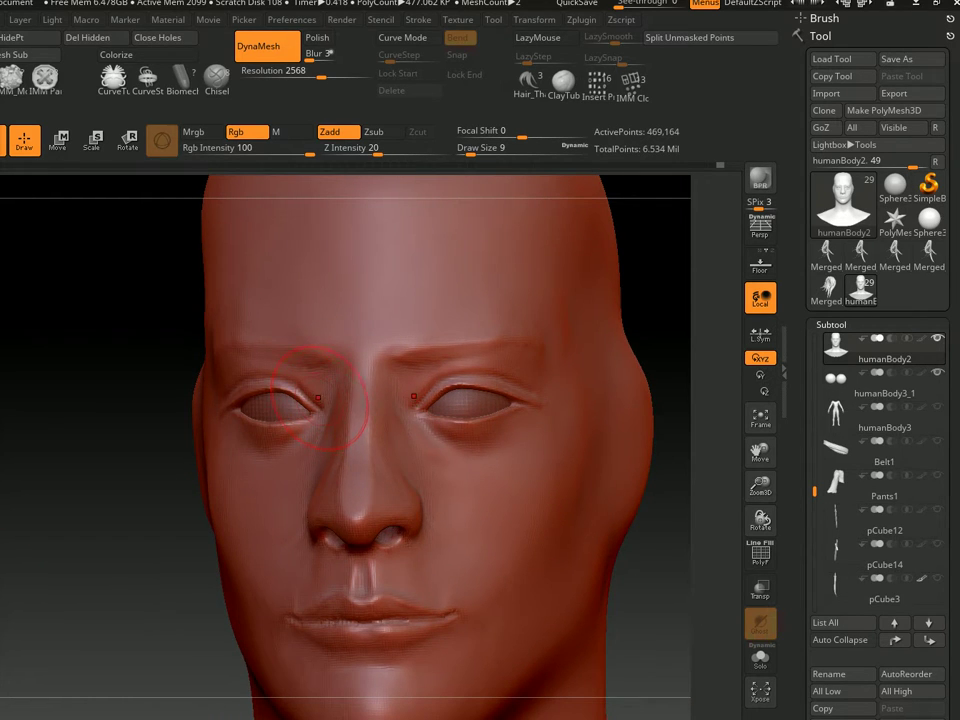
{"action": "scroll", "coordinate": [318, 397], "scroll_direction": "up", "scroll_amount": 2}
{"action": "scroll", "coordinate": [295, 388], "scroll_direction": "up", "scroll_amount": 2}
{"action": "scroll", "coordinate": [273, 378], "scroll_direction": "up", "scroll_amount": 3}
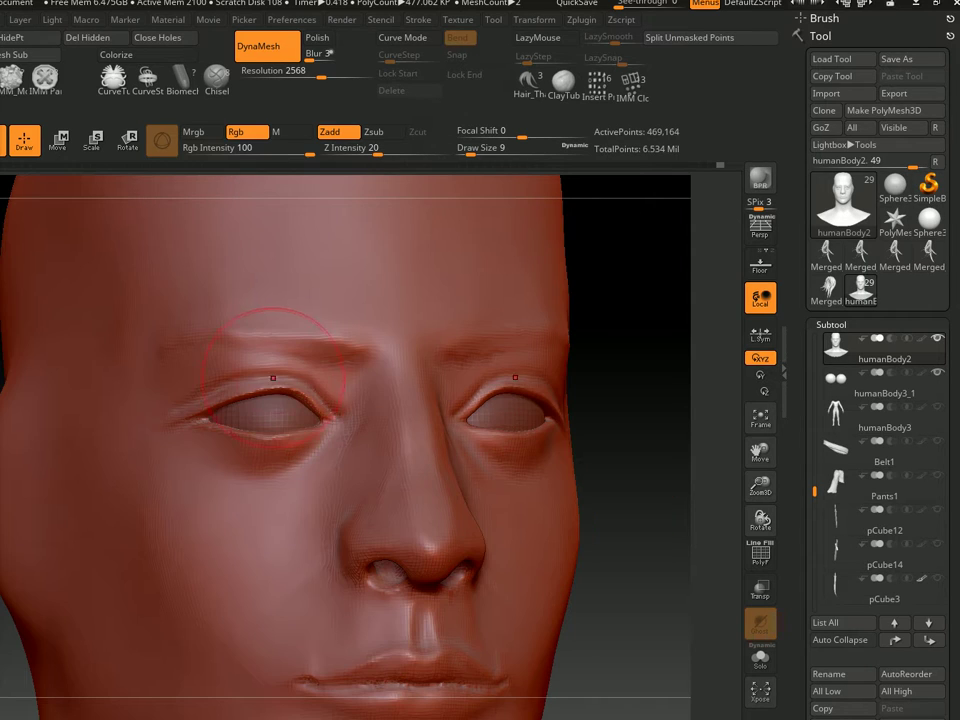
{"action": "type", "text": "s2"}
{"action": "key", "text": "Return"}
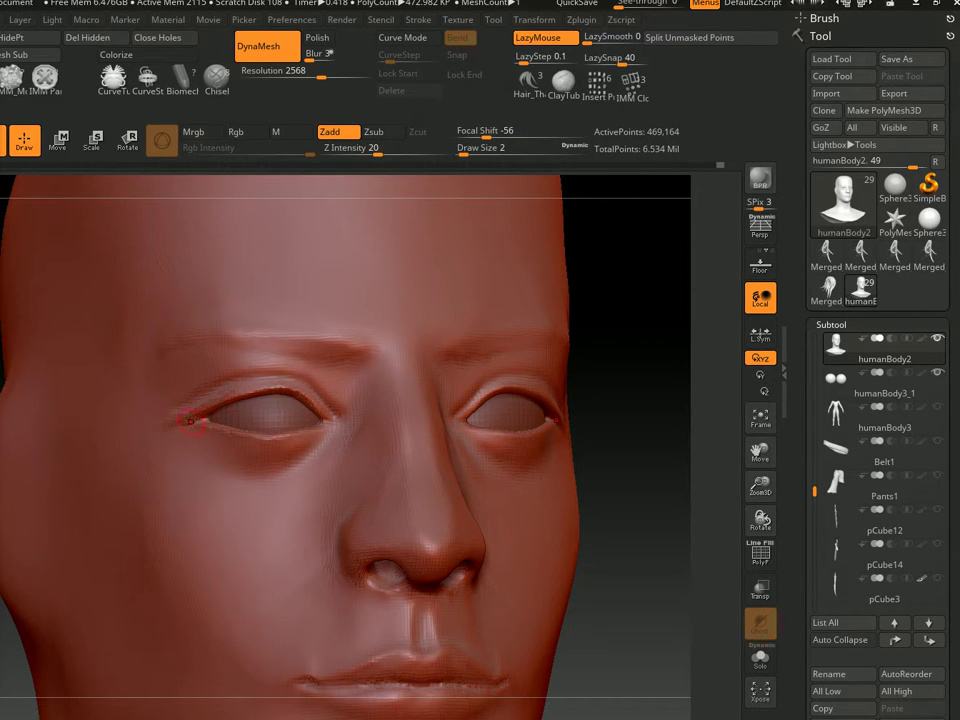
Frame the left eye in a close front view with the brush at size 3
{"action": "right_click_drag", "start_coordinate": [190, 421], "coordinate": [347, 398]}
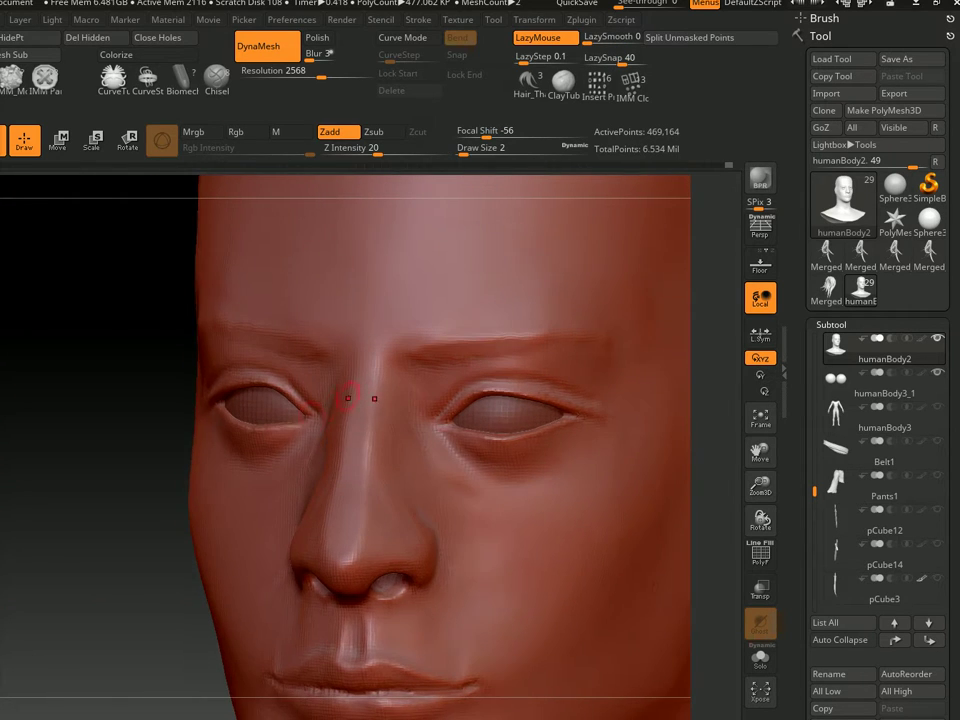
{"action": "right_click_drag", "start_coordinate": [261, 433], "coordinate": [213, 402]}
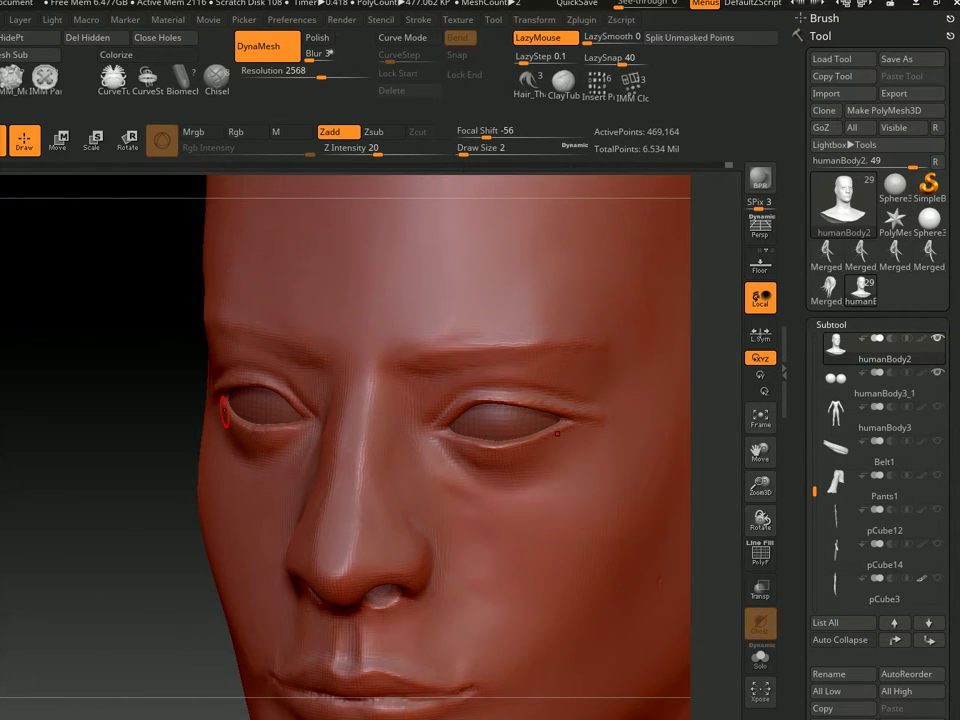
{"action": "right_click_drag", "start_coordinate": [300, 420], "coordinate": [217, 428], "text": "shift"}
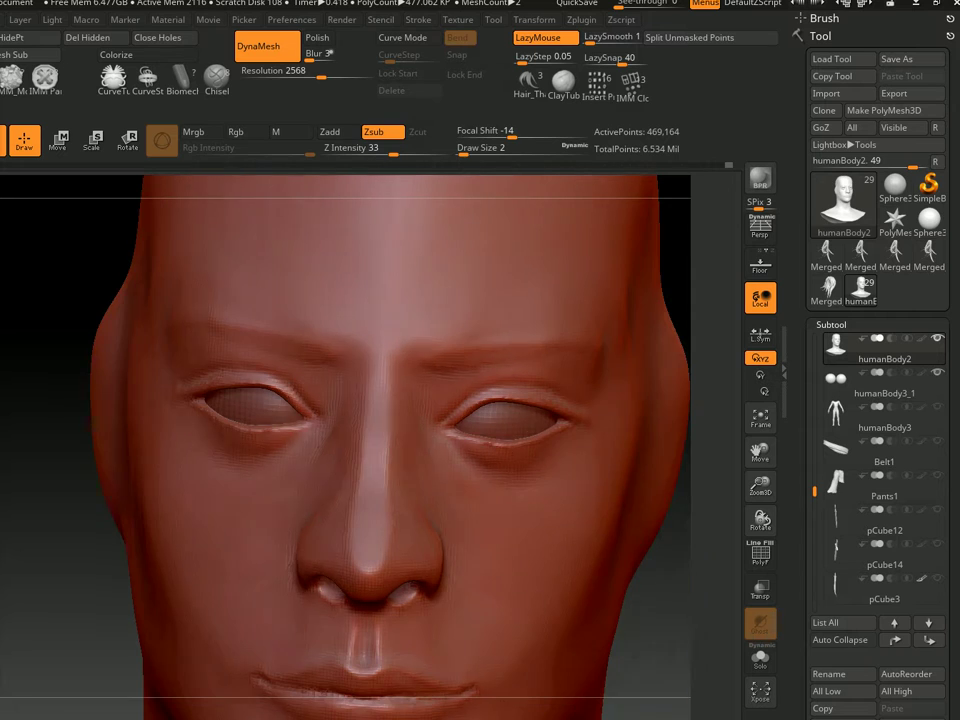
{"action": "key", "text": "s"}
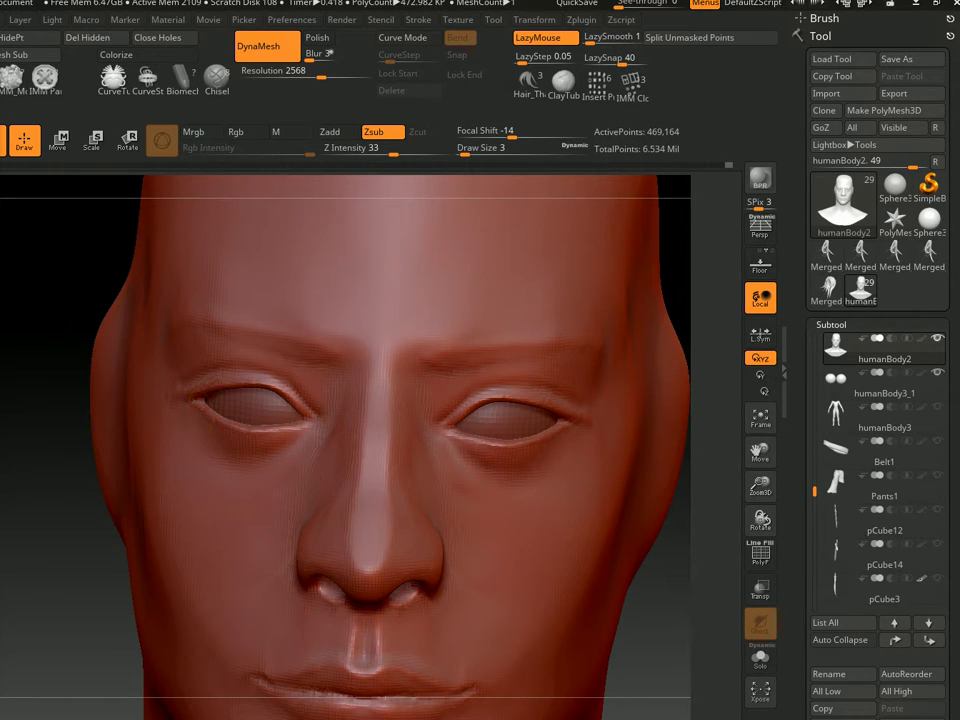
{"action": "right_click_drag", "start_coordinate": [207, 411], "coordinate": [272, 433]}
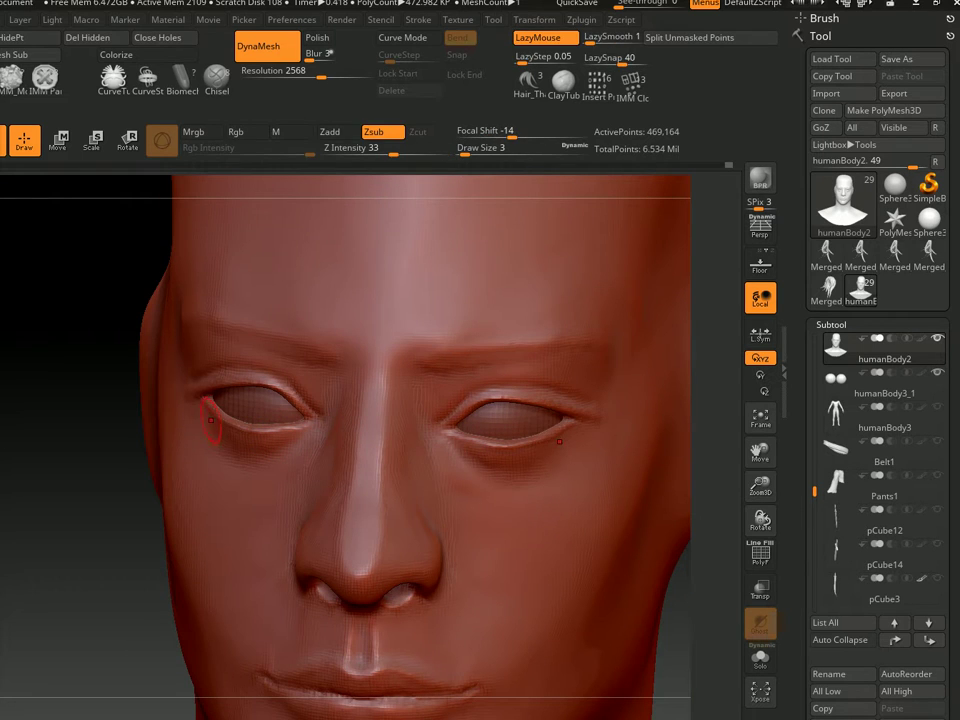
{"action": "right_click_drag", "start_coordinate": [193, 407], "coordinate": [250, 412]}
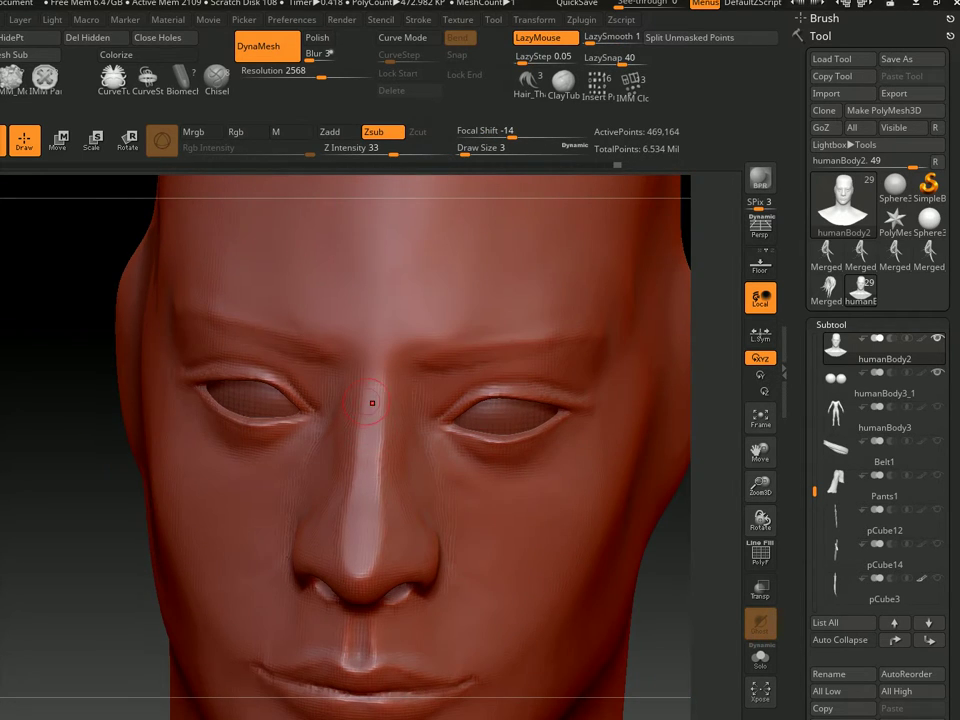
{"action": "right_click_drag", "start_coordinate": [409, 420], "coordinate": [317, 413]}
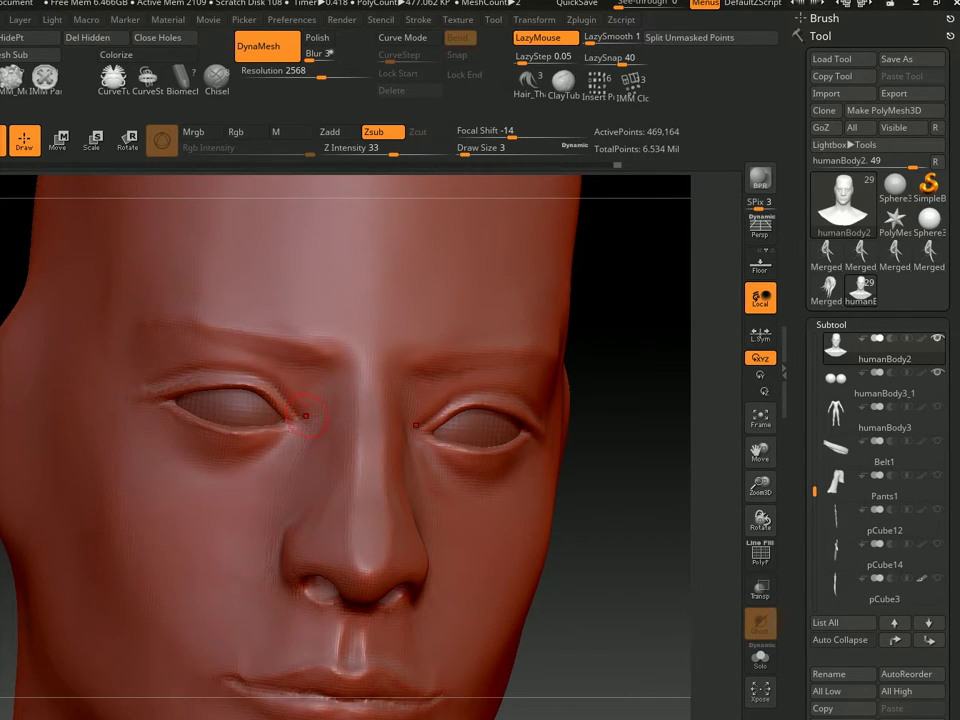
Try two different additive brushes, one without LazyMouse, near the left eye
{"action": "key", "text": "b"}
{"action": "key", "text": "s"}
{"action": "key", "text": "t"}
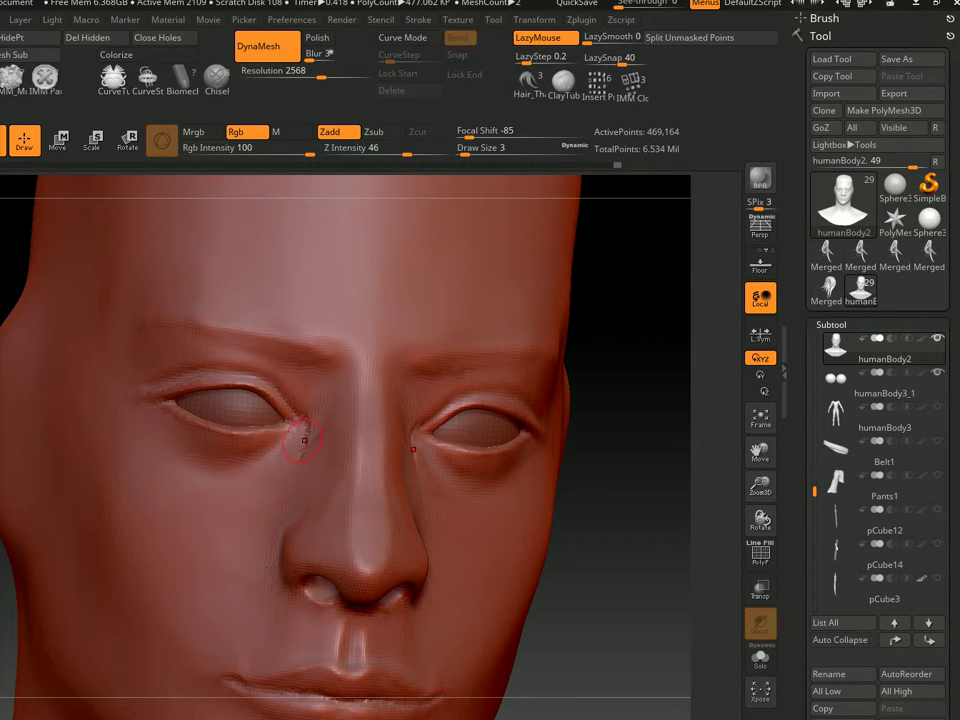
{"action": "key", "text": "b"}
{"action": "key", "text": "s"}
{"action": "key", "text": "t"}
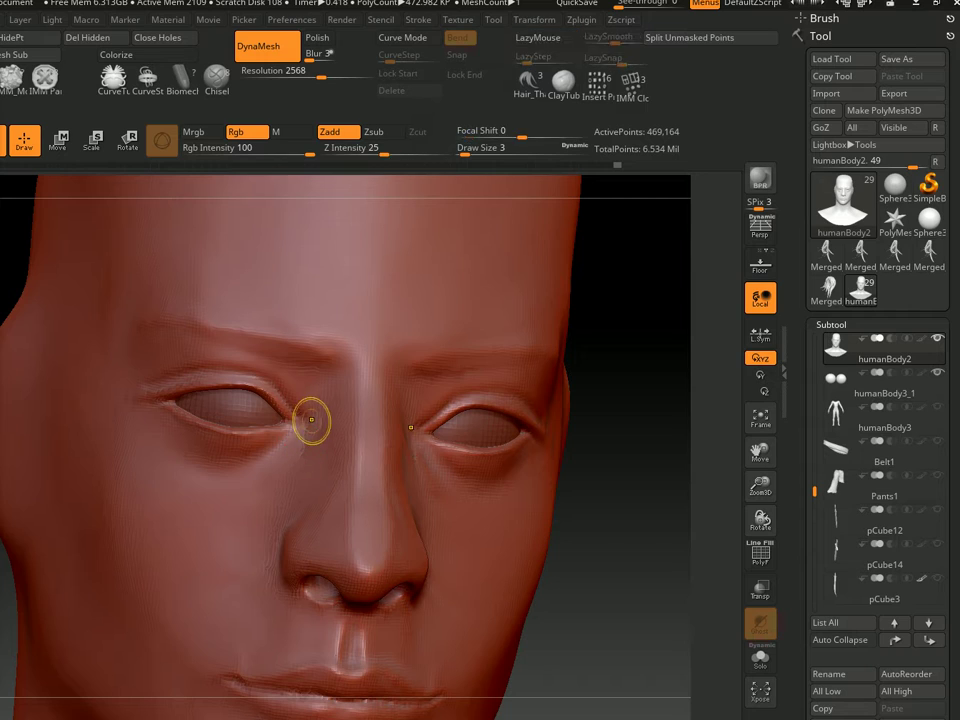
Carve and undo a trial crease at the inner eye corner, then zoom out frontally
{"action": "key", "text": "b"}
{"action": "key", "text": "d"}
{"action": "key", "text": "s"}
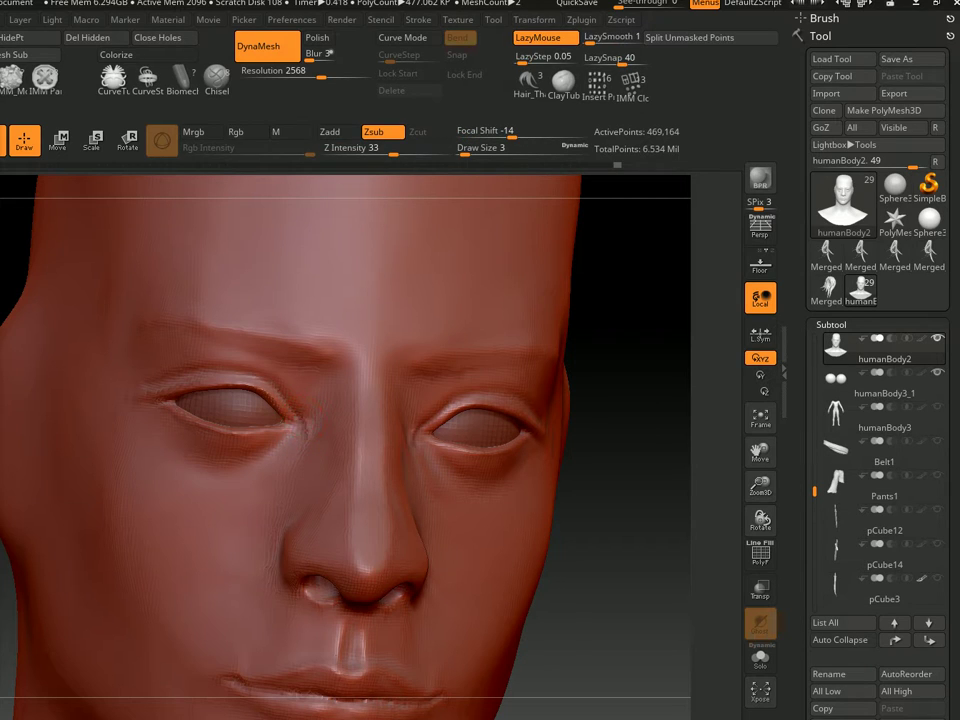
{"action": "left_click_drag", "start_coordinate": [306, 422], "coordinate": [297, 440]}
{"action": "key", "text": "ctrl+z"}
{"action": "right_click_drag", "start_coordinate": [307, 438], "coordinate": [307, 520], "text": "ctrl"}
{"action": "right_click_drag", "start_coordinate": [340, 436], "coordinate": [400, 440]}
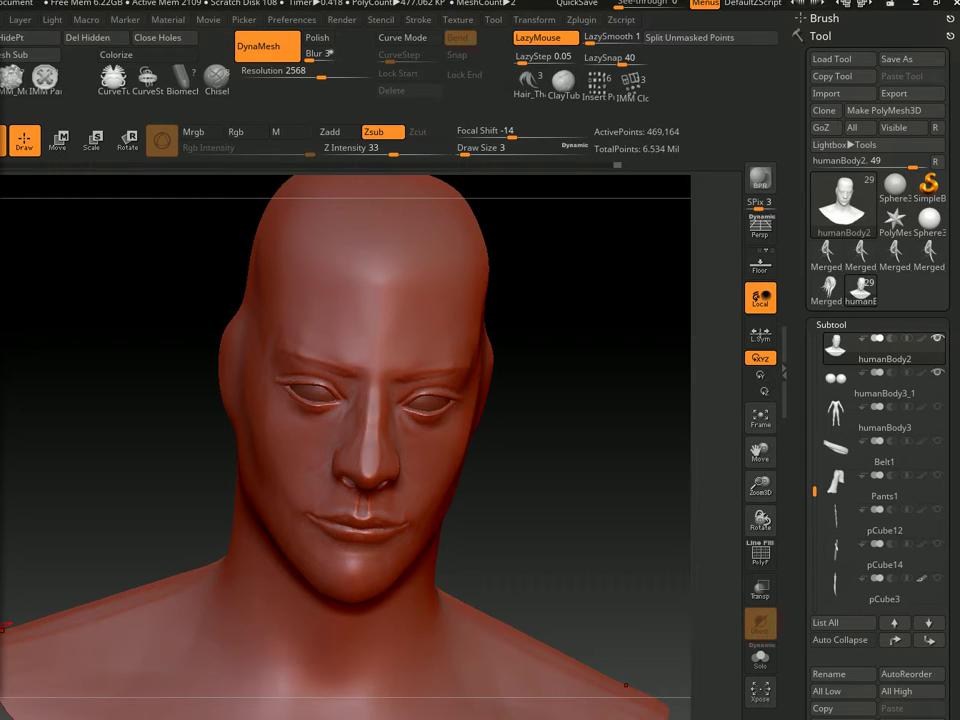
Turn to a right three-quarter profile and load a full-strength Zadd brush at size 4
{"action": "mouse_move", "coordinate": [332, 311]}
{"action": "right_mouse_down"}
{"action": "mouse_move", "coordinate": [476, 407]}
{"action": "mouse_move", "coordinate": [520, 420]}
{"action": "mouse_move", "coordinate": [531, 439]}
{"action": "mouse_move", "coordinate": [491, 441]}
{"action": "right_mouse_up"}
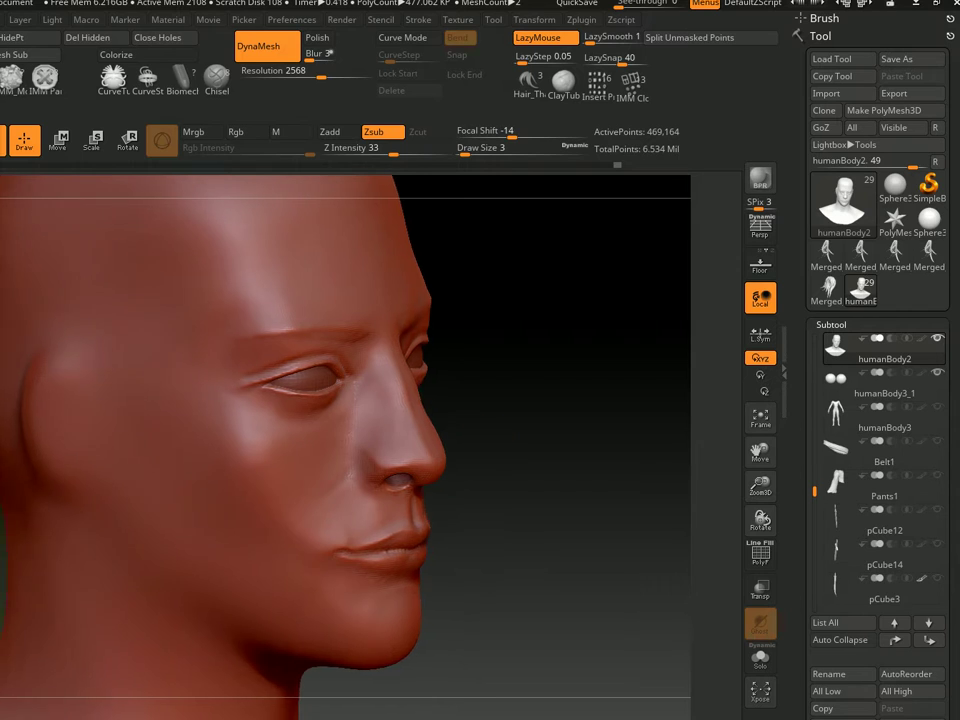
{"action": "key", "text": "b"}
{"action": "key", "text": "s"}
{"action": "key", "text": "t"}
{"action": "key", "text": "s"}
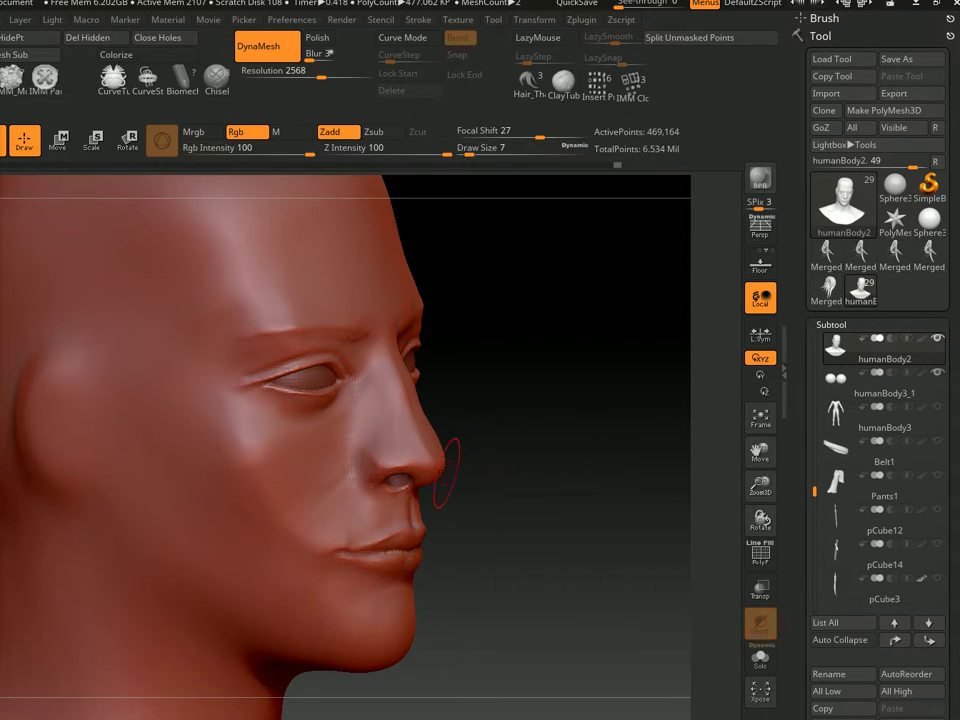
{"action": "key", "text": "s"}
{"action": "key", "text": "bracketright"}
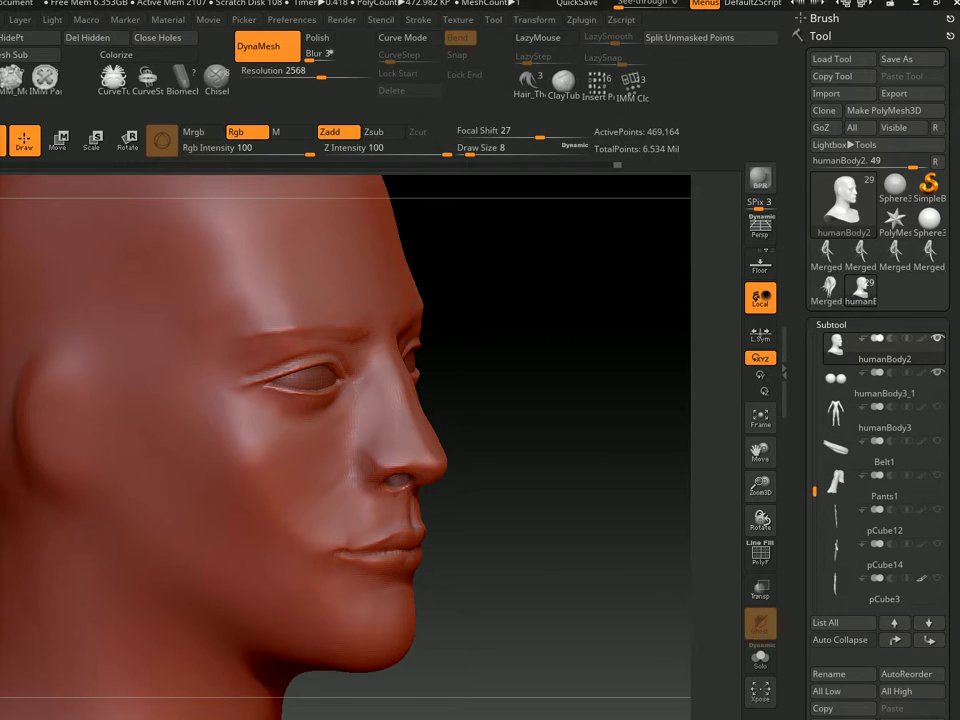
{"action": "key", "text": "s"}
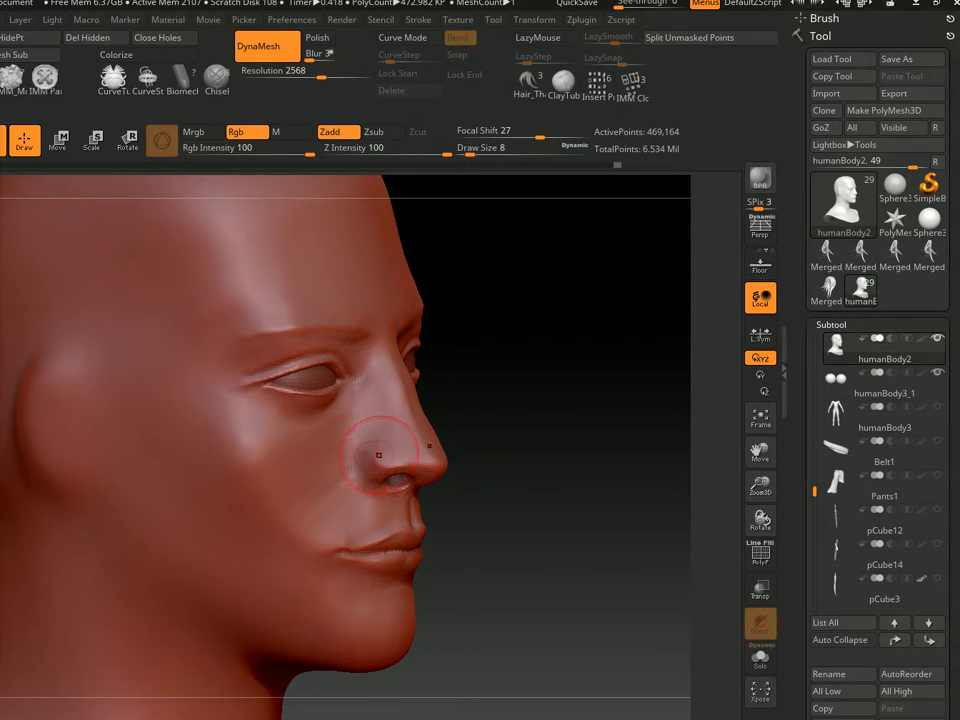
{"action": "type", "text": "s1"}
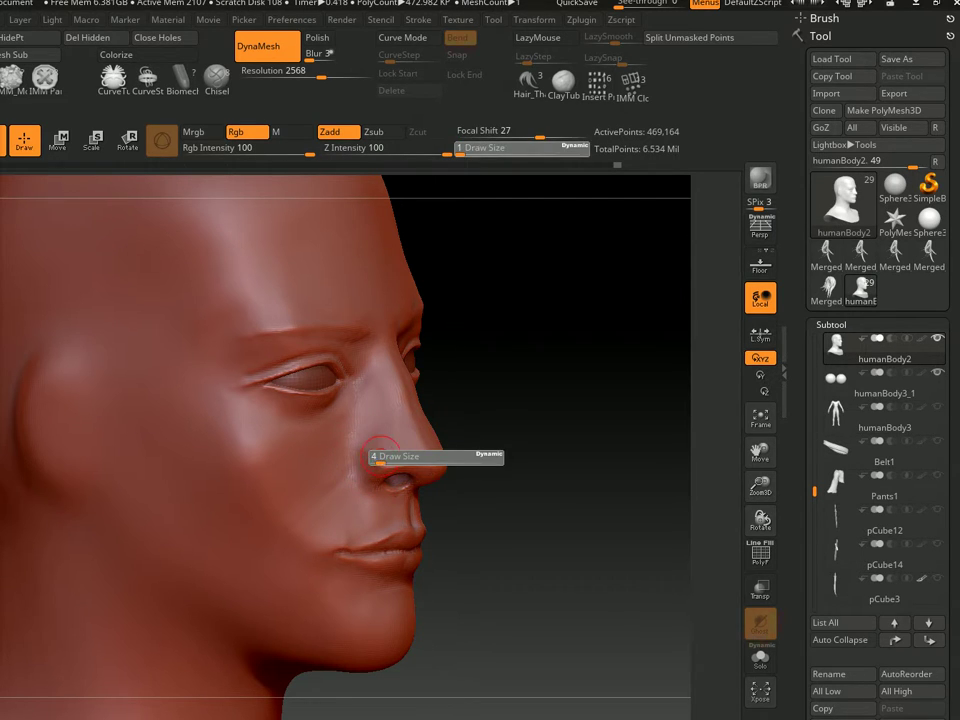
{"action": "key", "text": "Return"}
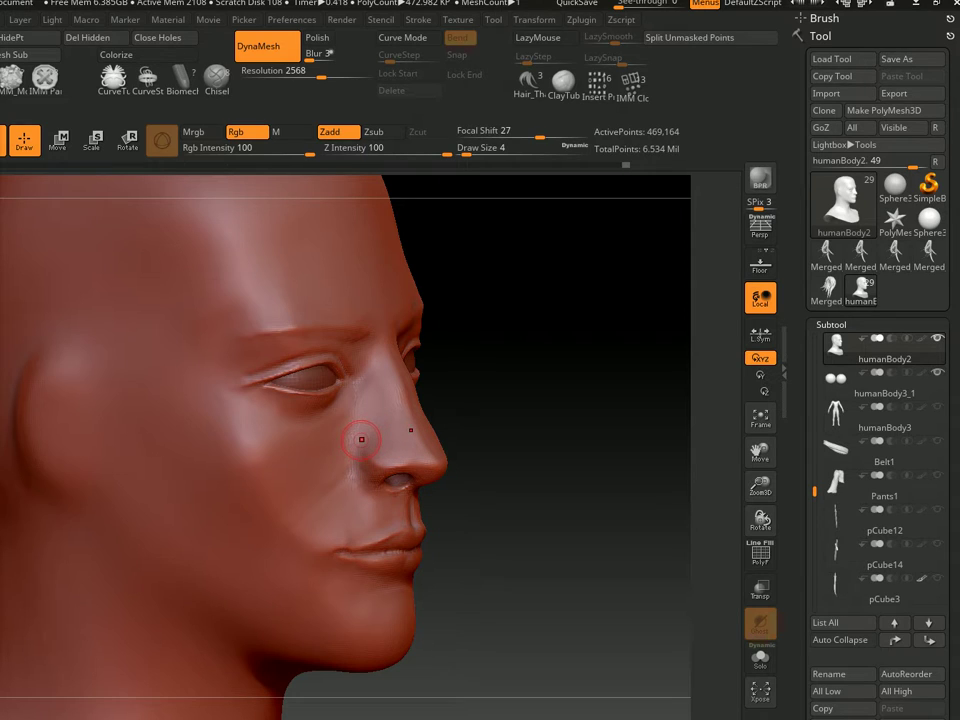
Alternate between the lazy-mouse Zsub carving brush and the additive Zadd brush
{"action": "key", "text": "b"}
{"action": "key", "text": "d"}
{"action": "key", "text": "s"}
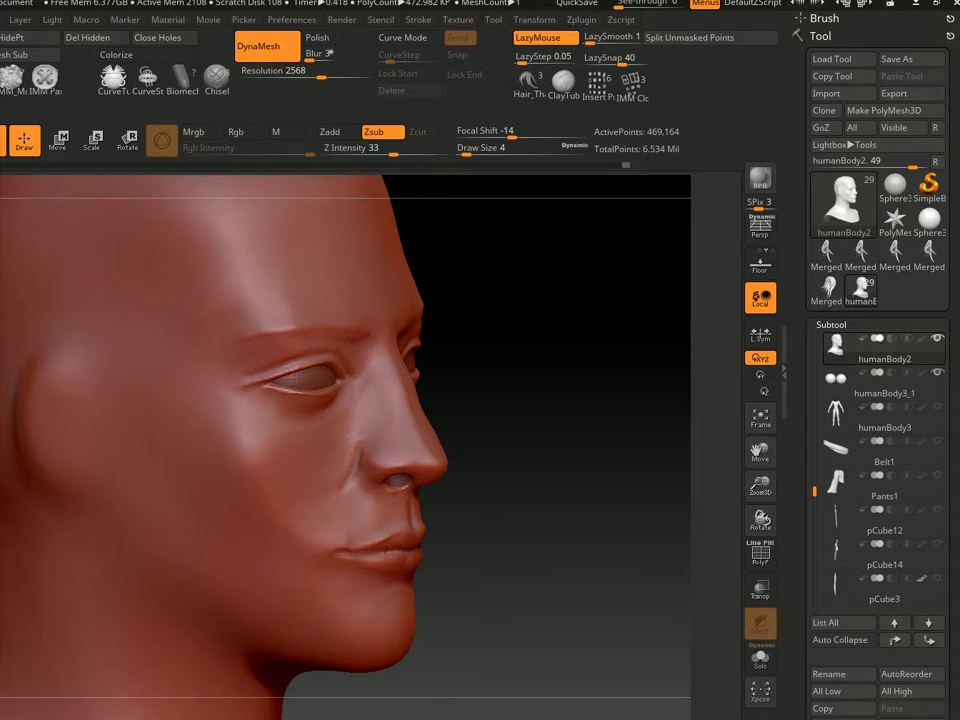
{"action": "key", "text": "shift"}
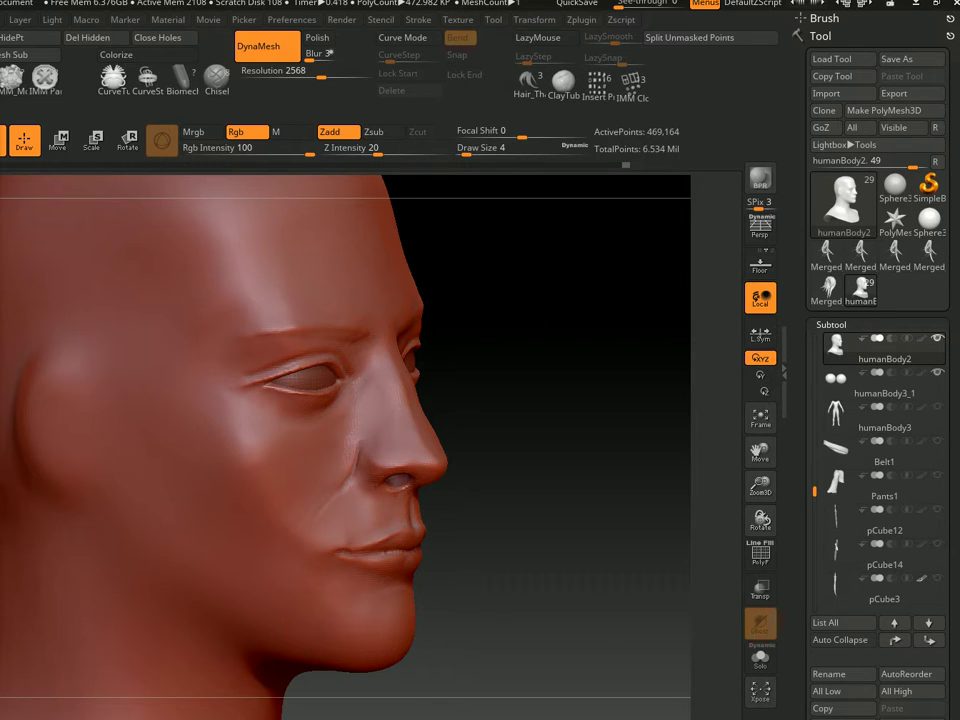
{"action": "key", "text": "s"}
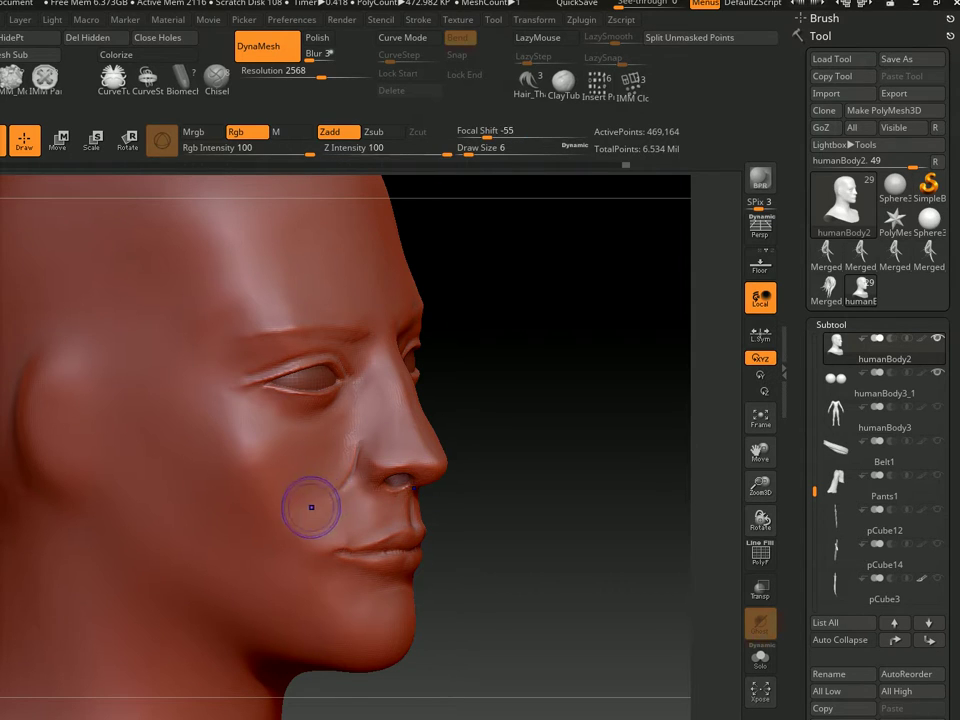
Set a sculpt-only lazy-mouse carving brush at size 3–4 while checking the face from several angles
{"action": "right_click_drag", "start_coordinate": [311, 504], "coordinate": [284, 490]}
{"action": "key", "text": "shift"}
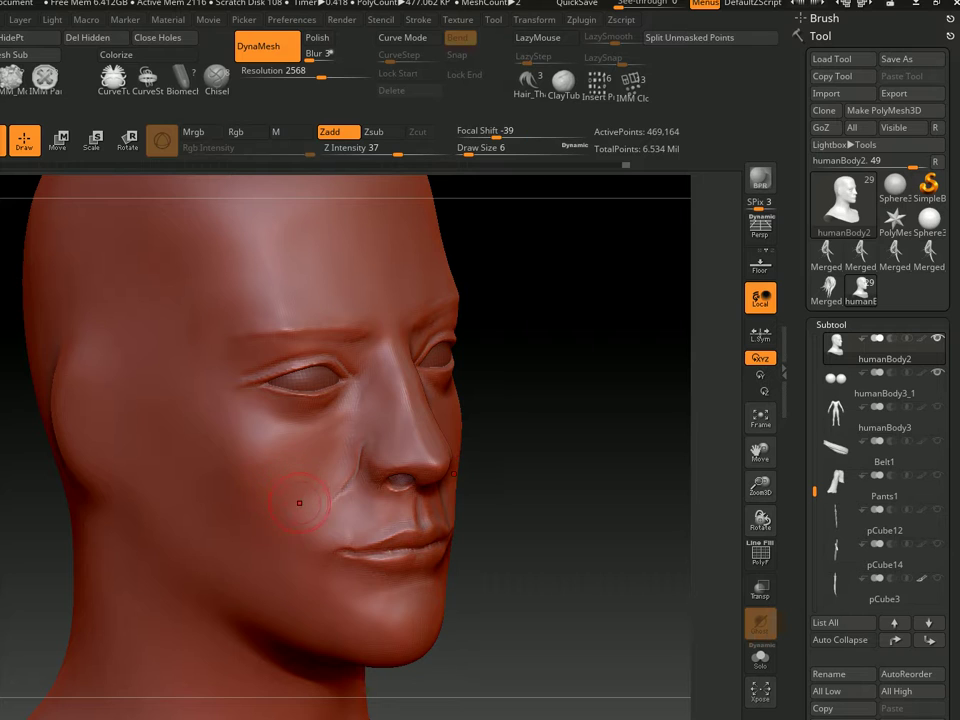
{"action": "mouse_move", "coordinate": [345, 472]}
{"action": "right_mouse_down"}
{"action": "mouse_move", "coordinate": [384, 422]}
{"action": "mouse_move", "coordinate": [375, 439]}
{"action": "right_mouse_up"}
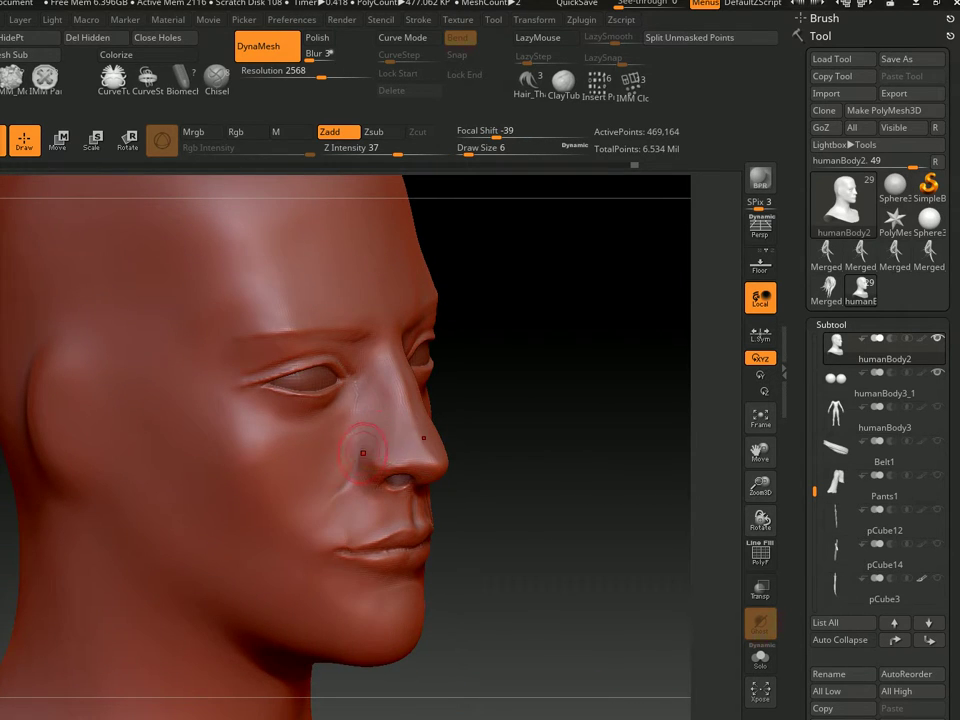
{"action": "key", "text": "b"}
{"action": "key", "text": "d"}
{"action": "key", "text": "s"}
{"action": "key", "text": "s"}
{"action": "left_click", "coordinate": [368, 460]}
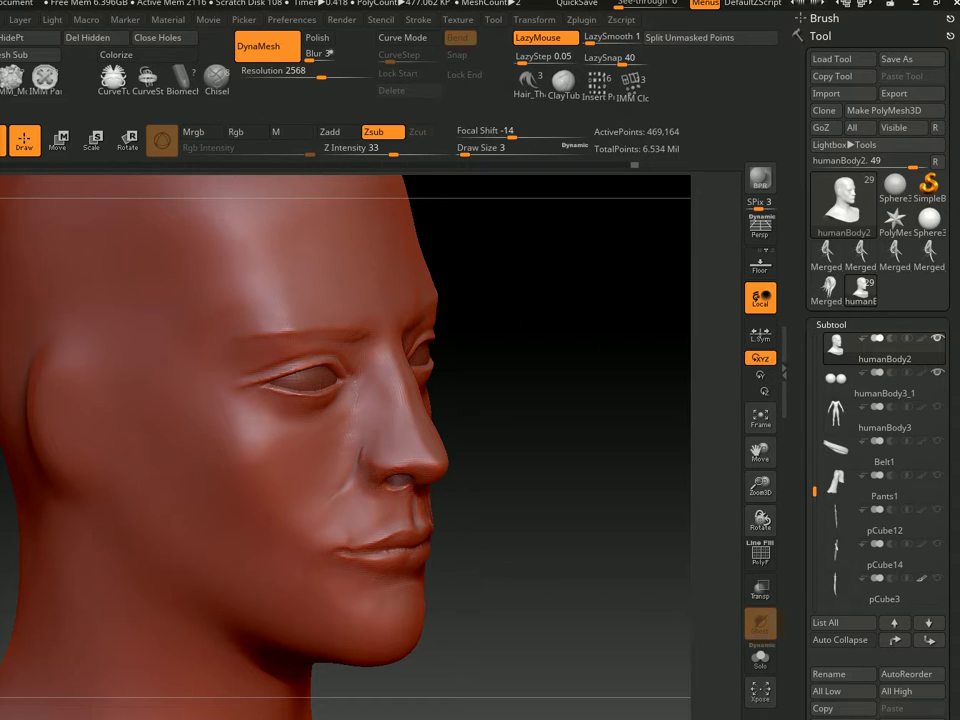
{"action": "key", "text": "s"}
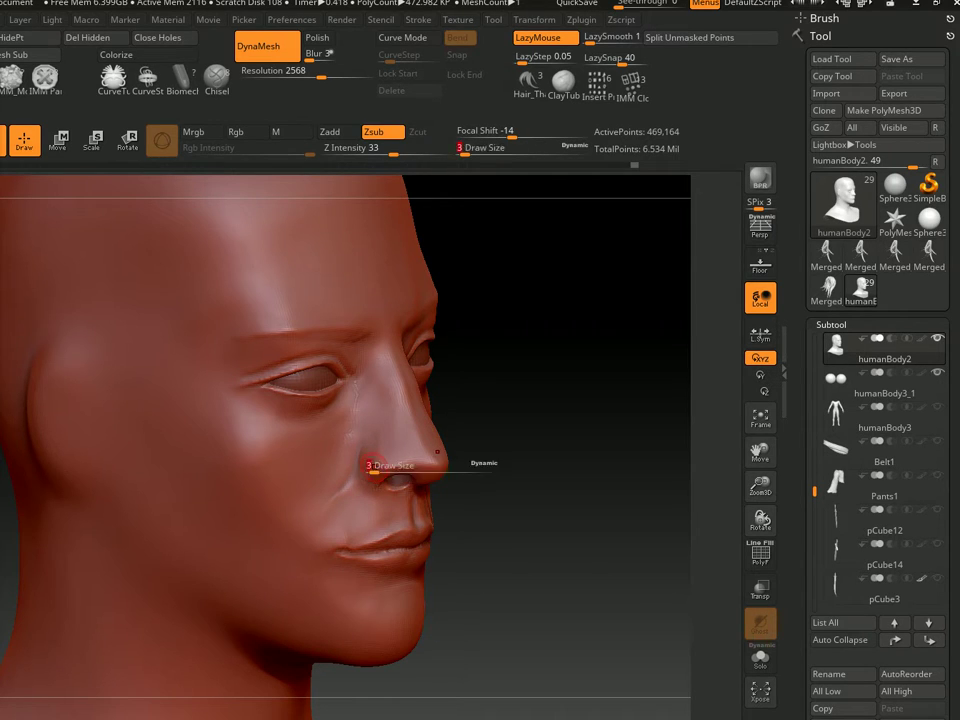
{"action": "left_click", "coordinate": [370, 456]}
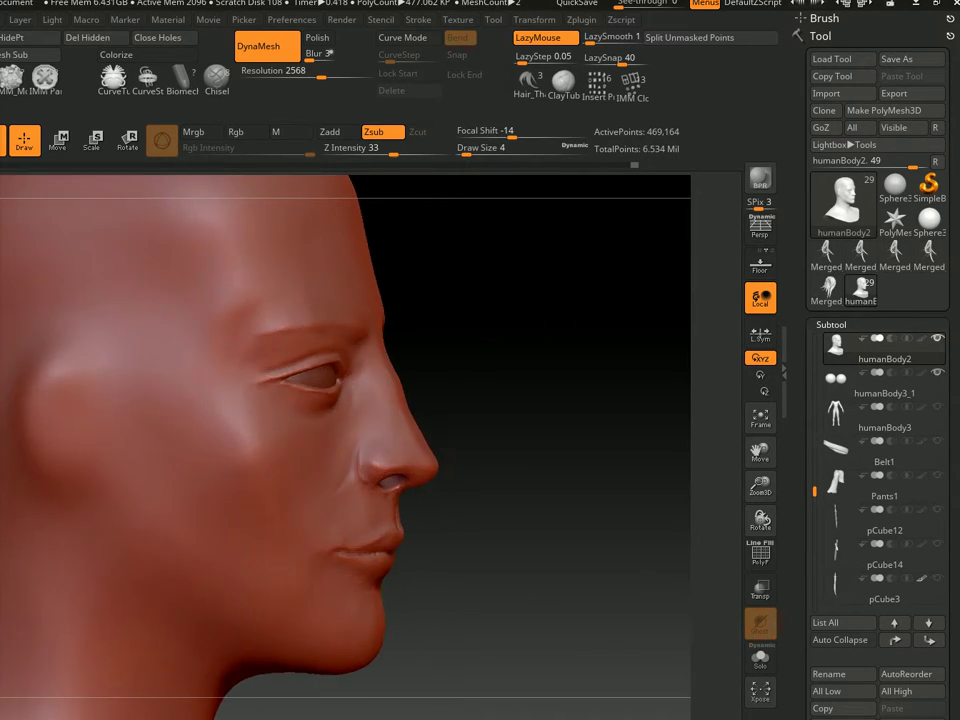
{"action": "right_click_drag", "start_coordinate": [388, 451], "coordinate": [386, 453]}
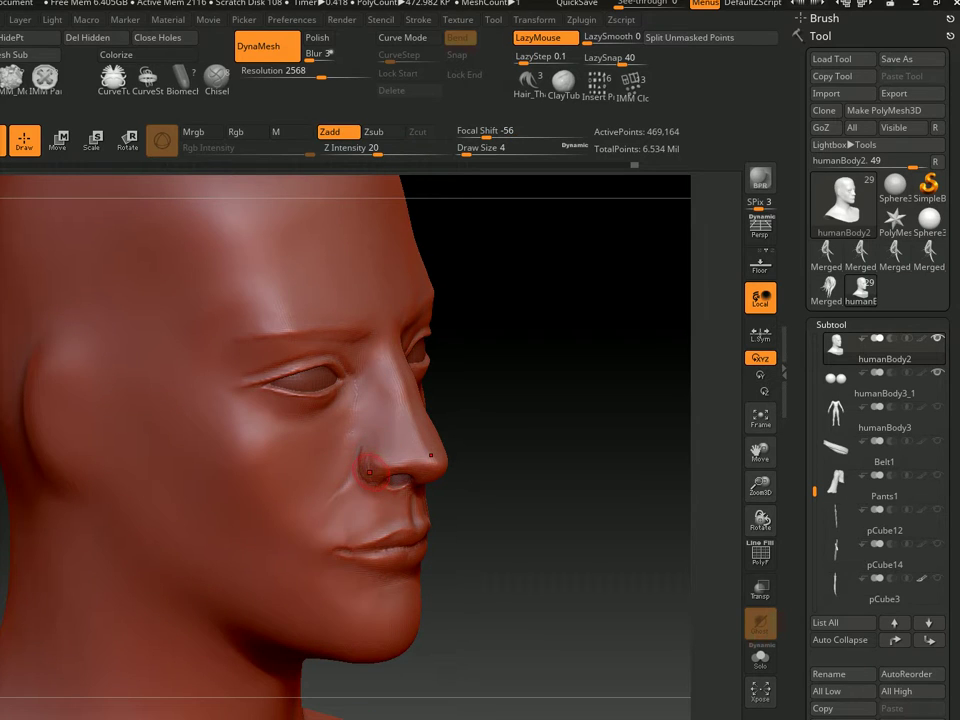
Smooth the nose area, then DynaMesh the nostril insert into the head from three-quarter view
{"action": "key", "text": "shift"}
{"action": "key", "text": "shift"}
{"action": "key", "text": "shift"}
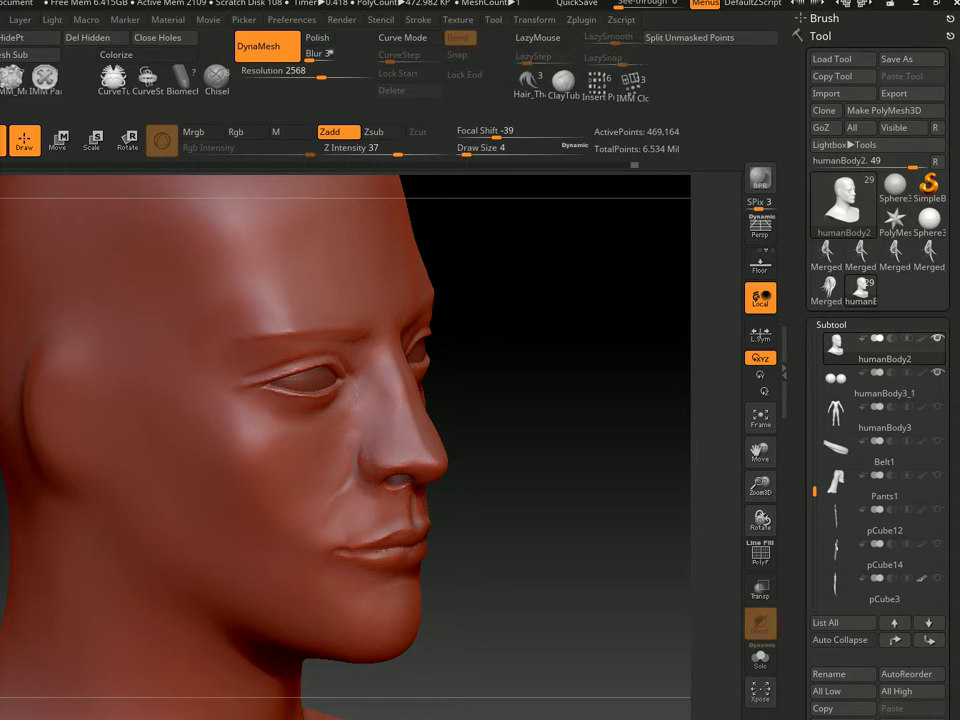
{"action": "mouse_move", "coordinate": [403, 424]}
{"action": "right_mouse_down"}
{"action": "mouse_move", "coordinate": [388, 419]}
{"action": "mouse_move", "coordinate": [364, 439]}
{"action": "right_mouse_up"}
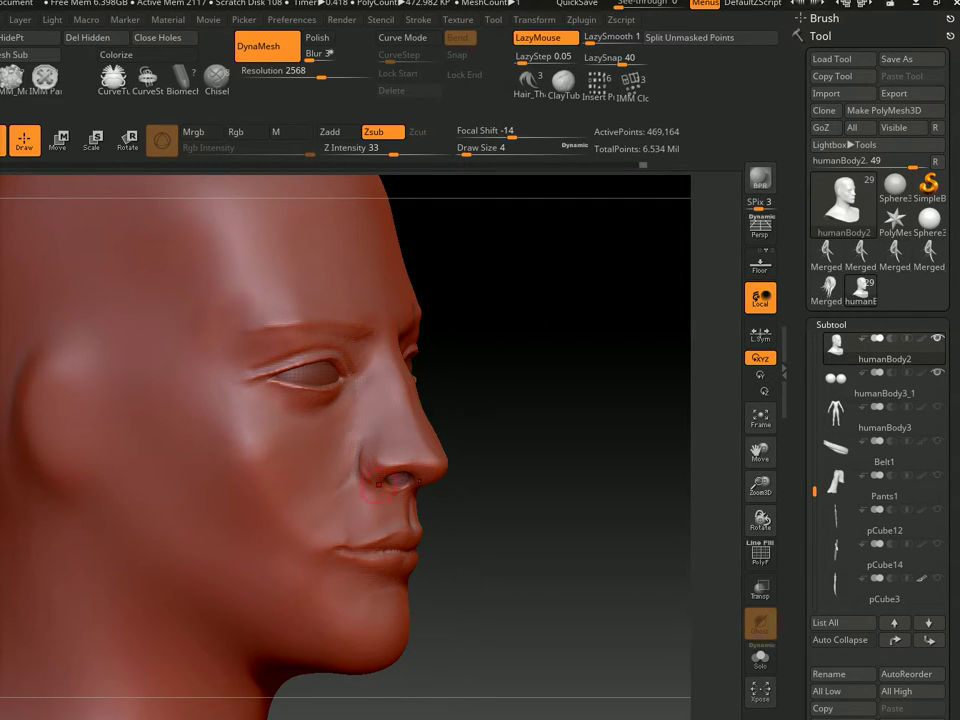
{"action": "right_click_drag", "start_coordinate": [384, 446], "coordinate": [374, 488]}
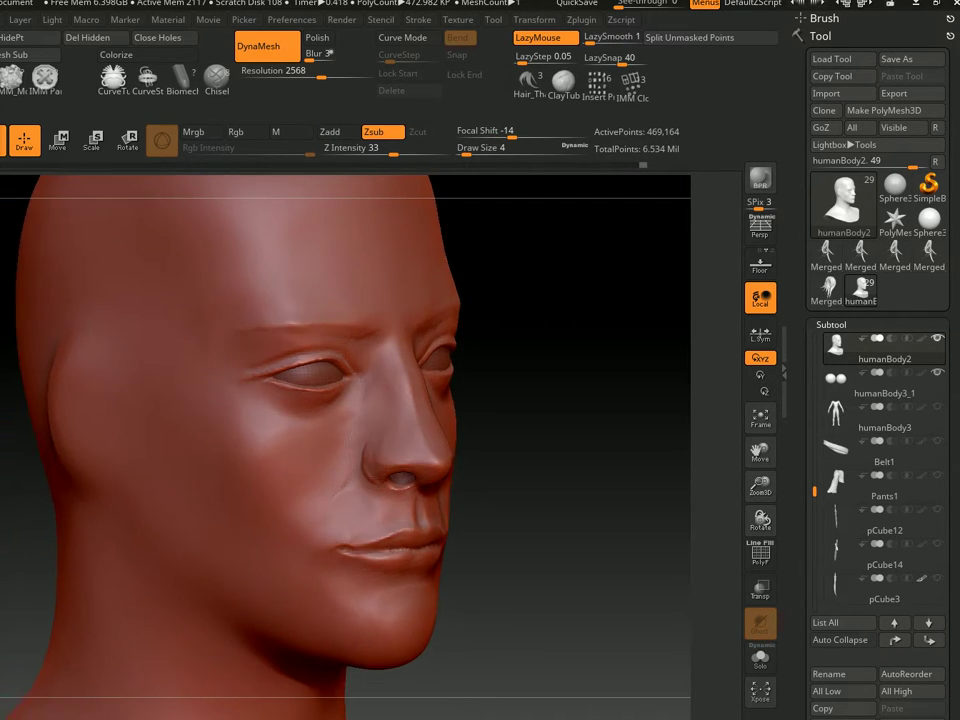
{"action": "left_click", "coordinate": [366, 480], "text": "ctrl"}
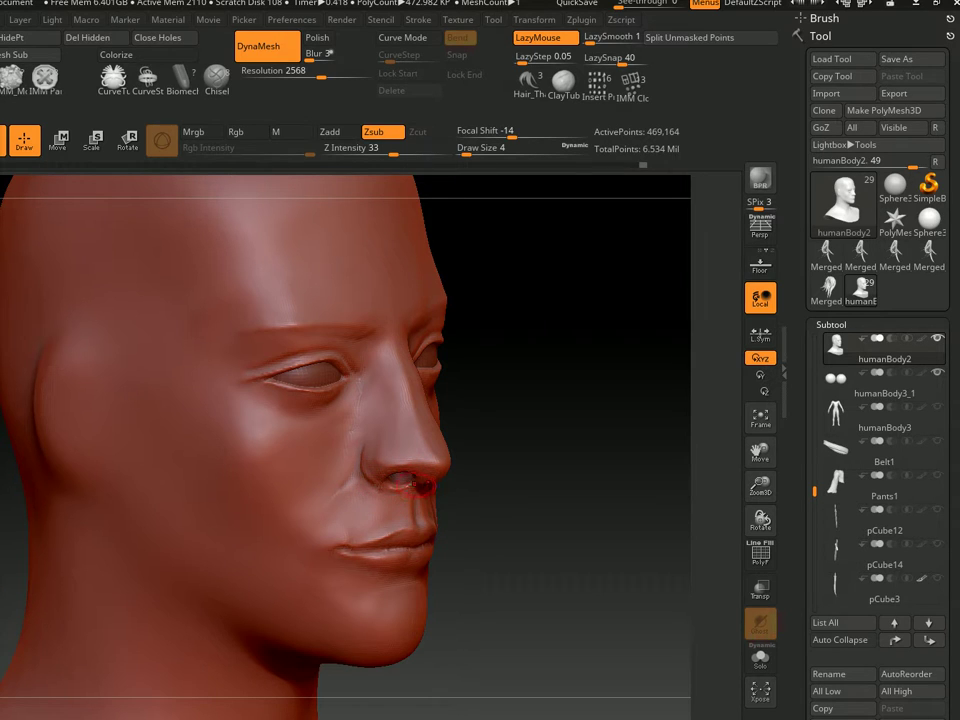
{"action": "key", "text": "1"}
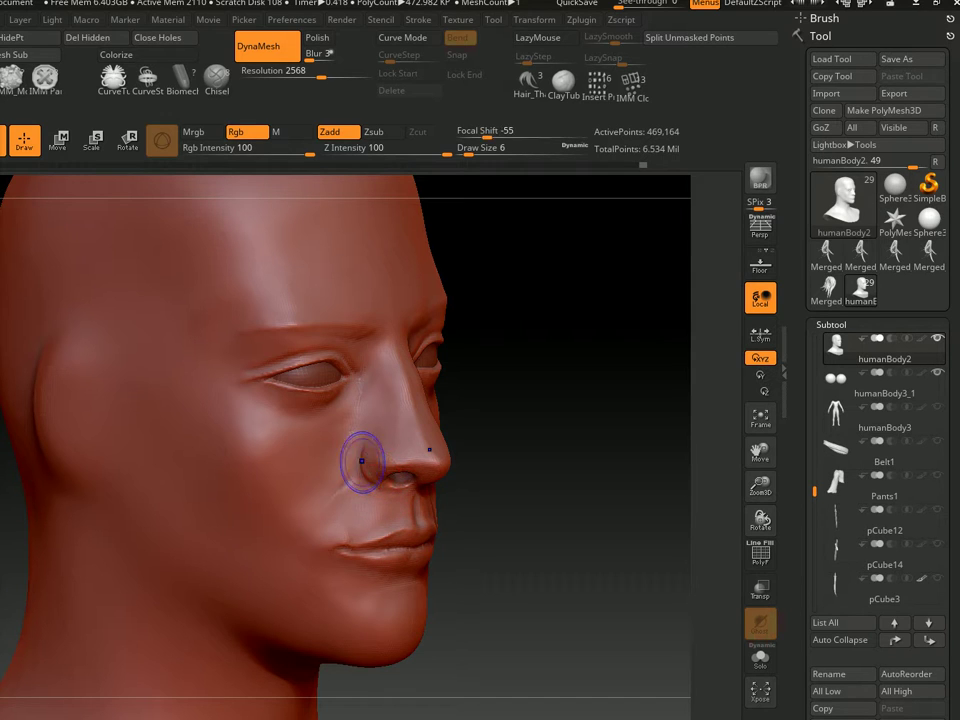
Carve and smooth a crease along the side of the nose with a gentler lazy brush
{"action": "right_click_drag", "start_coordinate": [418, 466], "coordinate": [377, 392]}
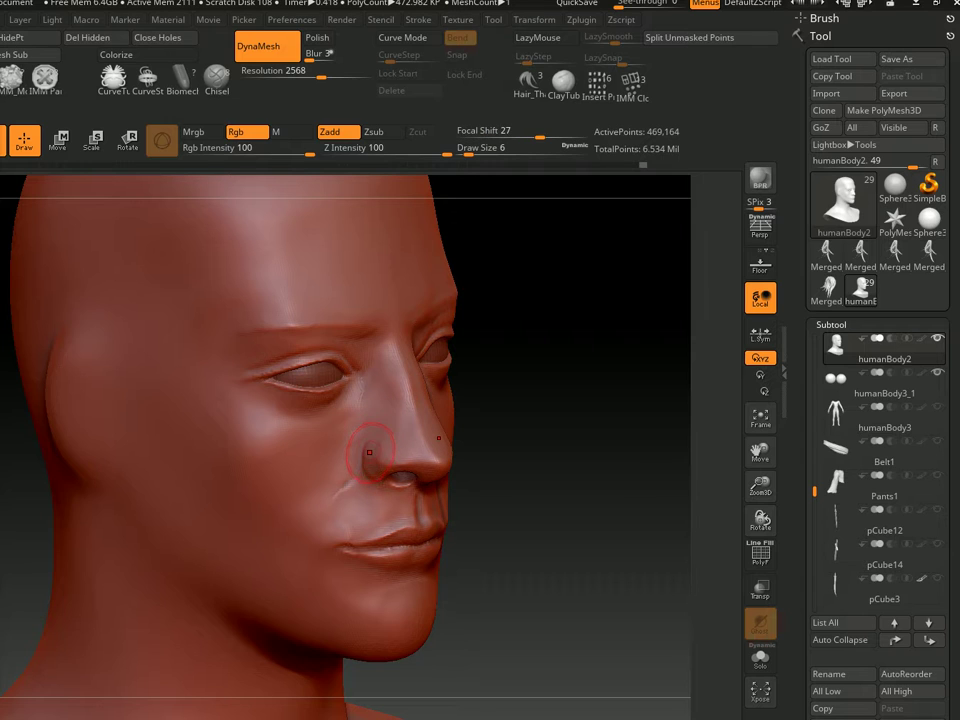
{"action": "key", "text": "2"}
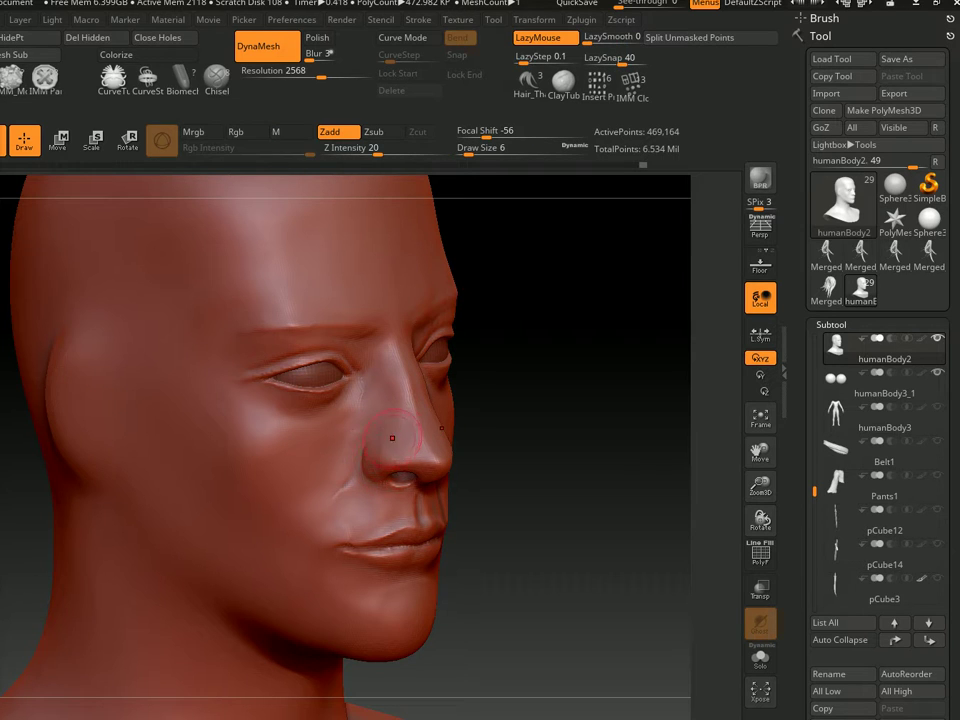
{"action": "right_click_drag", "start_coordinate": [308, 330], "coordinate": [380, 330]}
{"action": "right_click_drag", "start_coordinate": [375, 386], "coordinate": [368, 453]}
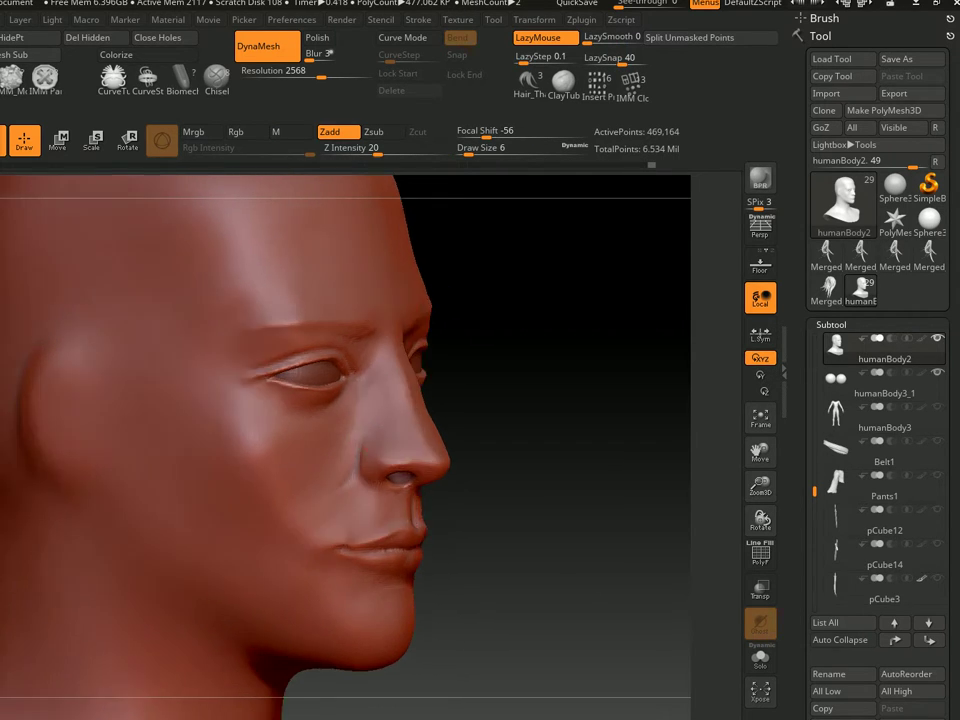
{"action": "left_click_drag", "start_coordinate": [377, 403], "coordinate": [434, 441]}
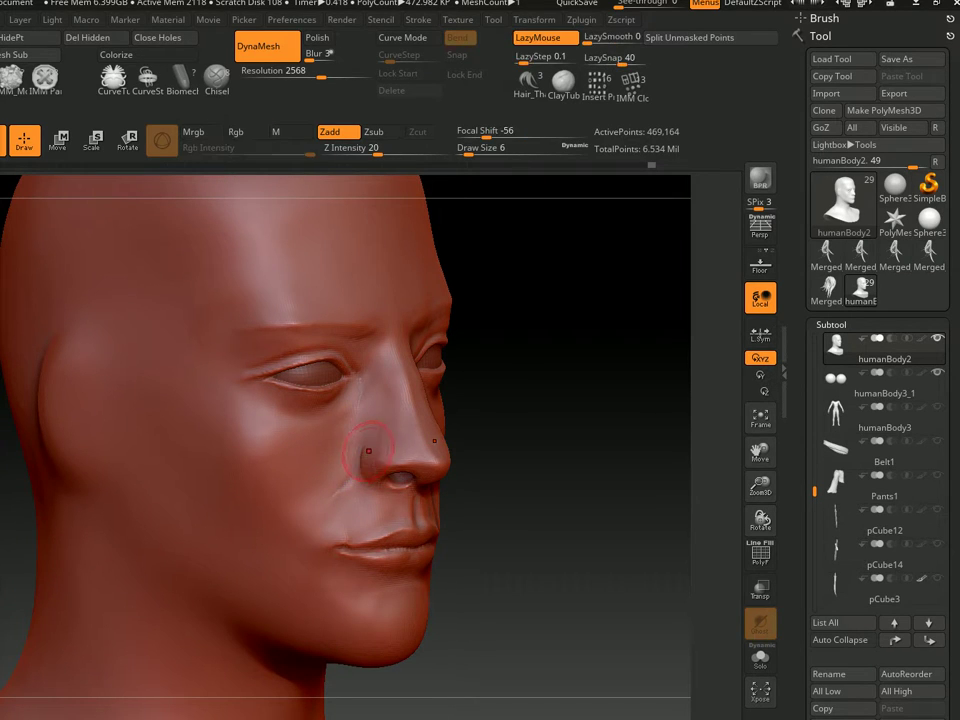
{"action": "key", "text": "shift"}
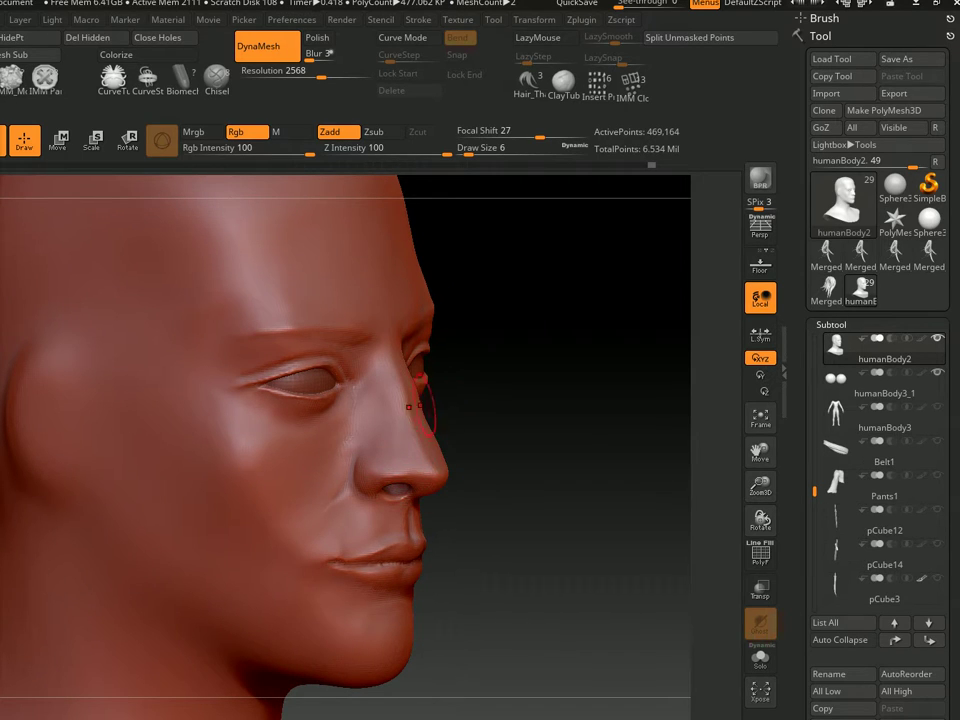
Inspect the nose and cheek from several angles and set a fine size 2 carving brush
{"action": "right_click_drag", "start_coordinate": [401, 401], "coordinate": [260, 400]}
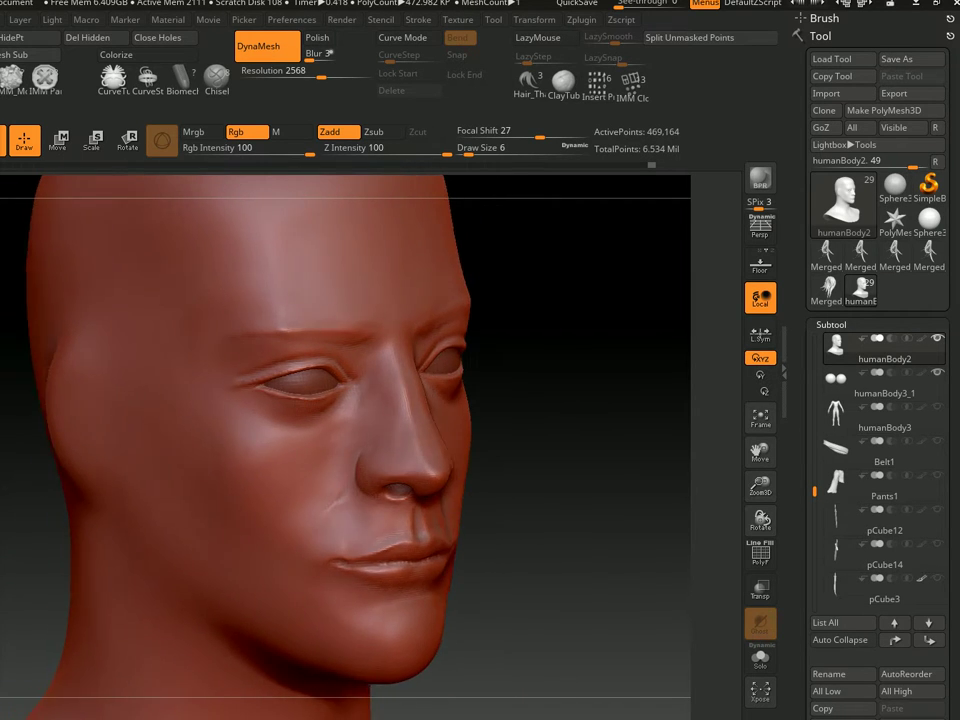
{"action": "mouse_move", "coordinate": [260, 400]}
{"action": "right_mouse_down"}
{"action": "mouse_move", "coordinate": [439, 454]}
{"action": "mouse_move", "coordinate": [470, 430]}
{"action": "right_mouse_up"}
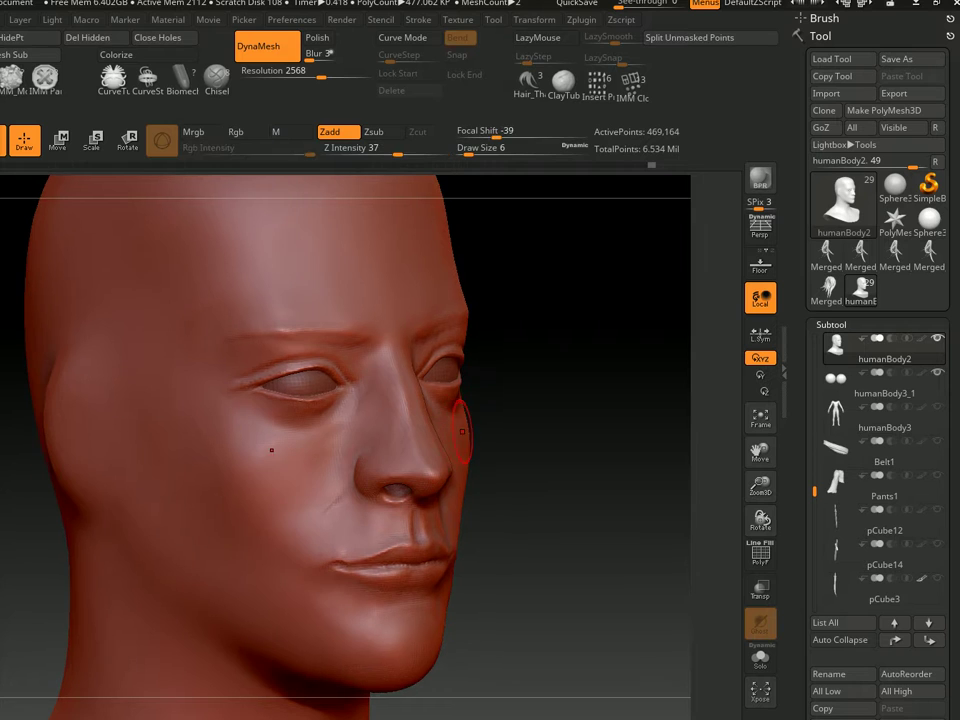
{"action": "right_click_drag", "start_coordinate": [440, 478], "coordinate": [504, 447]}
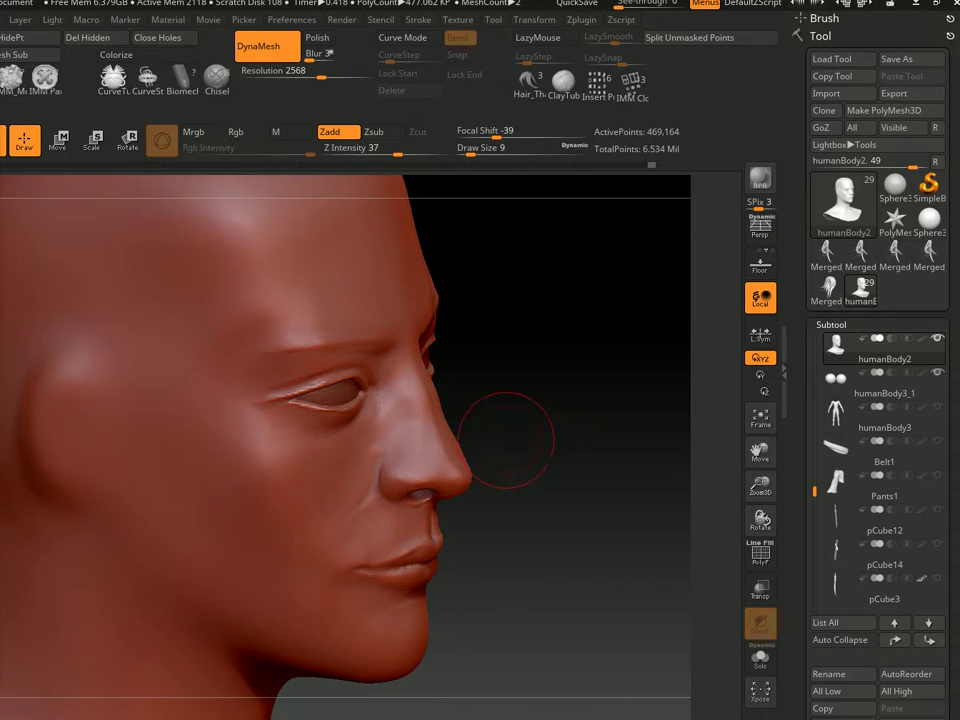
{"action": "mouse_move", "coordinate": [497, 430]}
{"action": "right_mouse_down"}
{"action": "mouse_move", "coordinate": [473, 468]}
{"action": "mouse_move", "coordinate": [386, 456]}
{"action": "right_mouse_up"}
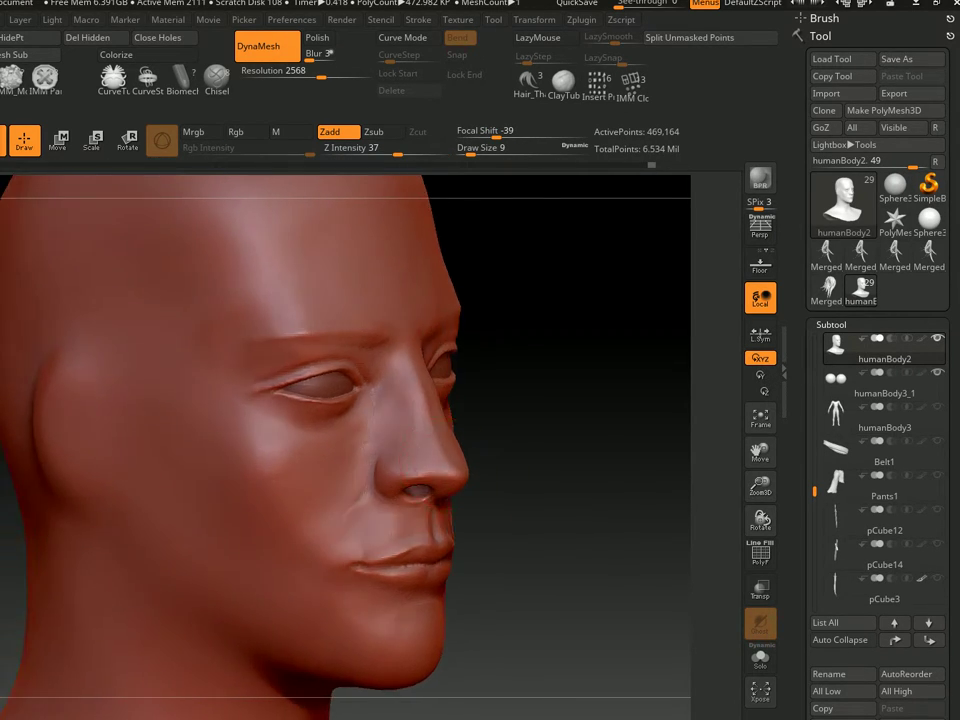
{"action": "type", "text": "s"}
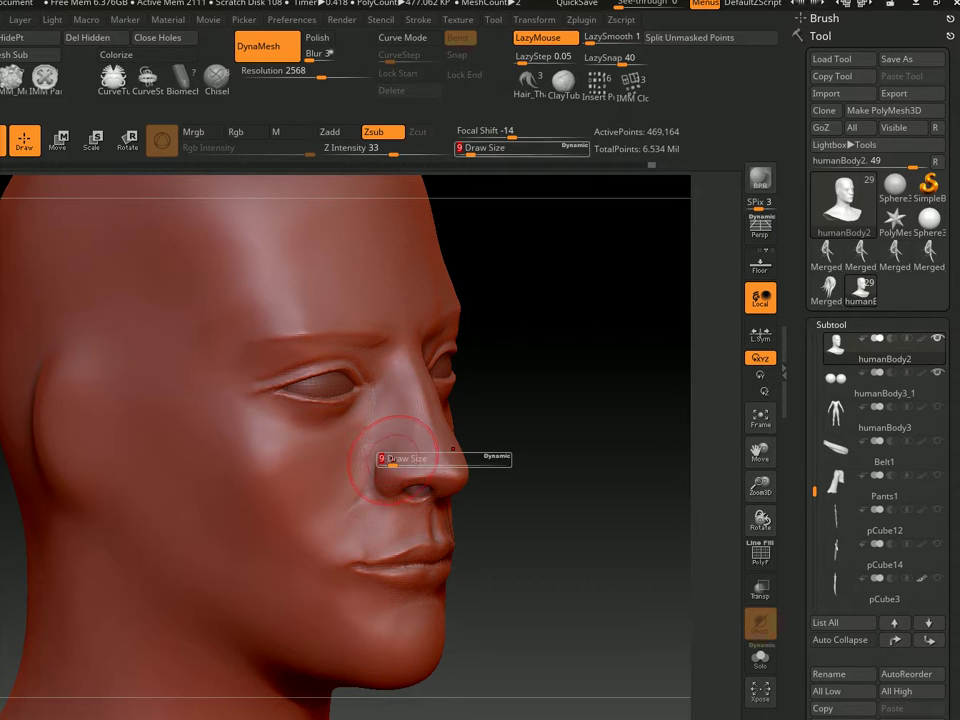
{"action": "type", "text": "2"}
{"action": "key", "text": "Return"}
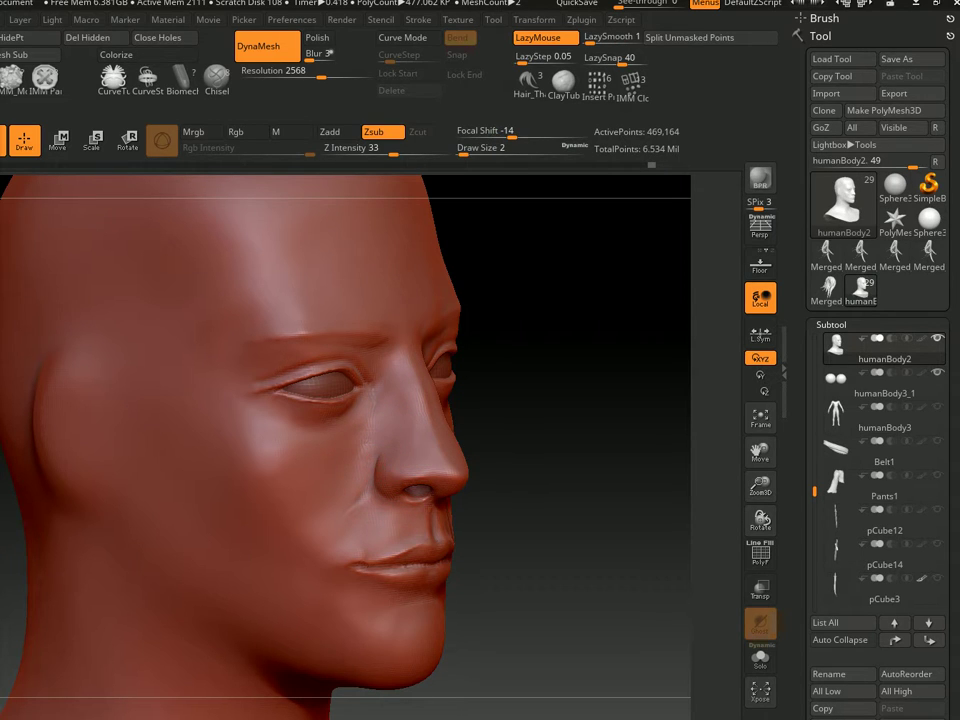
Smooth the crease beside the nose with the building-up brush at size 4
{"action": "right_click_drag", "start_coordinate": [440, 451], "coordinate": [431, 442]}
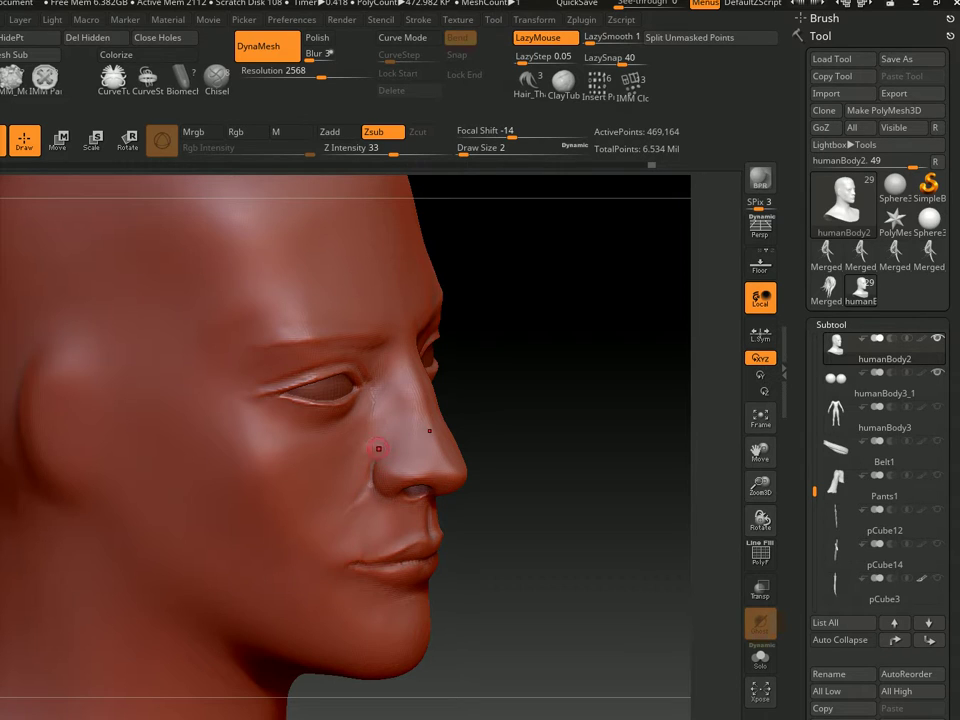
{"action": "key", "text": "b"}
{"action": "key", "text": "s"}
{"action": "key", "text": "t"}
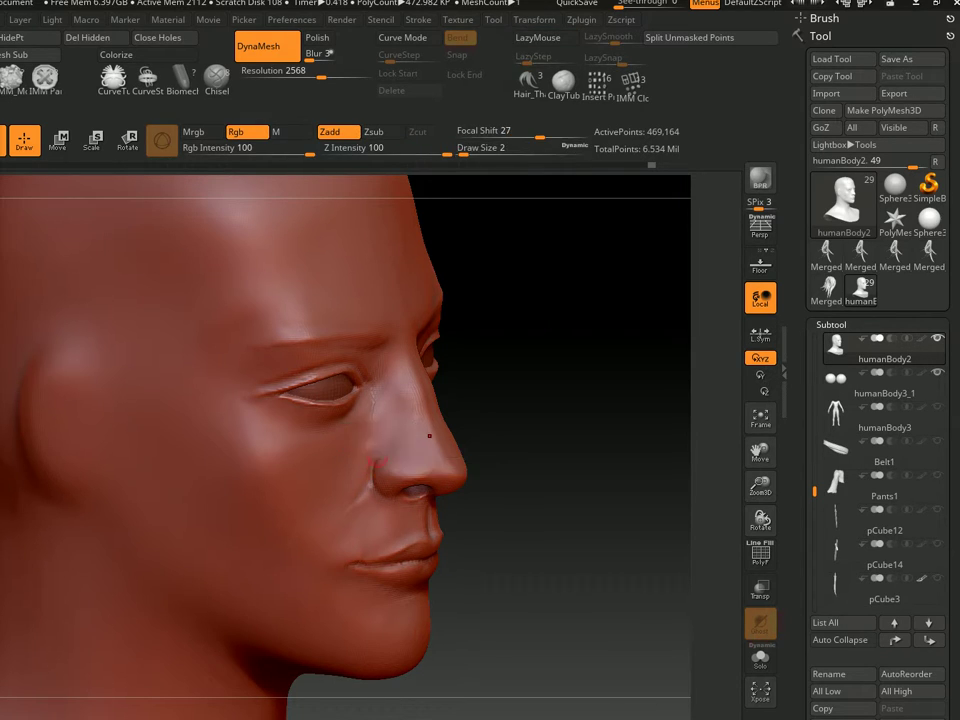
{"action": "key", "text": "s"}
{"action": "key", "text": "u"}
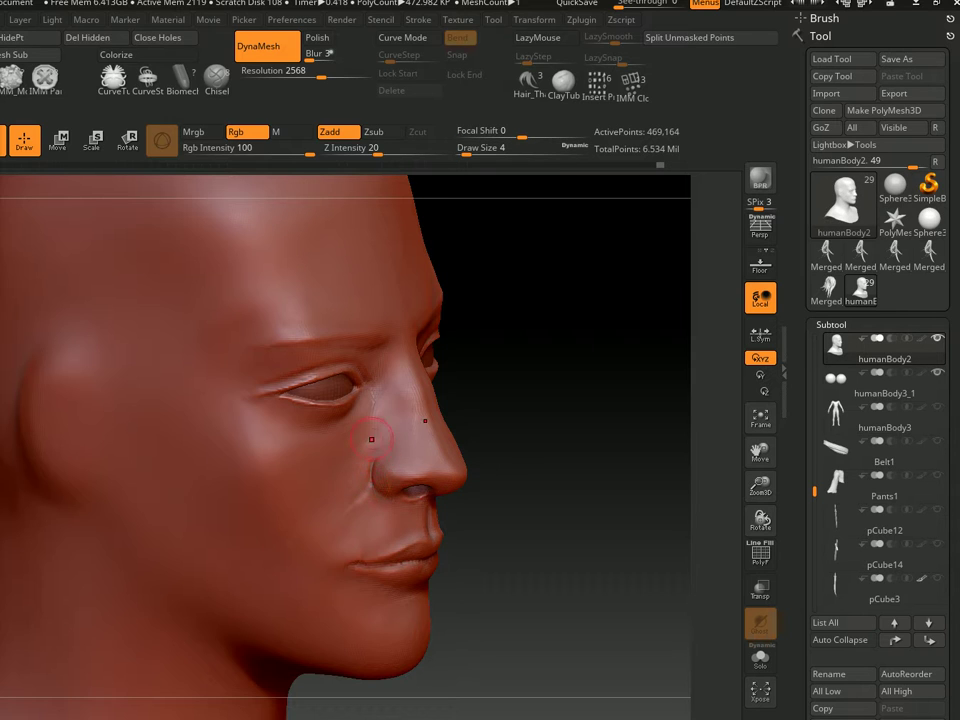
Refine the nasolabial fold at sizes 2 and 4, smoothing beside the nostril
{"action": "right_click_drag", "start_coordinate": [371, 439], "coordinate": [439, 386]}
{"action": "key", "text": "s"}
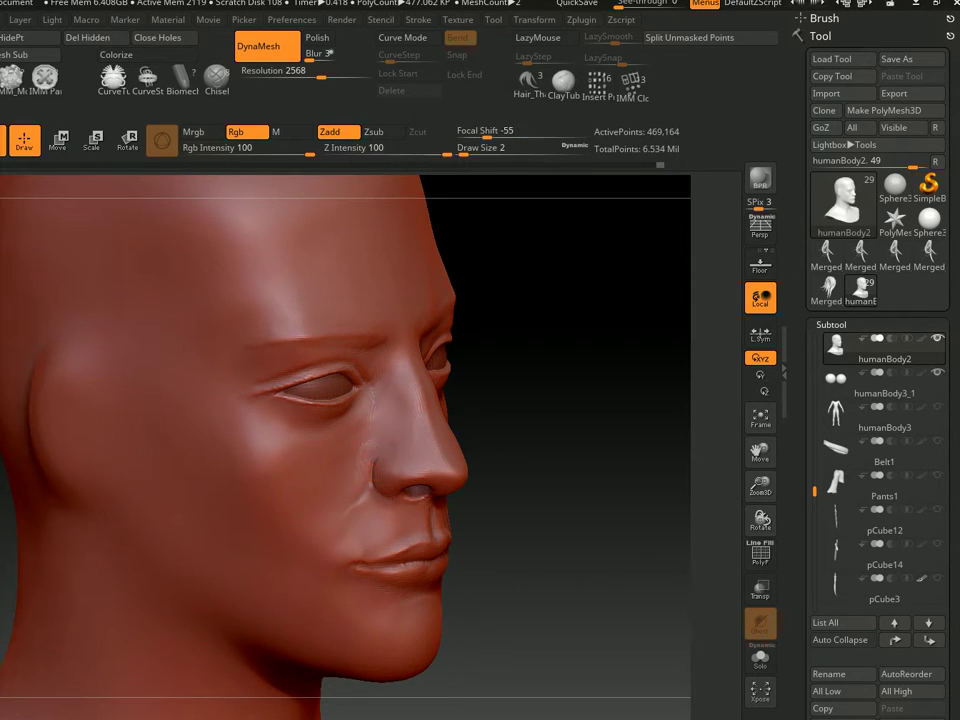
{"action": "key", "text": "shift"}
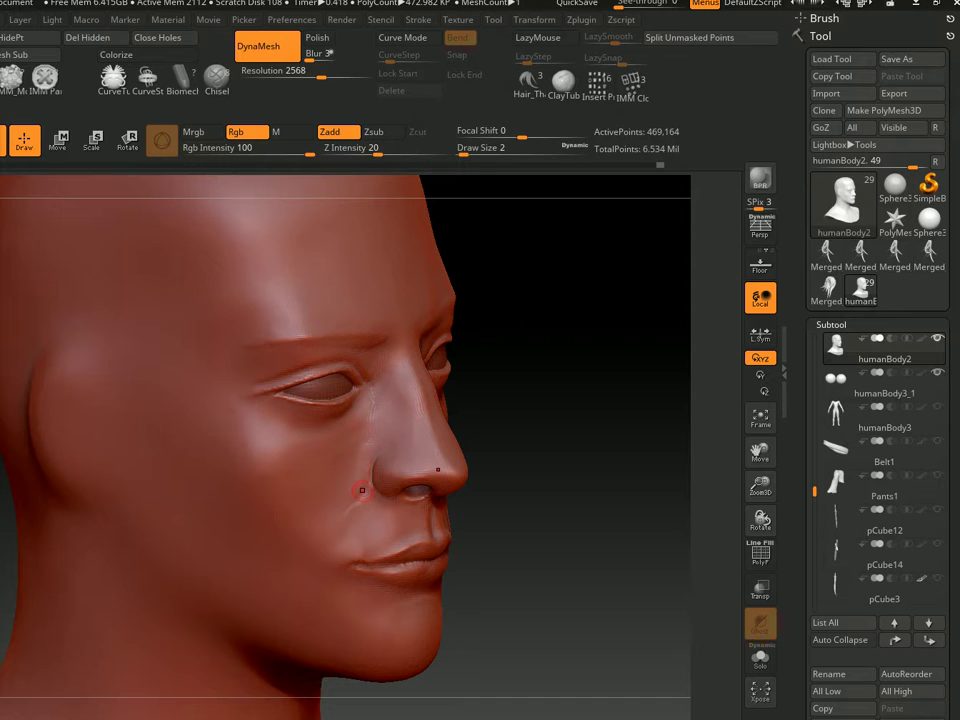
{"action": "key", "text": "s"}
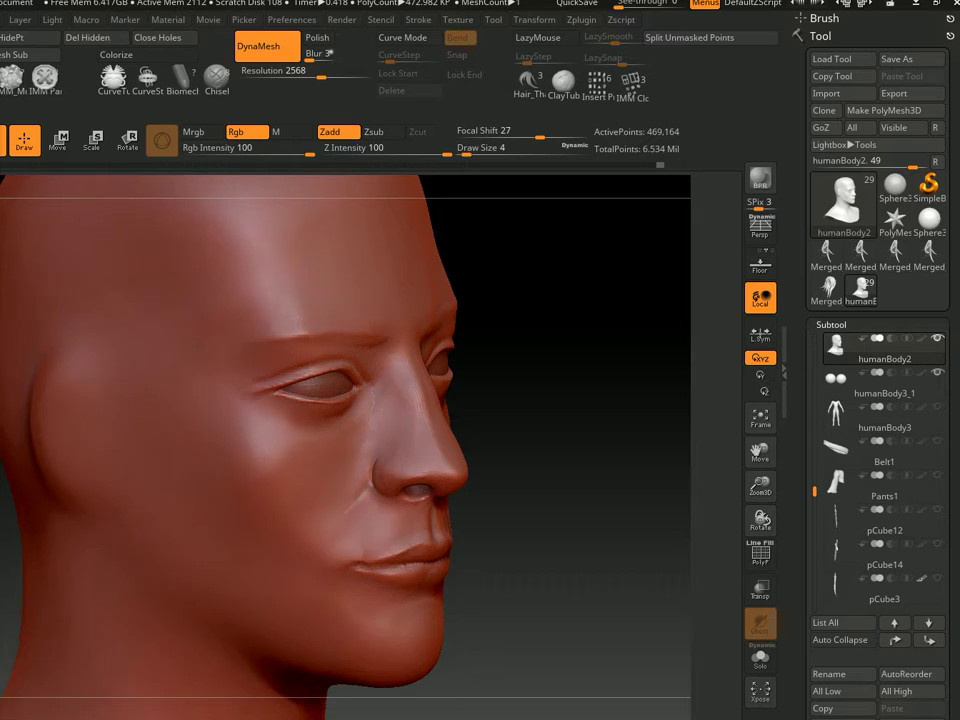
{"action": "right_click_drag", "start_coordinate": [384, 428], "coordinate": [392, 456]}
{"action": "key", "text": "shift"}
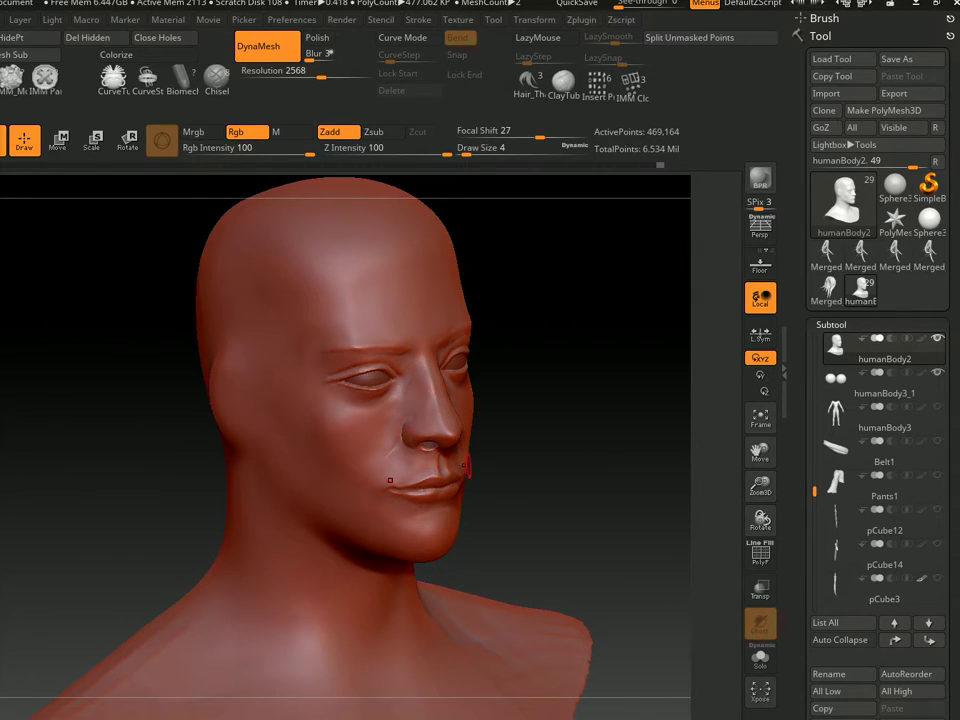
Bring the lips up close in a frontal view and smooth along the lip
{"action": "right_click_drag", "start_coordinate": [443, 404], "coordinate": [408, 472], "text": "ctrl"}
{"action": "key", "text": "shift"}
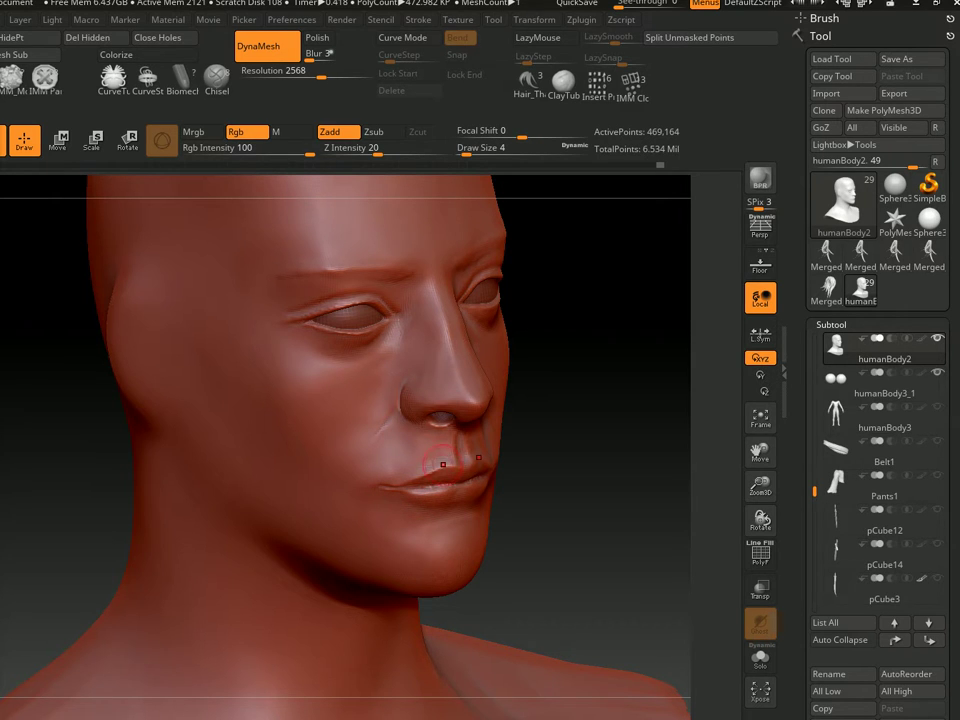
{"action": "right_click_drag", "start_coordinate": [443, 464], "coordinate": [400, 487]}
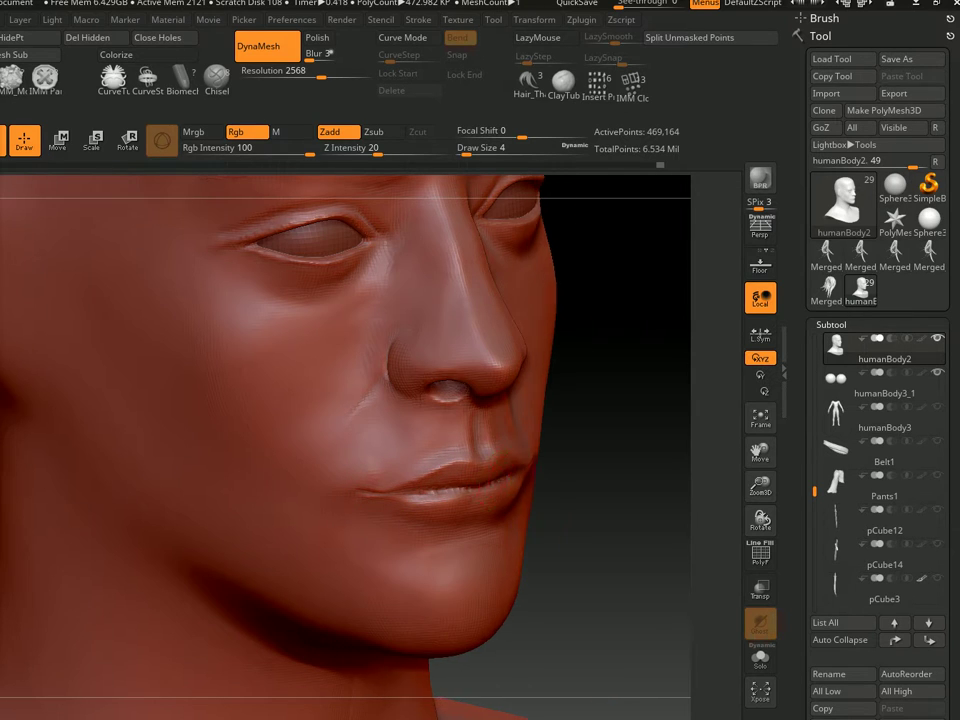
{"action": "right_click_drag", "start_coordinate": [400, 487], "coordinate": [534, 477]}
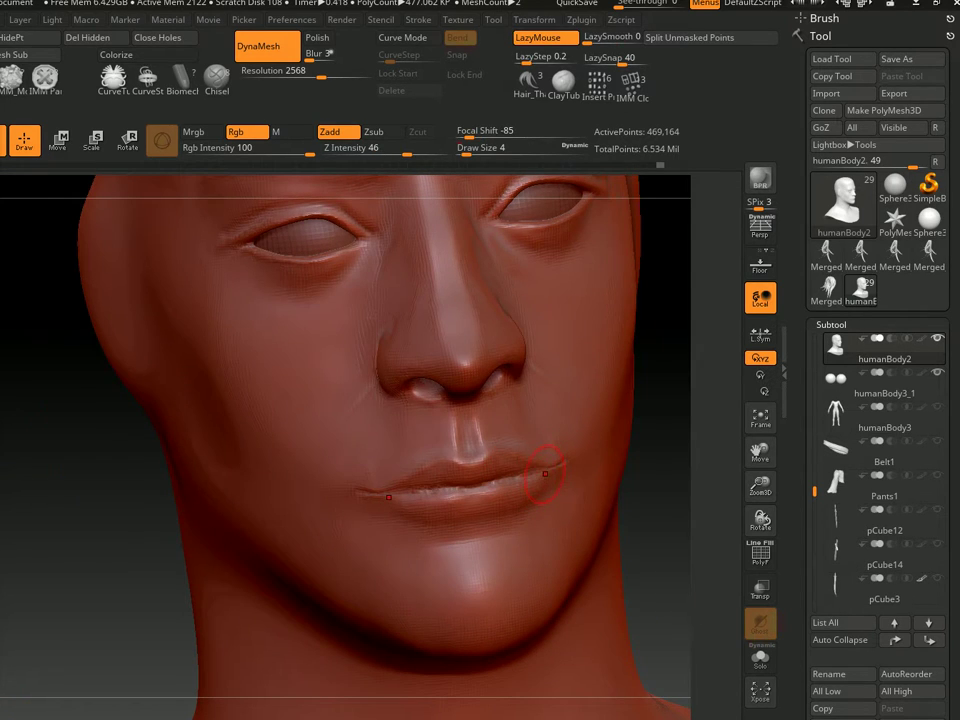
Set the fine lip brush to Draw Size 2 and orbit to inspect the lip line
{"action": "key", "text": "s"}
{"action": "left_click", "coordinate": [545, 474]}
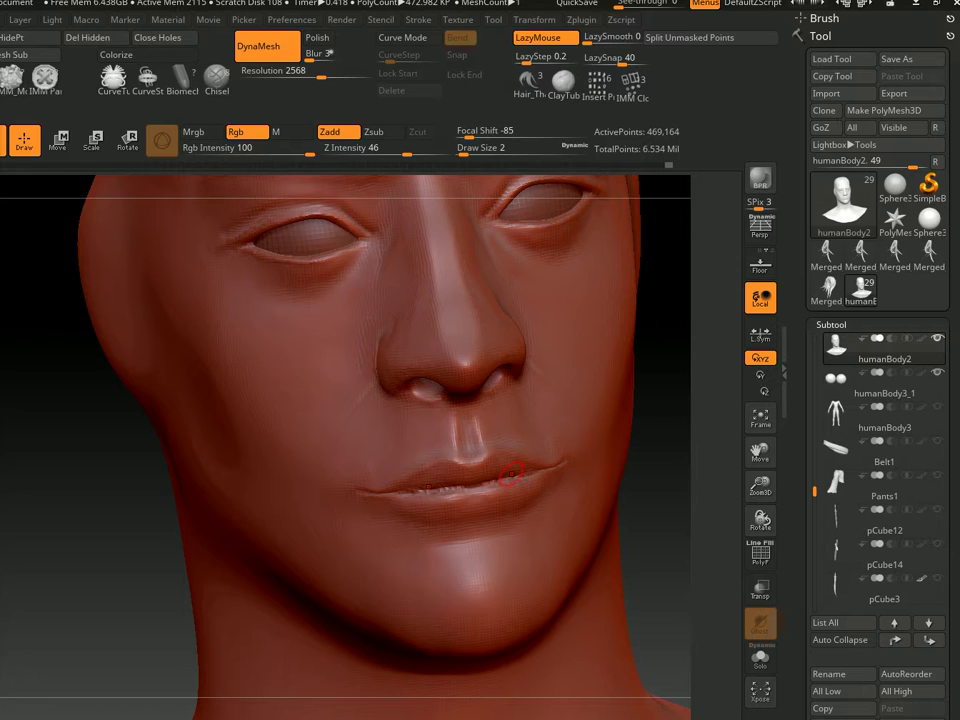
{"action": "key", "text": "bracketleft"}
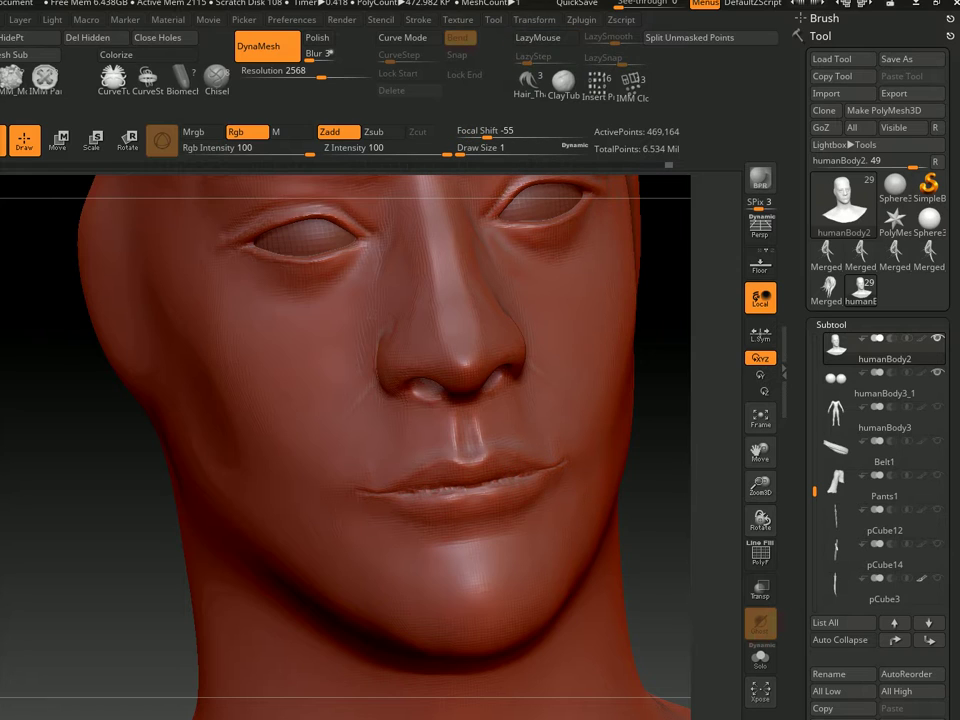
{"action": "right_click_drag", "start_coordinate": [522, 473], "coordinate": [529, 477]}
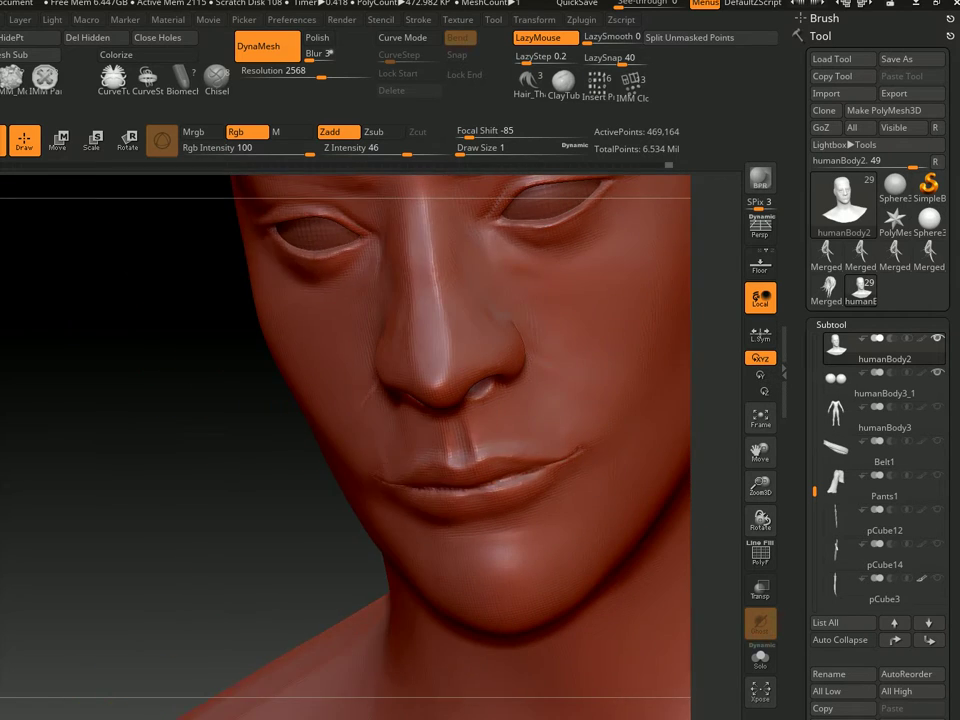
{"action": "type", "text": "s2"}
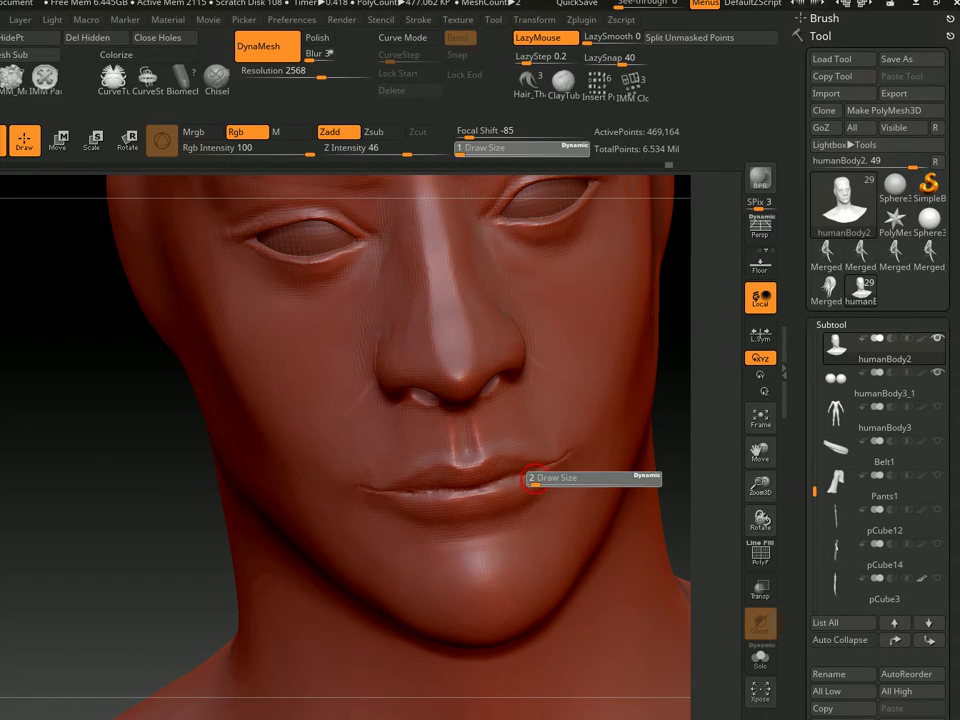
{"action": "key", "text": "Return"}
{"action": "key", "text": "s"}
{"action": "key", "text": "Return"}
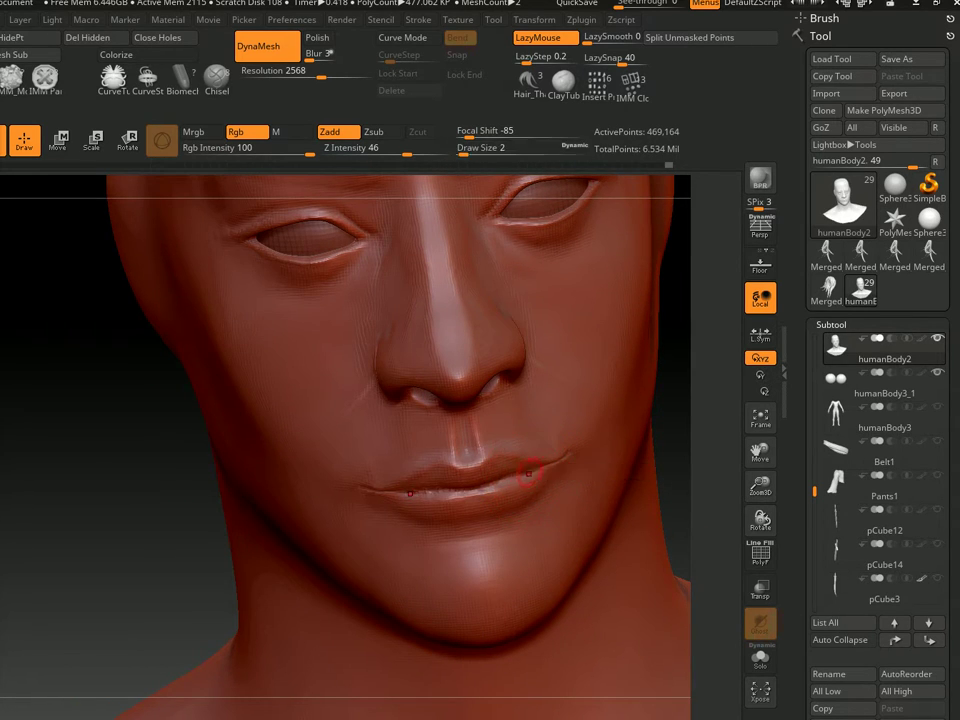
{"action": "right_click_drag", "start_coordinate": [516, 474], "coordinate": [478, 484]}
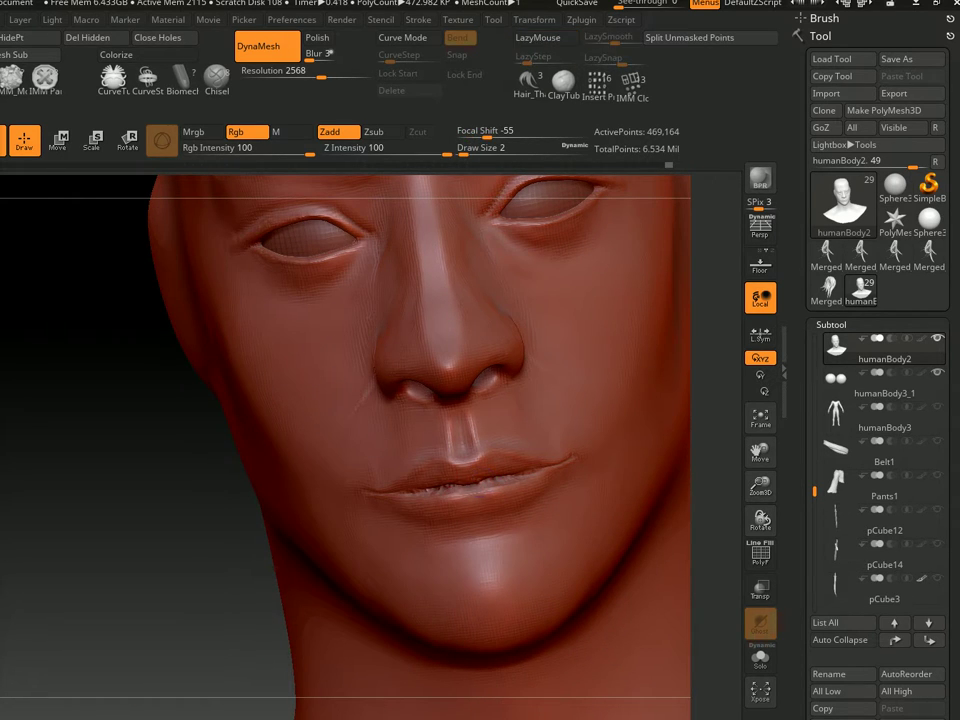
{"action": "mouse_move", "coordinate": [491, 486]}
{"action": "right_mouse_down"}
{"action": "mouse_move", "coordinate": [440, 492]}
{"action": "mouse_move", "coordinate": [569, 450]}
{"action": "mouse_move", "coordinate": [467, 488]}
{"action": "mouse_move", "coordinate": [396, 496]}
{"action": "right_mouse_up"}
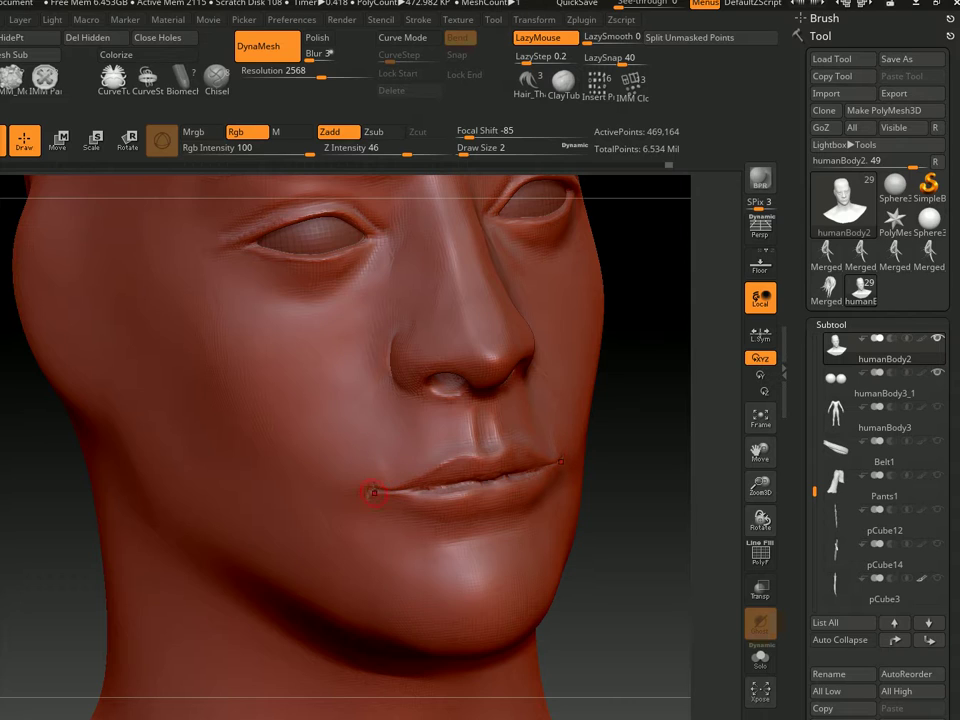
Deepen the mouth corners with a full-strength Zadd brush at size 2, then enlarge it
{"action": "key", "text": "b"}
{"action": "key", "text": "s"}
{"action": "key", "text": "t"}
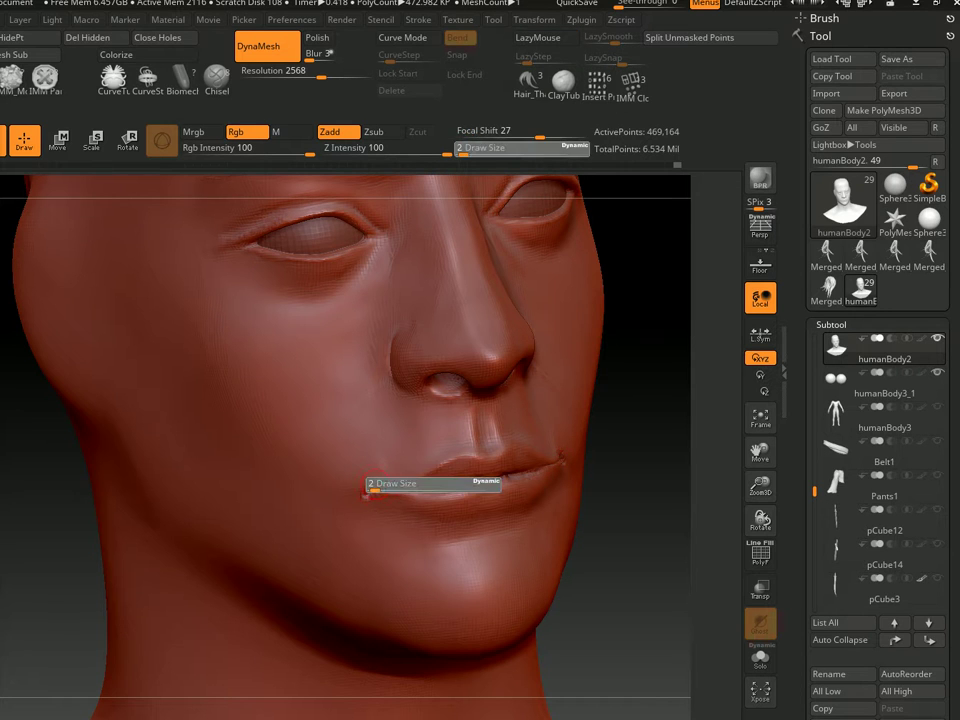
{"action": "mouse_move", "coordinate": [368, 490]}
{"action": "right_mouse_down"}
{"action": "mouse_move", "coordinate": [427, 466]}
{"action": "mouse_move", "coordinate": [415, 460]}
{"action": "right_mouse_up"}
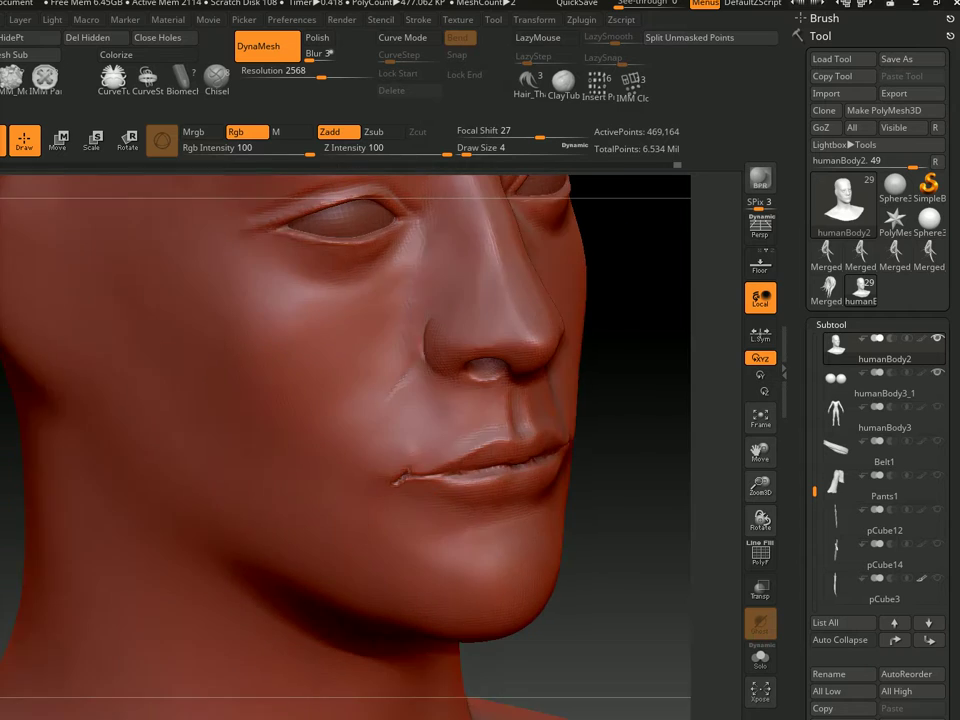
{"action": "key", "text": "bracketleft"}
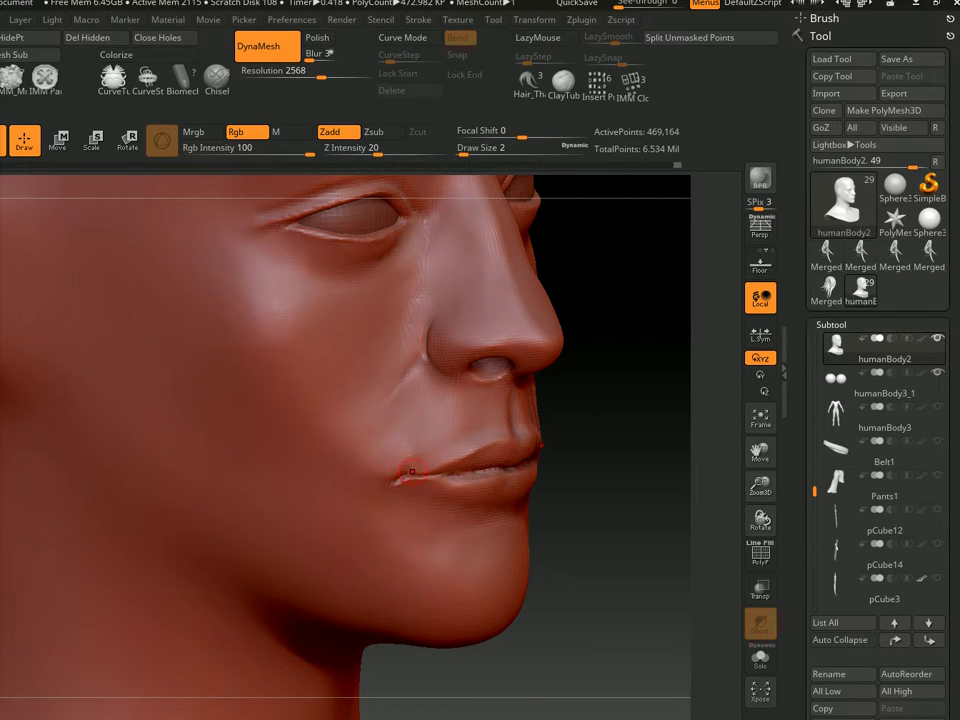
{"action": "mouse_move", "coordinate": [407, 454]}
{"action": "right_mouse_down"}
{"action": "mouse_move", "coordinate": [330, 450]}
{"action": "mouse_move", "coordinate": [467, 446]}
{"action": "mouse_move", "coordinate": [398, 414]}
{"action": "right_mouse_up"}
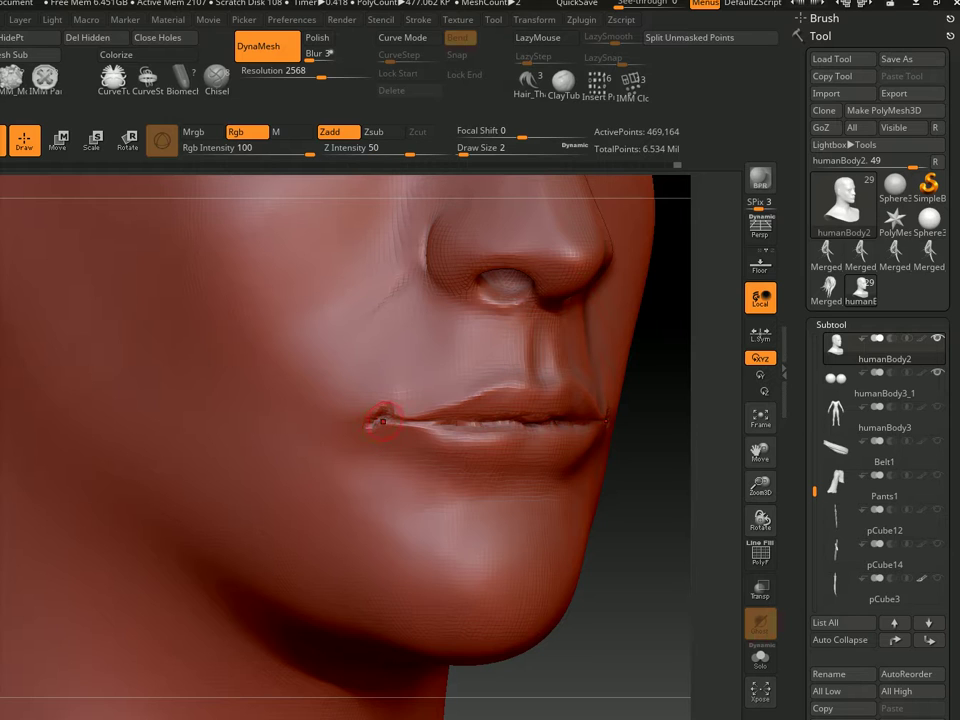
{"action": "key", "text": "s"}
{"action": "left_click_drag", "start_coordinate": [382, 424], "coordinate": [383, 422]}
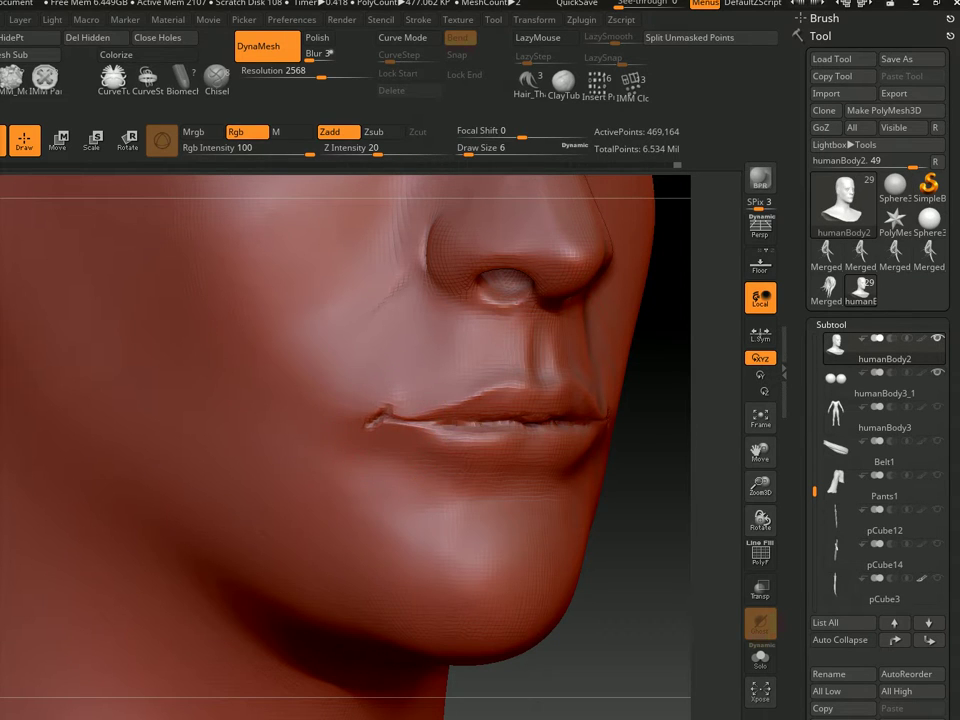
{"action": "mouse_move", "coordinate": [374, 405]}
{"action": "right_mouse_down"}
{"action": "mouse_move", "coordinate": [426, 378]}
{"action": "mouse_move", "coordinate": [398, 398]}
{"action": "right_mouse_up"}
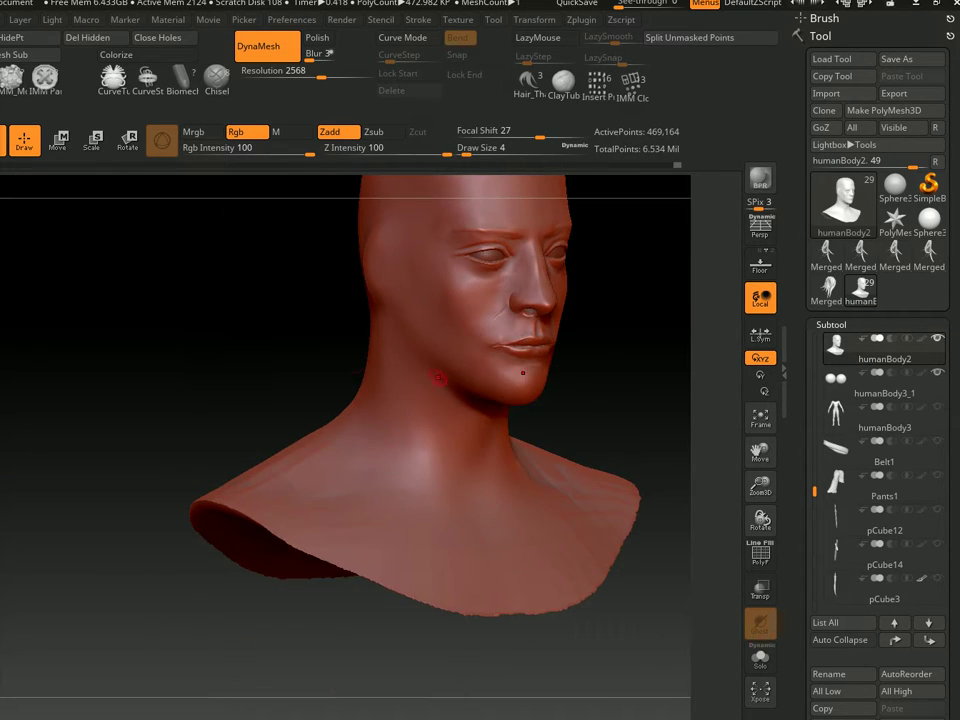
Enable LazyMouse and carve a fine lip parting line at the smallest brush size
{"action": "left_click_drag", "start_coordinate": [505, 378], "coordinate": [424, 469]}
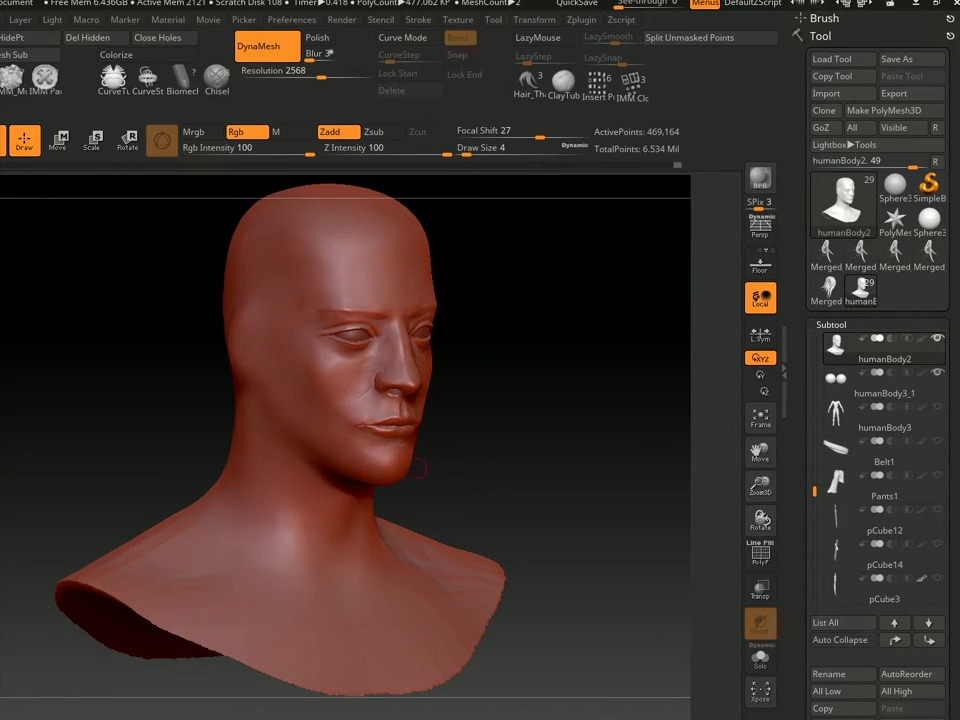
{"action": "mouse_move", "coordinate": [349, 446]}
{"action": "left_mouse_down"}
{"action": "mouse_move", "coordinate": [420, 424]}
{"action": "mouse_move", "coordinate": [333, 409]}
{"action": "left_mouse_up"}
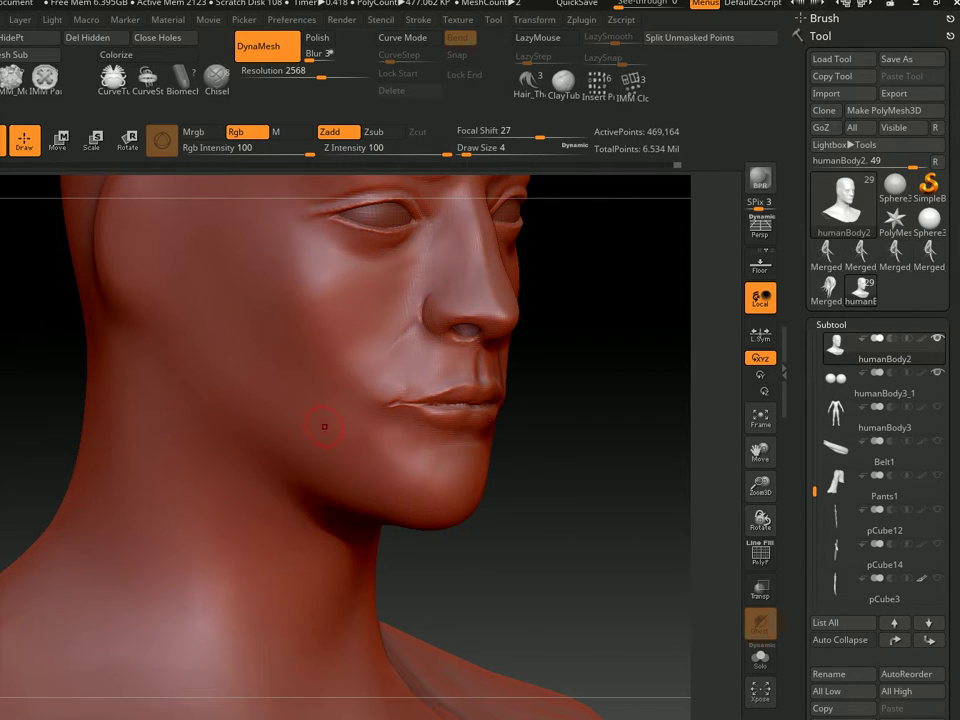
{"action": "key", "text": "l"}
{"action": "key", "text": "o"}
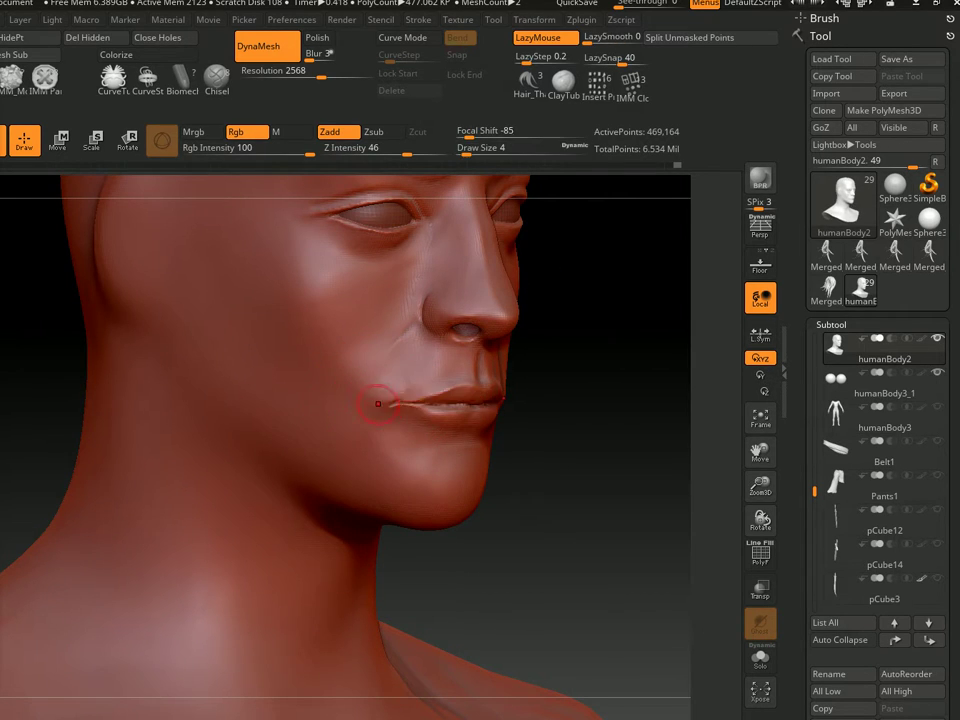
{"action": "scroll", "coordinate": [378, 404], "scroll_direction": "up", "scroll_amount": 3}
{"action": "key", "text": "s"}
{"action": "left_click", "coordinate": [411, 396]}
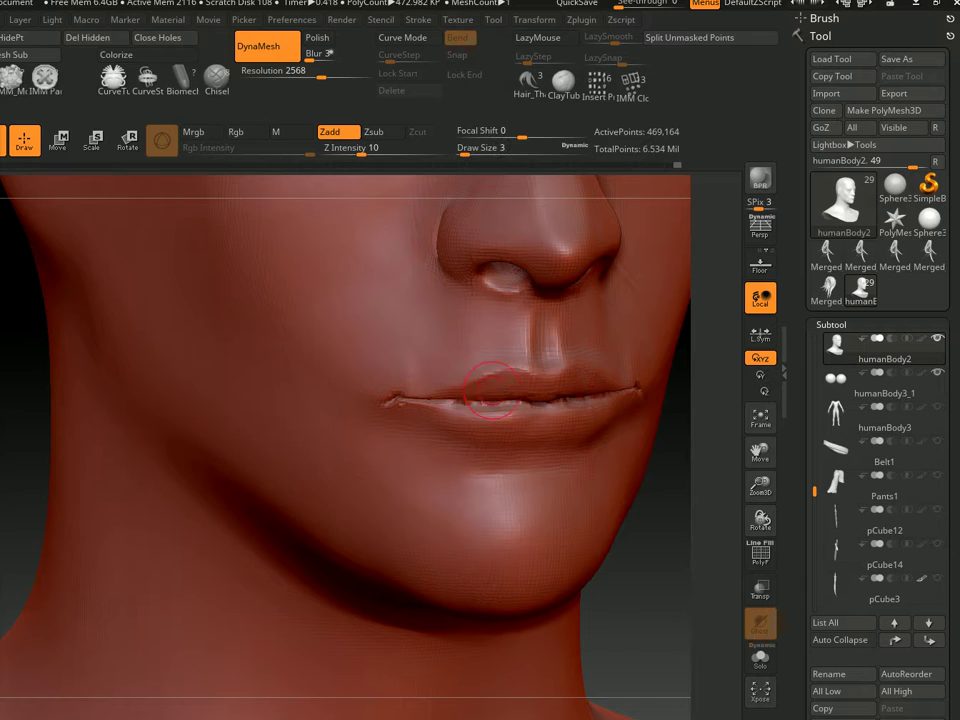
{"action": "left_click_drag", "start_coordinate": [493, 385], "coordinate": [481, 388]}
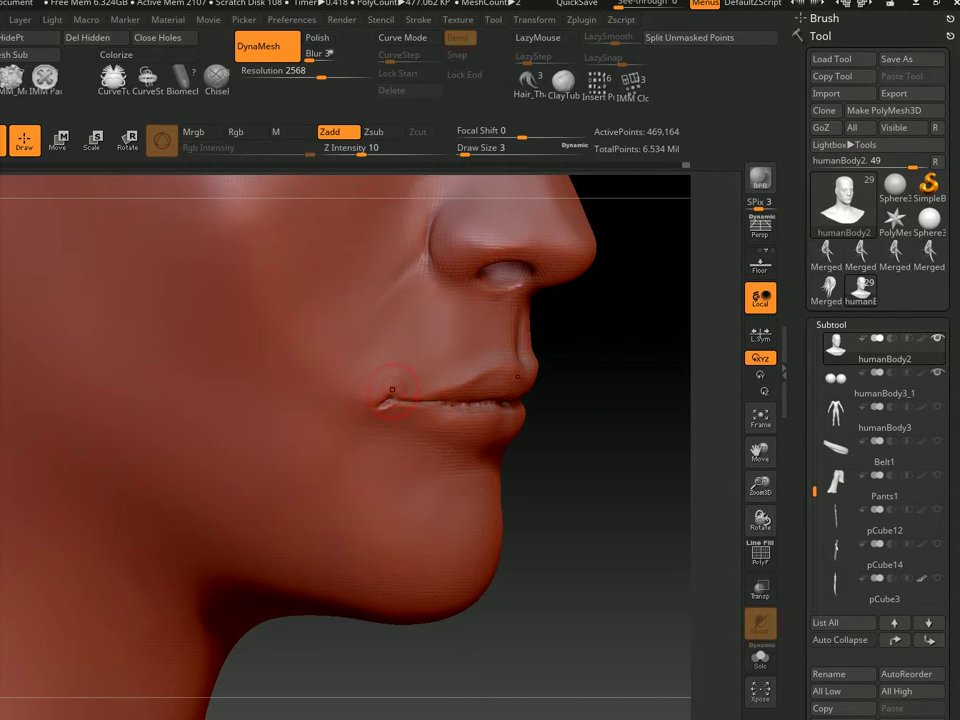
Set Draw Size 6 and view the mouth corners from frontal, three-quarter and profile angles
{"action": "type", "text": "s"}
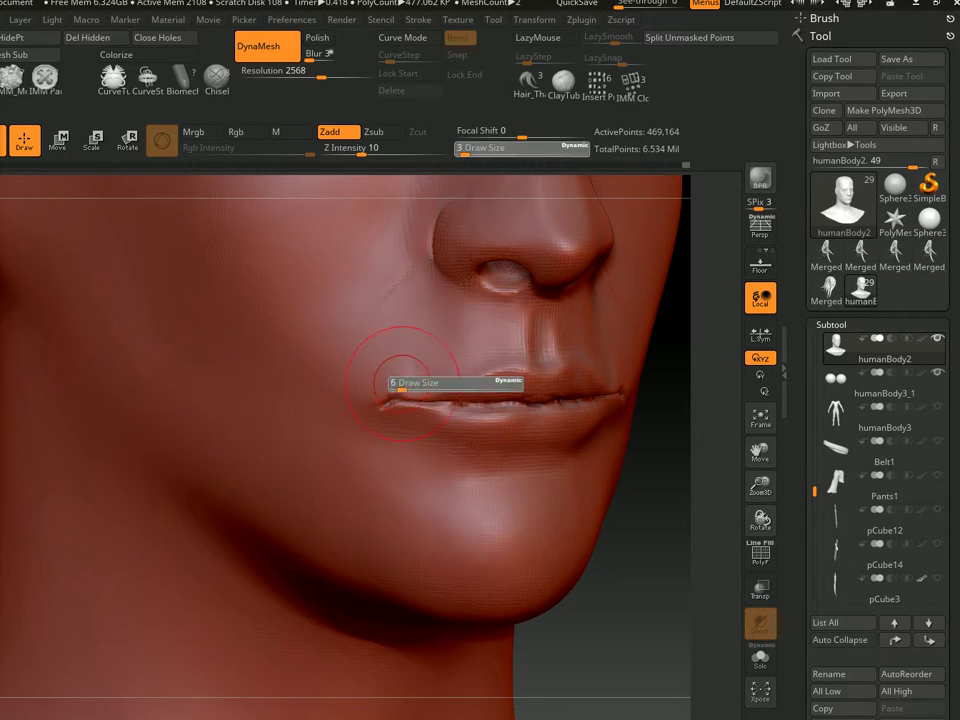
{"action": "type", "text": "6"}
{"action": "key", "text": "Return"}
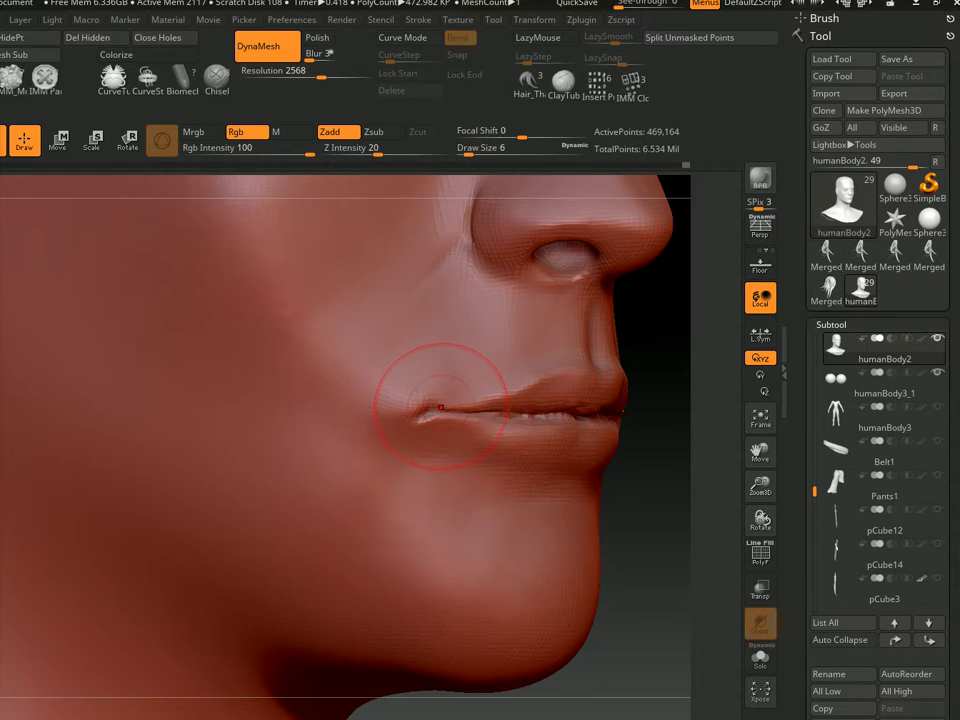
{"action": "right_click_drag", "start_coordinate": [497, 407], "coordinate": [480, 402]}
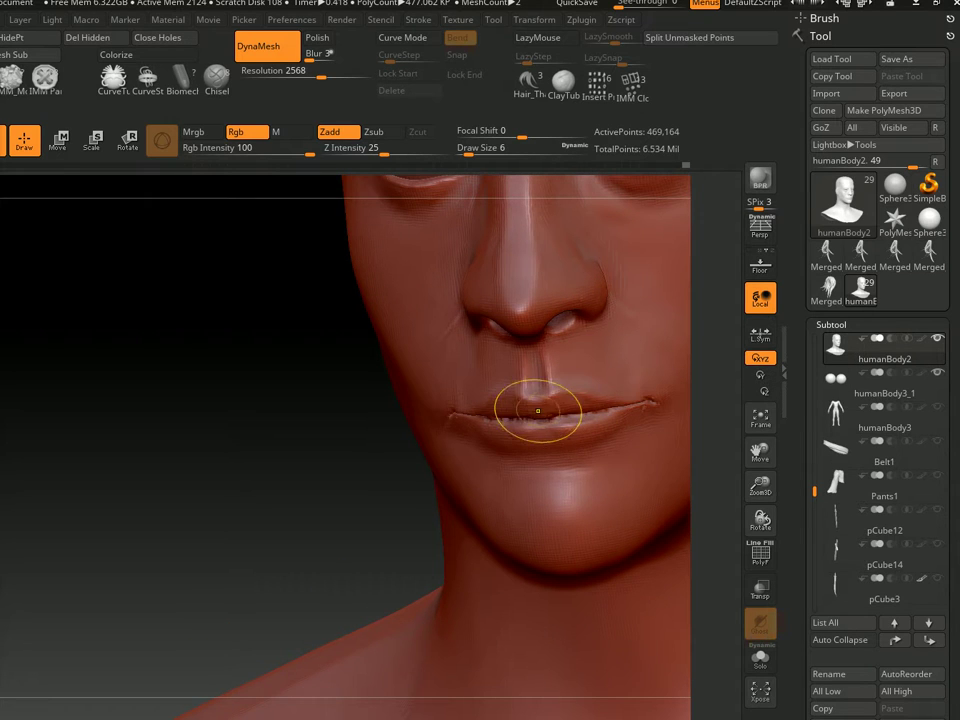
{"action": "right_click_drag", "start_coordinate": [522, 420], "coordinate": [341, 450]}
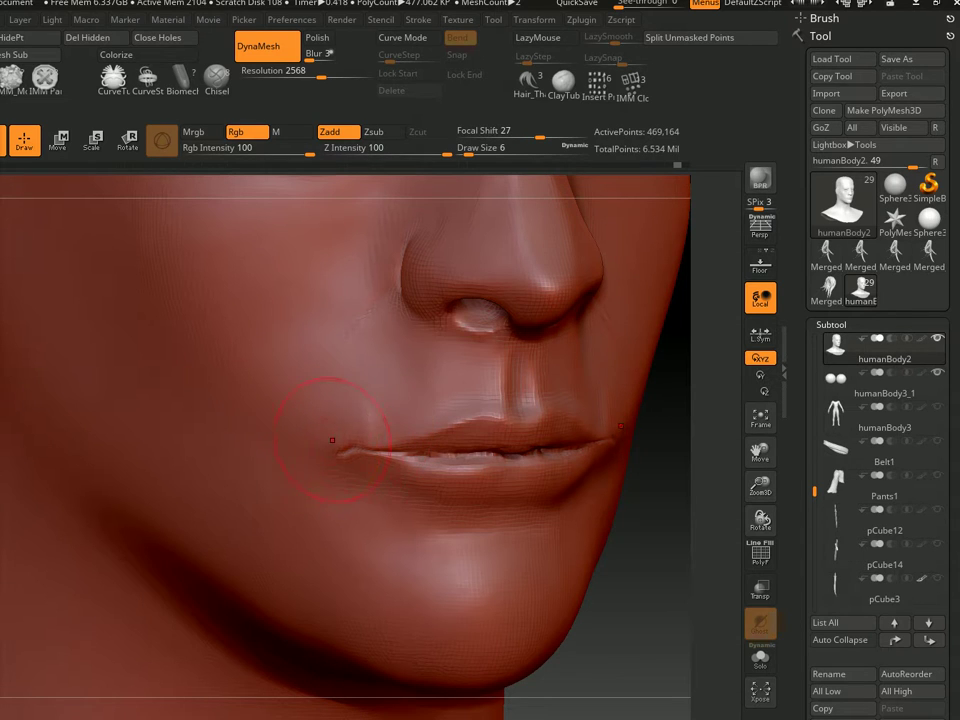
{"action": "right_click_drag", "start_coordinate": [340, 450], "coordinate": [358, 456]}
Carve the right mouth corner deeper and longer with LazyMouse and brush size 2–4
{"action": "key", "text": "l"}
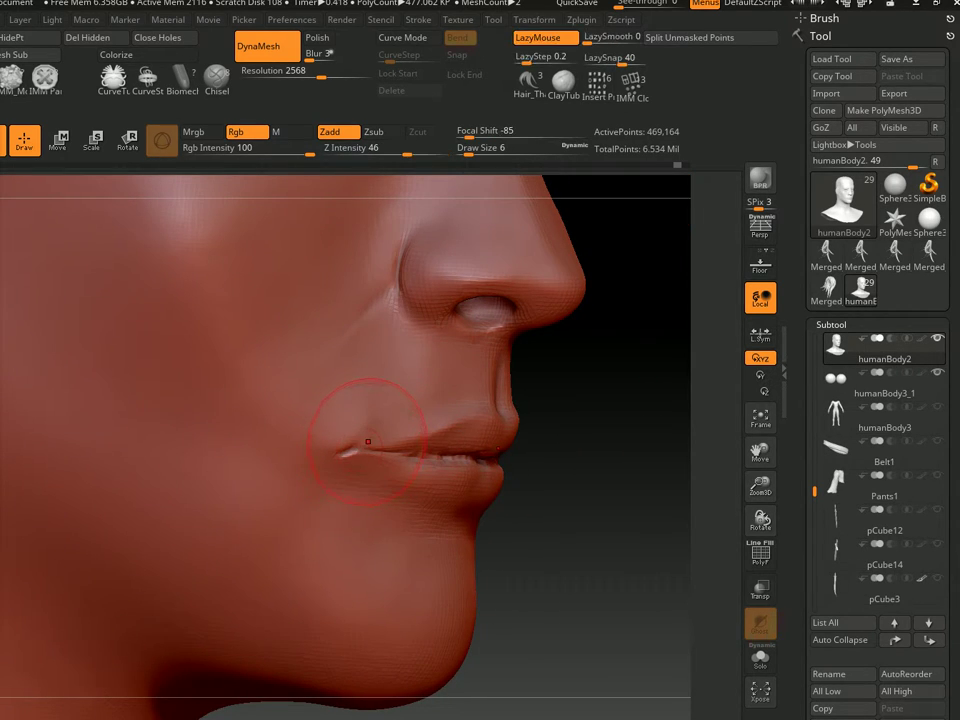
{"action": "key", "text": "s"}
{"action": "left_click_drag", "start_coordinate": [358, 455], "coordinate": [351, 452]}
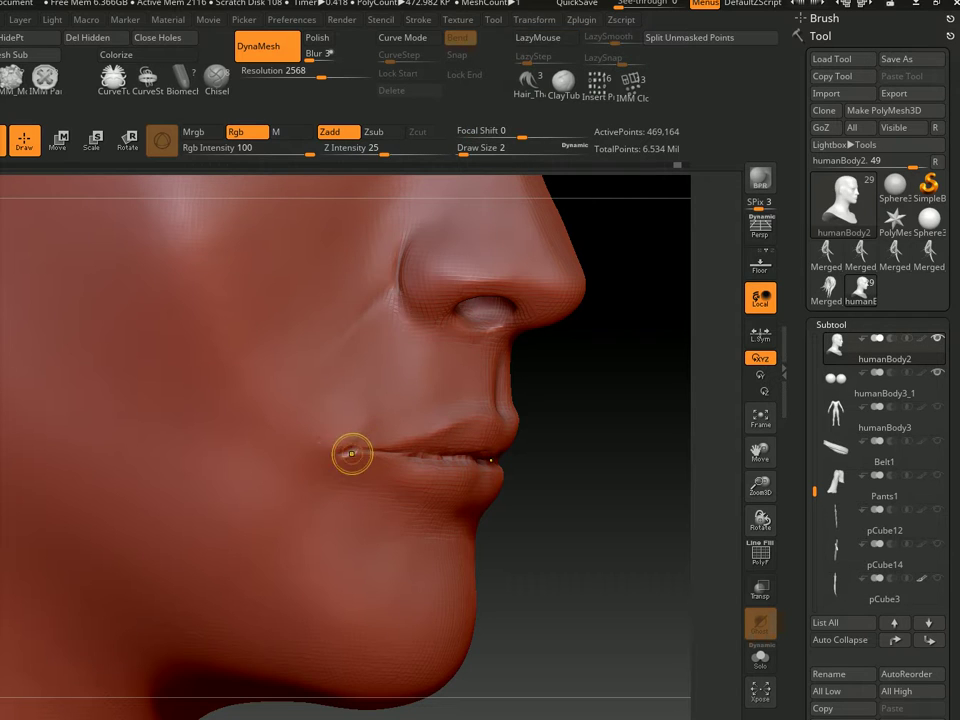
{"action": "right_click_drag", "start_coordinate": [364, 452], "coordinate": [352, 452]}
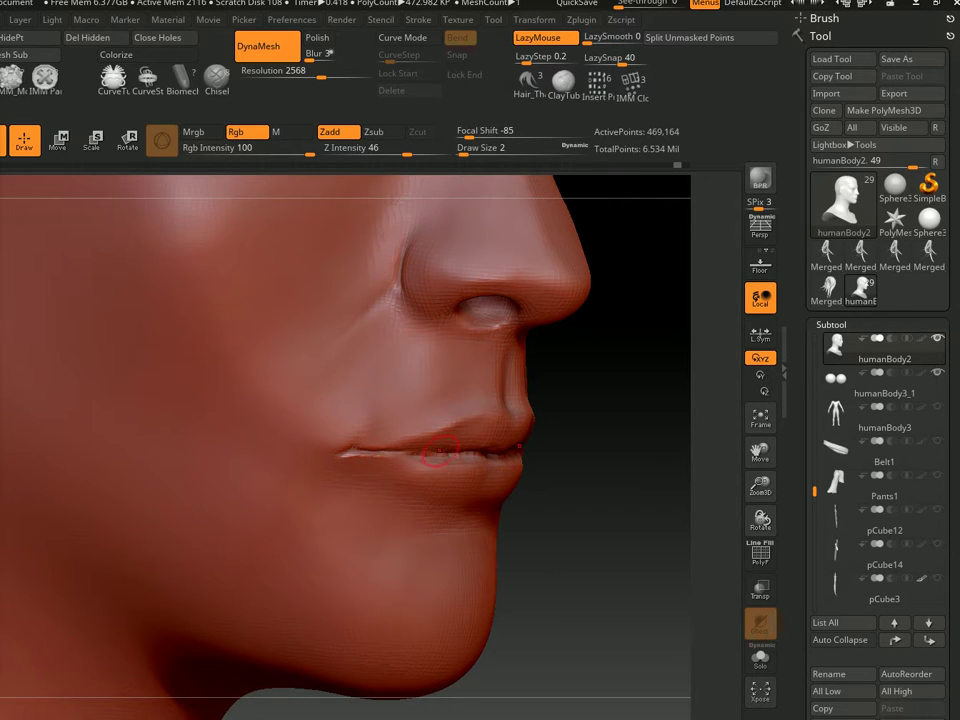
{"action": "right_click_drag", "start_coordinate": [437, 452], "coordinate": [230, 430]}
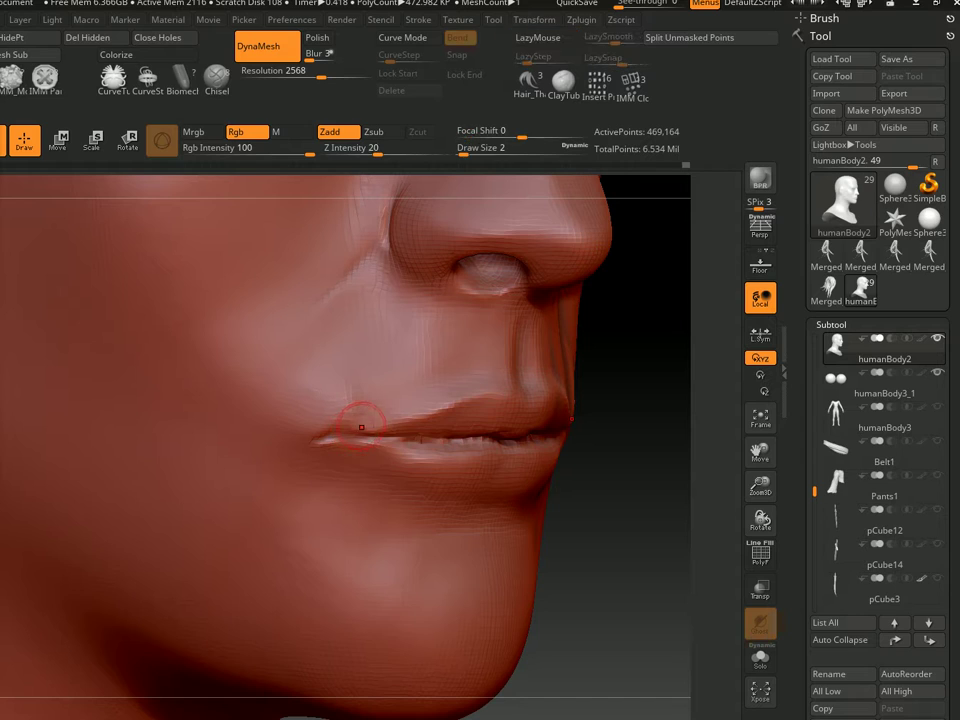
{"action": "key", "text": "s"}
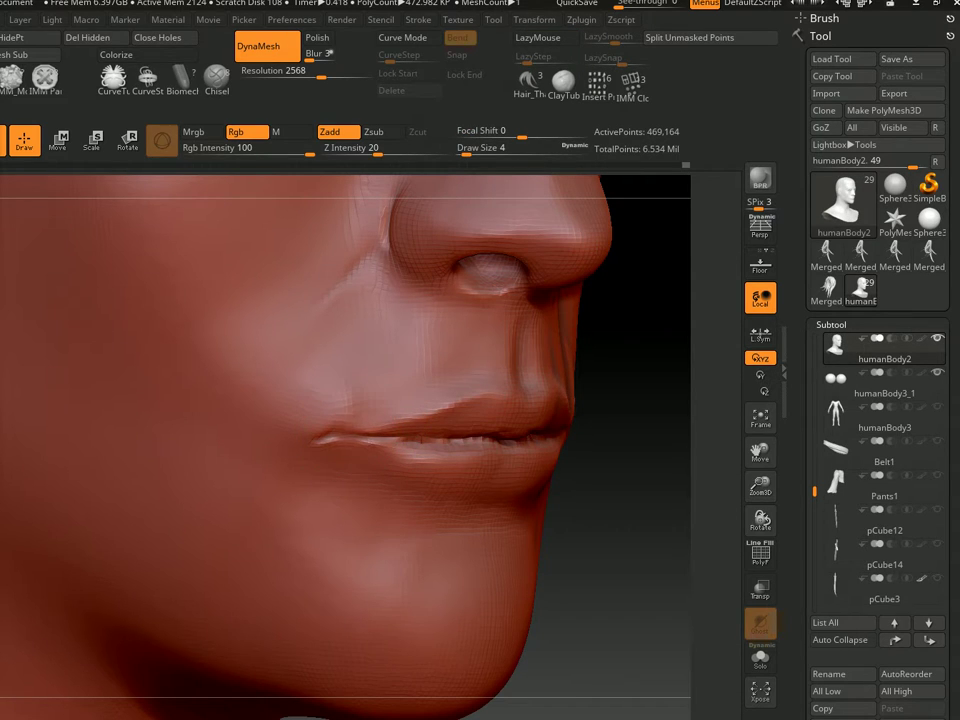
{"action": "mouse_move", "coordinate": [418, 381]}
{"action": "right_mouse_down"}
{"action": "mouse_move", "coordinate": [476, 441]}
{"action": "mouse_move", "coordinate": [602, 375]}
{"action": "mouse_move", "coordinate": [536, 364]}
{"action": "right_mouse_up"}
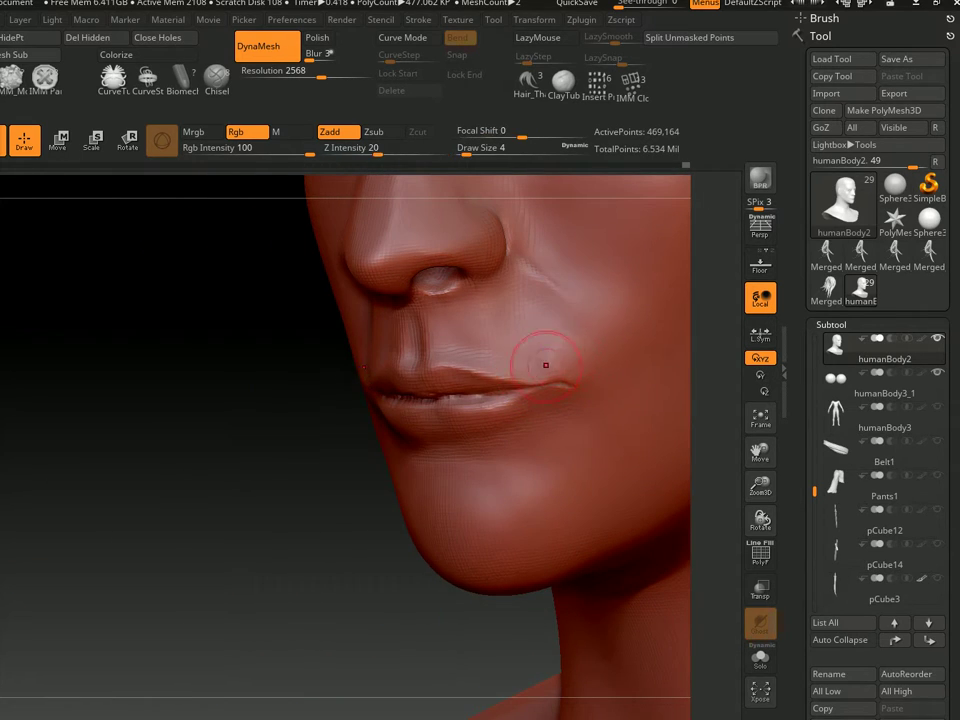
{"action": "left_click_drag", "start_coordinate": [553, 354], "coordinate": [549, 360]}
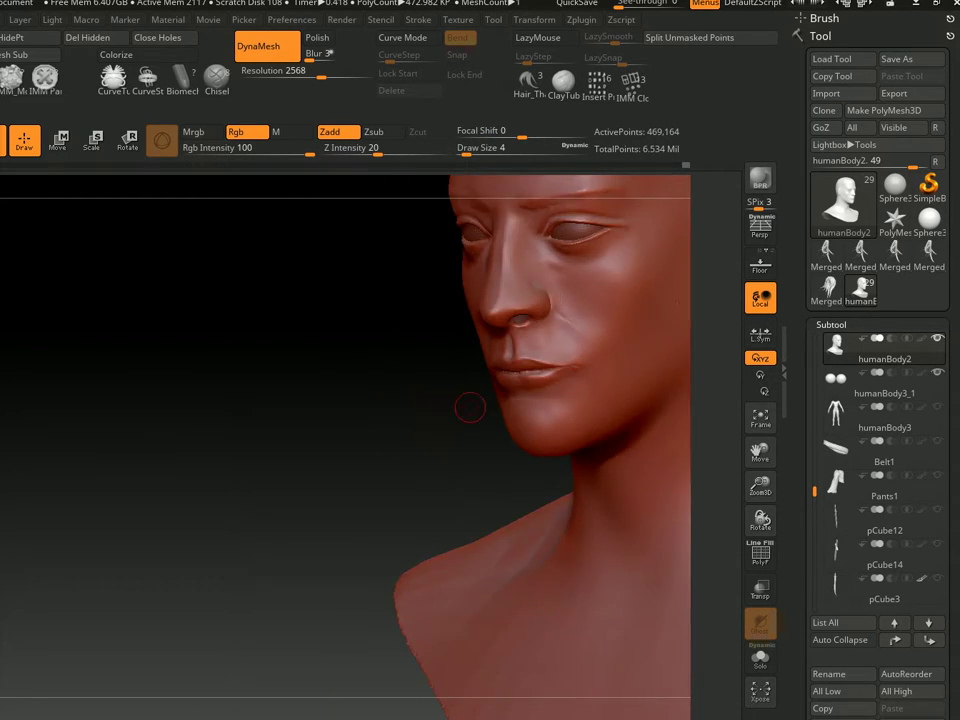
Refine the lips with brush size 6, then review the whole head in three-quarter view
{"action": "right_click_drag", "start_coordinate": [470, 407], "coordinate": [519, 369]}
{"action": "scroll", "coordinate": [449, 377], "scroll_direction": "up", "scroll_amount": 5}
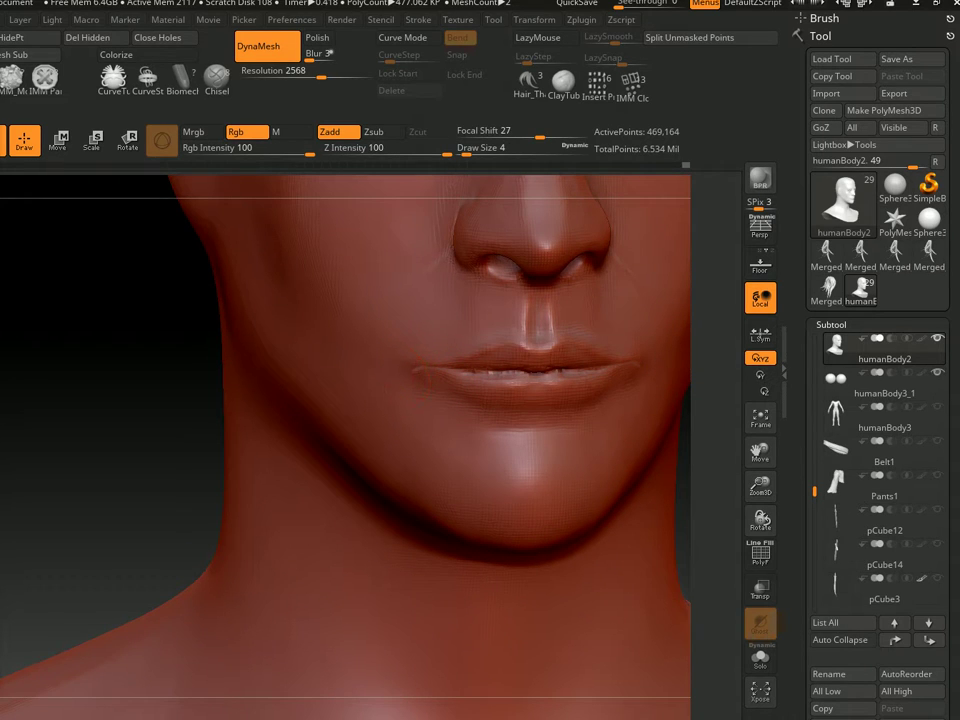
{"action": "key", "text": "s"}
{"action": "left_click_drag", "start_coordinate": [409, 364], "coordinate": [414, 366]}
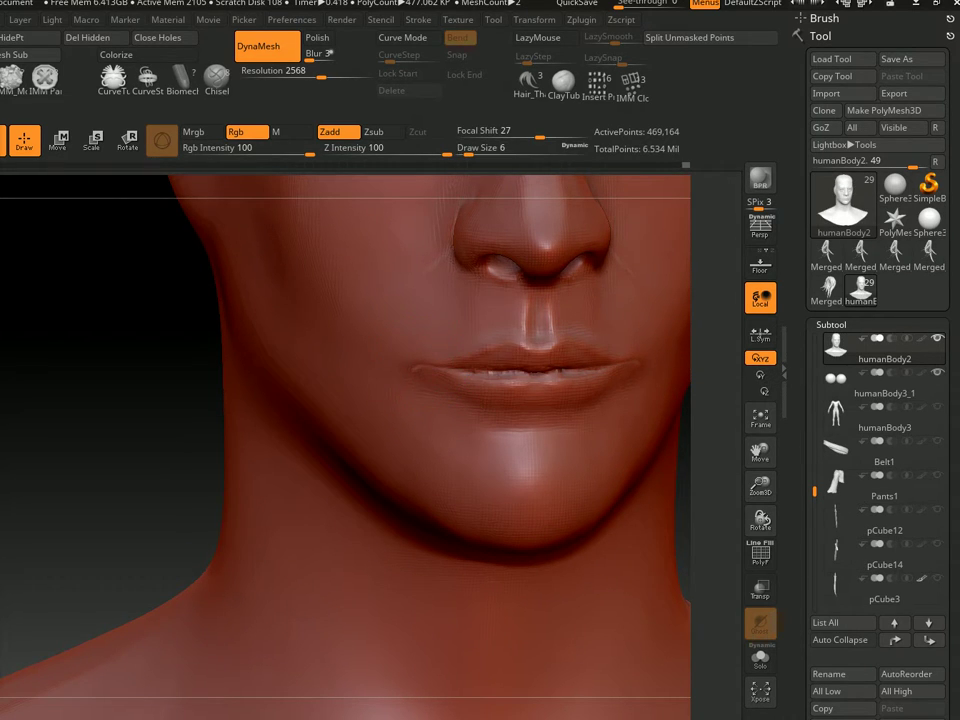
{"action": "scroll", "coordinate": [456, 311], "scroll_direction": "down", "scroll_amount": 5}
{"action": "mouse_move", "coordinate": [456, 320]}
{"action": "right_mouse_down"}
{"action": "mouse_move", "coordinate": [387, 470]}
{"action": "mouse_move", "coordinate": [345, 467]}
{"action": "right_mouse_up"}
Set the brush falloff to -55 and turn the full armored character to inspect the head
{"action": "key", "text": "o"}
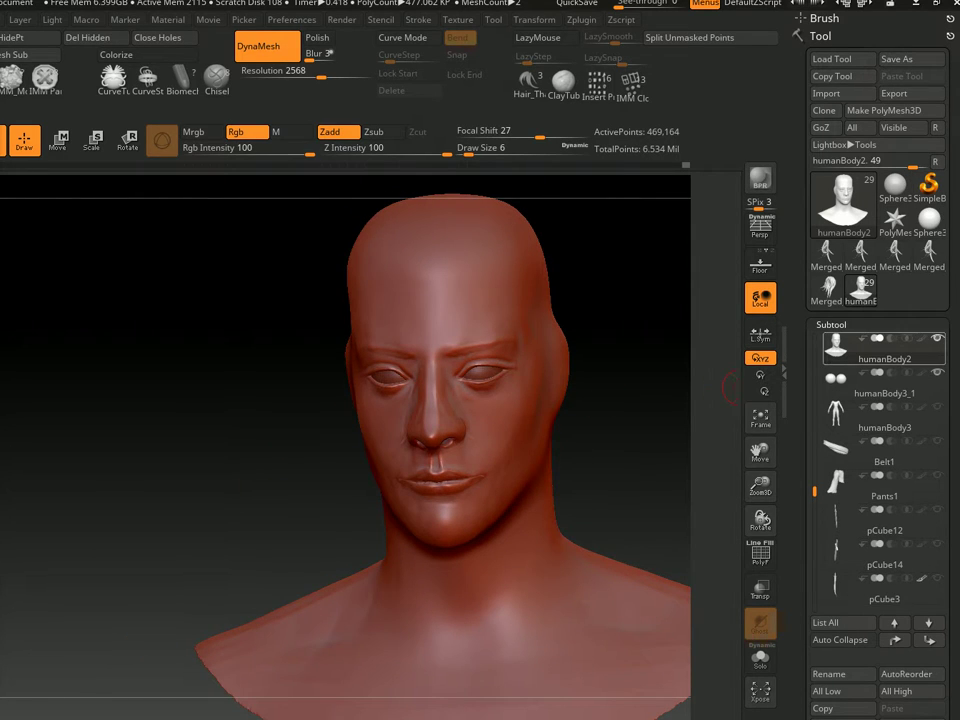
{"action": "left_click_drag", "start_coordinate": [690, 444], "coordinate": [641, 444]}
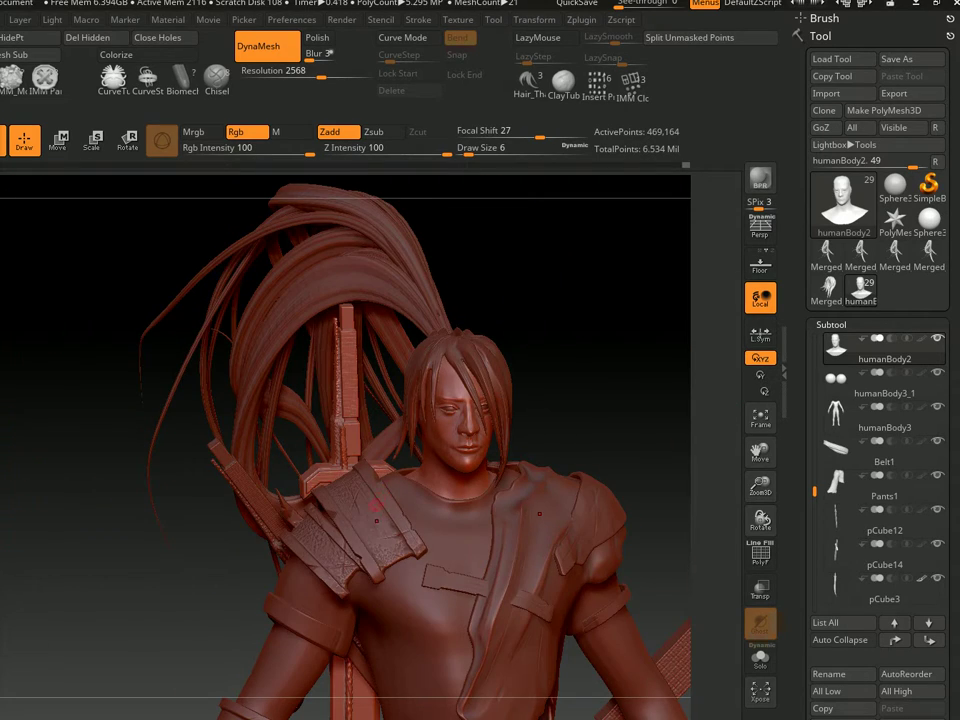
{"action": "right_click_drag", "start_coordinate": [288, 385], "coordinate": [537, 521]}
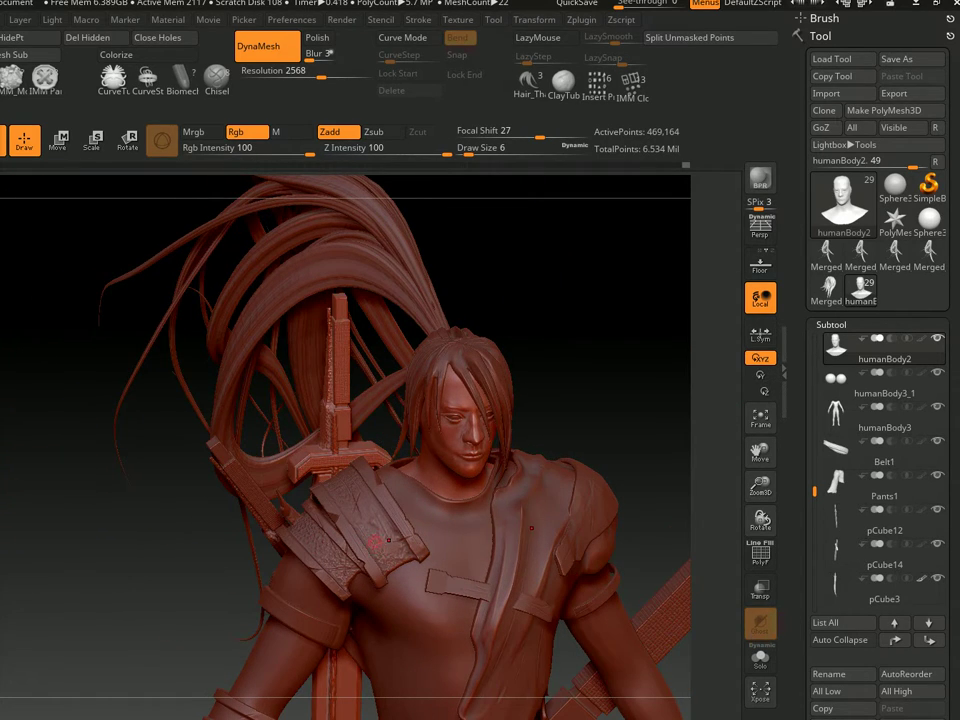
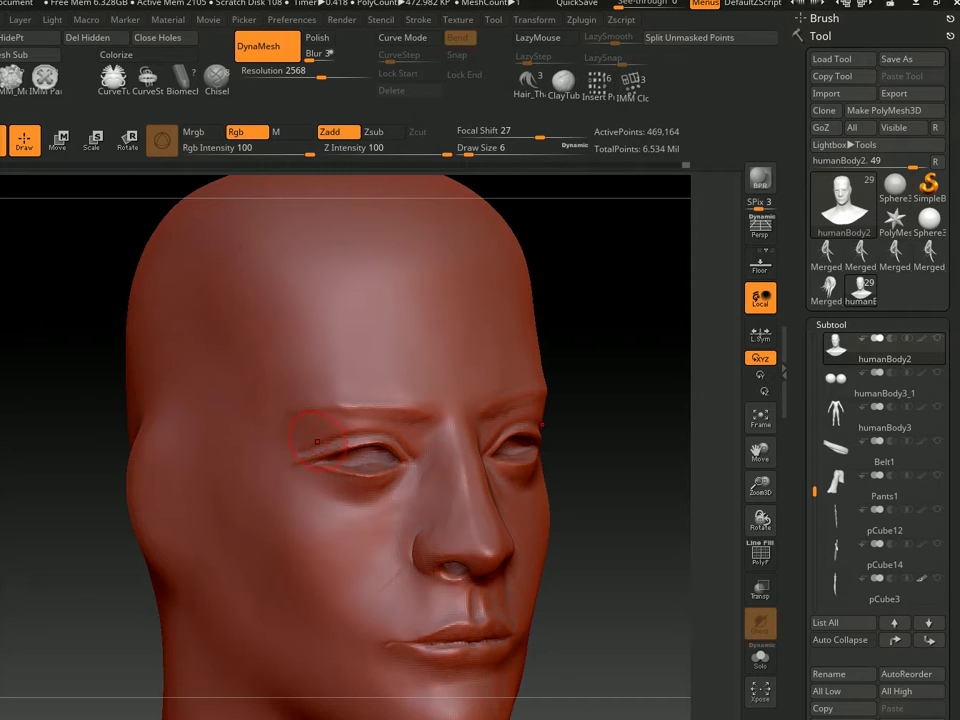
Try brush sizes 4, 13, 7 and 11 while rotating the head to a three-quarter view
{"action": "right_click_drag", "start_coordinate": [317, 441], "coordinate": [443, 410]}
{"action": "type", "text": "s"}
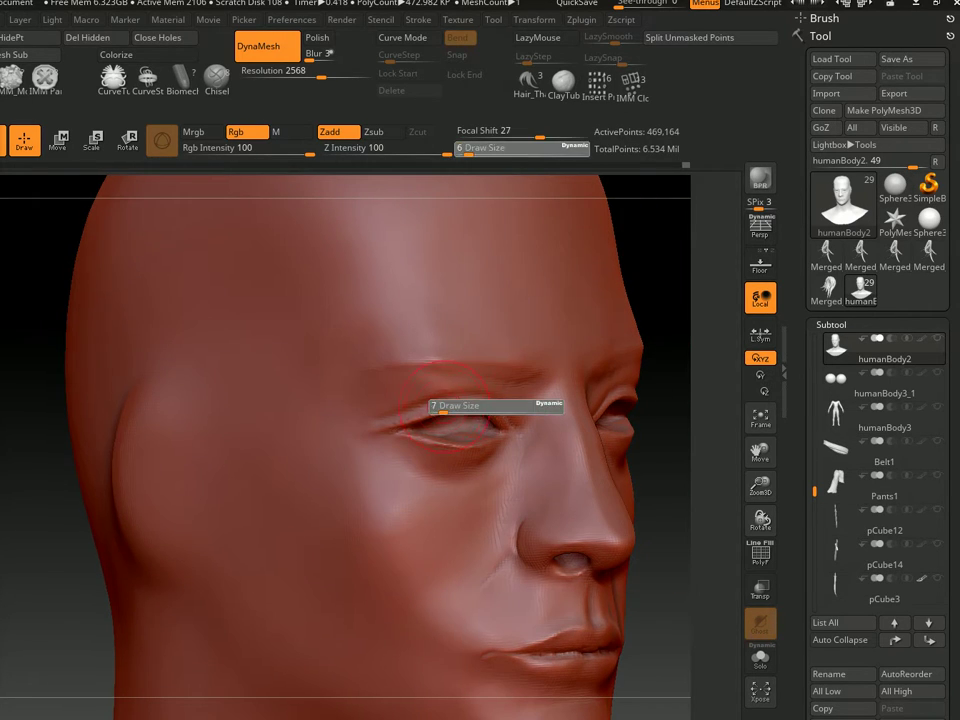
{"action": "type", "text": "4"}
{"action": "key", "text": "Return"}
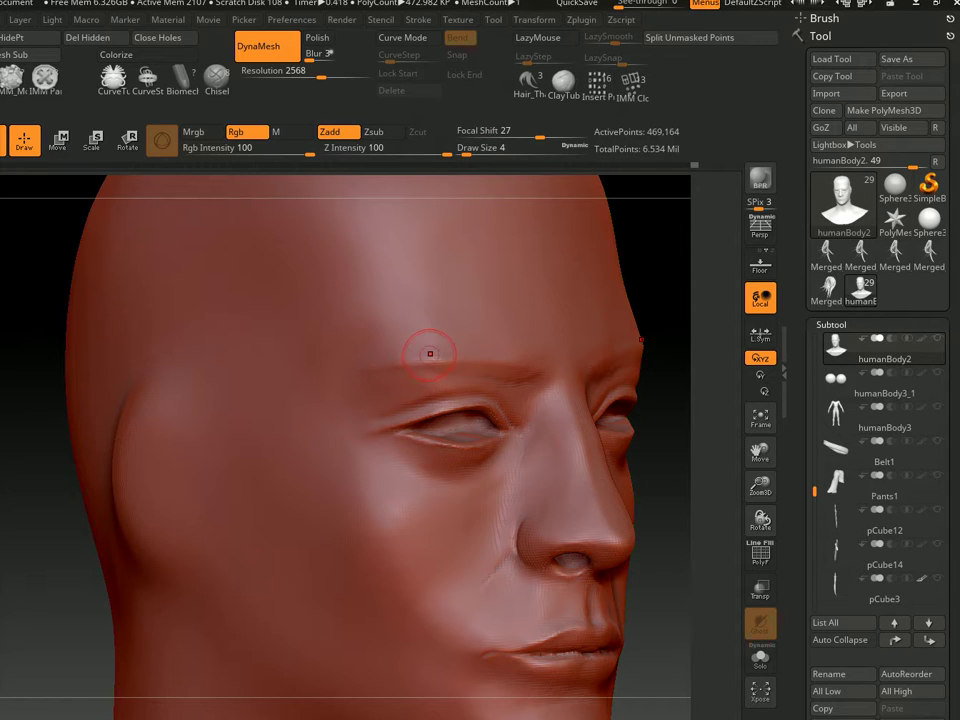
{"action": "type", "text": "s13"}
{"action": "key", "text": "Return"}
{"action": "right_click_drag", "start_coordinate": [429, 343], "coordinate": [548, 363]}
{"action": "type", "text": "s7"}
{"action": "key", "text": "Return"}
{"action": "left_click_drag", "start_coordinate": [537, 366], "coordinate": [541, 366]}
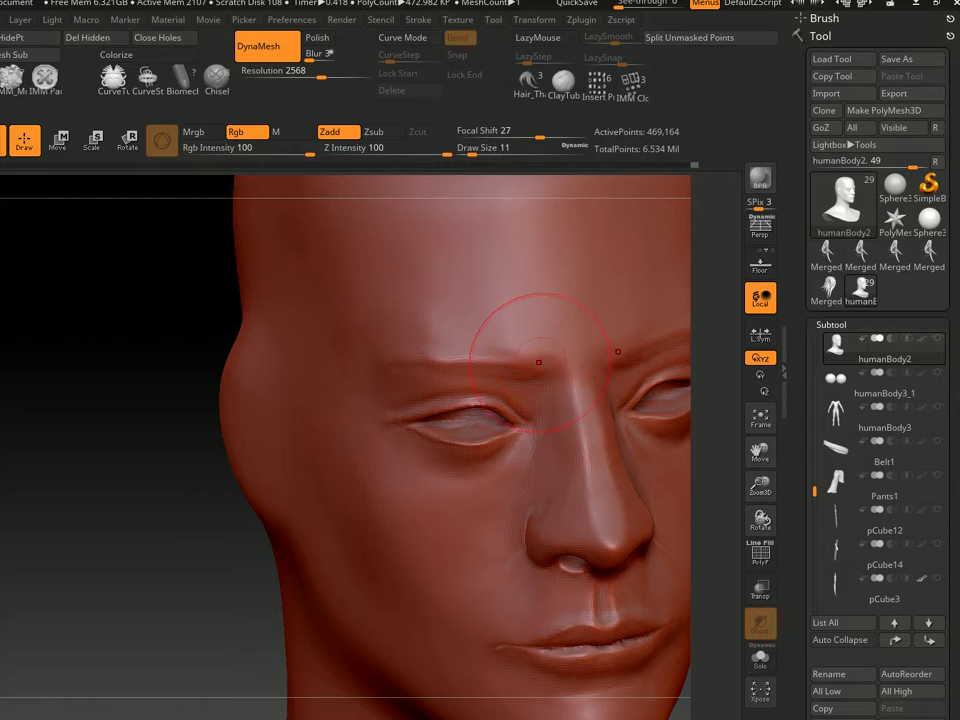
{"action": "left_click_drag", "start_coordinate": [431, 349], "coordinate": [422, 354]}
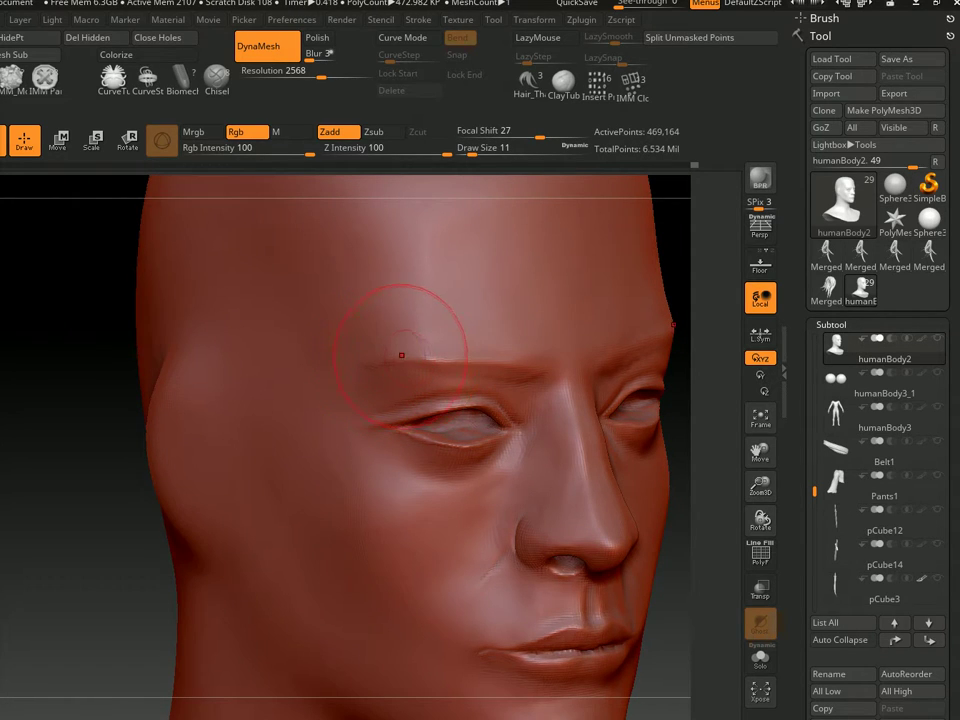
Load the lazy, low-intensity detailing brush preset and shrink it to Draw Size 3
{"action": "key", "text": "b"}
{"action": "key", "text": "d"}
{"action": "key", "text": "s"}
{"action": "key", "text": "s"}
{"action": "left_click_drag", "start_coordinate": [366, 376], "coordinate": [345, 375]}
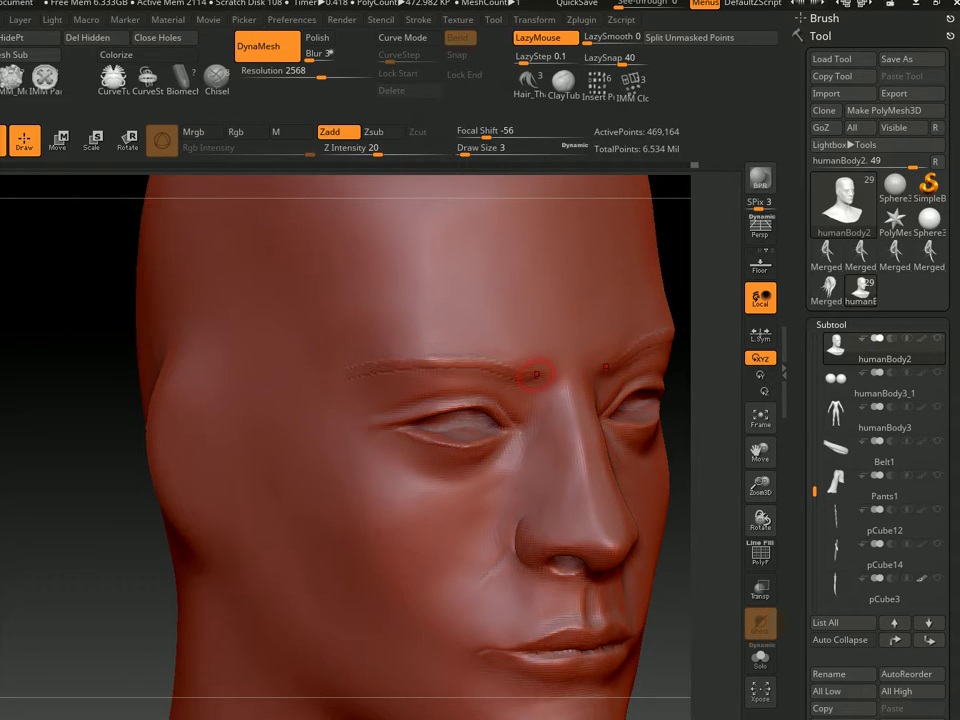
Sharpen the brow ridge above the eye and draw fine wrinkle lines at sizes 4 and 2
{"action": "key", "text": "s"}
{"action": "key", "text": "bracketright"}
{"action": "left_click_drag", "start_coordinate": [536, 374], "coordinate": [440, 360]}
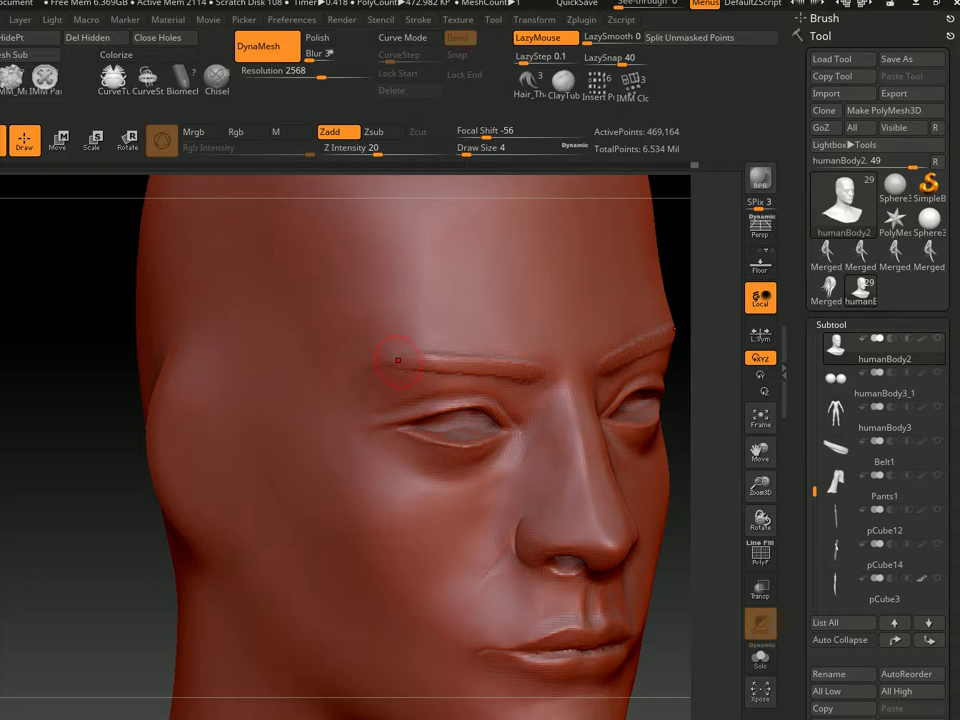
{"action": "type", "text": "s2"}
{"action": "left_click_drag", "start_coordinate": [368, 371], "coordinate": [354, 379]}
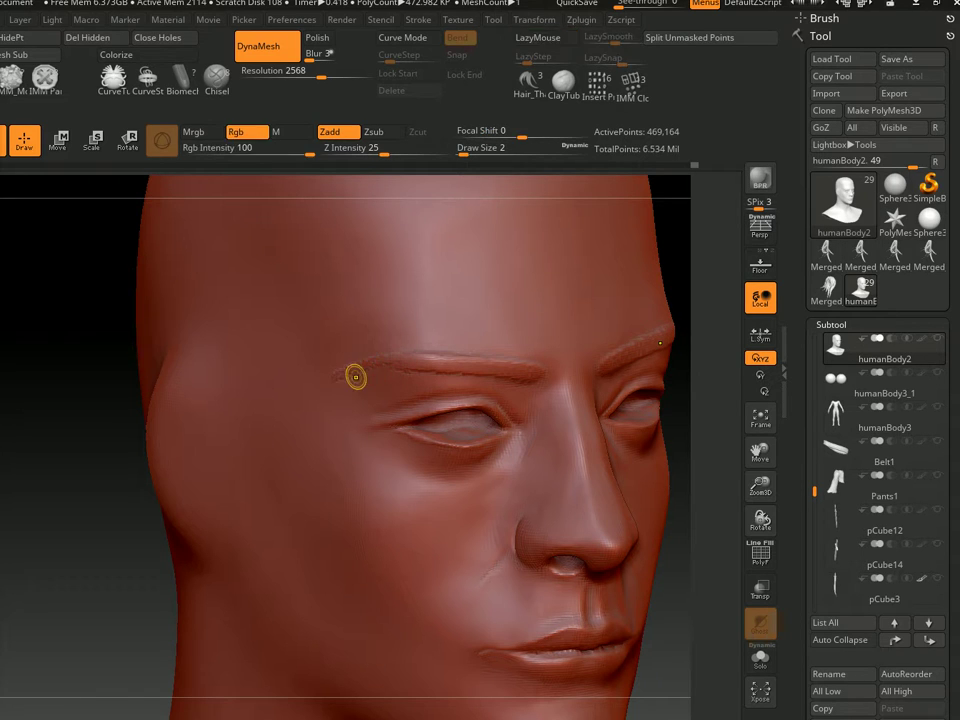
Smooth away the trial brow wrinkle lines and orbit to a side profile
{"action": "right_click_drag", "start_coordinate": [321, 378], "coordinate": [404, 363]}
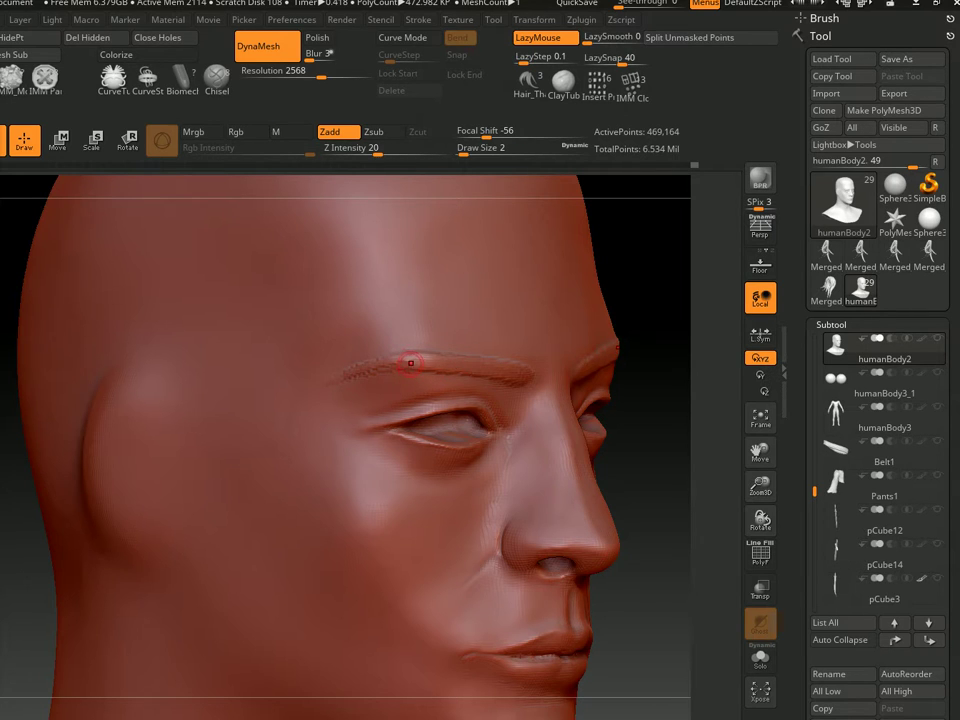
{"action": "left_click_drag", "start_coordinate": [410, 363], "coordinate": [365, 367], "text": "shift"}
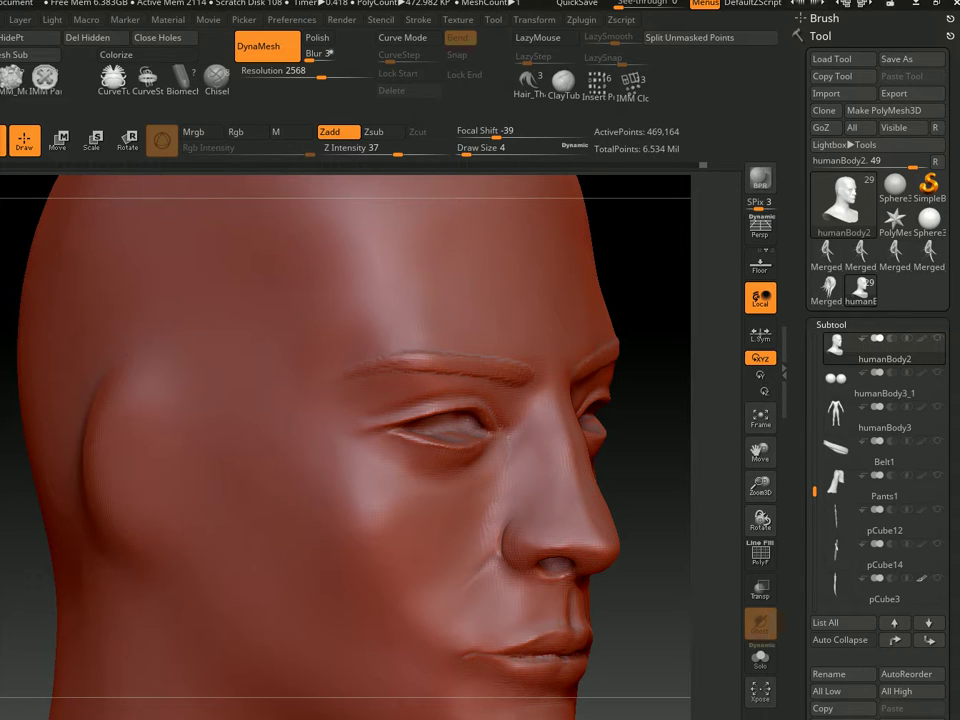
{"action": "mouse_move", "coordinate": [536, 355]}
{"action": "right_mouse_down"}
{"action": "mouse_move", "coordinate": [460, 358]}
{"action": "mouse_move", "coordinate": [560, 360]}
{"action": "right_mouse_up"}
{"action": "right_click_drag", "start_coordinate": [340, 373], "coordinate": [345, 372], "text": "shift"}
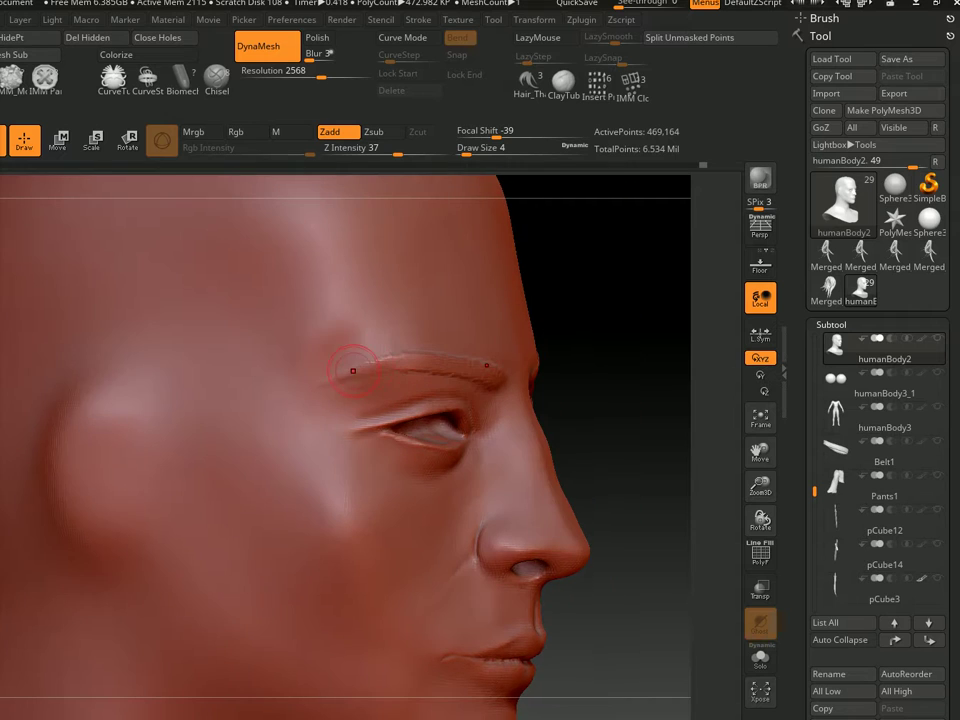
Set brush size 7, rotate to study the brow, then reduce it to 5
{"action": "type", "text": "s7"}
{"action": "key", "text": "Return"}
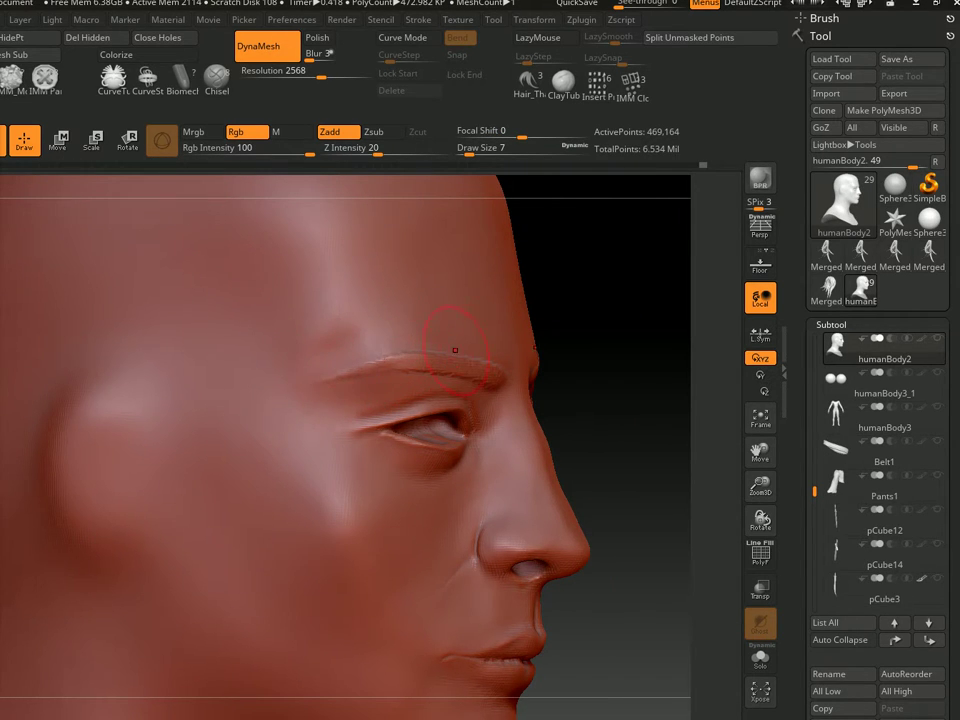
{"action": "right_click_drag", "start_coordinate": [455, 350], "coordinate": [372, 357]}
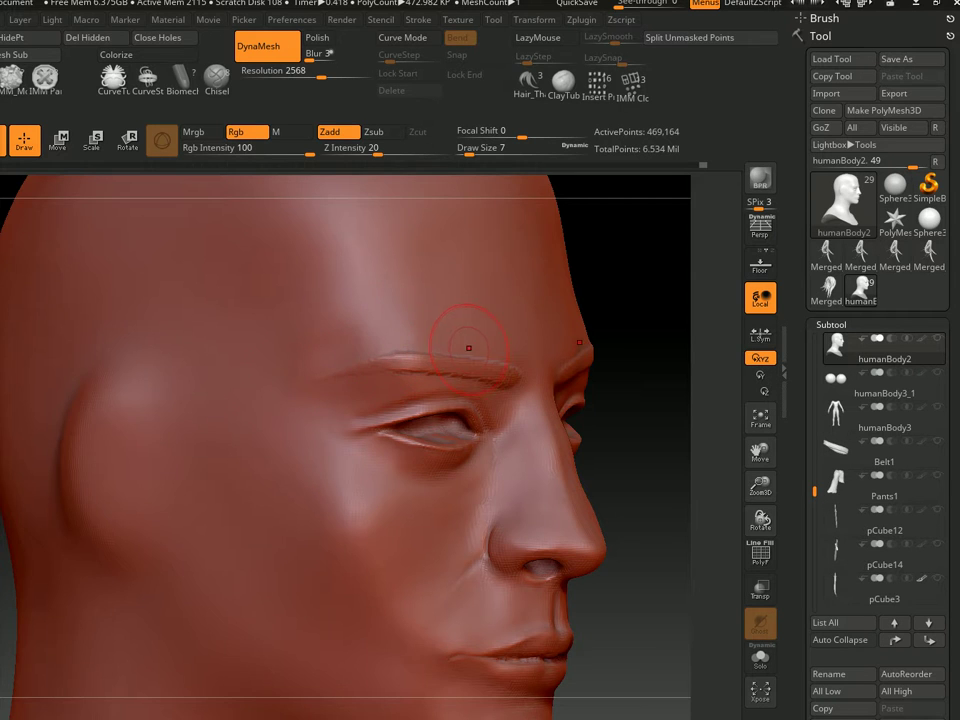
{"action": "mouse_move", "coordinate": [469, 347]}
{"action": "right_mouse_down"}
{"action": "mouse_move", "coordinate": [420, 373]}
{"action": "mouse_move", "coordinate": [385, 343]}
{"action": "right_mouse_up"}
{"action": "key", "text": "bracketleft"}
{"action": "key", "text": "bracketleft"}
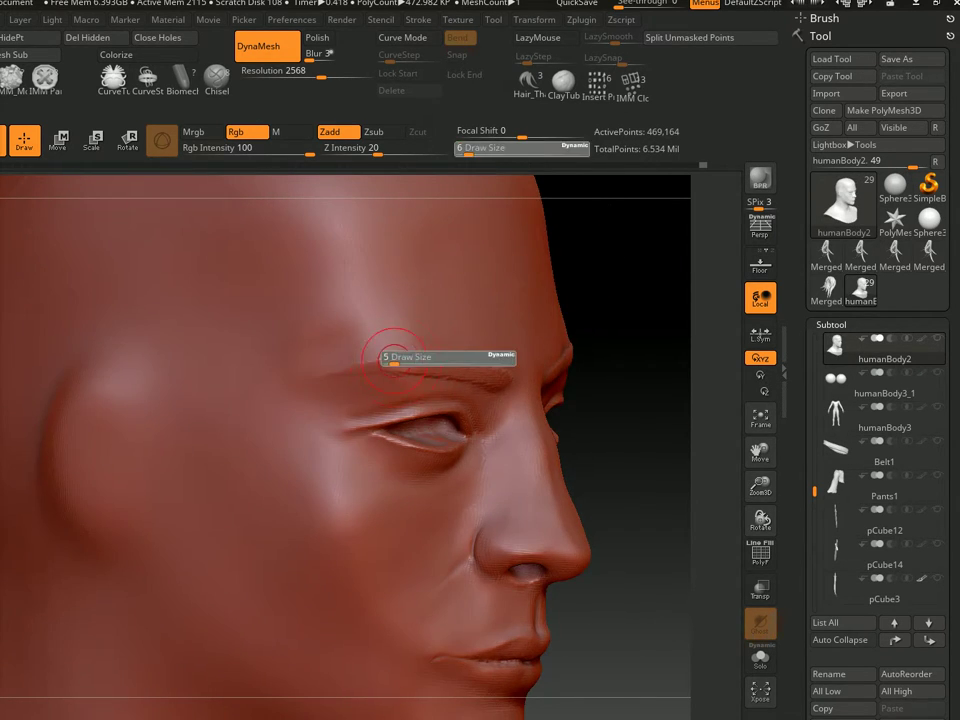
{"action": "key", "text": "bracketleft"}
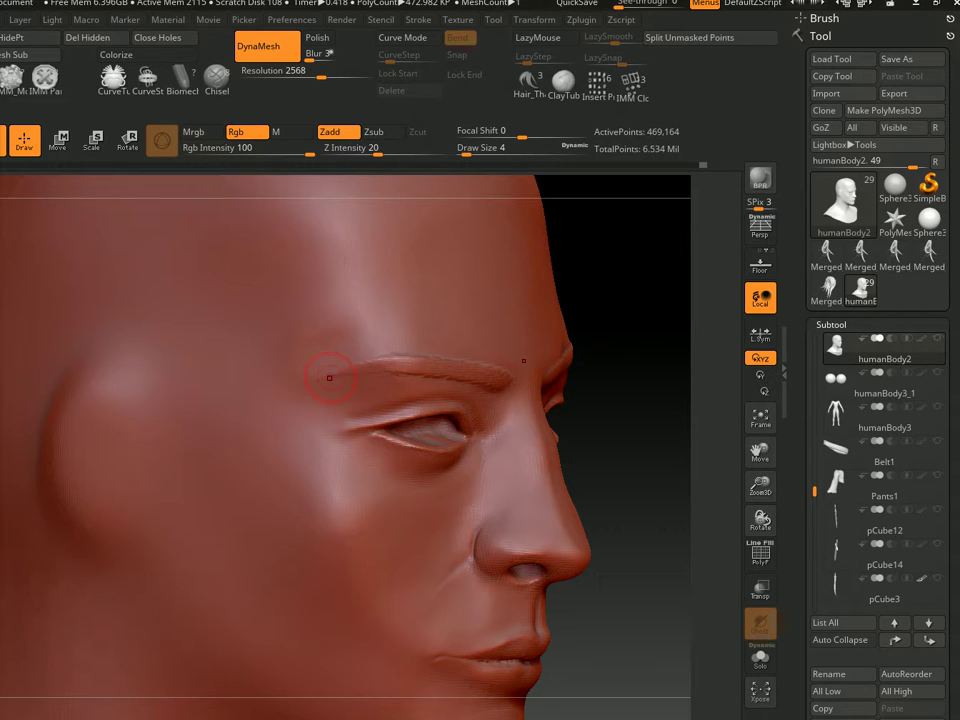
With the lazy Zsub carving brush, cut and extend a groove along the brow ridge
{"action": "key", "text": "b"}
{"action": "key", "text": "d"}
{"action": "key", "text": "s"}
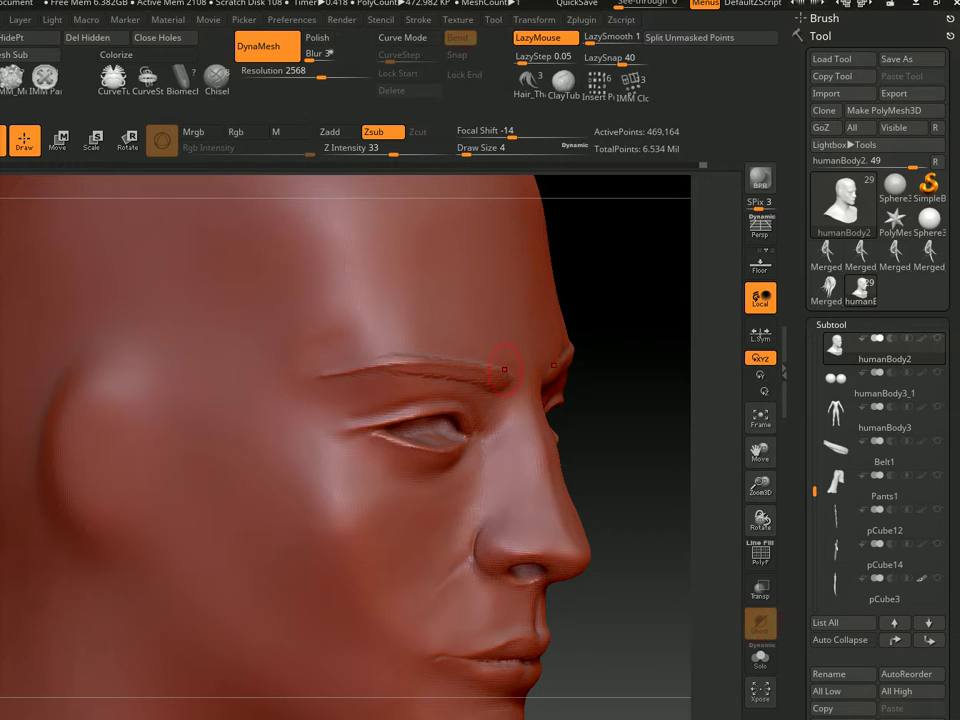
{"action": "left_click_drag", "start_coordinate": [504, 369], "coordinate": [512, 376]}
{"action": "right_click_drag", "start_coordinate": [501, 364], "coordinate": [515, 370]}
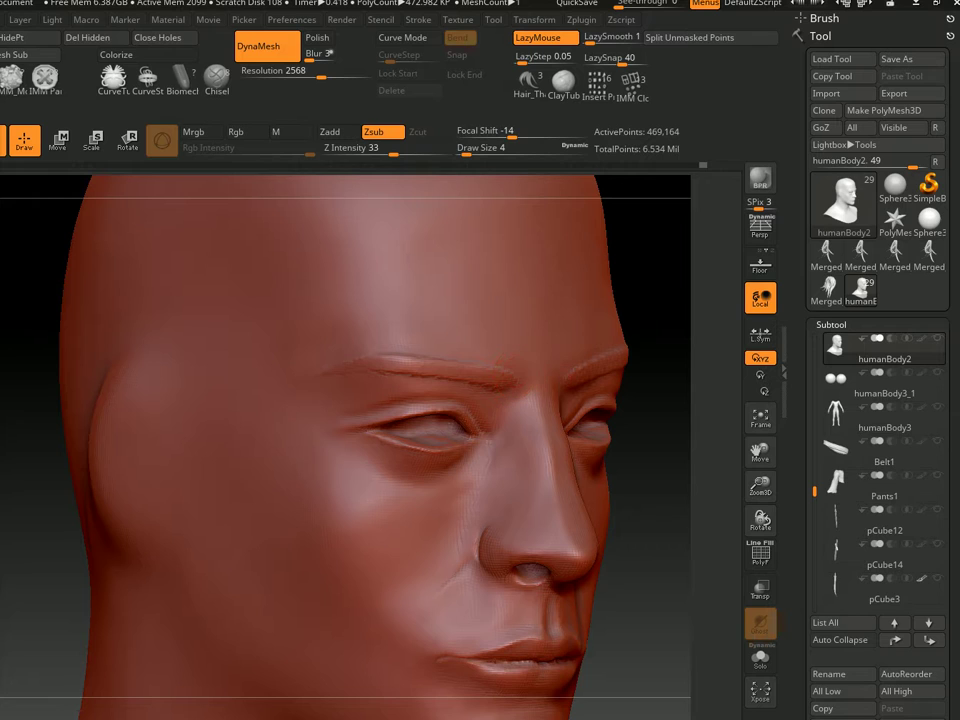
{"action": "left_click_drag", "start_coordinate": [406, 361], "coordinate": [516, 378]}
{"action": "right_click_drag", "start_coordinate": [313, 258], "coordinate": [380, 265]}
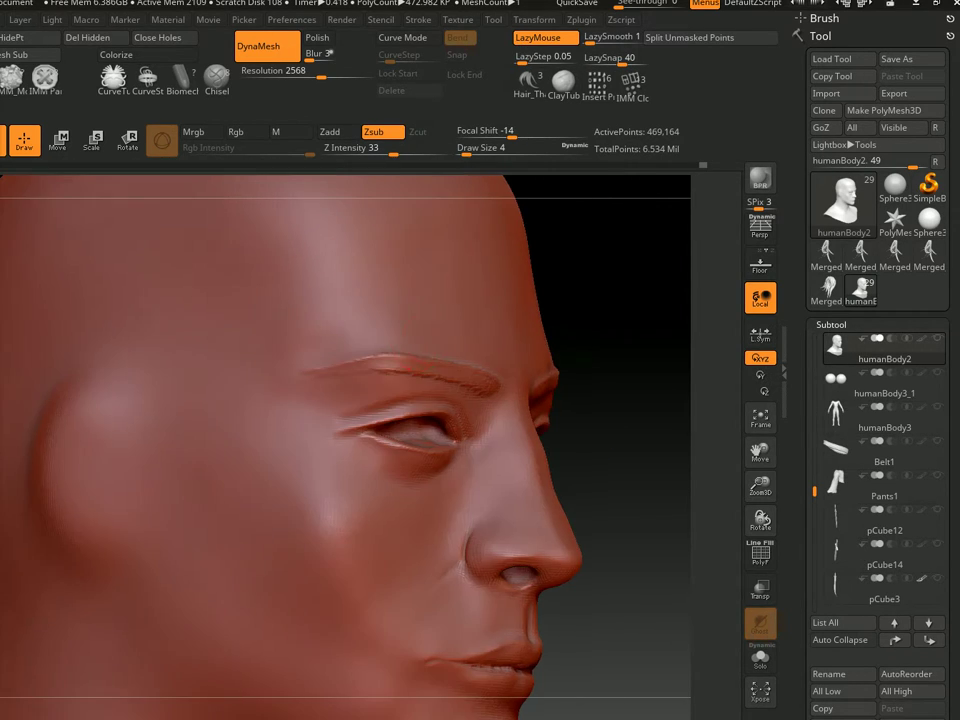
{"action": "right_click_drag", "start_coordinate": [506, 377], "coordinate": [498, 379]}
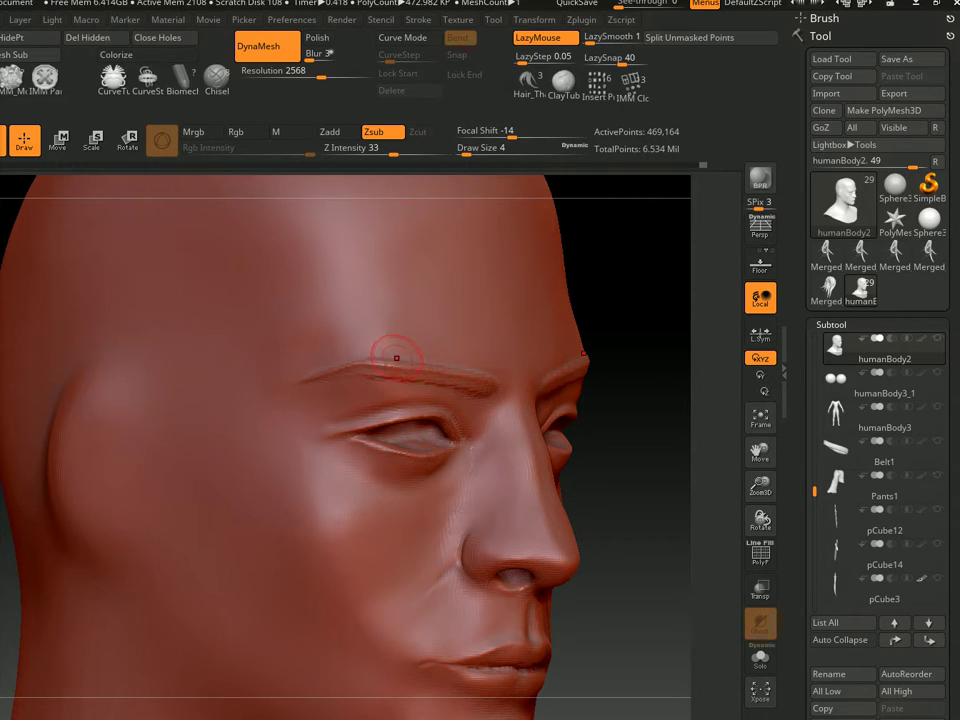
Switch back to the additive Zadd brush and review the head from front and profile
{"action": "key", "text": "b"}
{"action": "key", "text": "s"}
{"action": "key", "text": "t"}
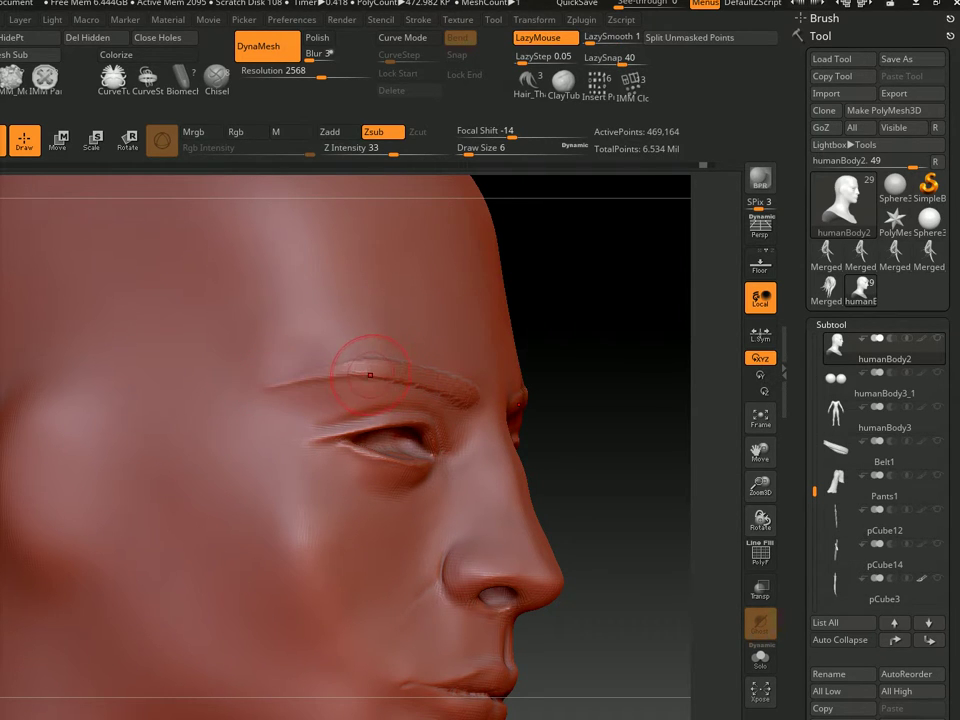
{"action": "right_click_drag", "start_coordinate": [459, 359], "coordinate": [434, 371]}
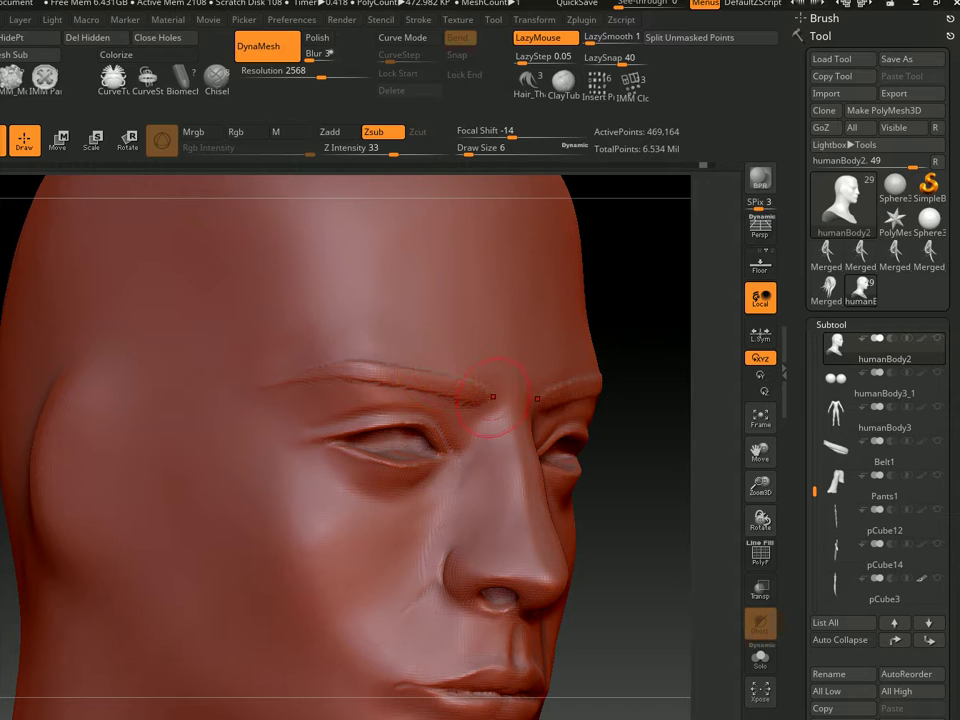
{"action": "right_click_drag", "start_coordinate": [490, 385], "coordinate": [465, 381]}
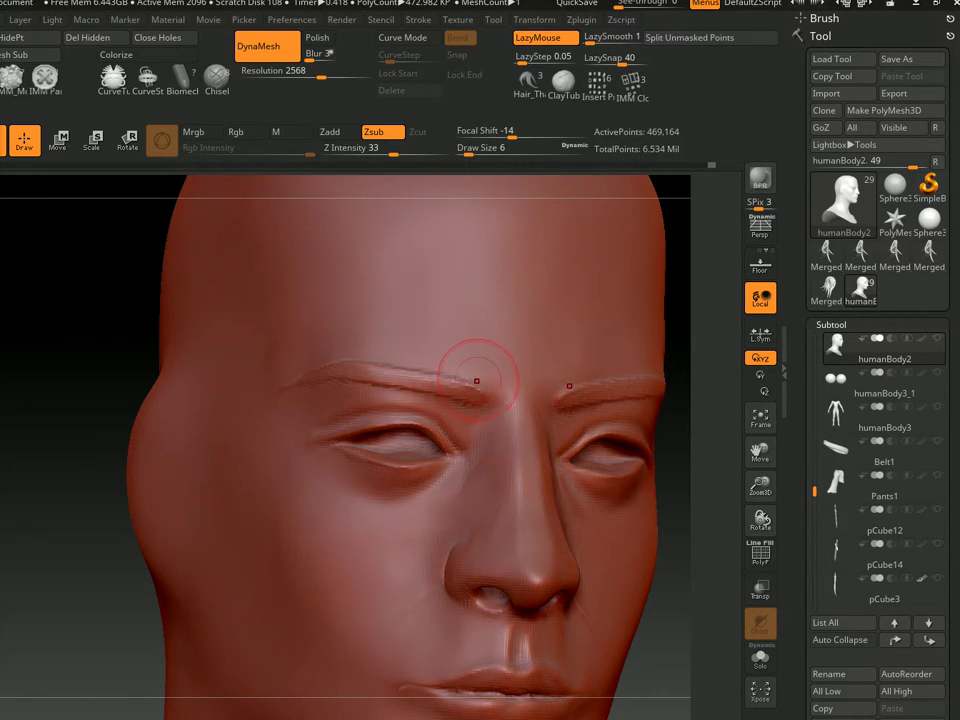
{"action": "right_click_drag", "start_coordinate": [476, 371], "coordinate": [472, 383]}
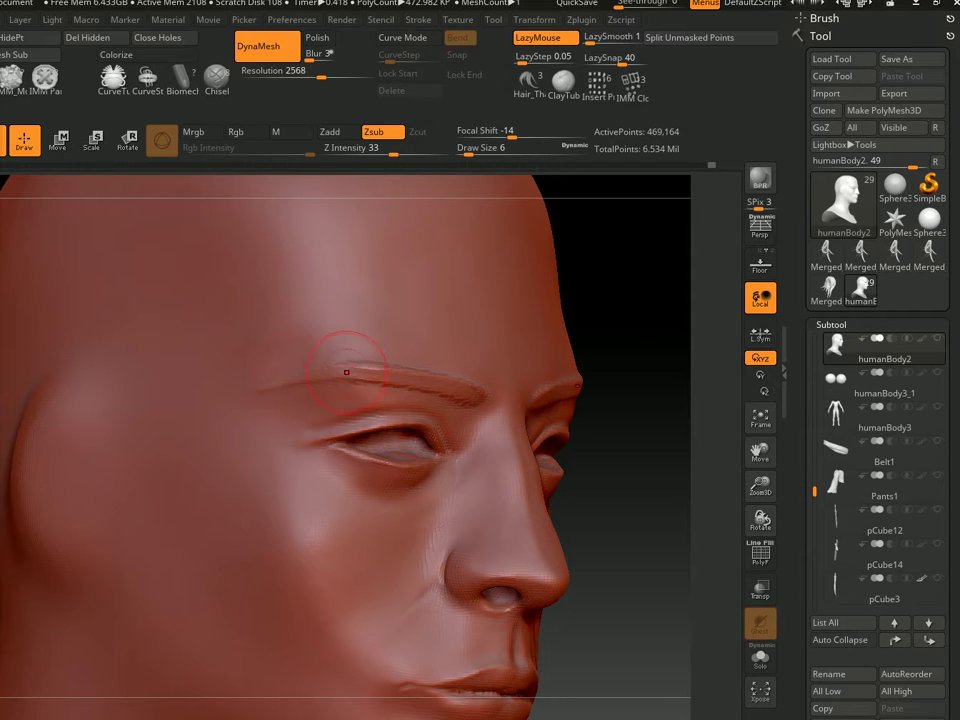
{"action": "mouse_move", "coordinate": [346, 372]}
{"action": "right_mouse_down"}
{"action": "mouse_move", "coordinate": [343, 343]}
{"action": "mouse_move", "coordinate": [354, 362]}
{"action": "right_mouse_up"}
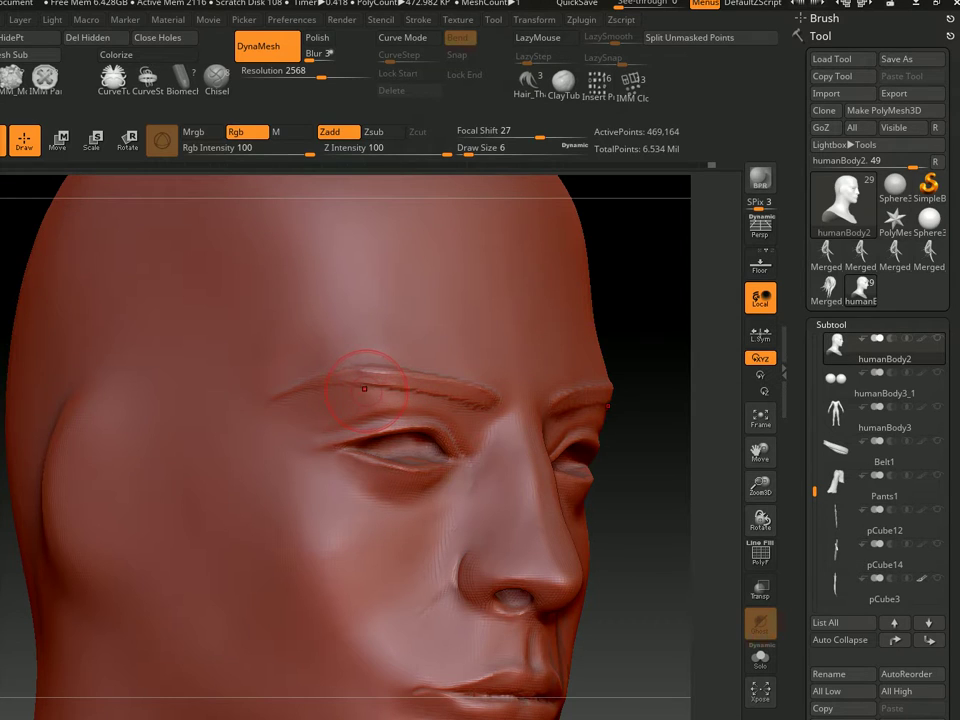
Set brush size 2 then 4 while rotating the head to look at the brow
{"action": "type", "text": "s2"}
{"action": "key", "text": "Return"}
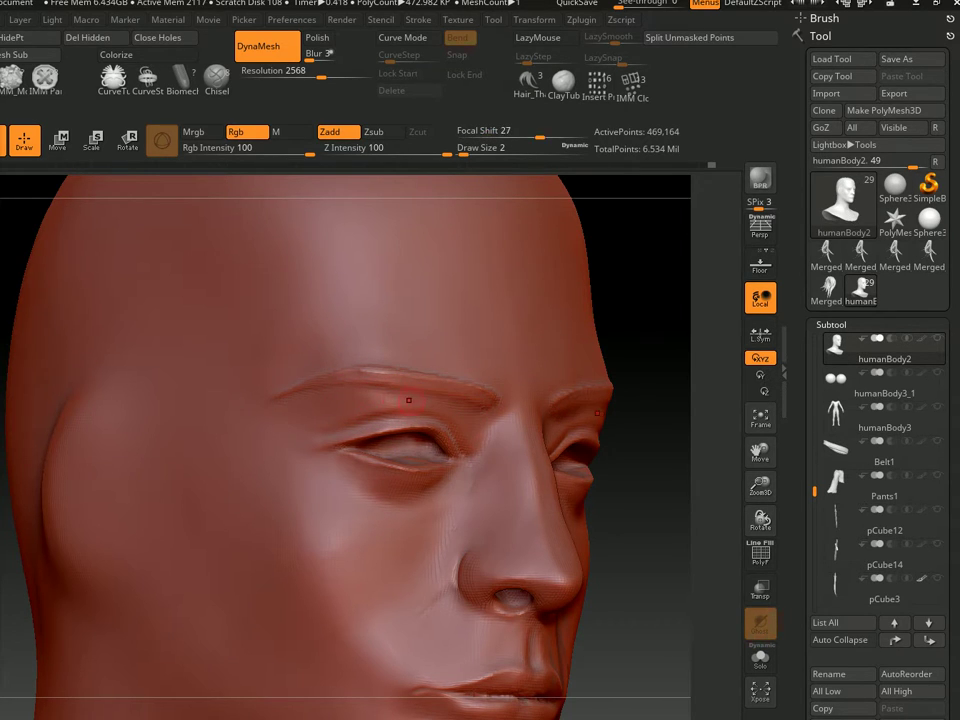
{"action": "mouse_move", "coordinate": [30, 220]}
{"action": "left_mouse_down"}
{"action": "mouse_move", "coordinate": [140, 230]}
{"action": "mouse_move", "coordinate": [100, 237]}
{"action": "left_mouse_up"}
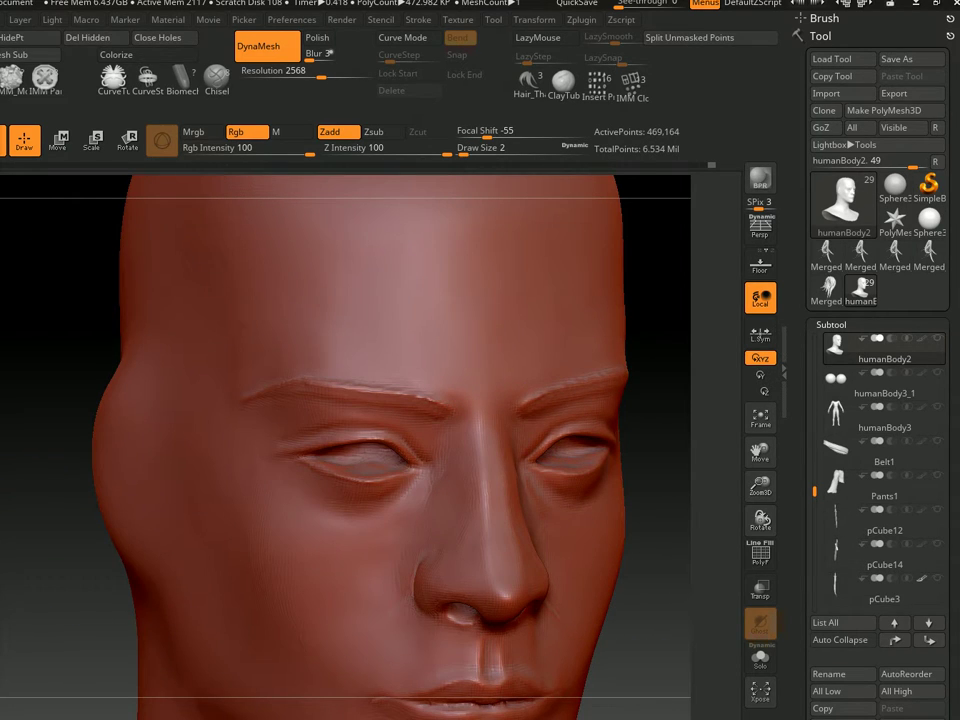
{"action": "left_click_drag", "start_coordinate": [288, 288], "coordinate": [306, 373]}
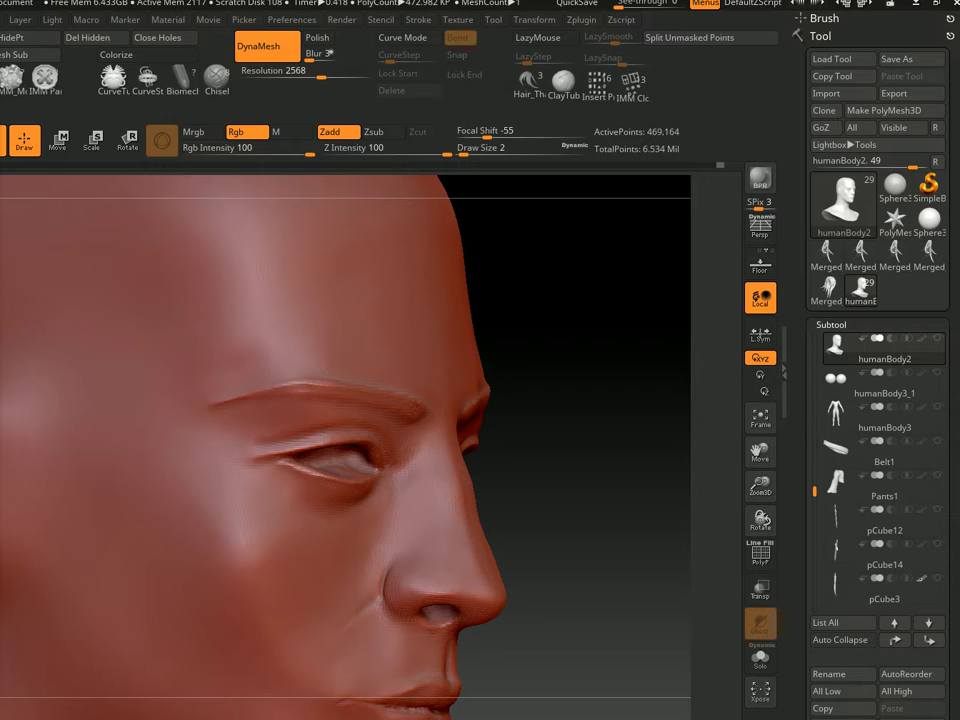
{"action": "left_click_drag", "start_coordinate": [375, 371], "coordinate": [290, 371]}
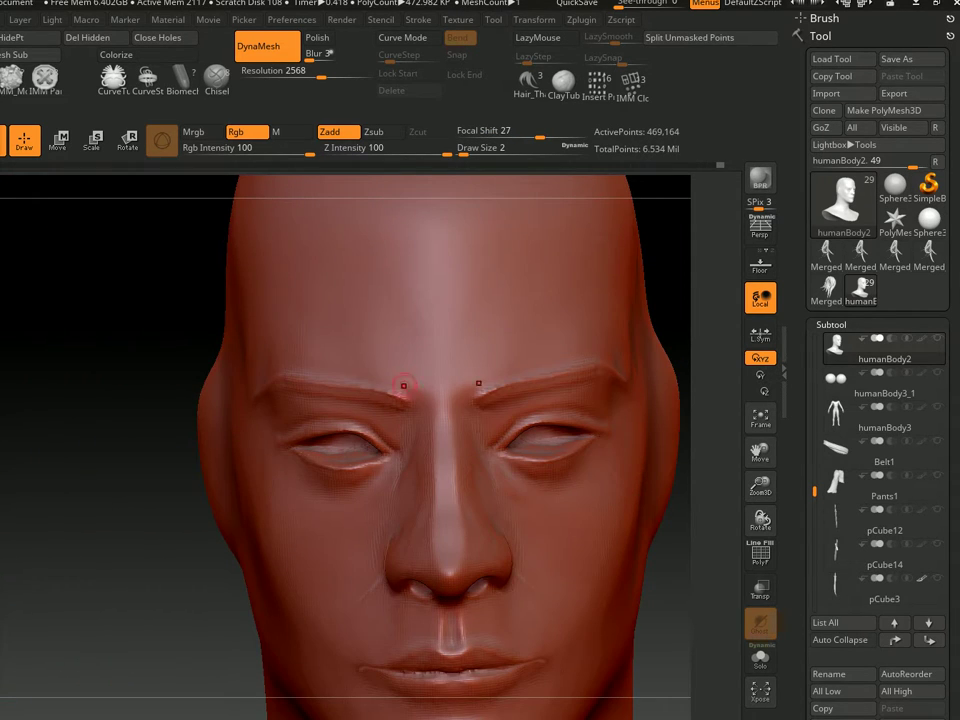
{"action": "key", "text": "s"}
{"action": "left_click_drag", "start_coordinate": [403, 385], "coordinate": [410, 385]}
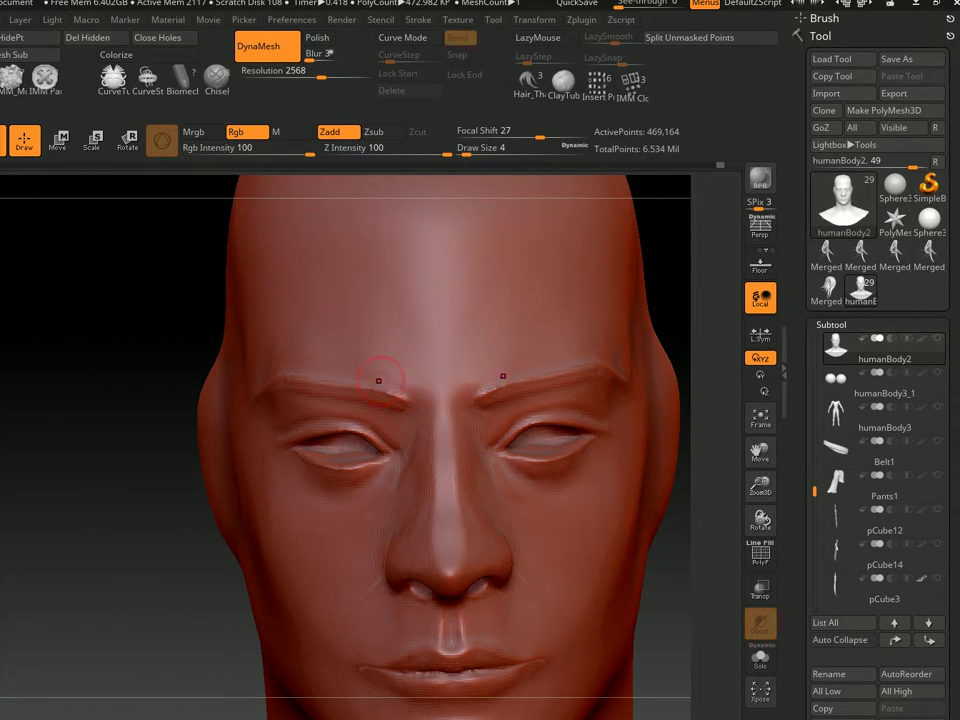
{"action": "mouse_move", "coordinate": [428, 381]}
{"action": "right_mouse_down"}
{"action": "mouse_move", "coordinate": [417, 367]}
{"action": "mouse_move", "coordinate": [300, 372]}
{"action": "right_mouse_up"}
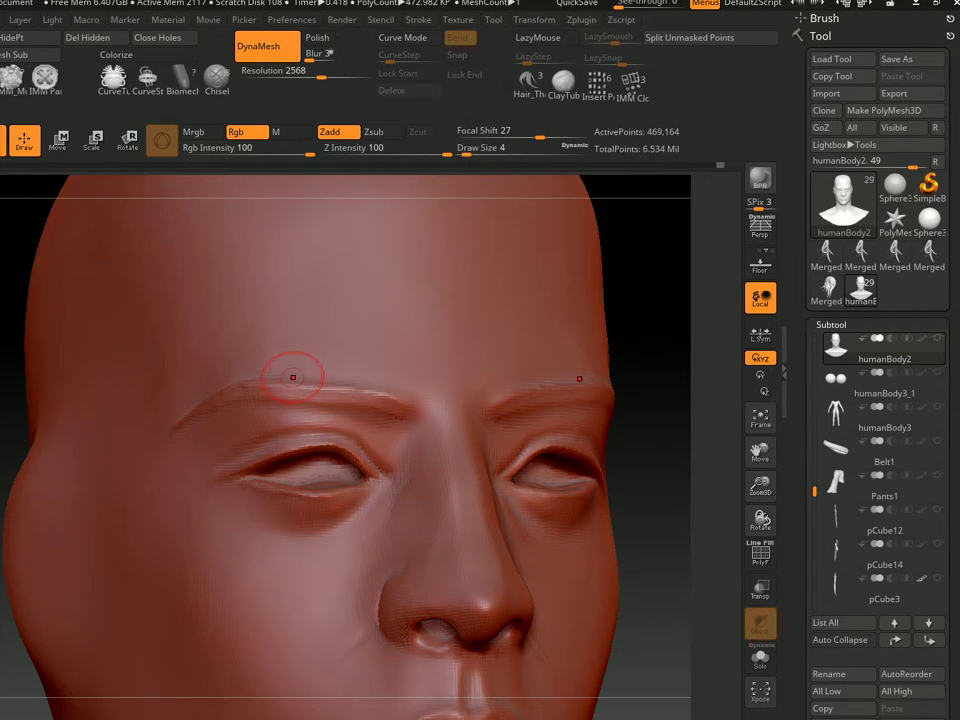
Carve fine brow detail with the Zsub carving brush at sizes 2–3
{"action": "key", "text": "b"}
{"action": "key", "text": "d"}
{"action": "key", "text": "s"}
{"action": "key", "text": "s"}
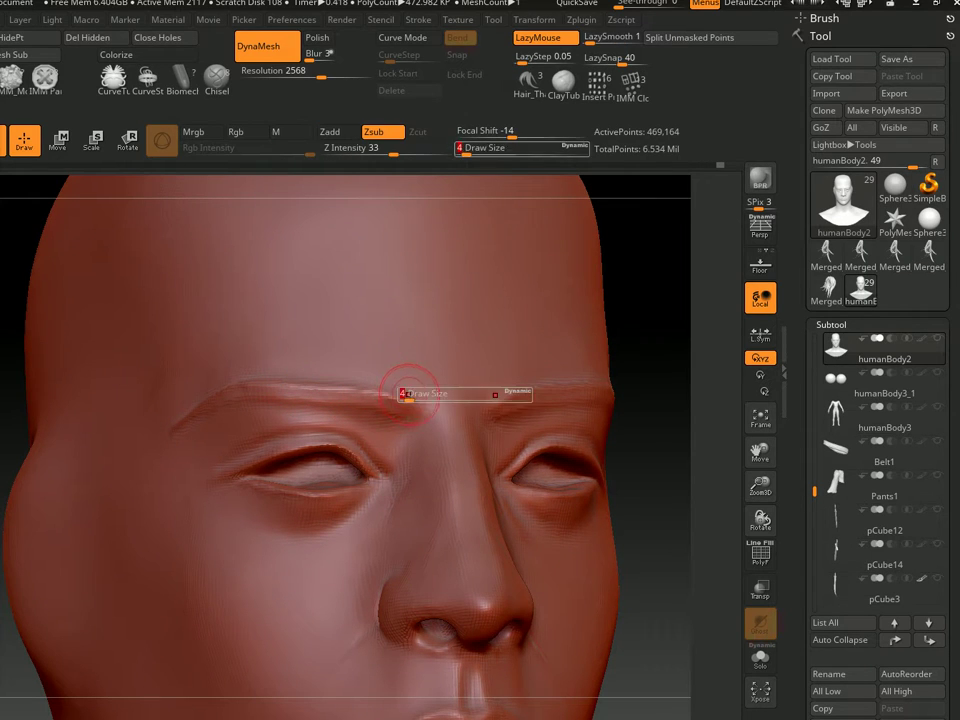
{"action": "left_click_drag", "start_coordinate": [440, 392], "coordinate": [420, 392]}
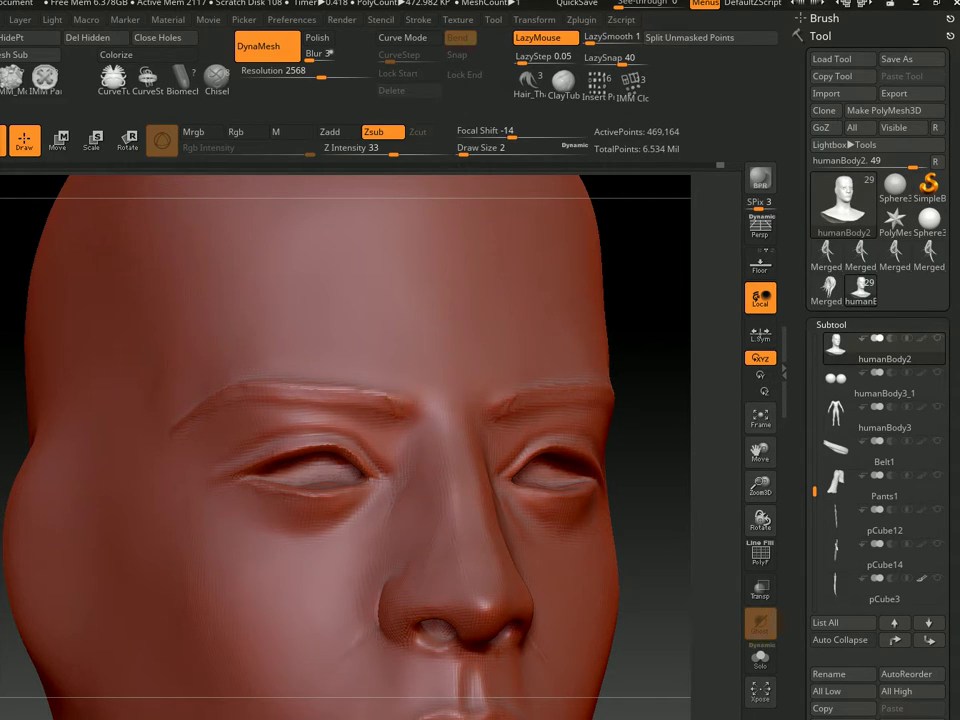
{"action": "right_click_drag", "start_coordinate": [419, 406], "coordinate": [401, 400]}
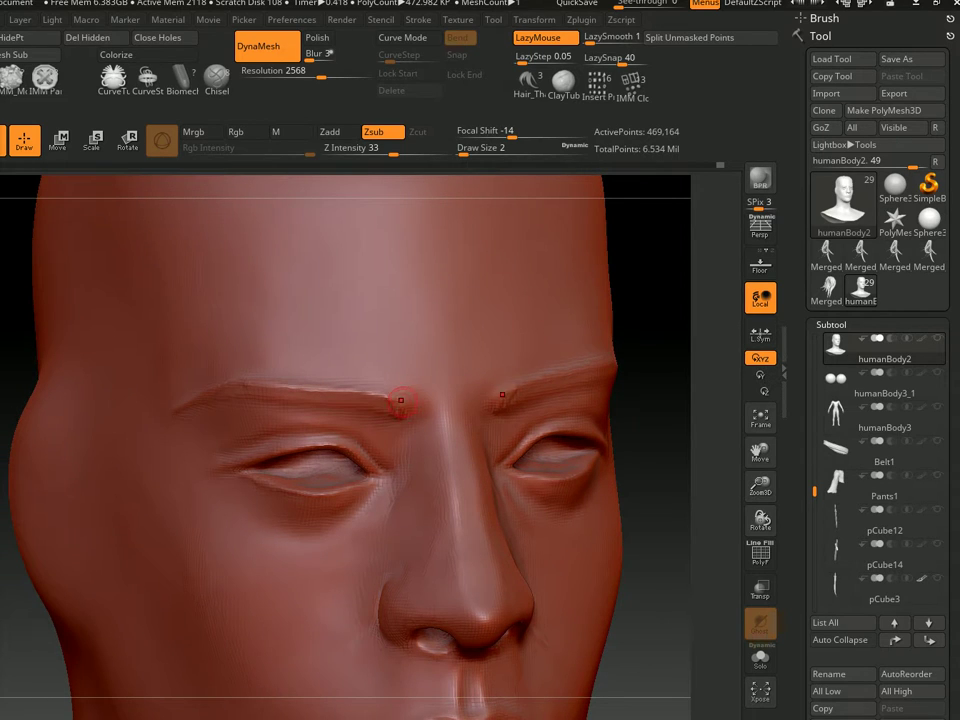
{"action": "right_click_drag", "start_coordinate": [343, 387], "coordinate": [390, 383]}
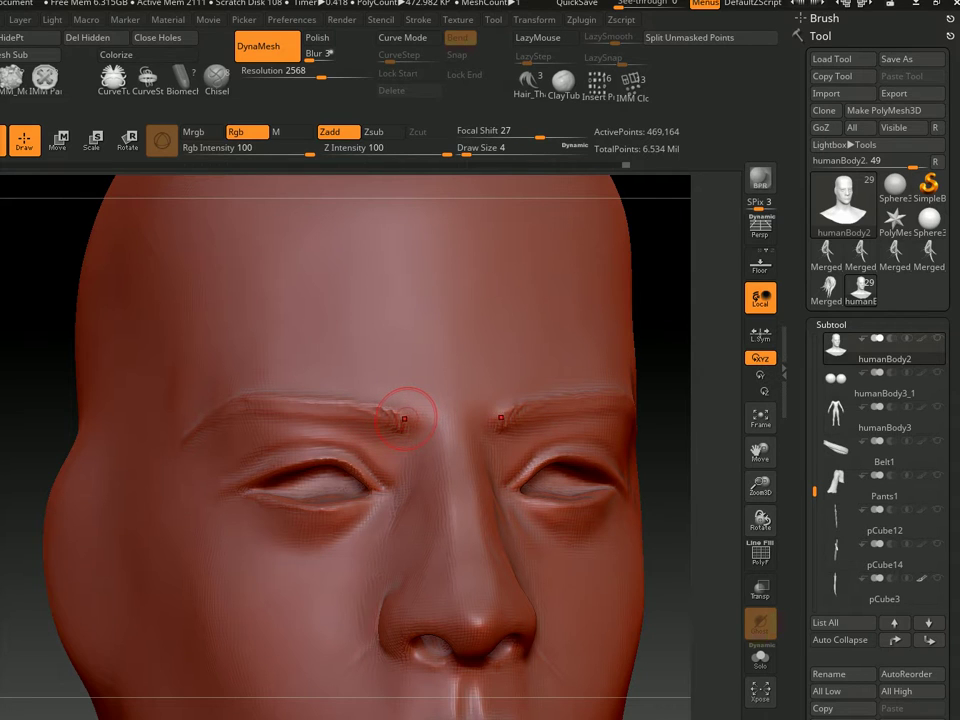
{"action": "key", "text": "bracketleft"}
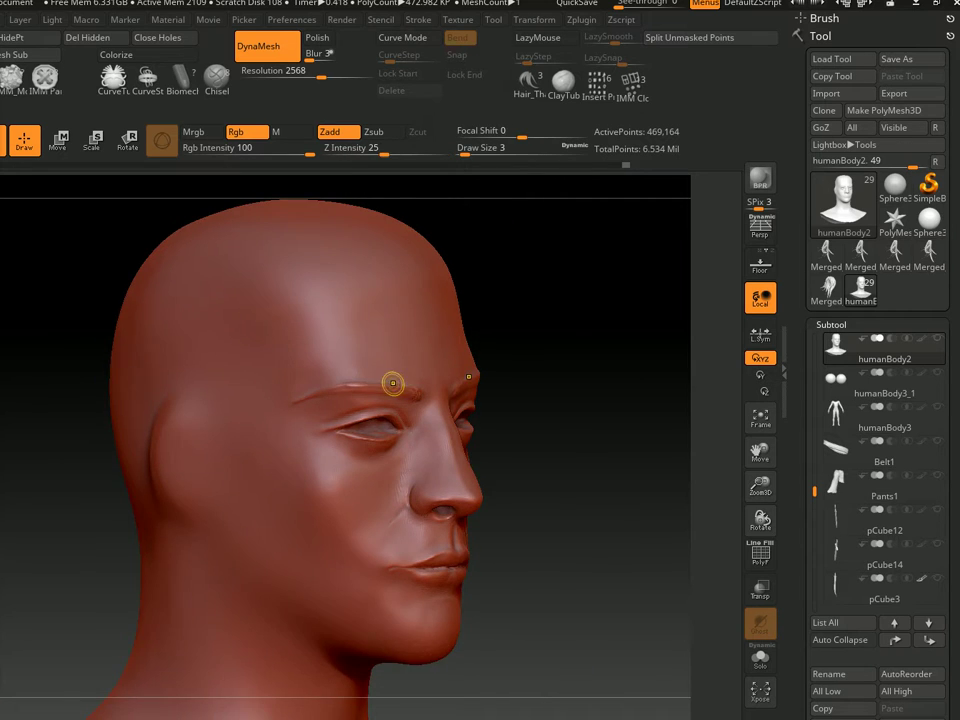
Sharpen the brow ridge above the eye at brush size 7
{"action": "type", "text": "s7"}
{"action": "key", "text": "Return"}
{"action": "left_click_drag", "start_coordinate": [240, 402], "coordinate": [430, 392]}
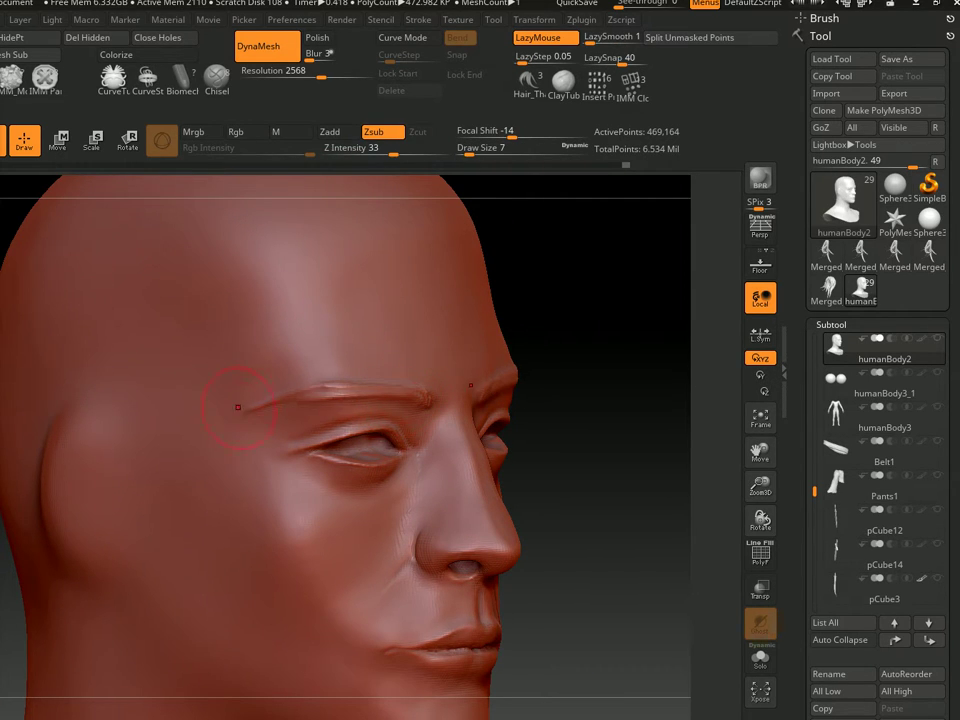
{"action": "left_click_drag", "start_coordinate": [321, 388], "coordinate": [353, 390]}
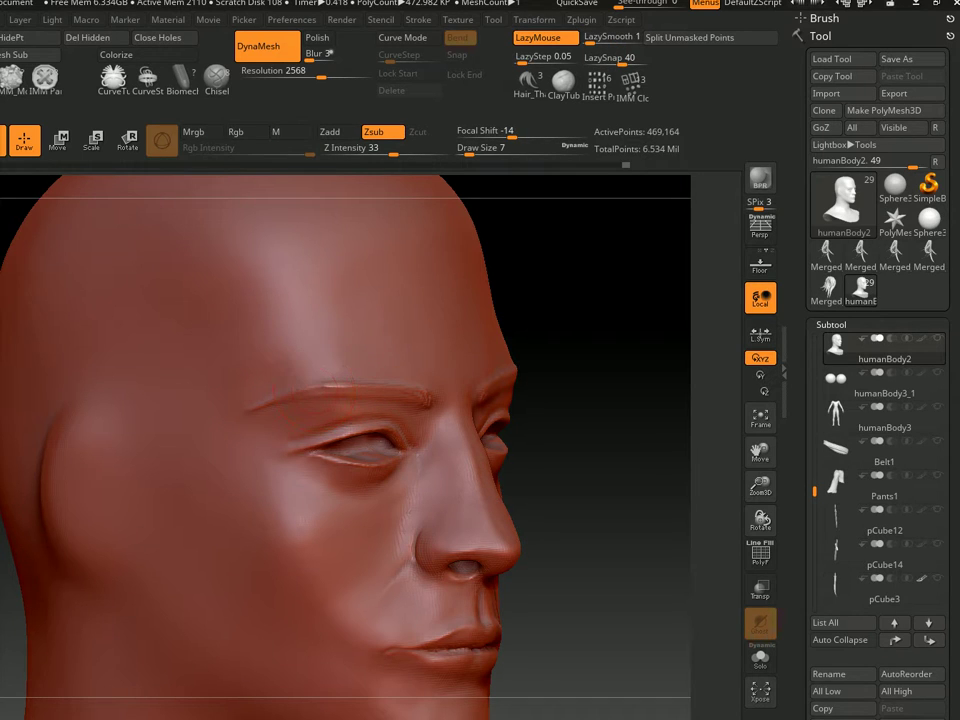
Raise a thin ridge along the brow with the Zadd brush, then set size 2 and 9
{"action": "key", "text": "b"}
{"action": "key", "text": "s"}
{"action": "key", "text": "t"}
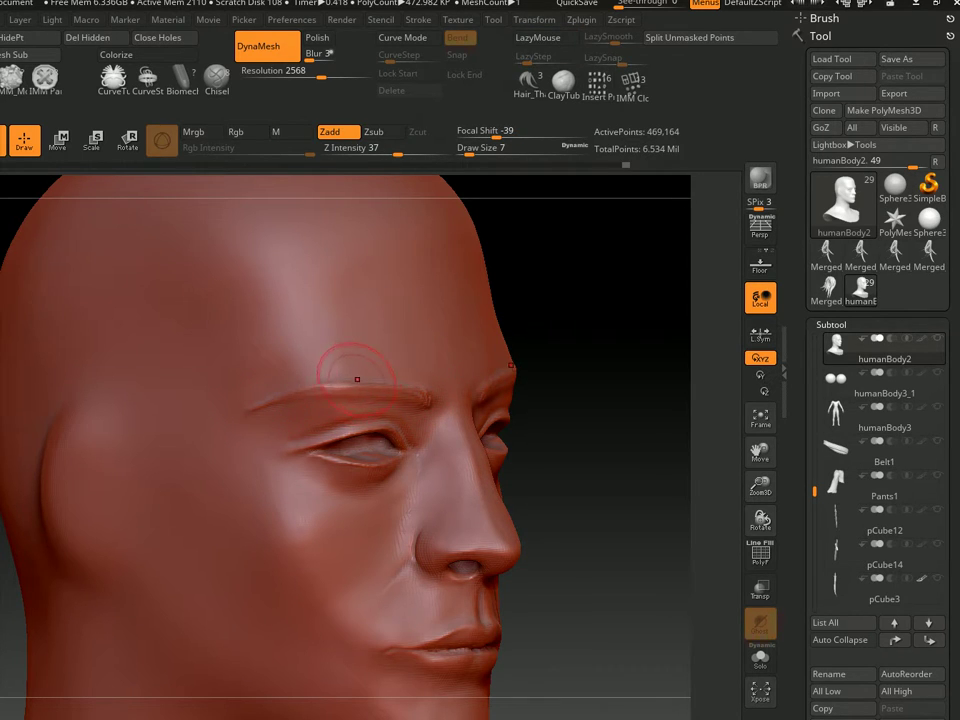
{"action": "left_click_drag", "start_coordinate": [357, 379], "coordinate": [351, 391]}
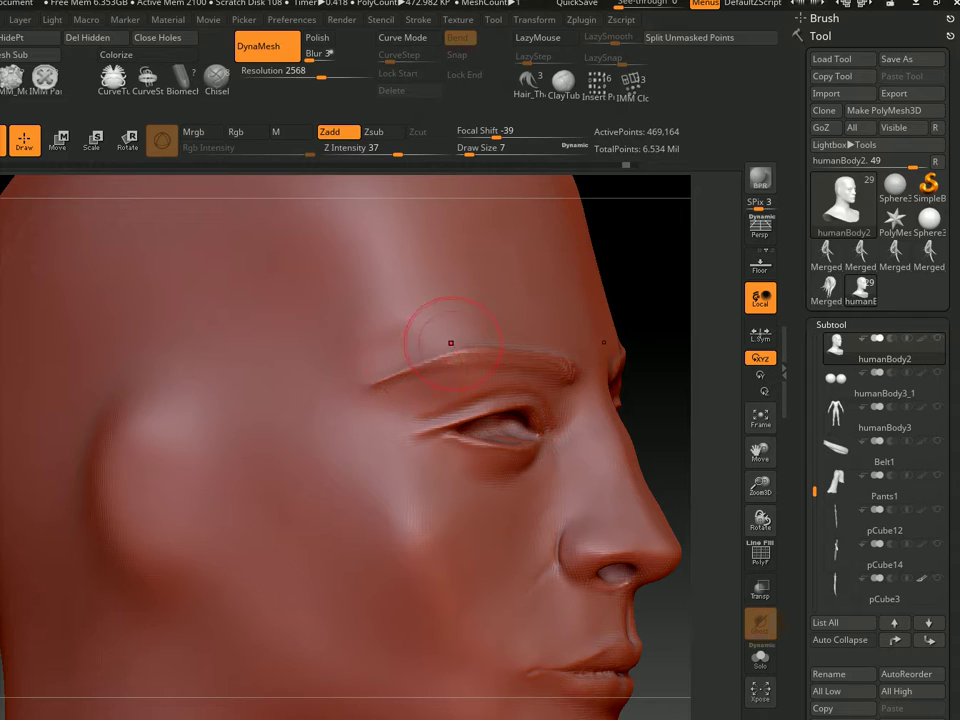
{"action": "key", "text": "s"}
{"action": "type", "text": "2"}
{"action": "key", "text": "Return"}
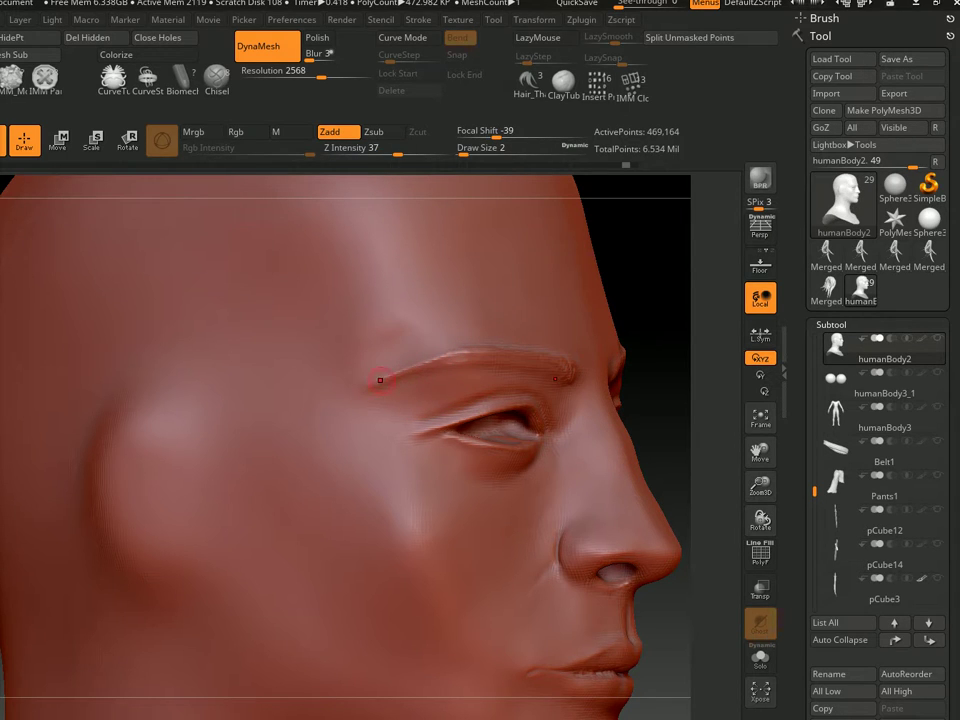
{"action": "type", "text": "s9"}
{"action": "key", "text": "Return"}
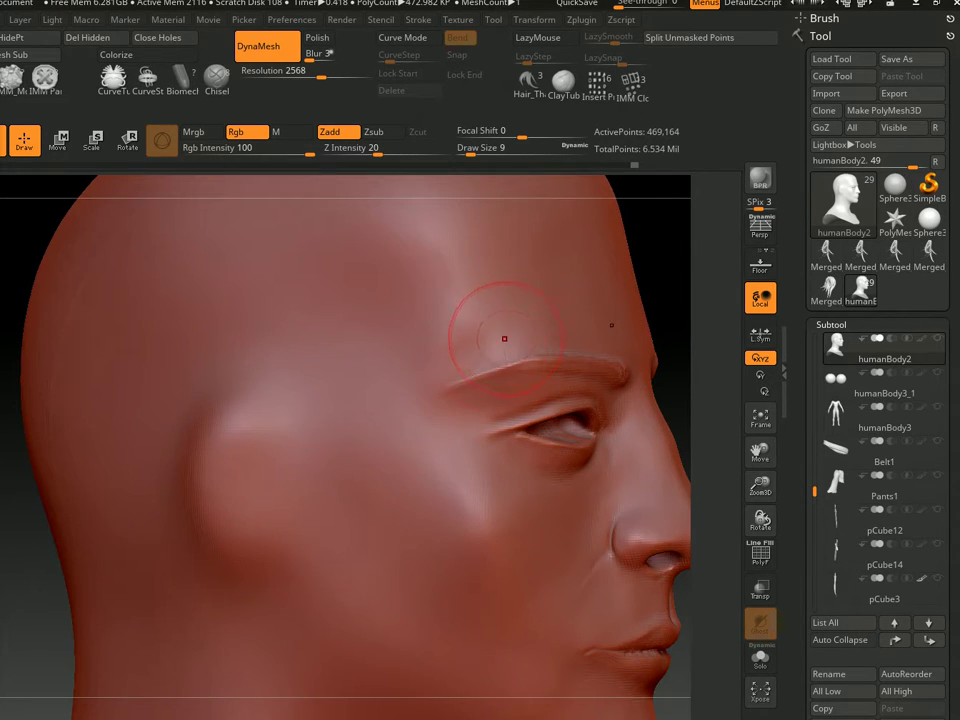
Sculpt the raised brow ridge, enlarge the brush to 14, and zoom out to a three-quarter view
{"action": "left_click_drag", "start_coordinate": [503, 336], "coordinate": [455, 372]}
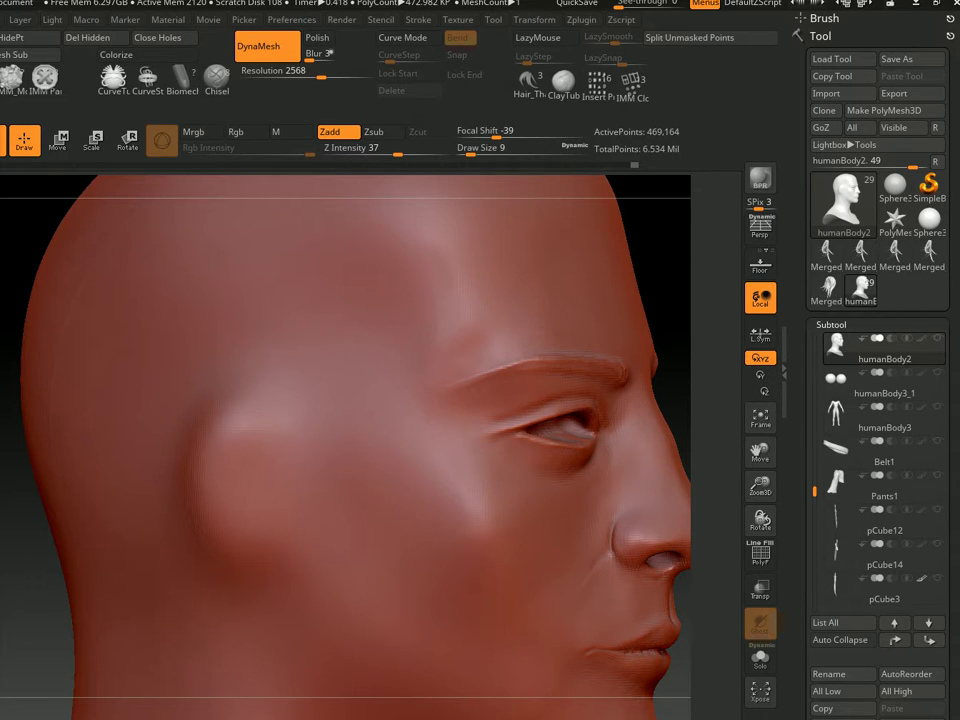
{"action": "key", "text": "bracketright"}
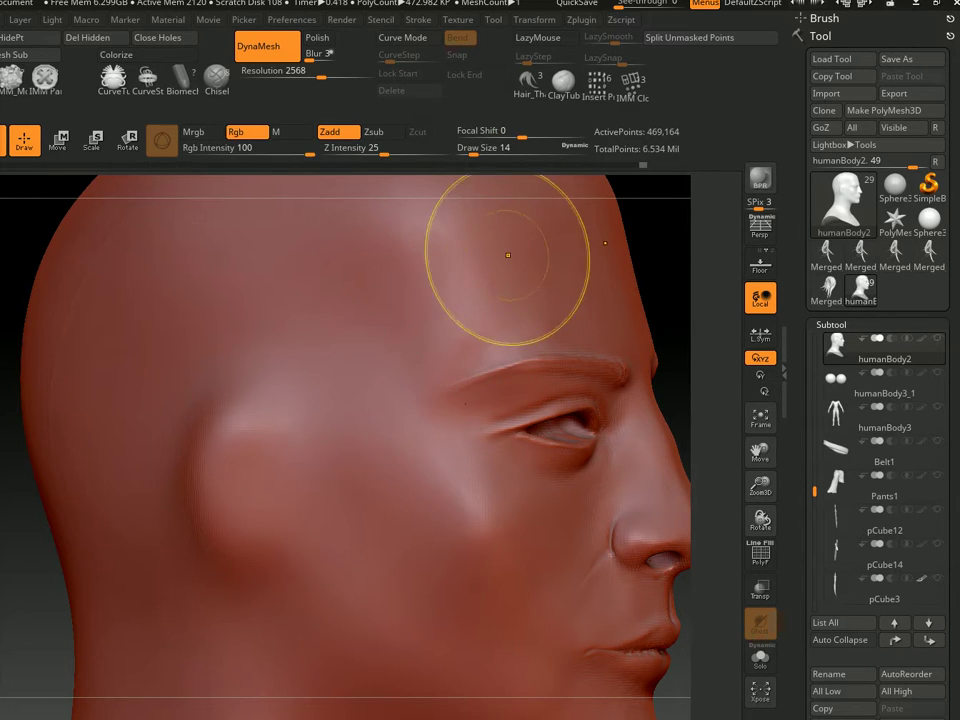
{"action": "right_click_drag", "start_coordinate": [506, 253], "coordinate": [506, 330], "text": "alt"}
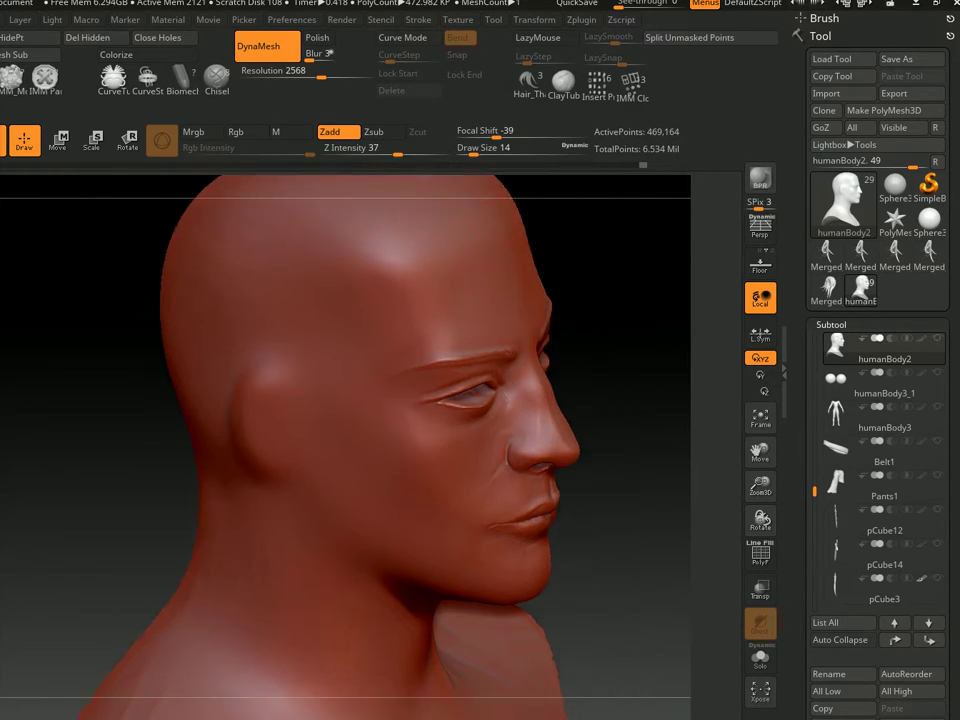
{"action": "right_click_drag", "start_coordinate": [620, 380], "coordinate": [493, 386]}
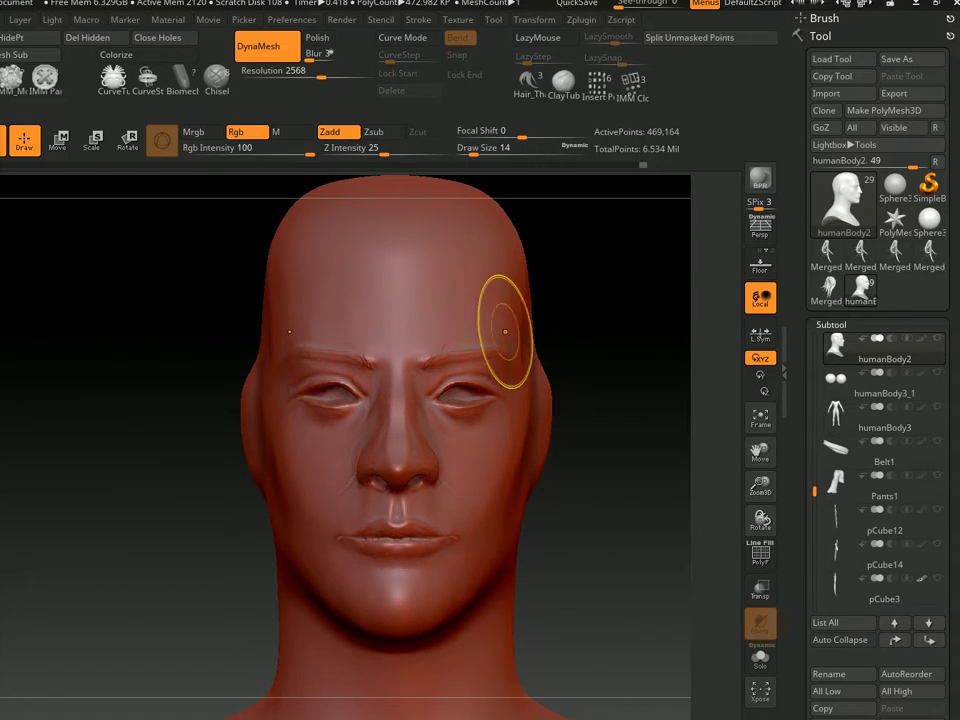
{"action": "mouse_move", "coordinate": [501, 343]}
{"action": "right_mouse_down", "text": "alt"}
{"action": "mouse_move", "coordinate": [581, 407]}
{"action": "mouse_move", "coordinate": [715, 380]}
{"action": "right_mouse_up", "text": "alt"}
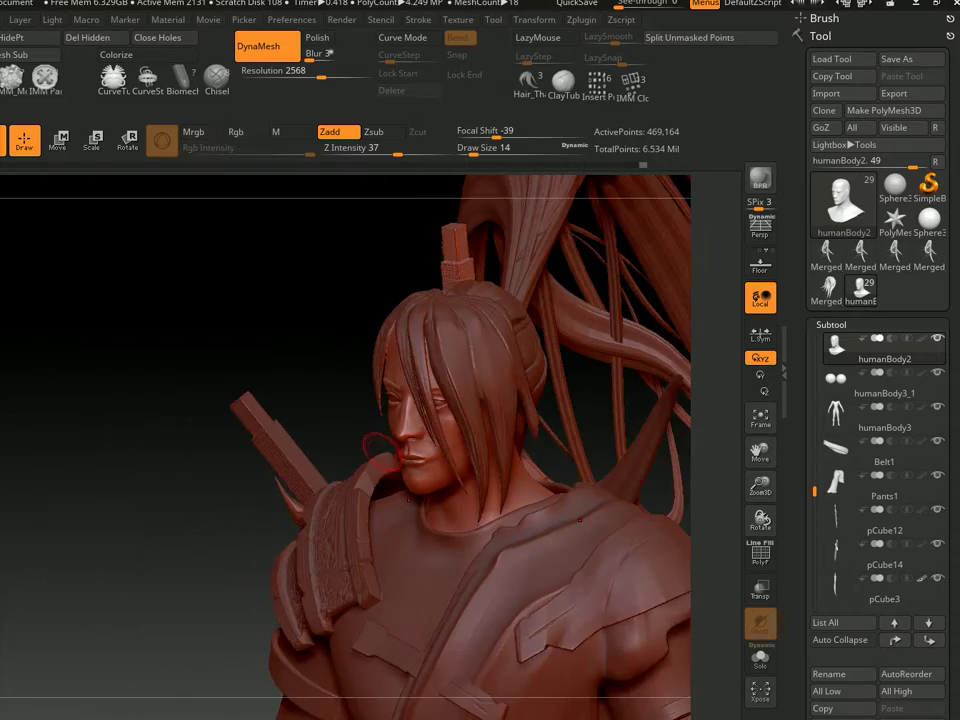
Rotate the character to show his left side and sword
{"action": "mouse_move", "coordinate": [378, 450]}
{"action": "right_mouse_down"}
{"action": "mouse_move", "coordinate": [220, 460]}
{"action": "mouse_move", "coordinate": [350, 445]}
{"action": "right_mouse_up"}
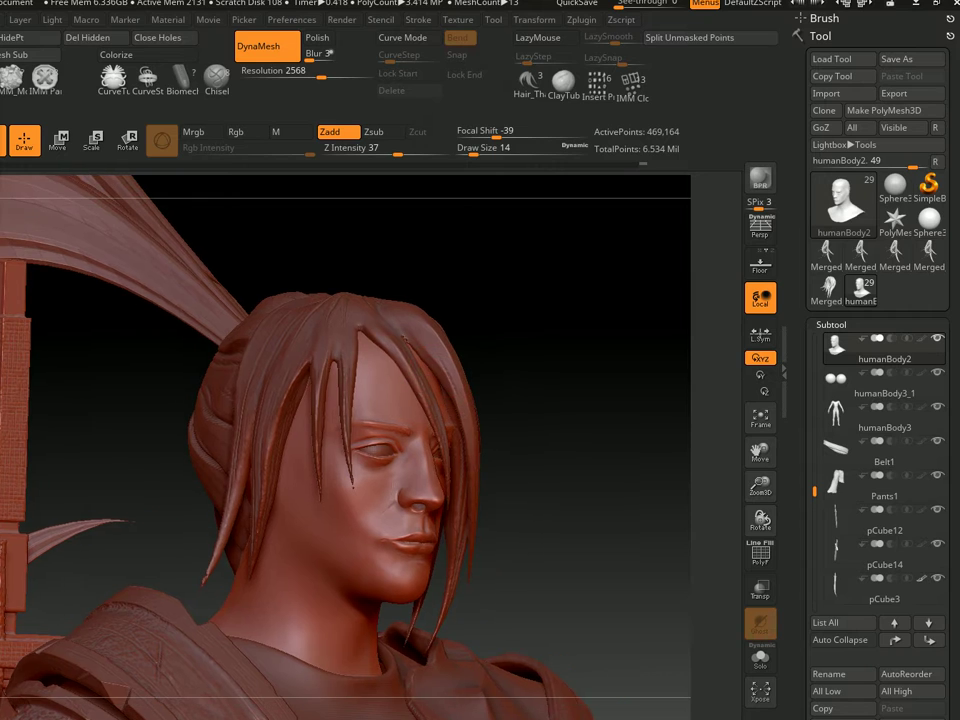
{"action": "key", "text": "s"}
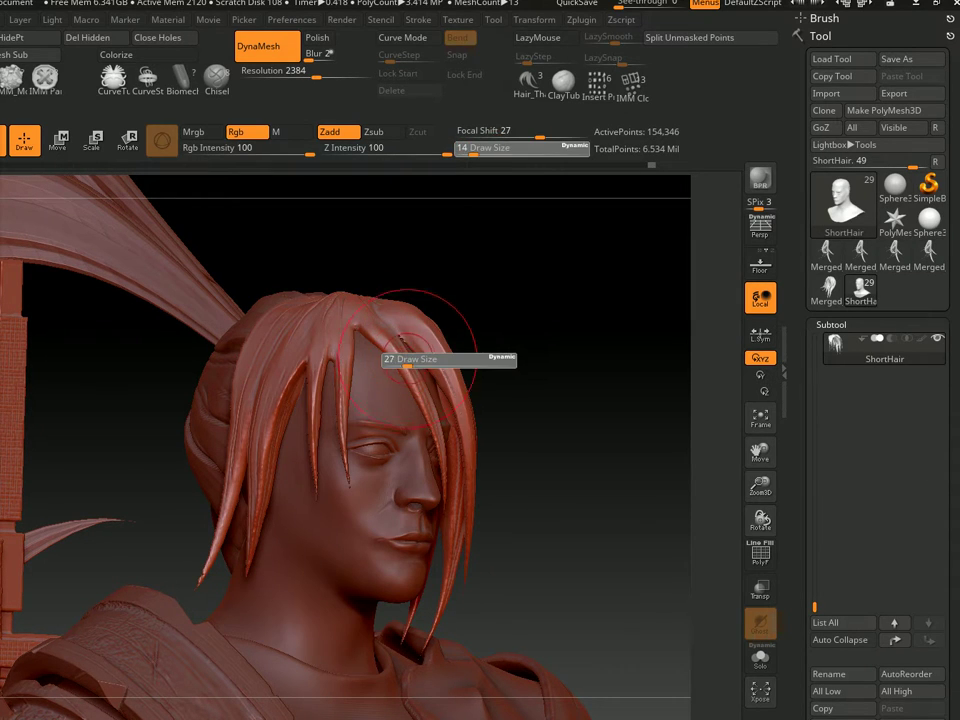
{"action": "left_click_drag", "start_coordinate": [399, 356], "coordinate": [356, 326]}
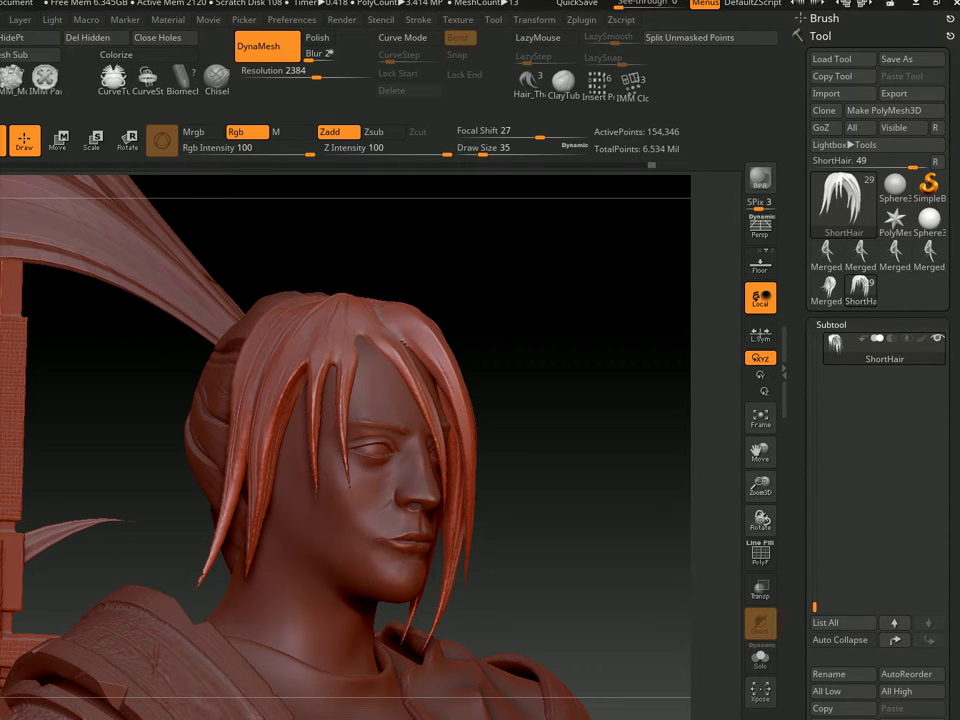
{"action": "left_click_drag", "start_coordinate": [300, 330], "coordinate": [370, 332]}
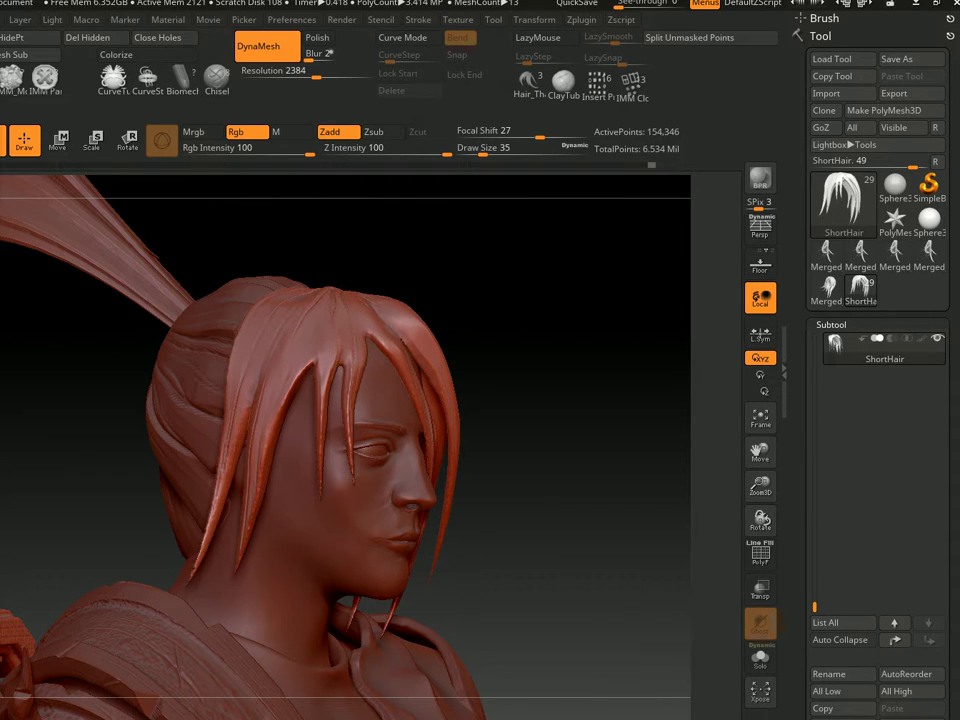
{"action": "mouse_move", "coordinate": [383, 344]}
{"action": "left_mouse_down"}
{"action": "mouse_move", "coordinate": [252, 311]}
{"action": "mouse_move", "coordinate": [340, 262]}
{"action": "mouse_move", "coordinate": [347, 412]}
{"action": "left_mouse_up"}
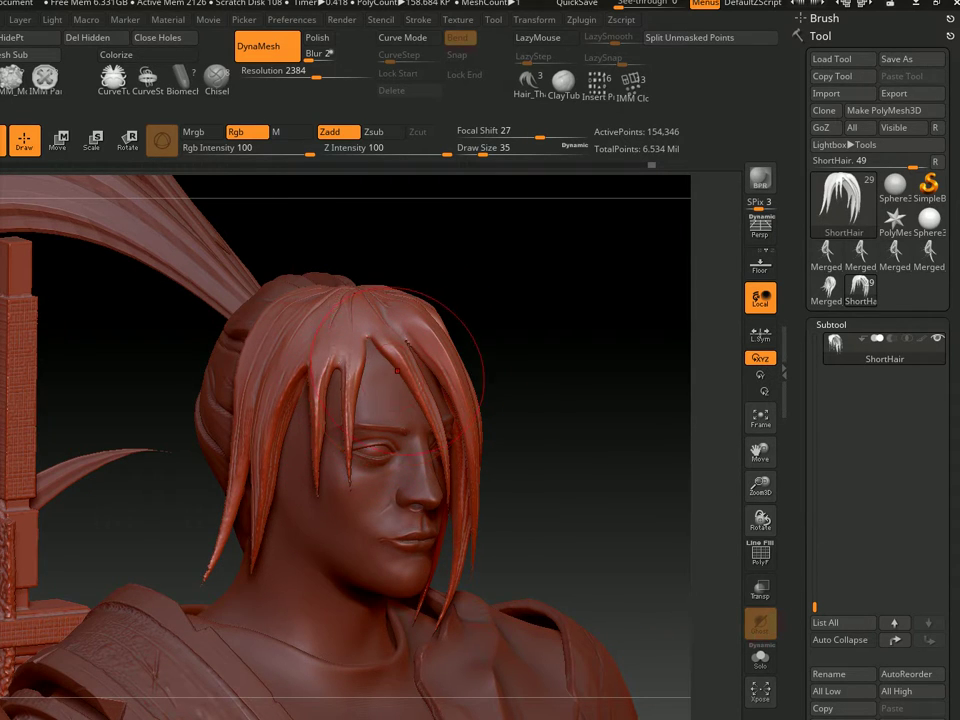
{"action": "mouse_move", "coordinate": [397, 371]}
{"action": "left_mouse_down"}
{"action": "mouse_move", "coordinate": [413, 354]}
{"action": "mouse_move", "coordinate": [400, 340]}
{"action": "left_mouse_up"}
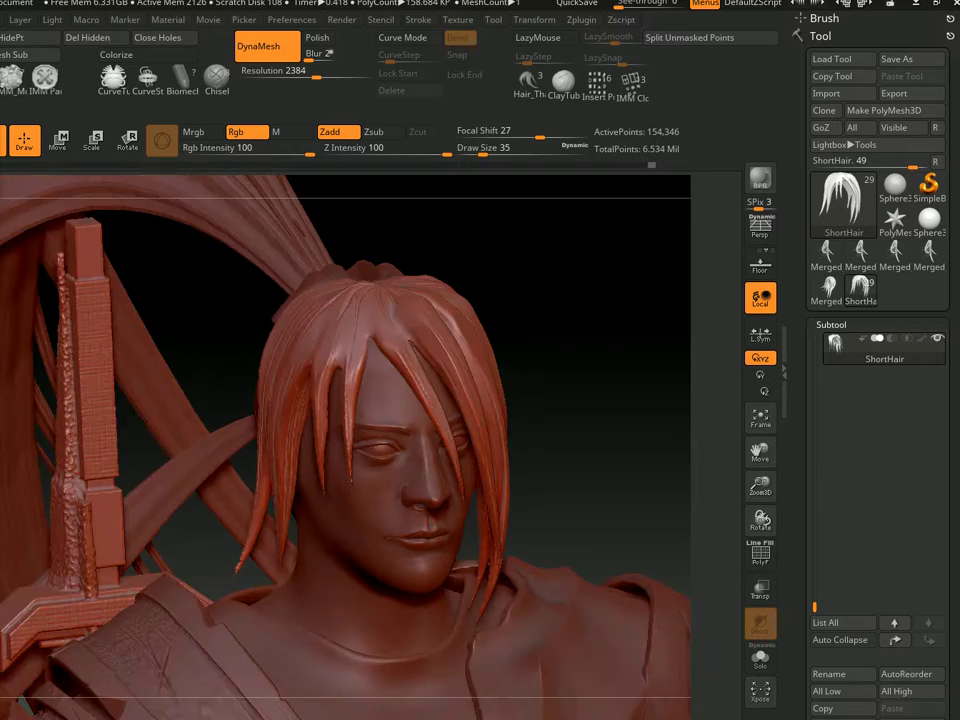
{"action": "key", "text": "s"}
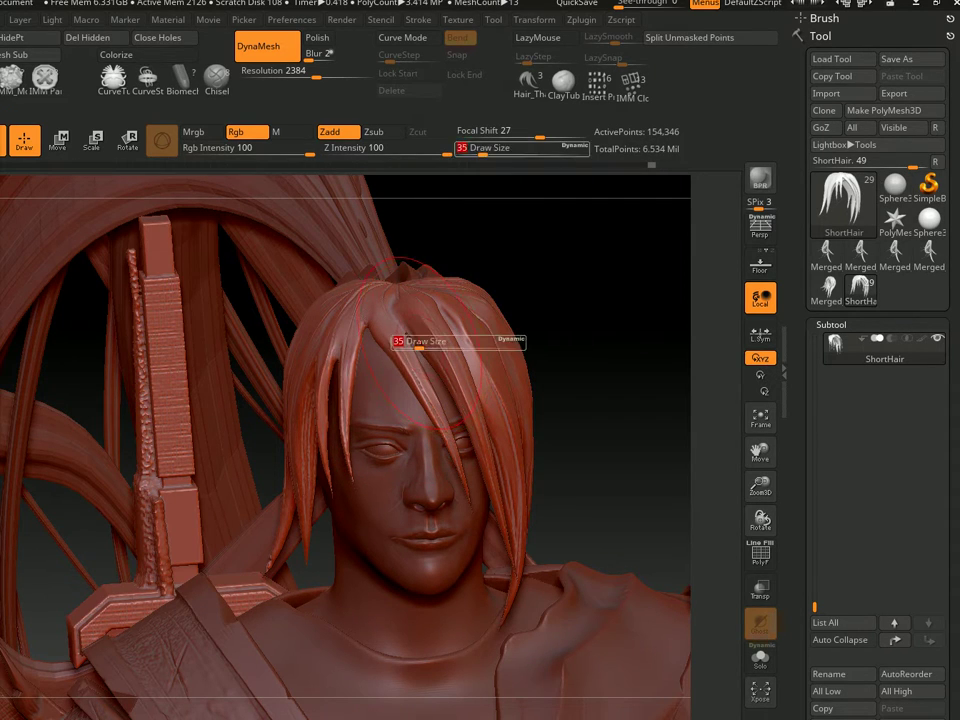
{"action": "left_click_drag", "start_coordinate": [420, 360], "coordinate": [435, 345]}
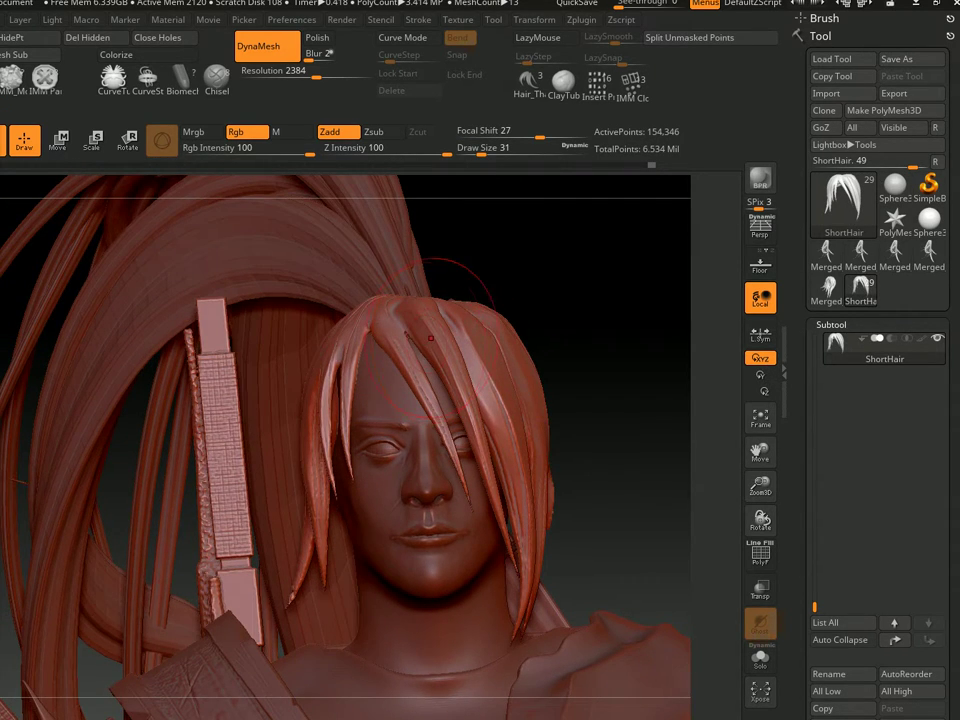
{"action": "type", "text": "s74"}
{"action": "key", "text": "Return"}
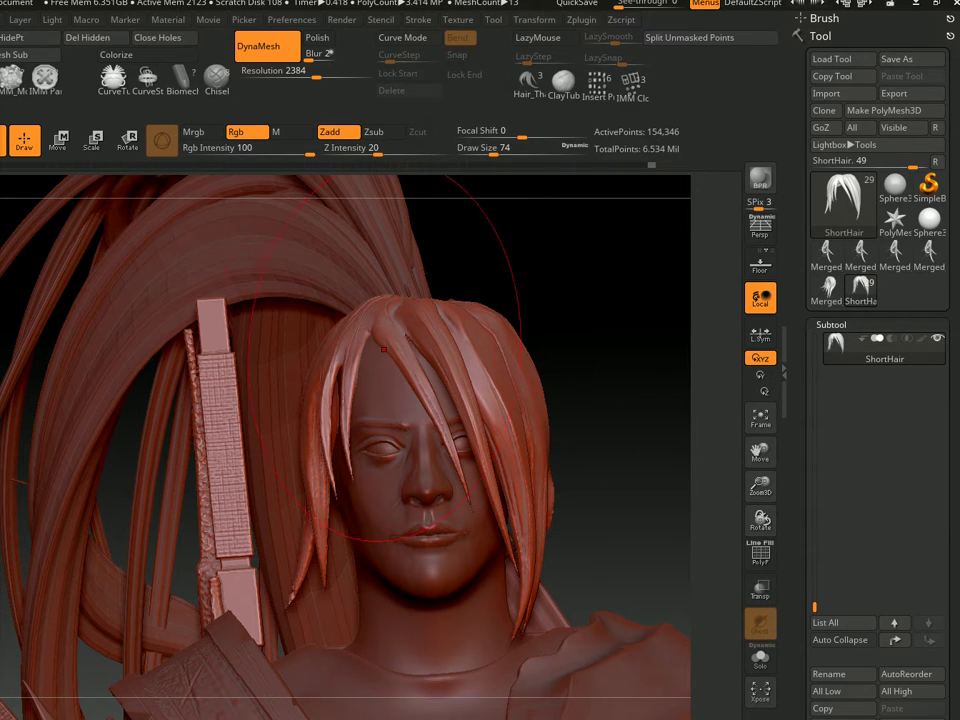
{"action": "left_click_drag", "start_coordinate": [418, 331], "coordinate": [368, 351]}
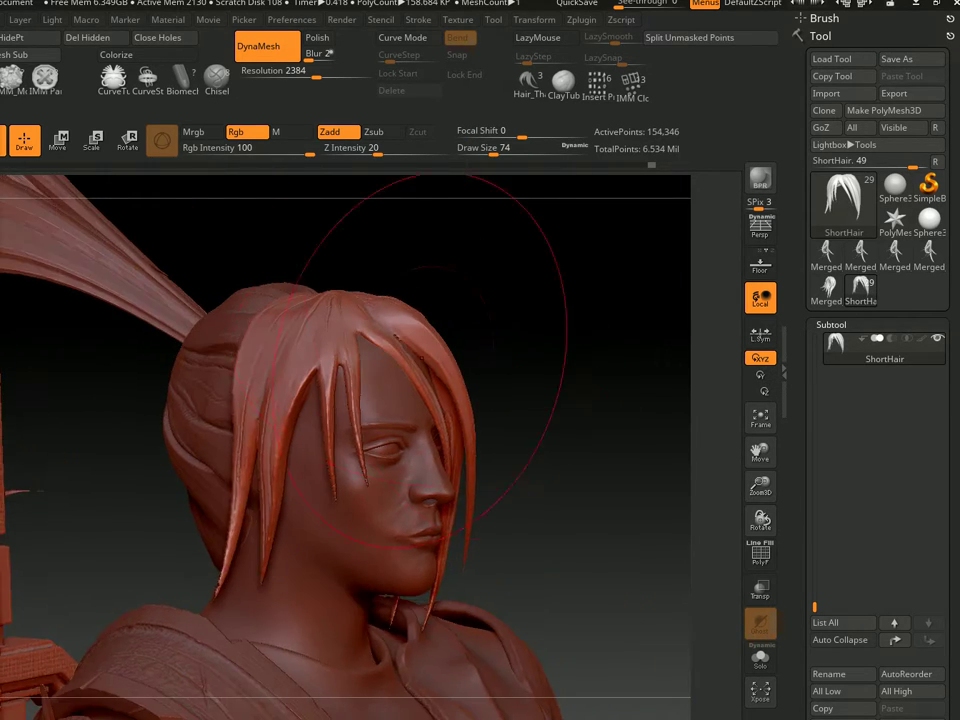
{"action": "type", "text": "s"}
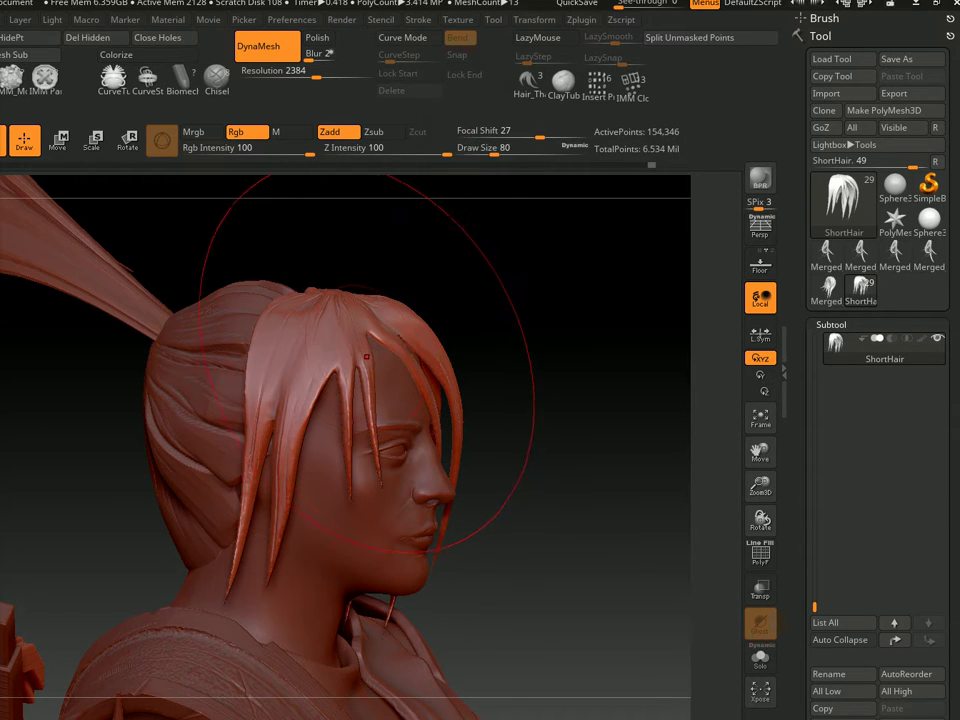
{"action": "type", "text": "49"}
{"action": "key", "text": "Return"}
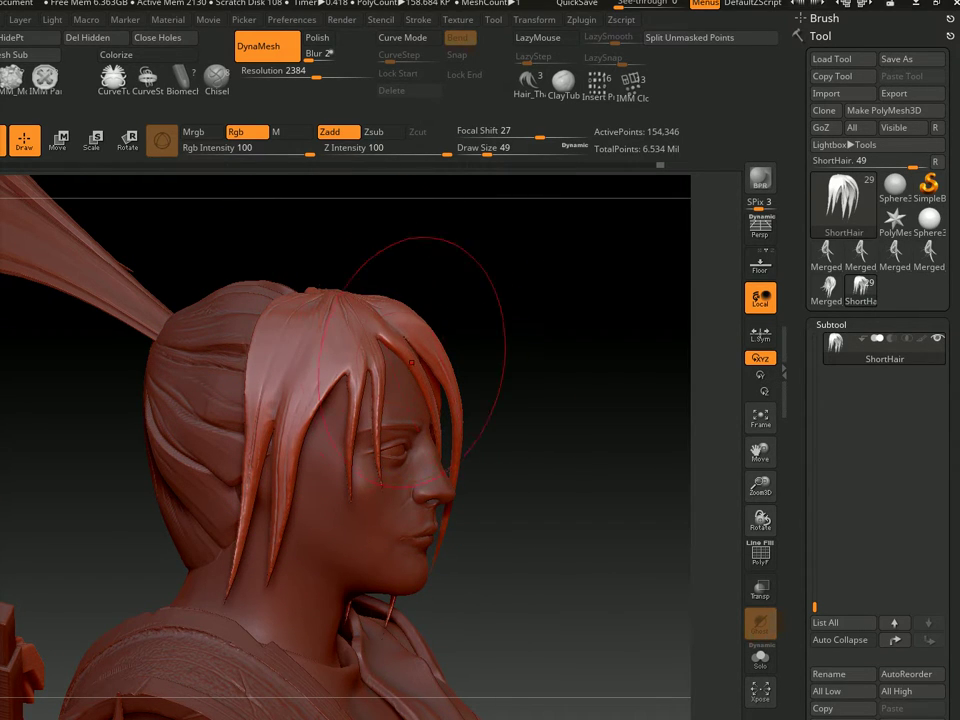
{"action": "key", "text": "bracketright"}
{"action": "key", "text": "bracketright"}
{"action": "key", "text": "bracketright"}
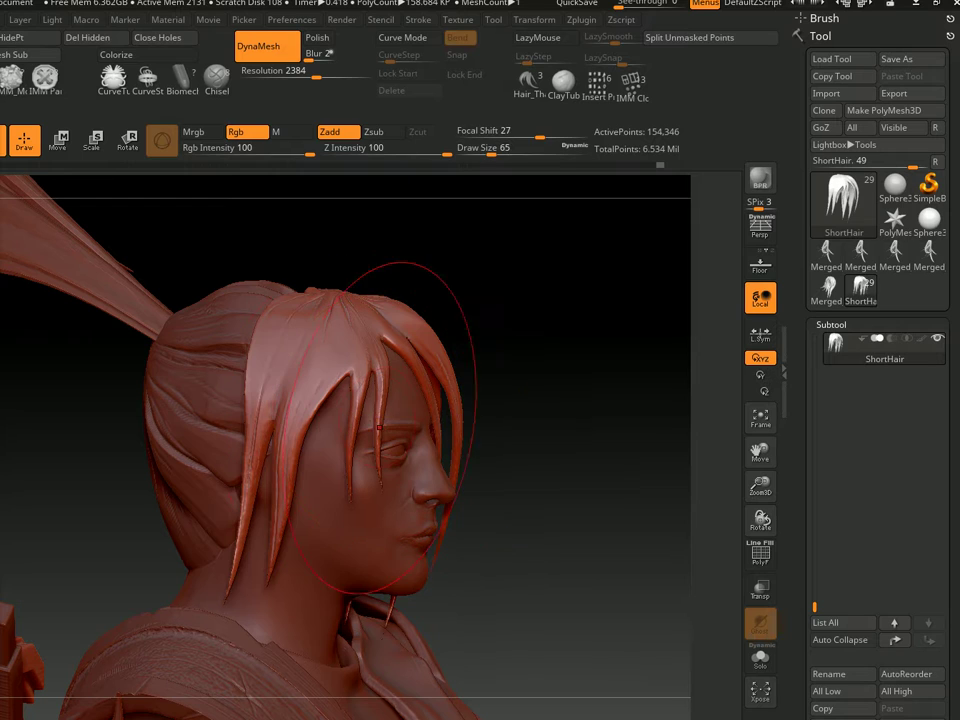
{"action": "type", "text": "s77"}
{"action": "key", "text": "Return"}
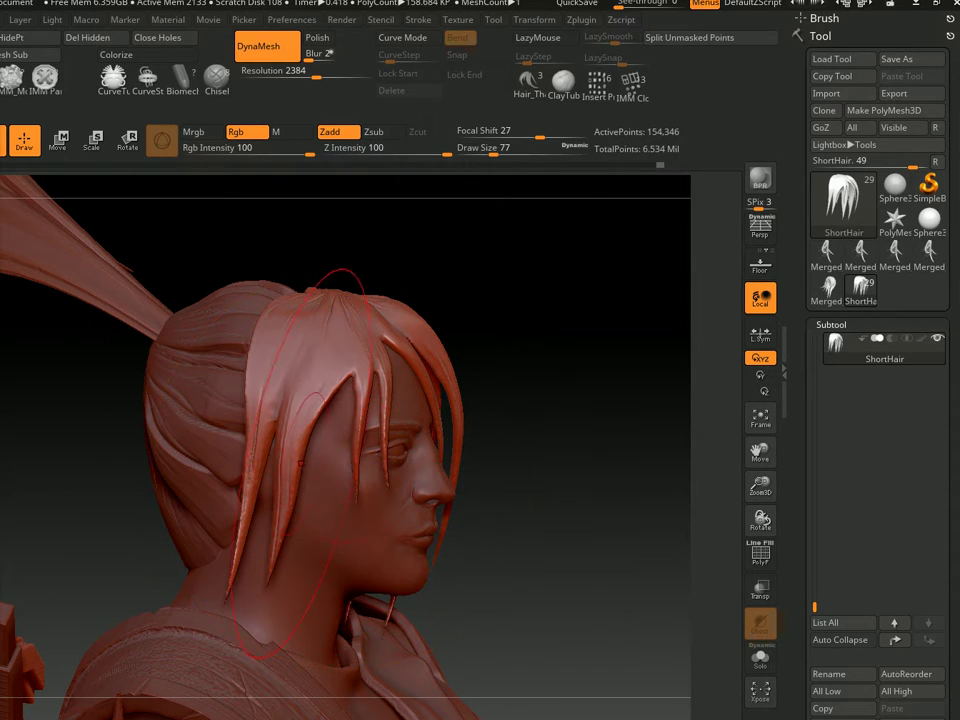
{"action": "mouse_move", "coordinate": [425, 437]}
{"action": "right_mouse_down"}
{"action": "mouse_move", "coordinate": [370, 330]}
{"action": "mouse_move", "coordinate": [373, 343]}
{"action": "mouse_move", "coordinate": [362, 258]}
{"action": "right_mouse_up"}
{"action": "type", "text": "s56"}
{"action": "key", "text": "Return"}
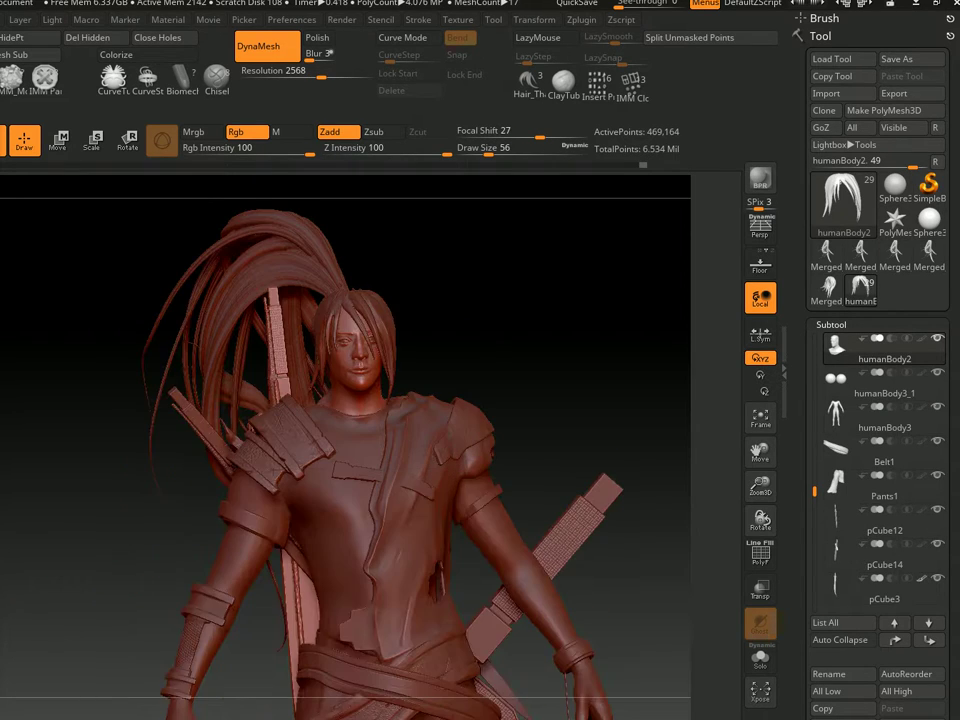
Orbit and zoom from the full armored figure with sword to a close front view of the head
{"action": "right_click_drag", "start_coordinate": [348, 377], "coordinate": [300, 412]}
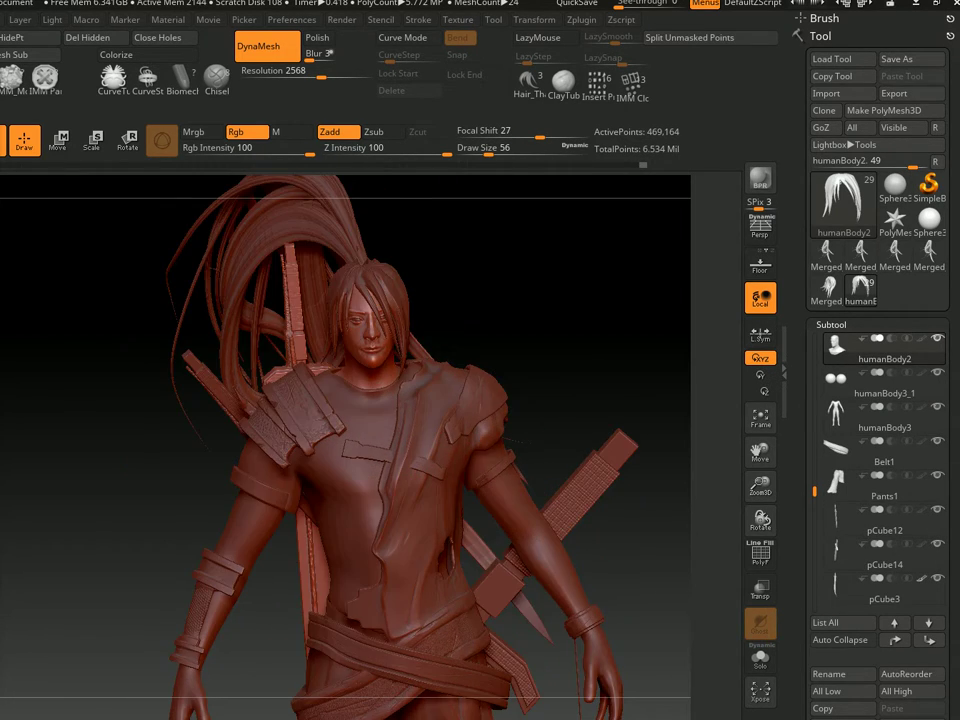
{"action": "right_click_drag", "start_coordinate": [480, 470], "coordinate": [480, 510], "text": "alt"}
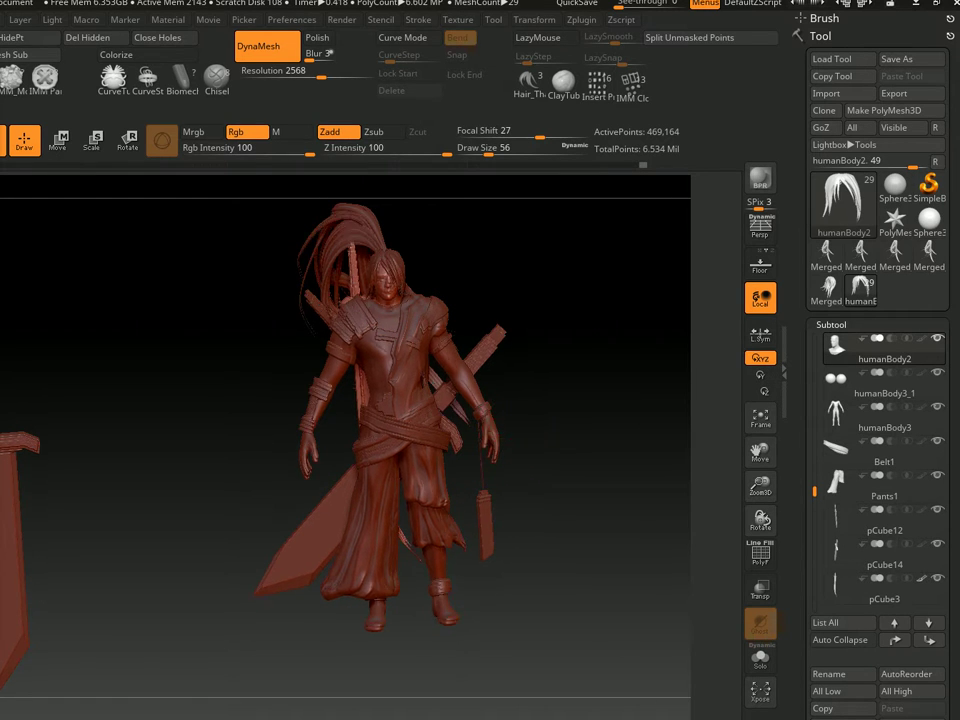
{"action": "mouse_move", "coordinate": [422, 381]}
{"action": "right_mouse_down", "text": "alt"}
{"action": "mouse_move", "coordinate": [412, 386]}
{"action": "mouse_move", "coordinate": [476, 365]}
{"action": "mouse_move", "coordinate": [422, 386]}
{"action": "mouse_move", "coordinate": [135, 575]}
{"action": "right_mouse_up", "text": "alt"}
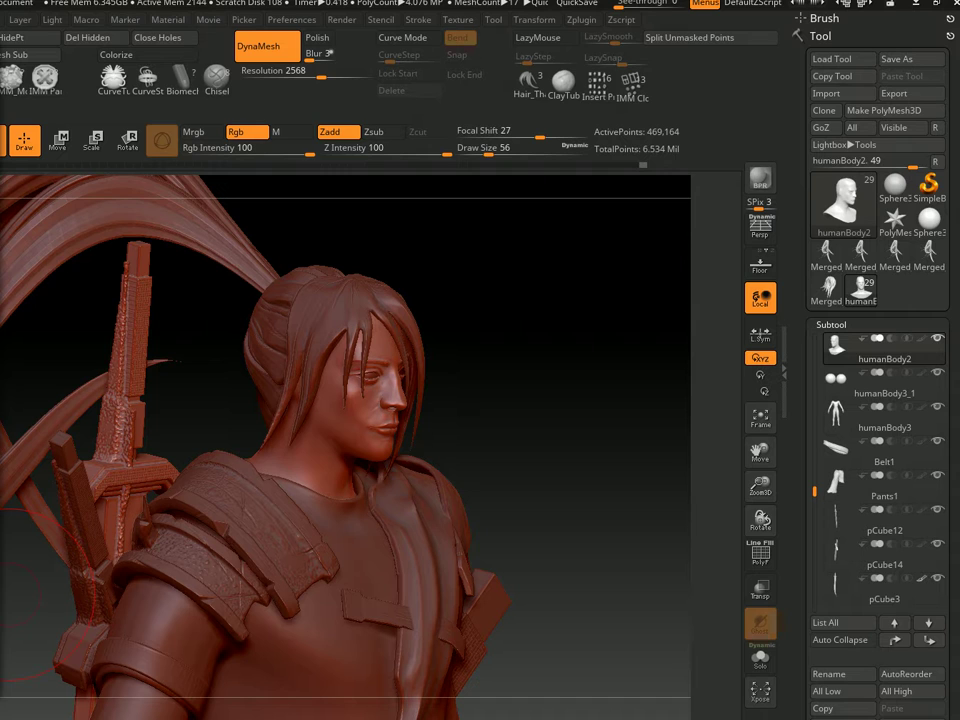
{"action": "left_click_drag", "start_coordinate": [429, 435], "coordinate": [340, 430]}
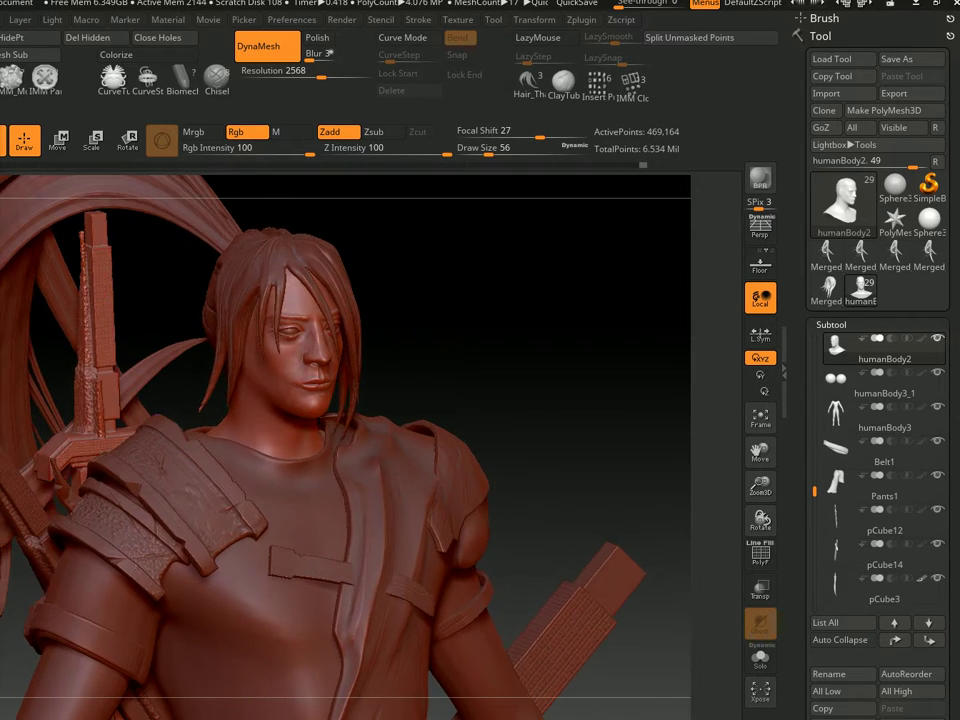
{"action": "mouse_move", "coordinate": [418, 484]}
{"action": "left_mouse_down", "text": "alt"}
{"action": "mouse_move", "coordinate": [449, 384]}
{"action": "mouse_move", "coordinate": [385, 395]}
{"action": "mouse_move", "coordinate": [349, 437]}
{"action": "left_mouse_up", "text": "alt"}
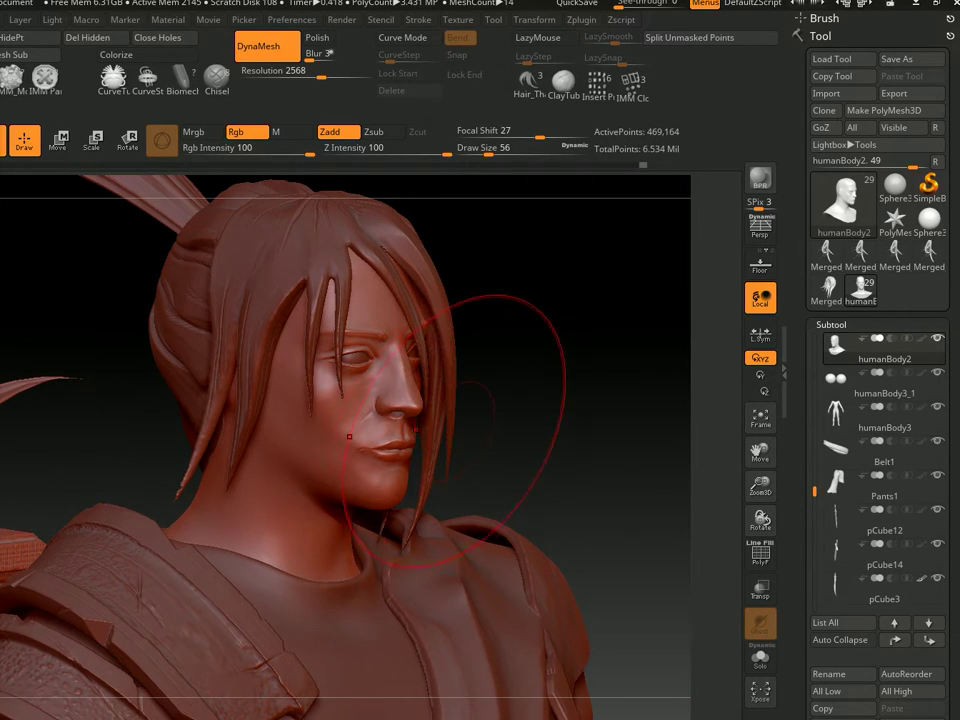
Set Draw Size 27 and Solo the humanBody2 head bust
{"action": "key", "text": "s"}
{"action": "left_click_drag", "start_coordinate": [450, 443], "coordinate": [425, 443]}
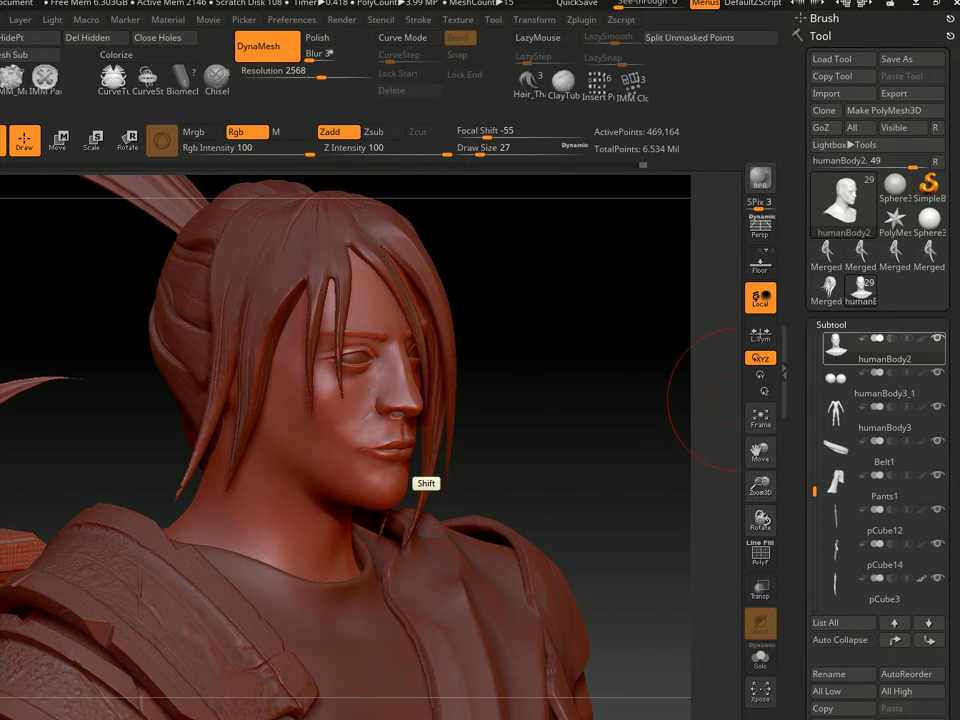
{"action": "left_click", "coordinate": [937, 339], "text": "shift"}
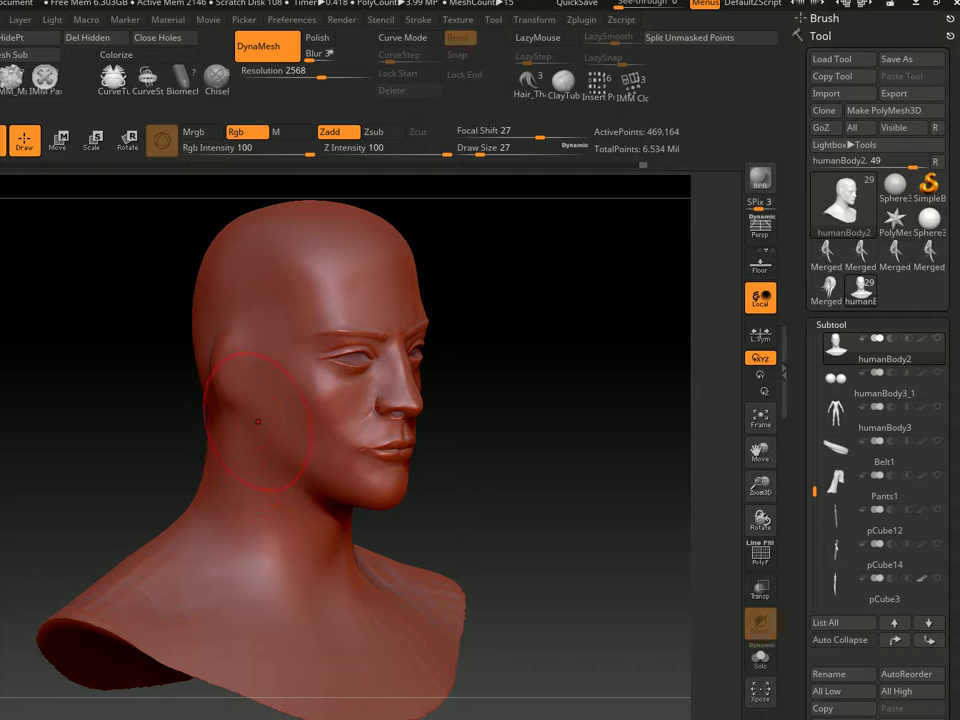
Load the inward-carving scar brush preset at size 29 and zoom in on the face
{"action": "key", "text": "b"}
{"action": "key", "text": "d"}
{"action": "key", "text": "s"}
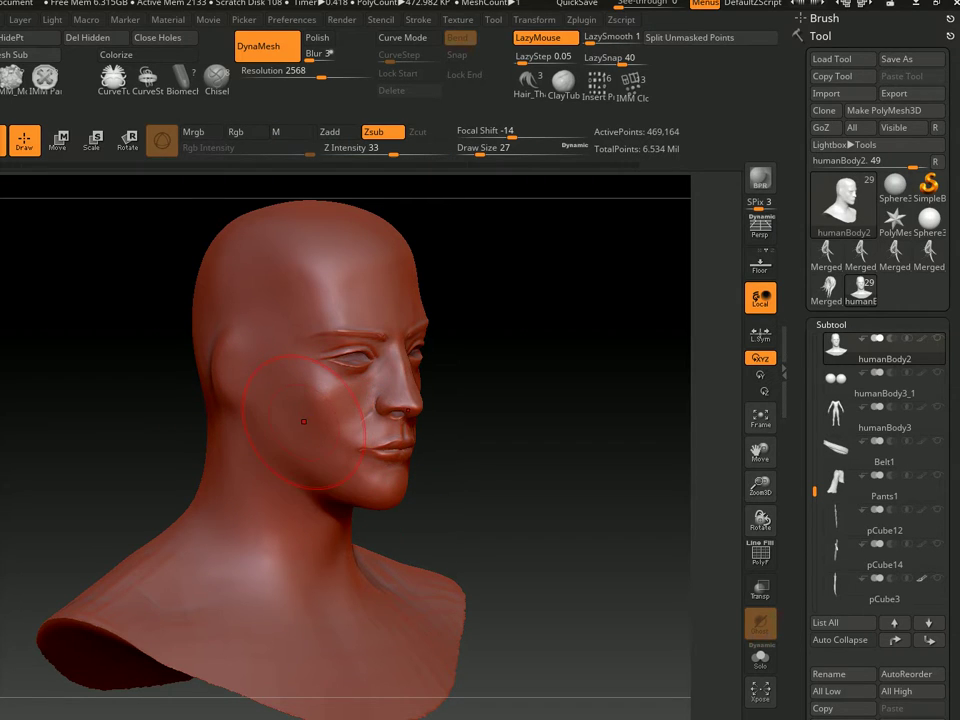
{"action": "key", "text": "s"}
{"action": "left_click_drag", "start_coordinate": [280, 420], "coordinate": [288, 420]}
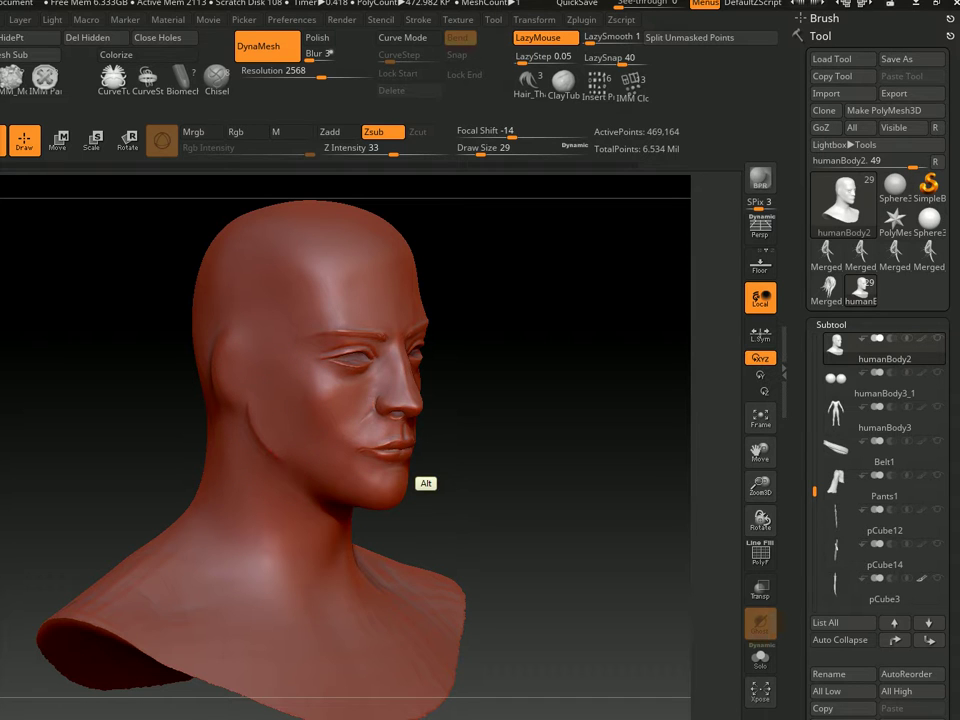
{"action": "mouse_move", "coordinate": [375, 494]}
{"action": "right_mouse_down"}
{"action": "mouse_move", "coordinate": [360, 365]}
{"action": "mouse_move", "coordinate": [426, 483]}
{"action": "mouse_move", "coordinate": [241, 405]}
{"action": "right_mouse_up"}
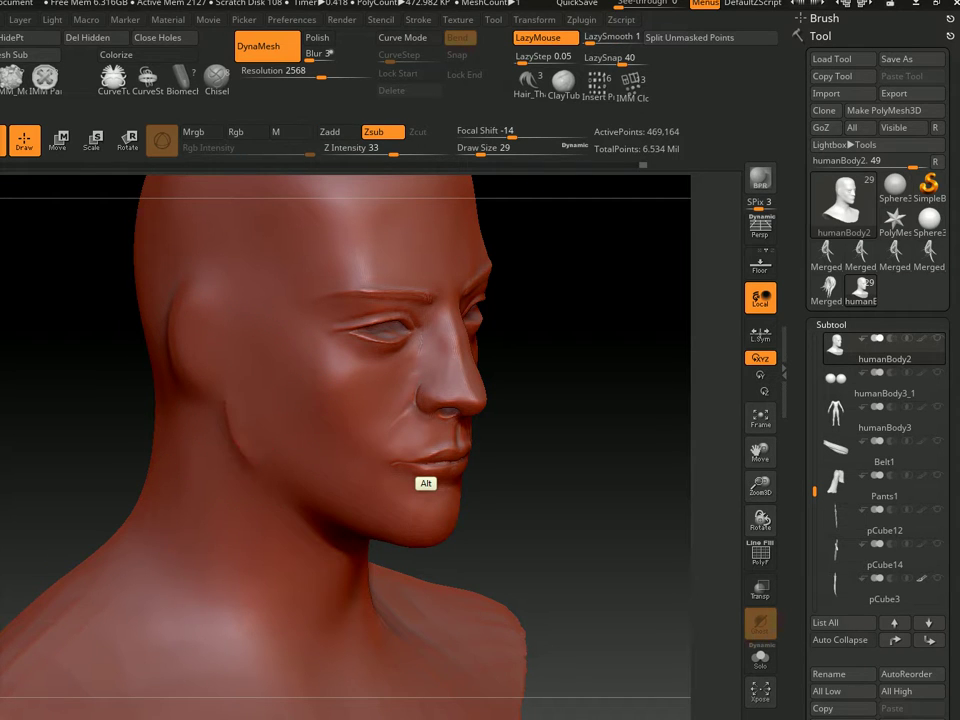
{"action": "mouse_move", "coordinate": [422, 422]}
{"action": "right_mouse_down"}
{"action": "mouse_move", "coordinate": [330, 420]}
{"action": "mouse_move", "coordinate": [230, 372]}
{"action": "right_mouse_up"}
Carve a scar line down the cheek at brush size 13
{"action": "key", "text": "shift"}
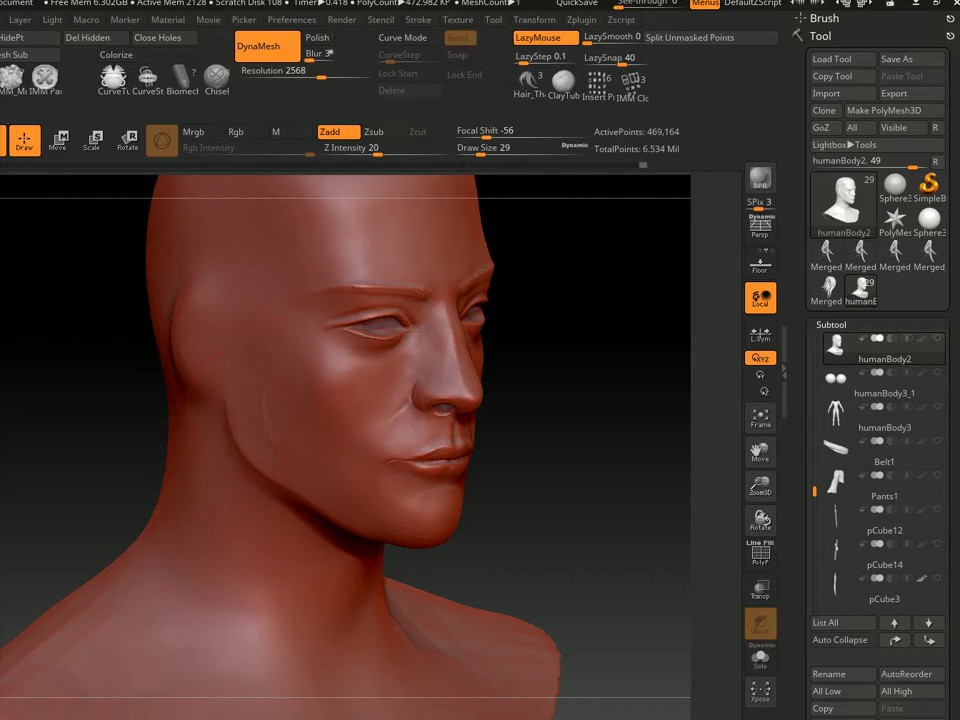
{"action": "key", "text": "s"}
{"action": "left_click_drag", "start_coordinate": [240, 362], "coordinate": [232, 362]}
{"action": "left_click_drag", "start_coordinate": [243, 419], "coordinate": [245, 425], "text": "shift"}
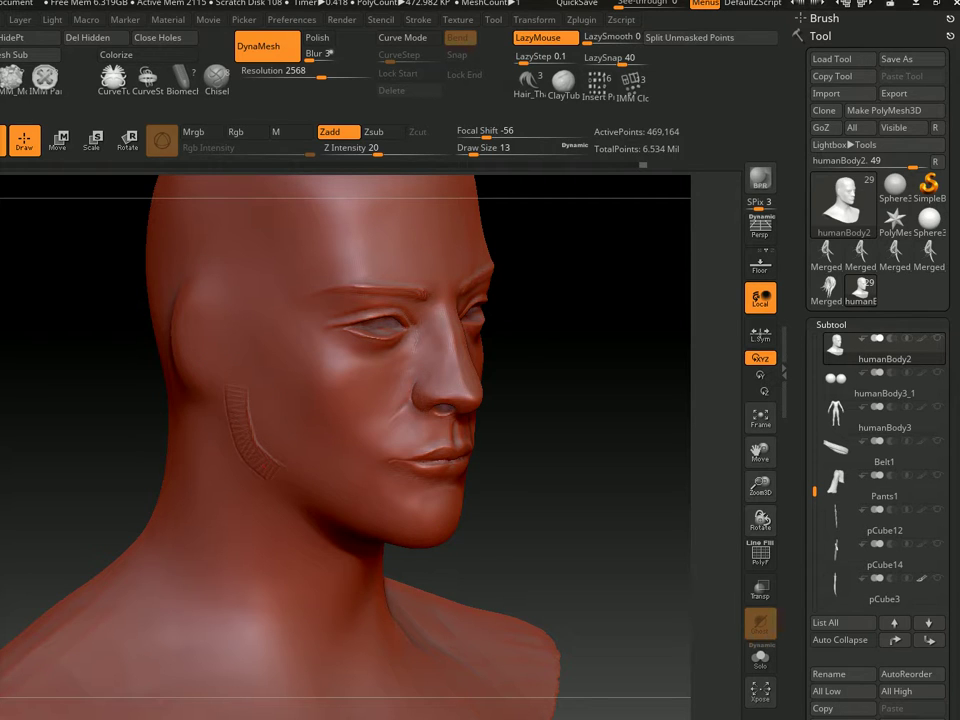
{"action": "mouse_move", "coordinate": [272, 395]}
{"action": "right_mouse_down"}
{"action": "mouse_move", "coordinate": [200, 380]}
{"action": "mouse_move", "coordinate": [426, 483]}
{"action": "right_mouse_up"}
Add more scar strokes on the cheek at size 12 and smooth the hatched lines
{"action": "key", "text": "shift"}
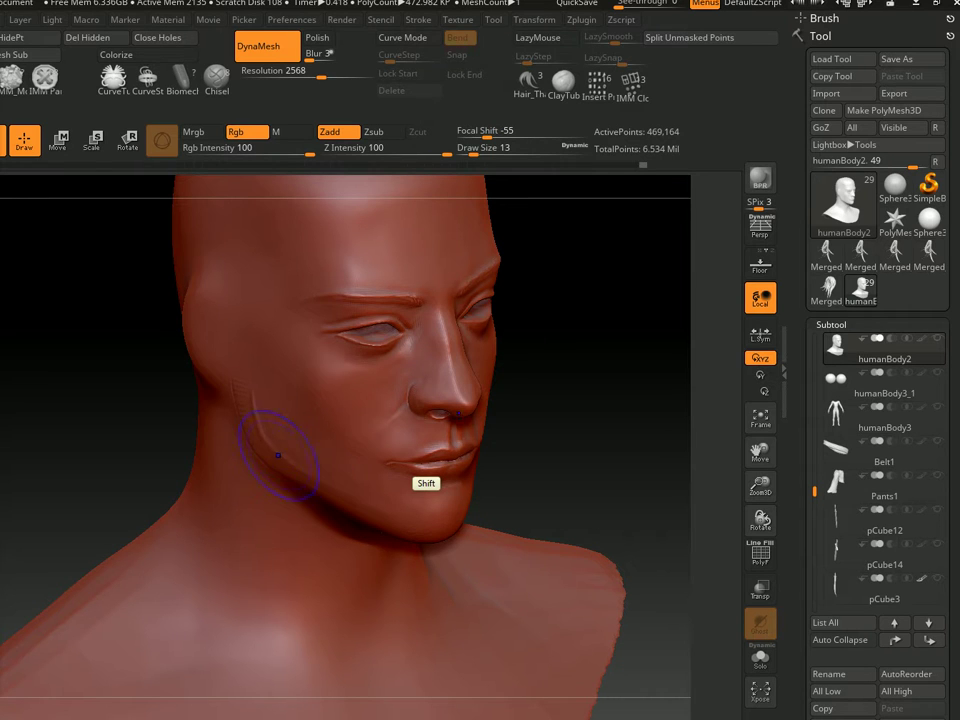
{"action": "key", "text": "s"}
{"action": "left_click", "coordinate": [260, 424]}
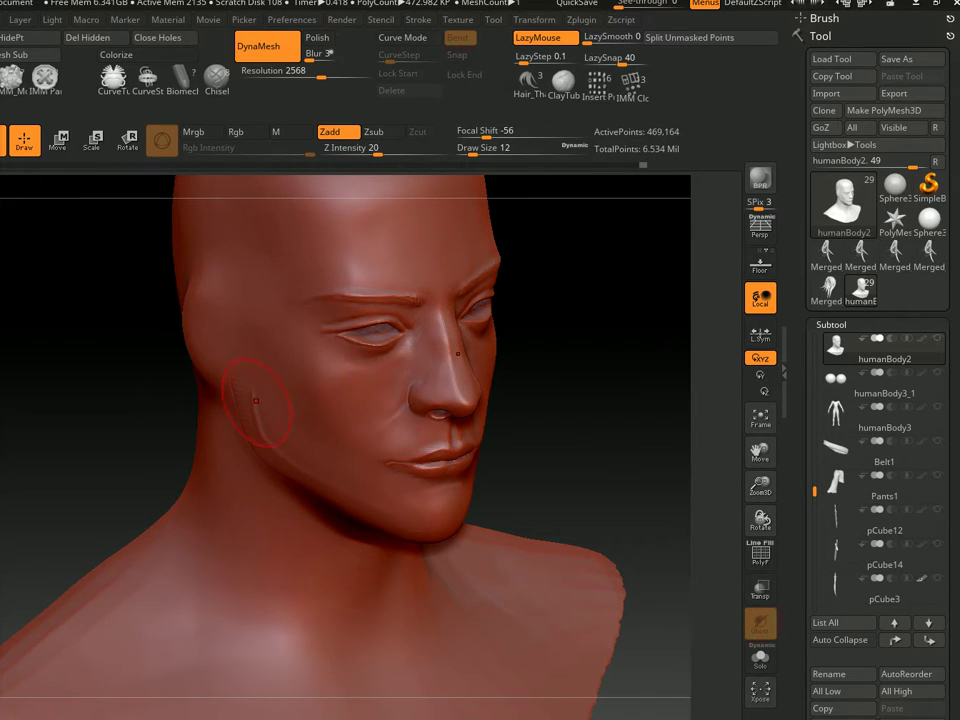
{"action": "right_click_drag", "start_coordinate": [260, 424], "coordinate": [234, 393]}
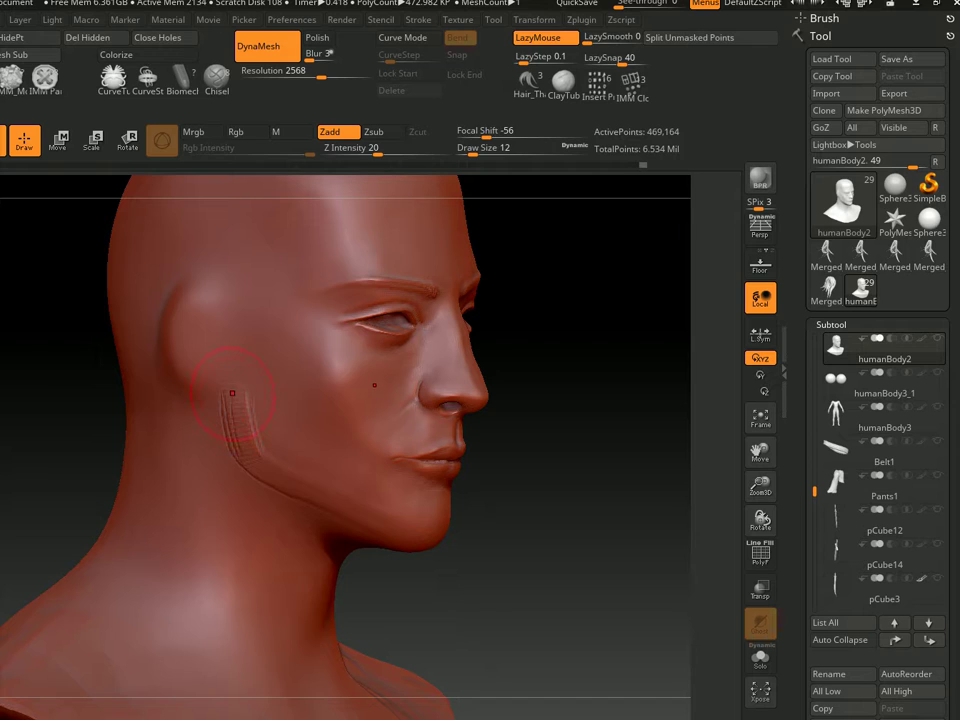
{"action": "left_click_drag", "start_coordinate": [232, 393], "coordinate": [214, 386], "text": "shift"}
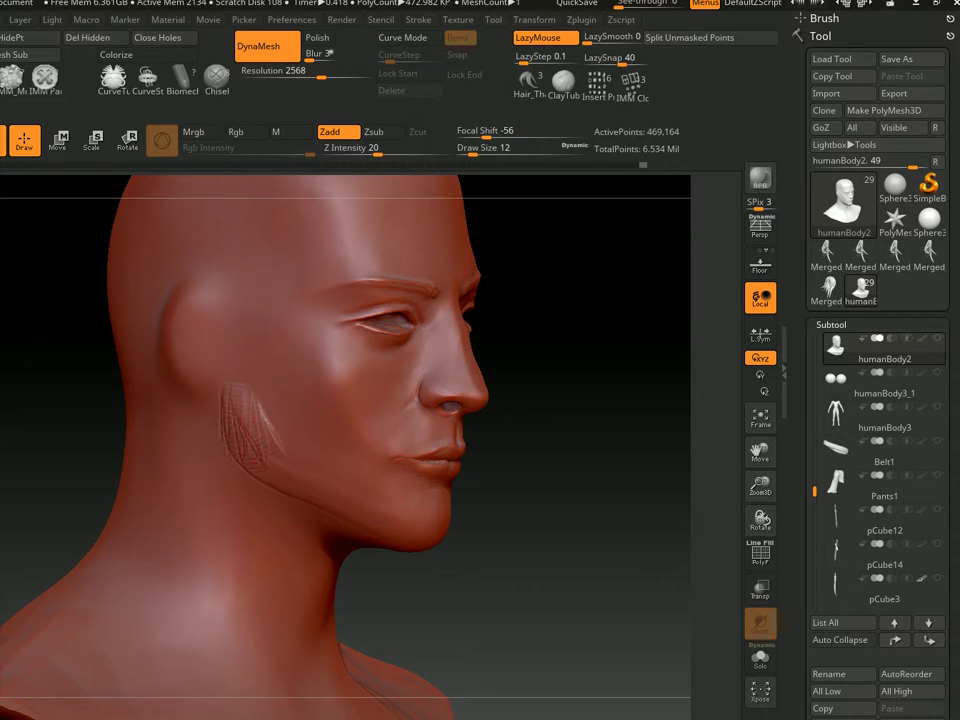
{"action": "left_click_drag", "start_coordinate": [249, 409], "coordinate": [264, 422], "text": "shift"}
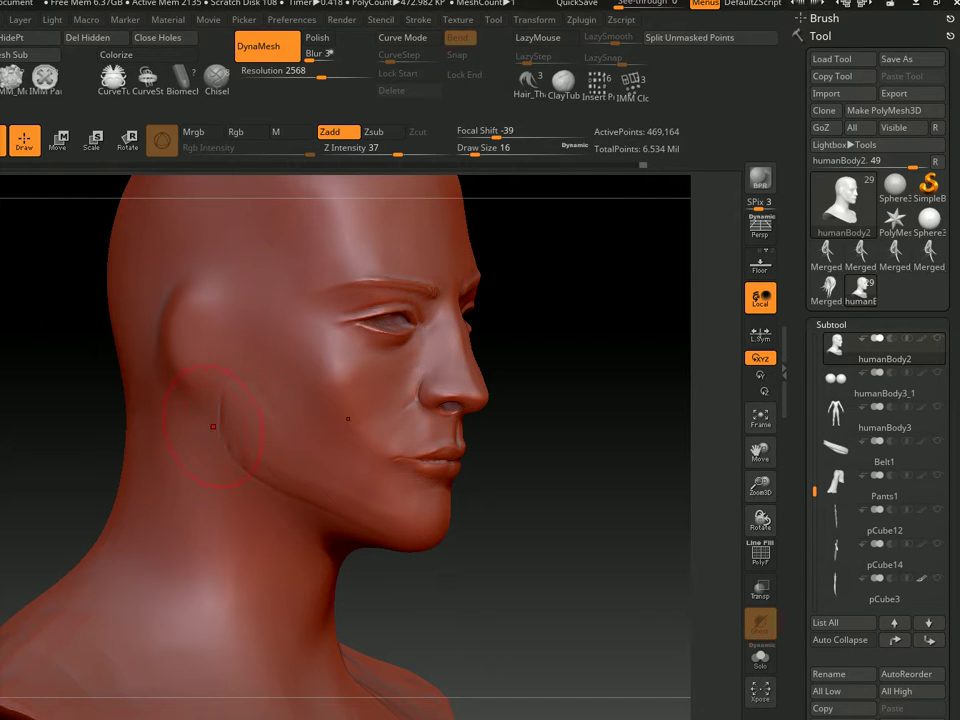
Turn the head to face the viewer and shrink the brush to size 7
{"action": "mouse_move", "coordinate": [600, 450]}
{"action": "left_mouse_down"}
{"action": "mouse_move", "coordinate": [640, 440]}
{"action": "mouse_move", "coordinate": [560, 450]}
{"action": "left_mouse_up"}
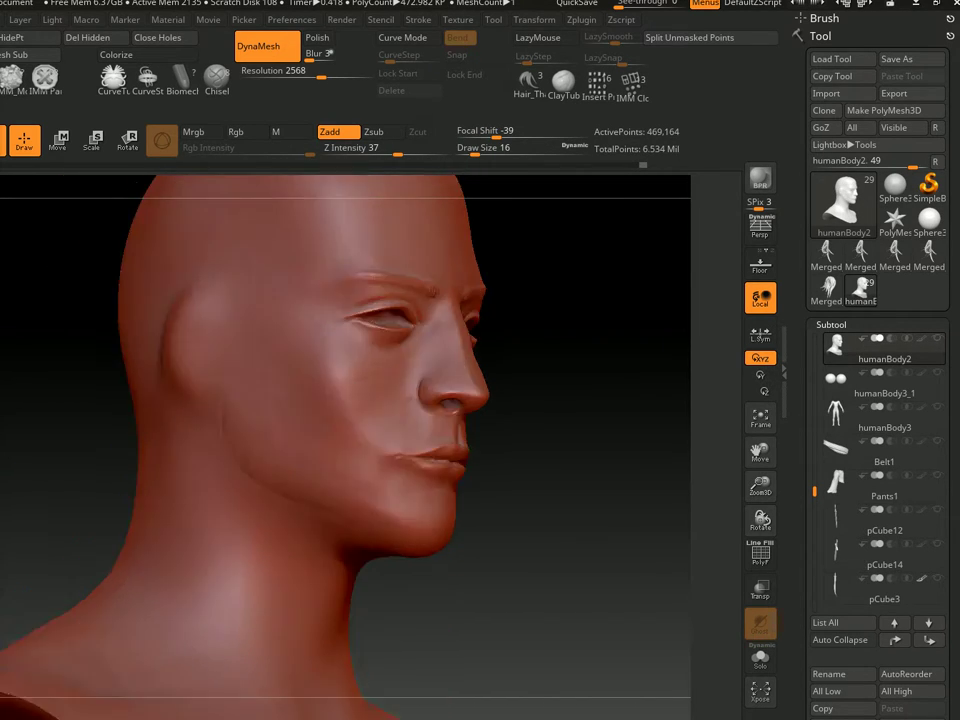
{"action": "left_click_drag", "start_coordinate": [291, 449], "coordinate": [238, 385]}
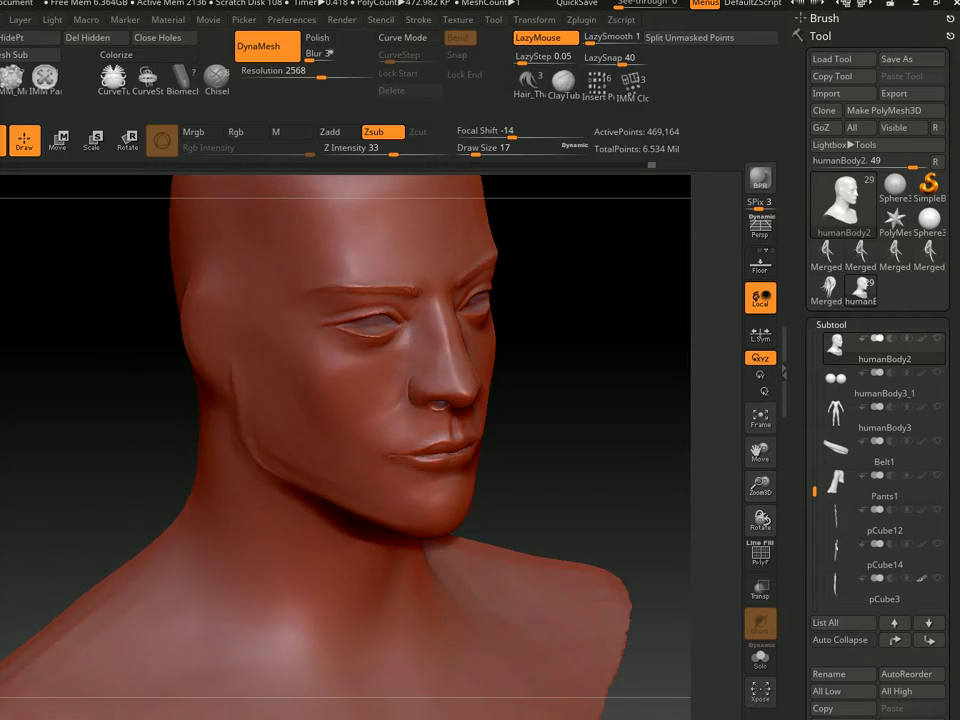
{"action": "mouse_move", "coordinate": [410, 527]}
{"action": "left_mouse_down"}
{"action": "mouse_move", "coordinate": [245, 407]}
{"action": "mouse_move", "coordinate": [257, 396]}
{"action": "left_mouse_up"}
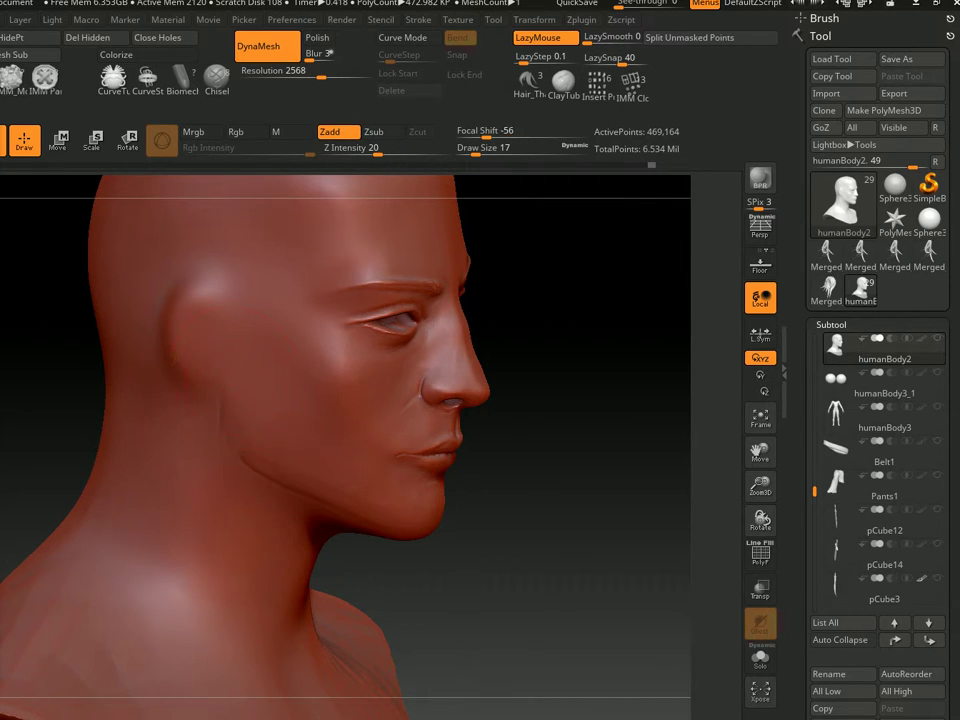
{"action": "key", "text": "s"}
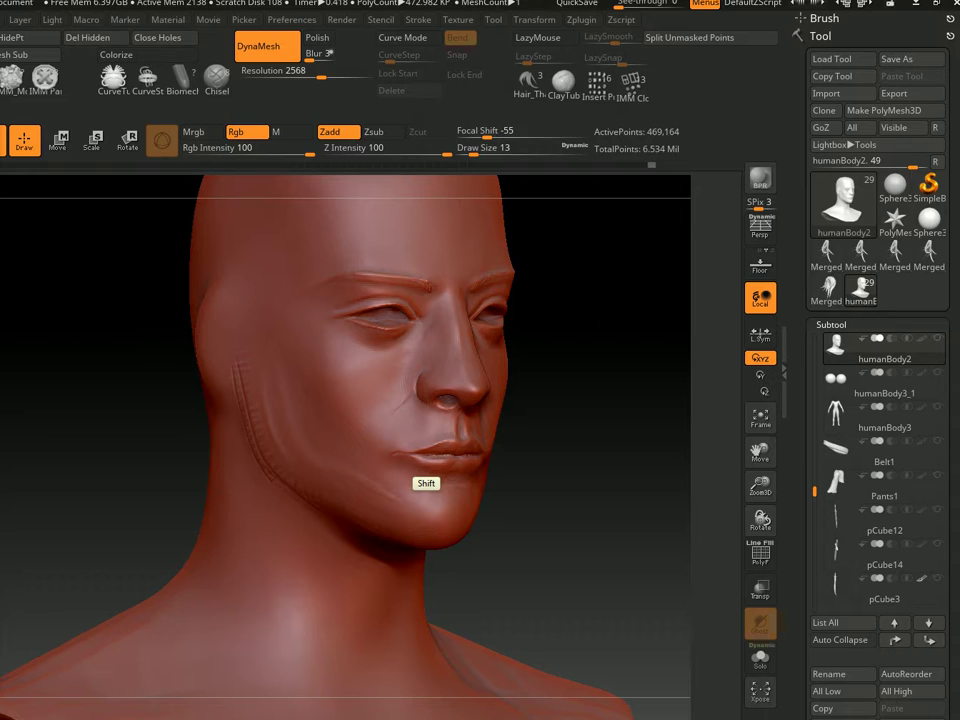
{"action": "key", "text": "s"}
{"action": "left_click_drag", "start_coordinate": [380, 482], "coordinate": [349, 461]}
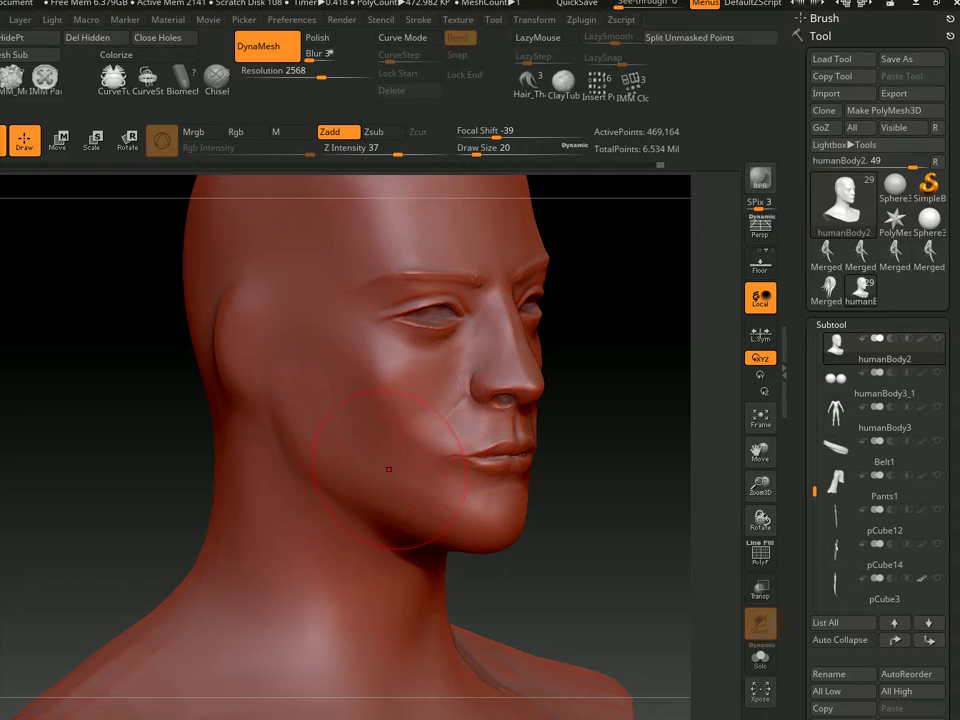
Load the lazy Zsub carving preset at size 33 and lower Z Intensity to 12
{"action": "right_click_drag", "start_coordinate": [388, 469], "coordinate": [372, 434]}
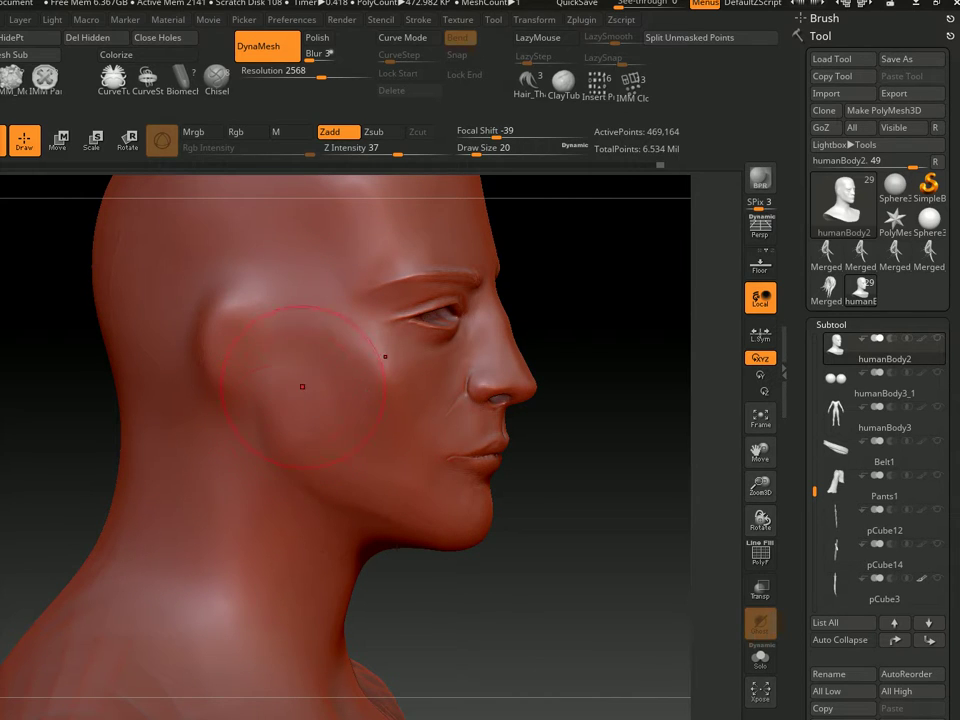
{"action": "key", "text": "b"}
{"action": "key", "text": "d"}
{"action": "key", "text": "s"}
{"action": "key", "text": "s"}
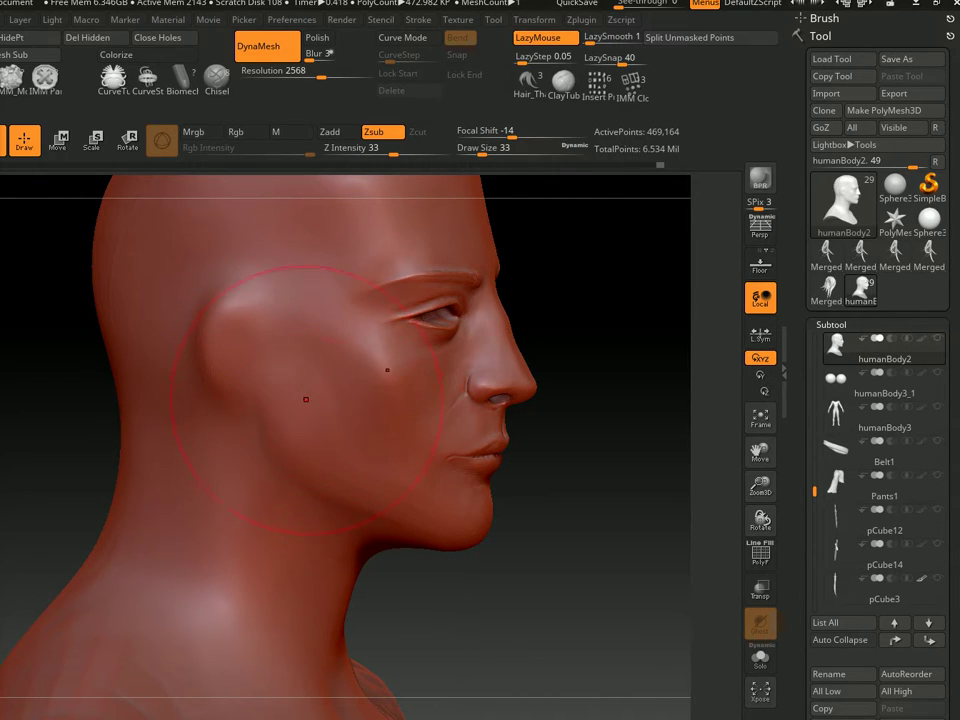
{"action": "left_click_drag", "start_coordinate": [393, 150], "coordinate": [366, 150]}
{"action": "mouse_move", "coordinate": [411, 494]}
{"action": "right_mouse_down"}
{"action": "mouse_move", "coordinate": [372, 496]}
{"action": "mouse_move", "coordinate": [710, 420]}
{"action": "right_mouse_up"}
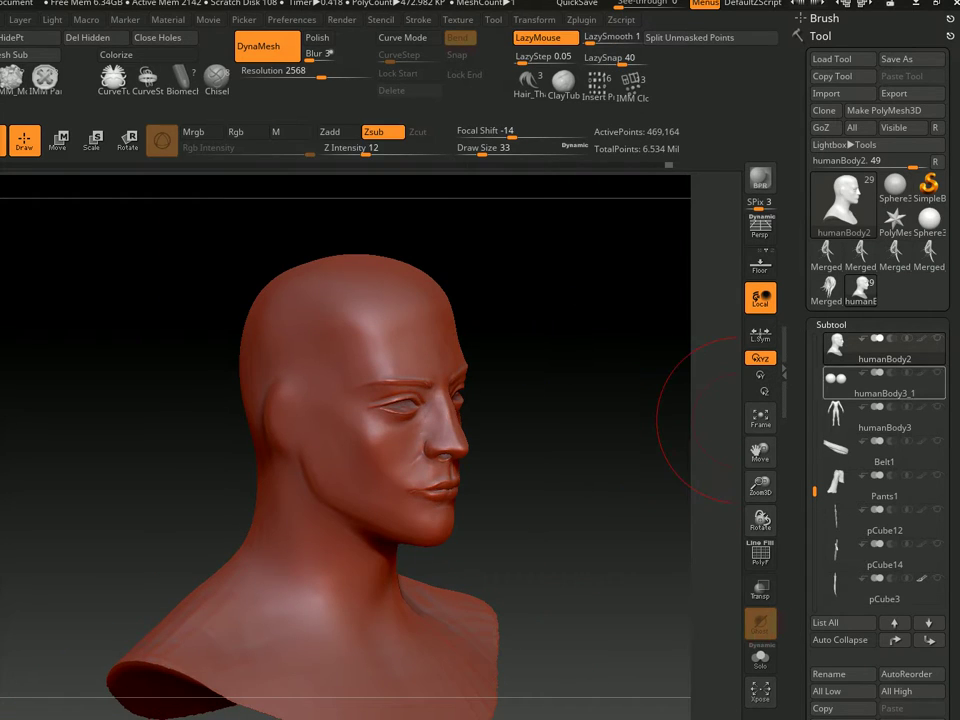
Show the hair, body and gear again and orbit until the head faces front
{"action": "left_click", "coordinate": [401, 477], "text": "ctrl+shift"}
{"action": "right_click_drag", "start_coordinate": [528, 478], "coordinate": [318, 533]}
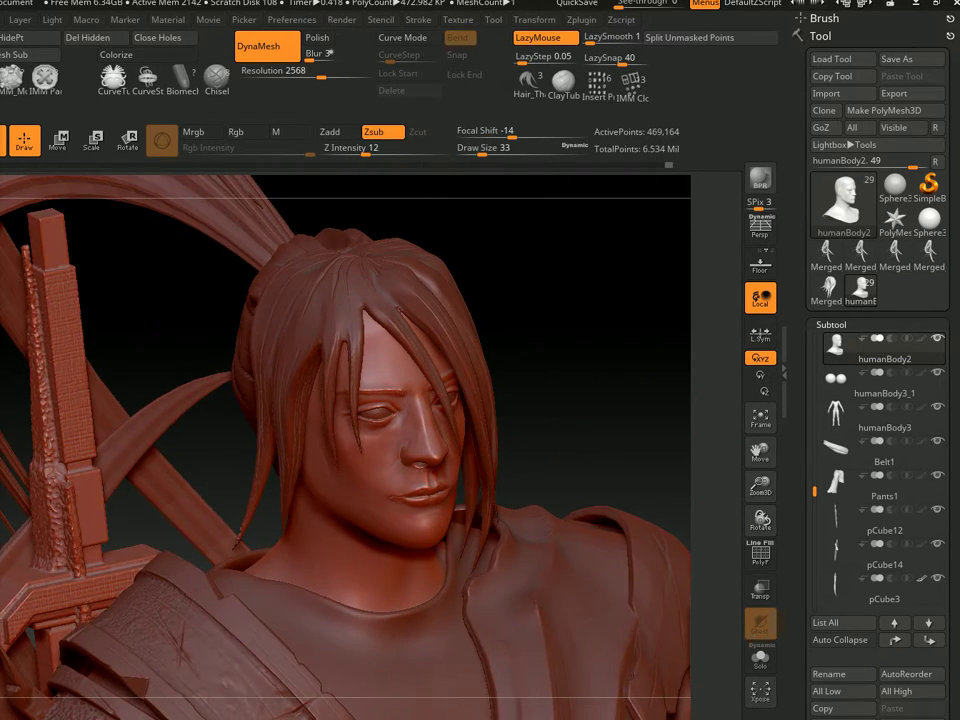
{"action": "right_click_drag", "start_coordinate": [411, 560], "coordinate": [422, 422]}
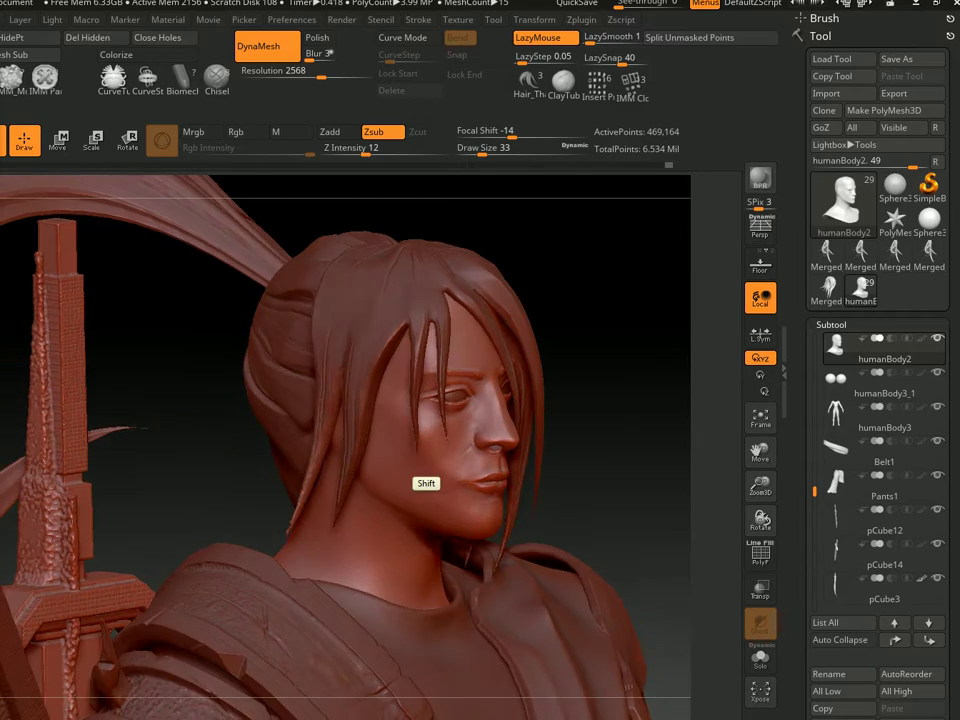
{"action": "right_click_drag", "start_coordinate": [332, 643], "coordinate": [411, 560]}
{"action": "mouse_move", "coordinate": [422, 422]}
{"action": "right_mouse_down"}
{"action": "mouse_move", "coordinate": [555, 525]}
{"action": "mouse_move", "coordinate": [460, 520]}
{"action": "mouse_move", "coordinate": [440, 540]}
{"action": "right_mouse_up"}
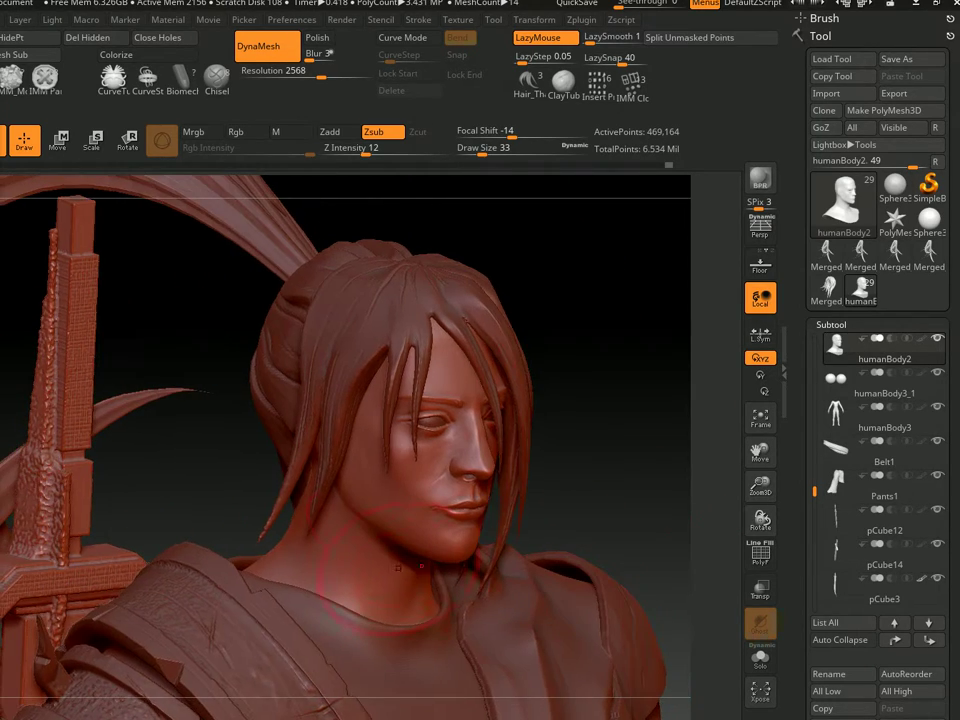
Set brush size 90, then 51, and orbit to a near-front view
{"action": "type", "text": "s90"}
{"action": "key", "text": "Return"}
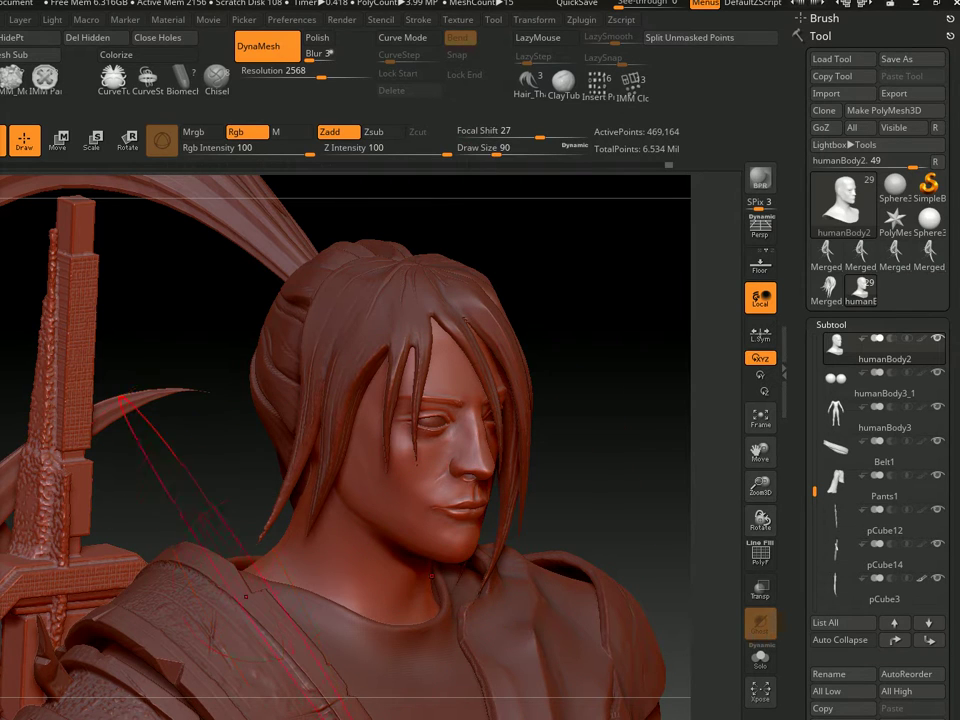
{"action": "type", "text": "s51"}
{"action": "key", "text": "Return"}
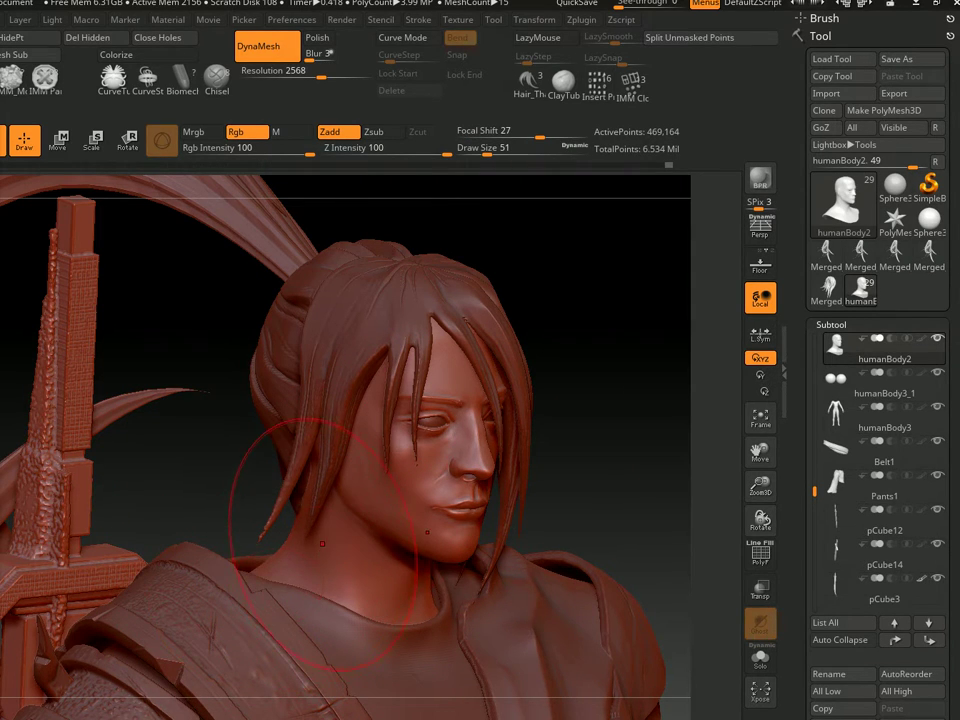
{"action": "mouse_move", "coordinate": [322, 543]}
{"action": "right_mouse_down"}
{"action": "mouse_move", "coordinate": [424, 420]}
{"action": "mouse_move", "coordinate": [450, 430]}
{"action": "mouse_move", "coordinate": [426, 483]}
{"action": "mouse_move", "coordinate": [422, 540]}
{"action": "mouse_move", "coordinate": [455, 490]}
{"action": "mouse_move", "coordinate": [440, 470]}
{"action": "mouse_move", "coordinate": [400, 500]}
{"action": "mouse_move", "coordinate": [200, 480]}
{"action": "mouse_move", "coordinate": [380, 510]}
{"action": "right_mouse_up"}
Settle on brush size 14, turn the character forward, and Solo the humanBody2 bust again
{"action": "type", "text": "s"}
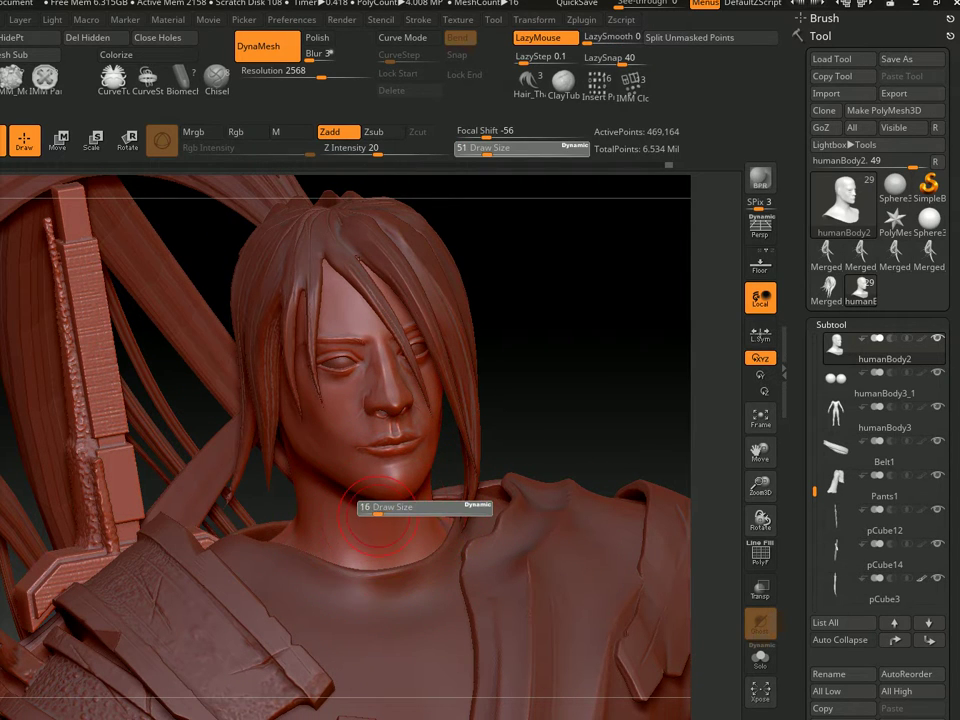
{"action": "type", "text": "6"}
{"action": "key", "text": "Return"}
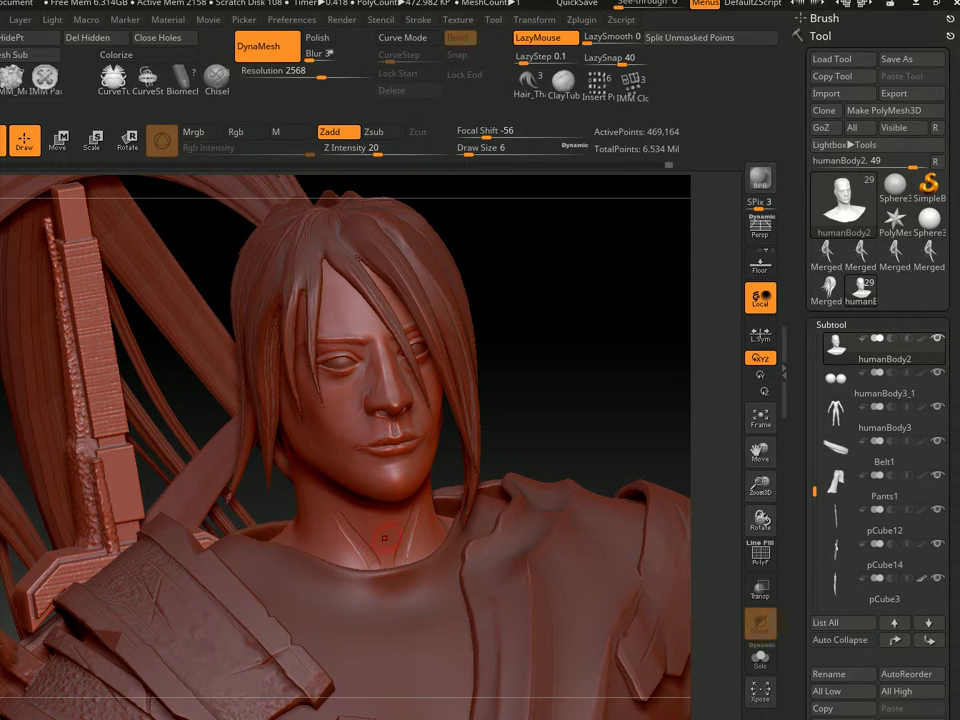
{"action": "type", "text": "s12"}
{"action": "key", "text": "Return"}
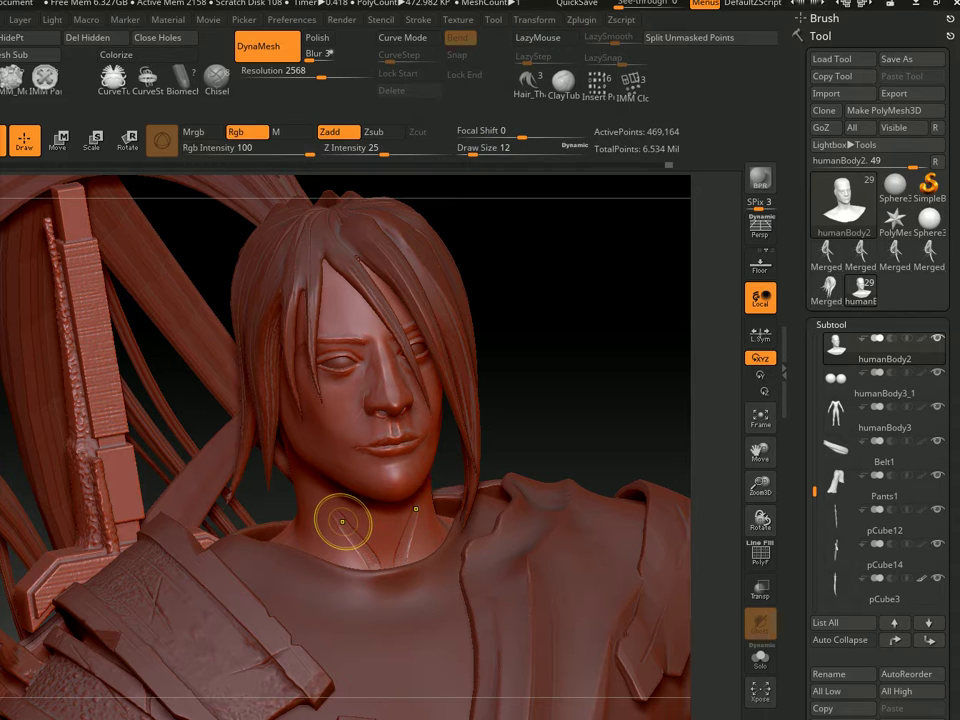
{"action": "type", "text": "s14"}
{"action": "key", "text": "Return"}
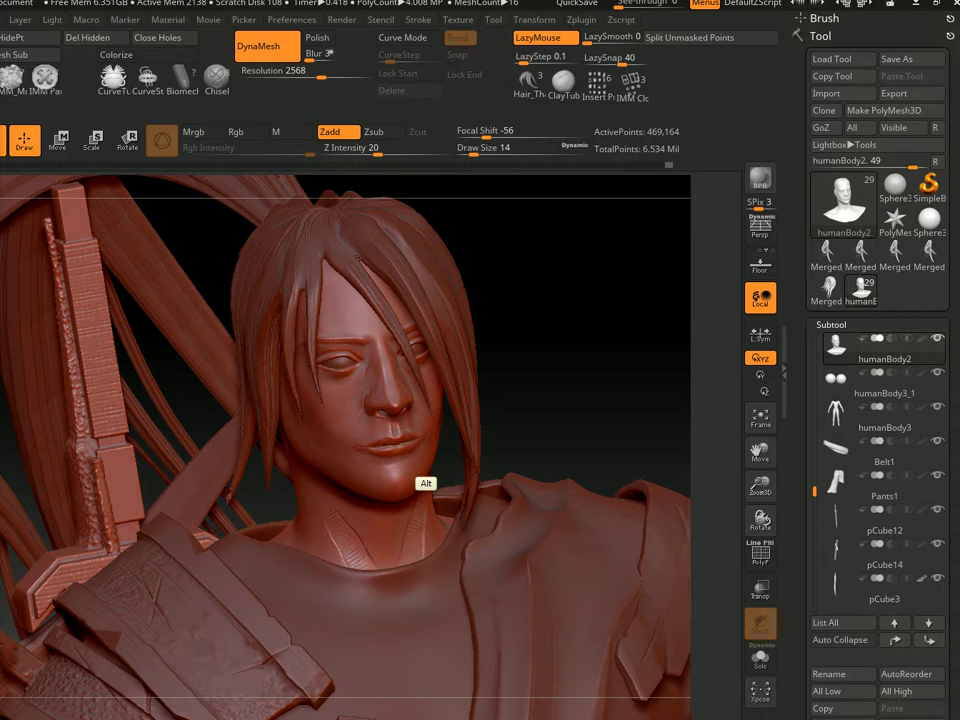
{"action": "right_click_drag", "start_coordinate": [405, 563], "coordinate": [707, 403]}
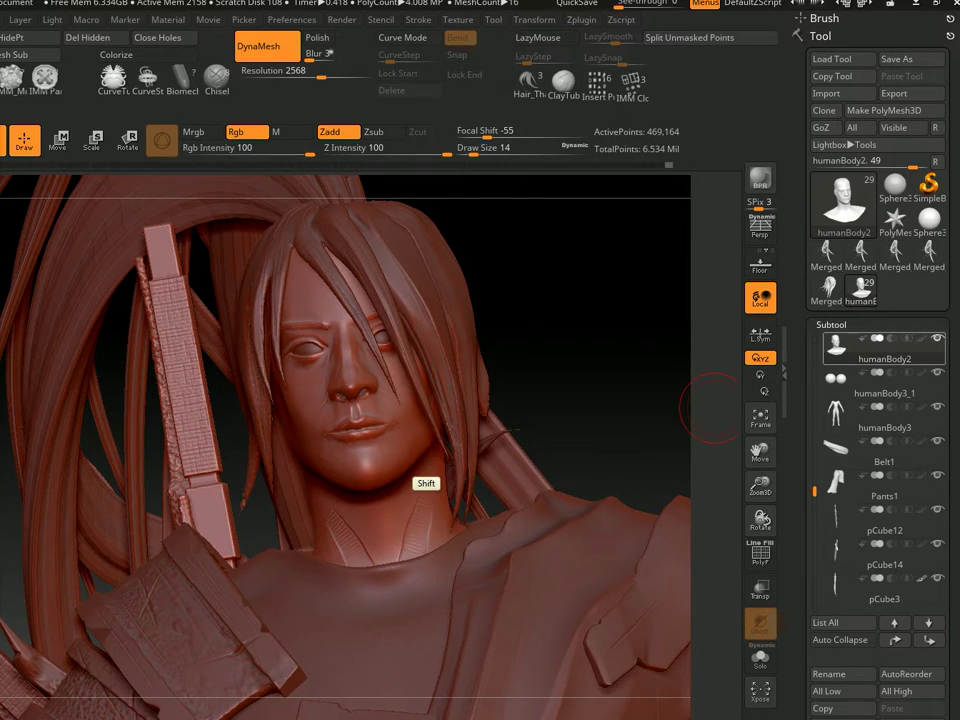
{"action": "left_click", "coordinate": [410, 523], "text": "ctrl+shift"}
{"action": "key", "text": "shift"}
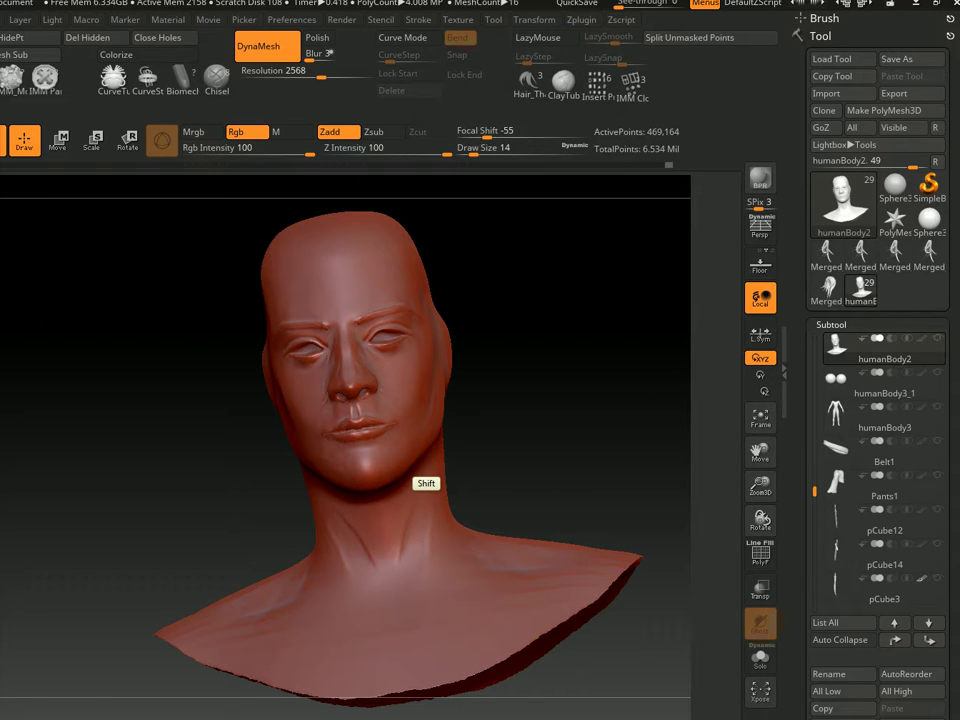
Tilt the bust, then unhide the hair, armour and sword subtools around the head
{"action": "right_click_drag", "start_coordinate": [489, 501], "coordinate": [651, 440]}
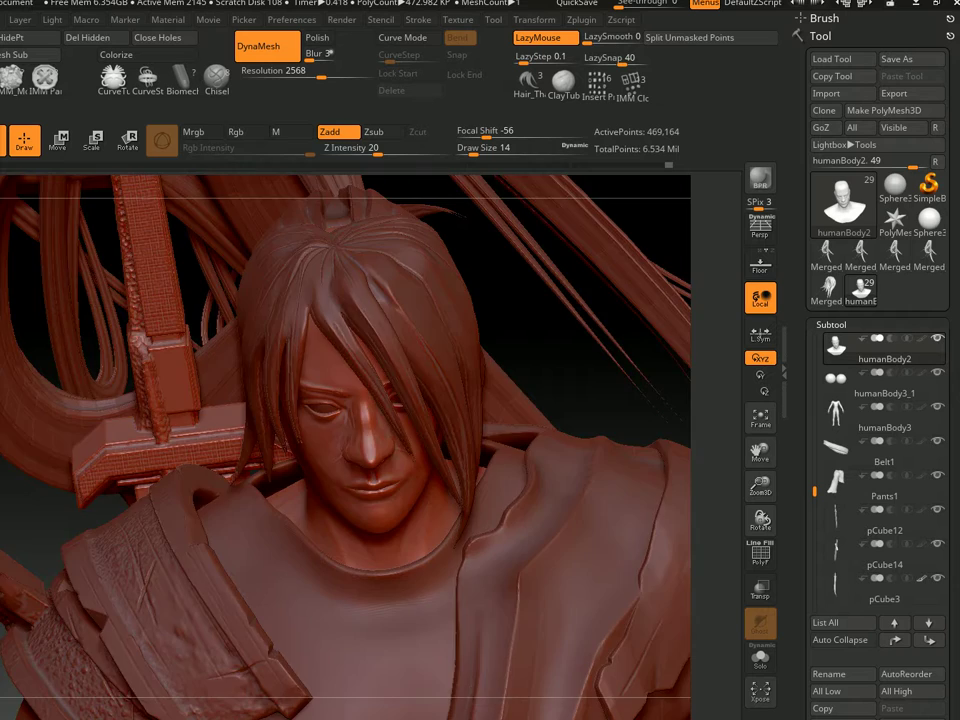
{"action": "mouse_move", "coordinate": [500, 400]}
{"action": "right_mouse_down"}
{"action": "mouse_move", "coordinate": [410, 250]}
{"action": "mouse_move", "coordinate": [405, 500]}
{"action": "mouse_move", "coordinate": [390, 505]}
{"action": "right_mouse_up"}
{"action": "key", "text": "shift"}
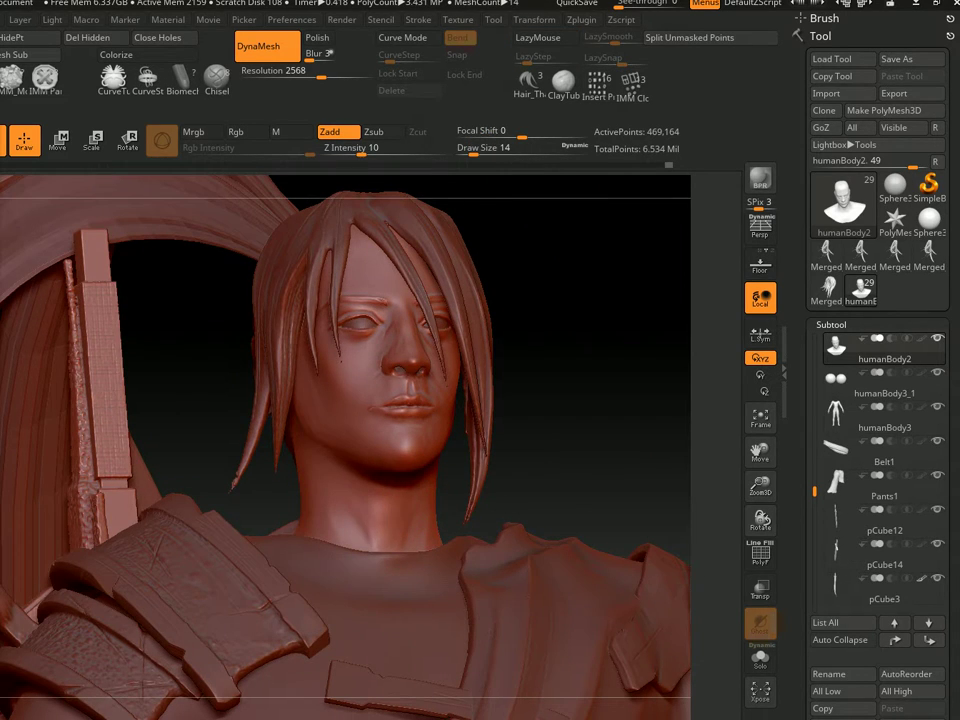
{"action": "key", "text": "ctrl"}
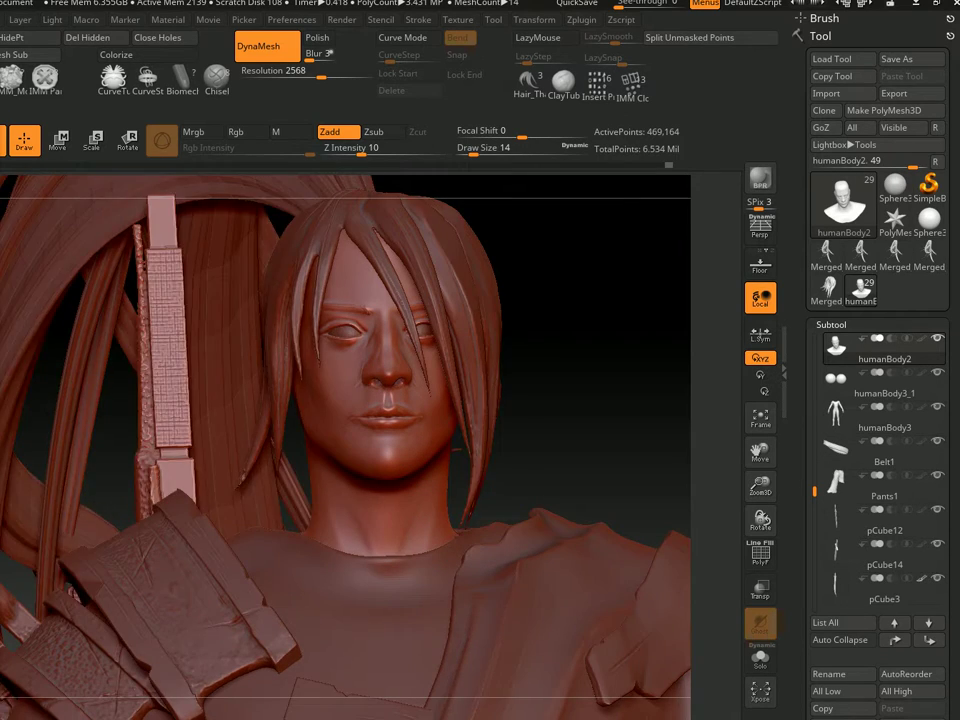
Orbit the character through front, three-quarter and side-profile views of the face
{"action": "right_click_drag", "start_coordinate": [413, 524], "coordinate": [425, 520], "text": "shift"}
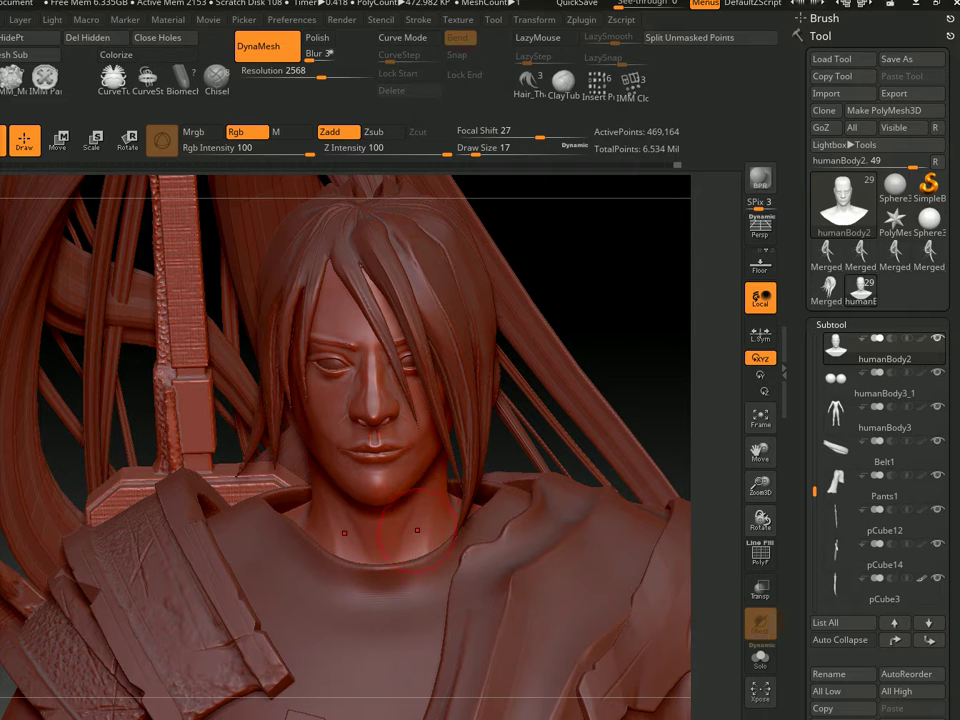
{"action": "mouse_move", "coordinate": [420, 360]}
{"action": "right_mouse_down", "text": "ctrl"}
{"action": "mouse_move", "coordinate": [418, 476]}
{"action": "mouse_move", "coordinate": [467, 490]}
{"action": "mouse_move", "coordinate": [417, 460]}
{"action": "mouse_move", "coordinate": [437, 465]}
{"action": "mouse_move", "coordinate": [420, 450]}
{"action": "mouse_move", "coordinate": [421, 461]}
{"action": "mouse_move", "coordinate": [430, 440]}
{"action": "mouse_move", "coordinate": [430, 455]}
{"action": "right_mouse_up", "text": "ctrl"}
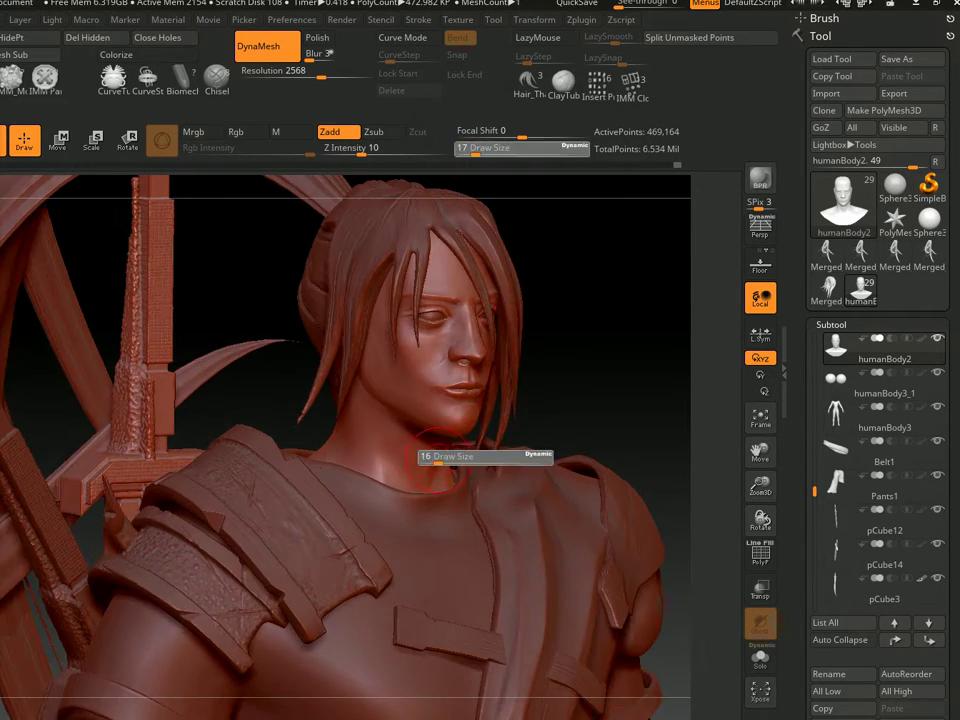
{"action": "mouse_move", "coordinate": [466, 408]}
{"action": "right_mouse_down"}
{"action": "mouse_move", "coordinate": [478, 426]}
{"action": "mouse_move", "coordinate": [540, 444]}
{"action": "mouse_move", "coordinate": [604, 441]}
{"action": "mouse_move", "coordinate": [430, 470]}
{"action": "right_mouse_up"}
{"action": "mouse_move", "coordinate": [561, 396]}
{"action": "right_mouse_down"}
{"action": "mouse_move", "coordinate": [555, 495]}
{"action": "mouse_move", "coordinate": [506, 463]}
{"action": "mouse_move", "coordinate": [503, 372]}
{"action": "mouse_move", "coordinate": [426, 470]}
{"action": "mouse_move", "coordinate": [445, 510]}
{"action": "right_mouse_up"}
{"action": "mouse_move", "coordinate": [490, 415]}
{"action": "right_mouse_down"}
{"action": "mouse_move", "coordinate": [489, 507]}
{"action": "mouse_move", "coordinate": [424, 484]}
{"action": "mouse_move", "coordinate": [426, 542]}
{"action": "mouse_move", "coordinate": [426, 422]}
{"action": "right_mouse_up"}
{"action": "mouse_move", "coordinate": [426, 483]}
{"action": "right_mouse_down", "text": "alt"}
{"action": "mouse_move", "coordinate": [470, 385]}
{"action": "mouse_move", "coordinate": [396, 408]}
{"action": "mouse_move", "coordinate": [386, 343]}
{"action": "mouse_move", "coordinate": [467, 345]}
{"action": "right_mouse_up", "text": "alt"}
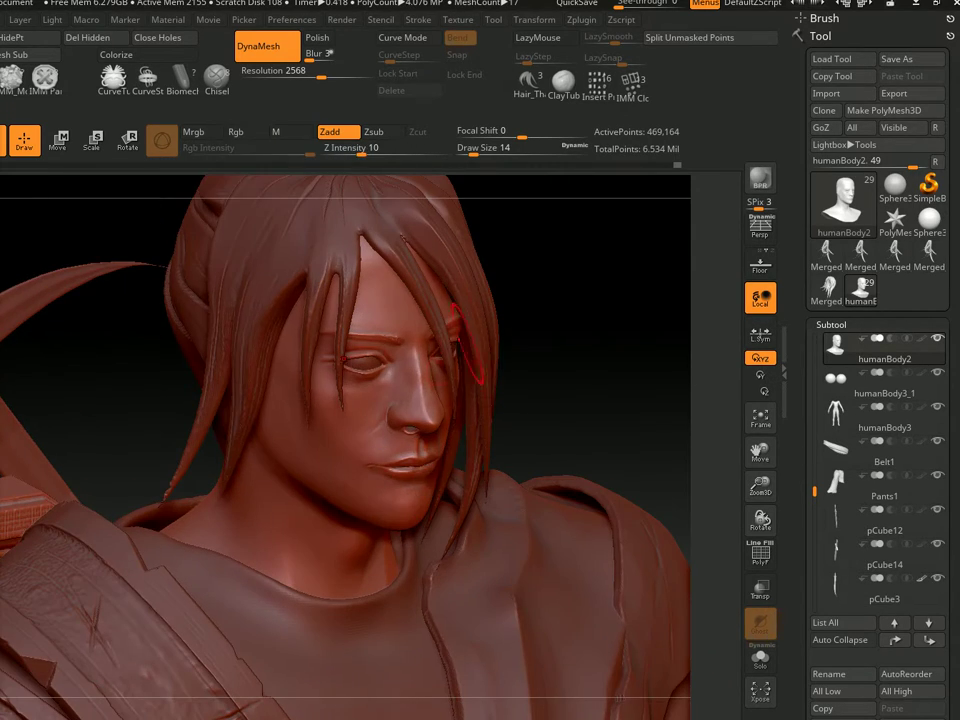
Zoom in on the face and eye area and set the brush Draw Size to 17
{"action": "right_click_drag", "start_coordinate": [418, 300], "coordinate": [456, 385], "text": "ctrl"}
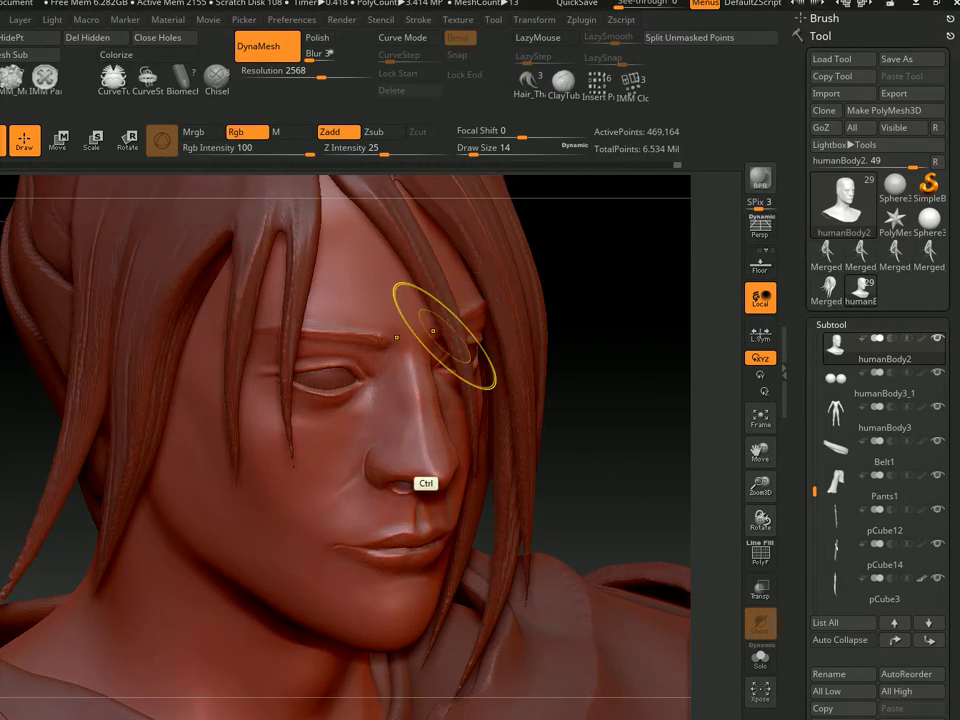
{"action": "mouse_move", "coordinate": [450, 342]}
{"action": "right_mouse_down", "text": "ctrl"}
{"action": "mouse_move", "coordinate": [410, 345]}
{"action": "mouse_move", "coordinate": [427, 357]}
{"action": "right_mouse_up", "text": "ctrl"}
{"action": "left_click_drag", "start_coordinate": [435, 368], "coordinate": [438, 368]}
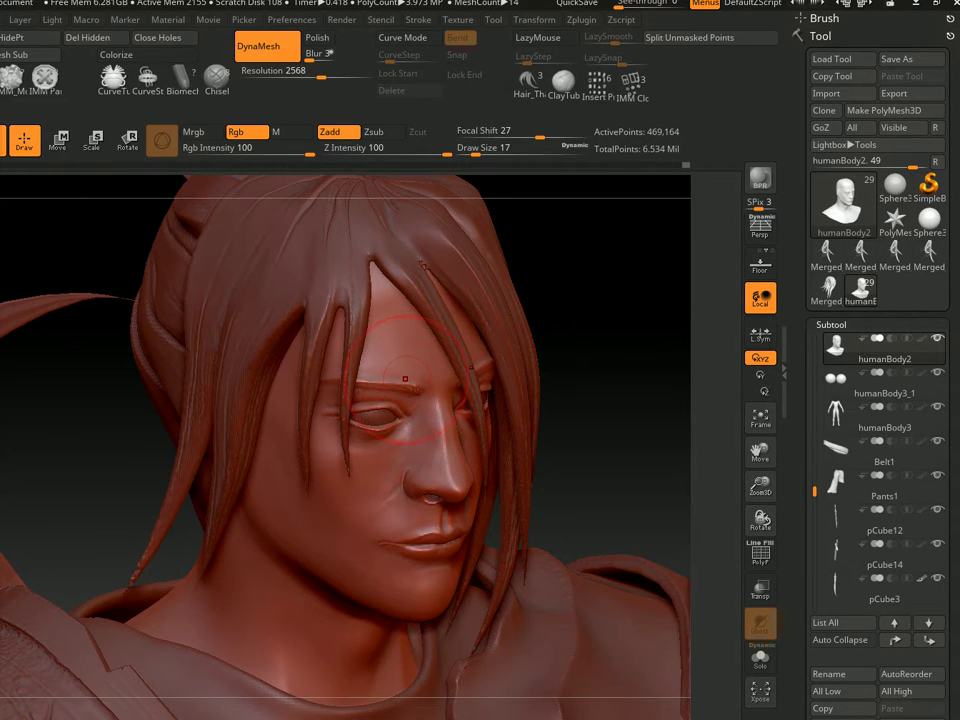
{"action": "right_click_drag", "start_coordinate": [405, 378], "coordinate": [300, 262]}
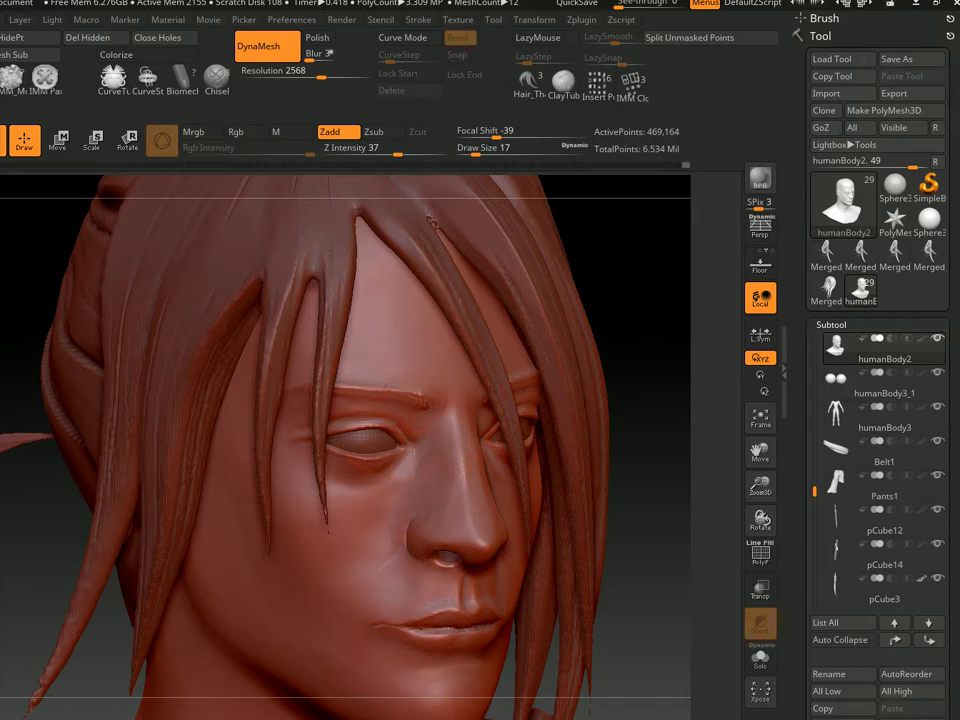
{"action": "key", "text": "ctrl"}
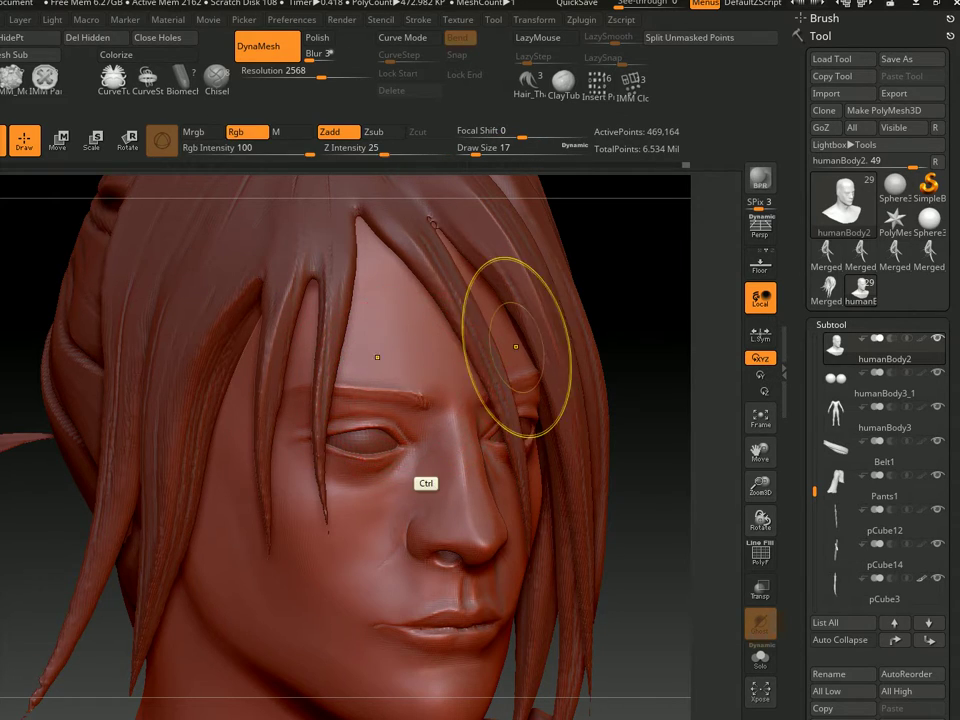
{"action": "mouse_move", "coordinate": [515, 346]}
{"action": "right_mouse_down", "text": "alt"}
{"action": "mouse_move", "coordinate": [515, 260]}
{"action": "mouse_move", "coordinate": [380, 245]}
{"action": "mouse_move", "coordinate": [428, 482]}
{"action": "mouse_move", "coordinate": [500, 460]}
{"action": "mouse_move", "coordinate": [424, 482]}
{"action": "mouse_move", "coordinate": [735, 430]}
{"action": "right_mouse_up", "text": "alt"}
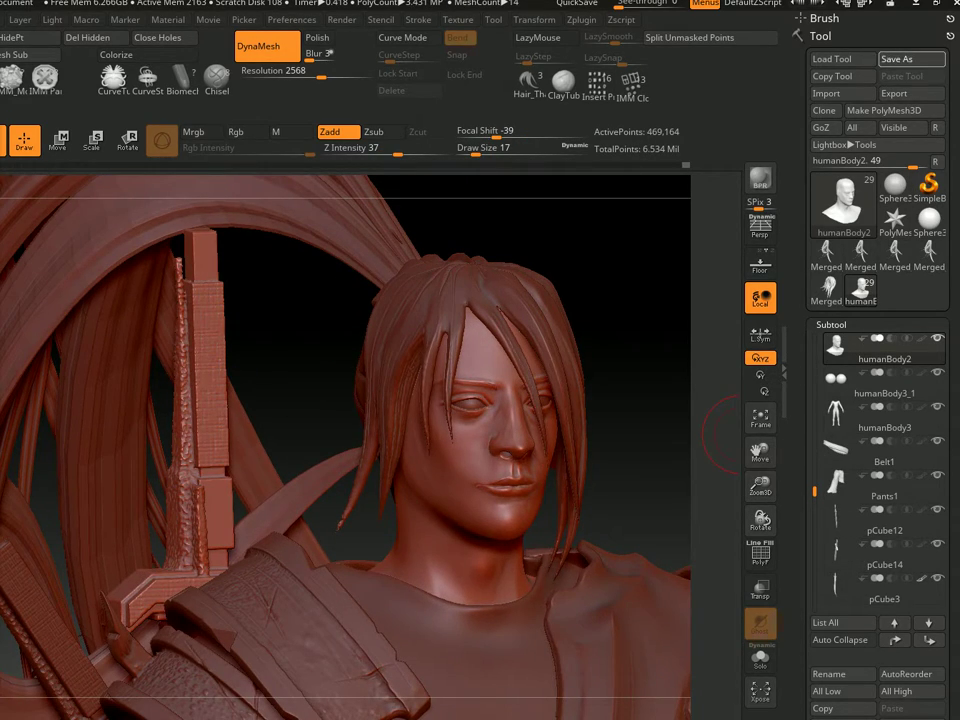
Save the character as character23.ztl and solo the humanBody2 head bust
{"action": "key", "text": "ctrl+s"}
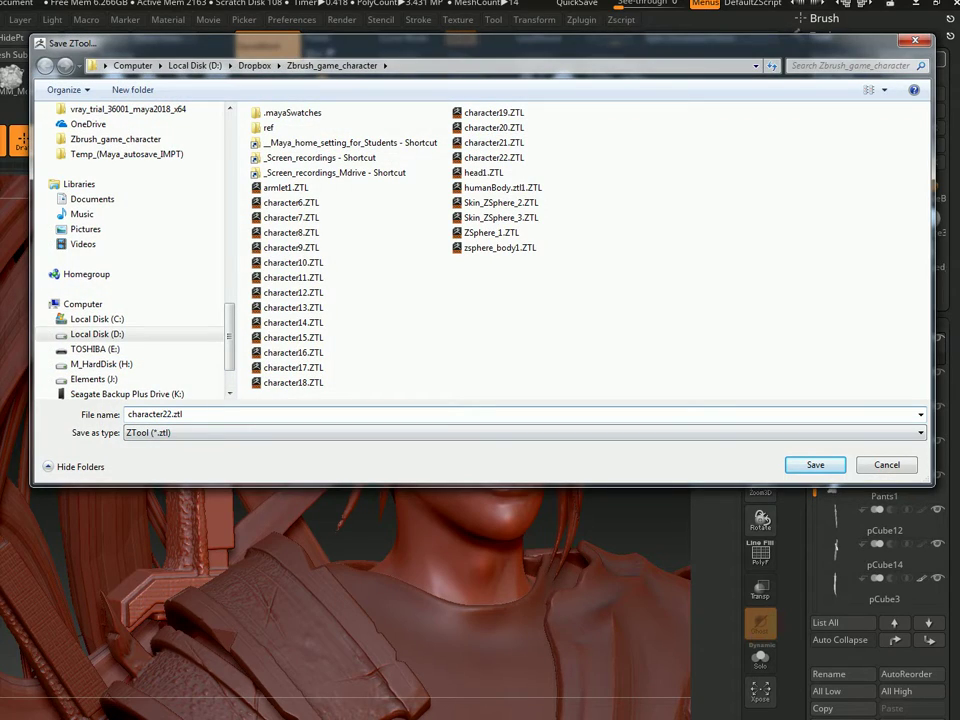
{"action": "key", "text": "Return"}
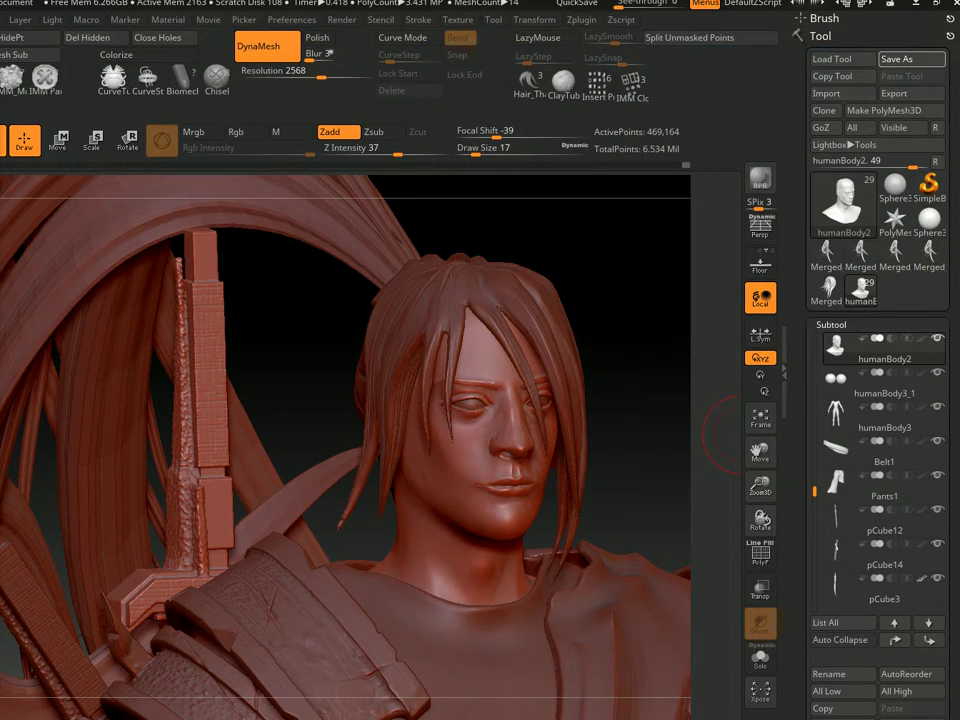
{"action": "left_click", "coordinate": [440, 440], "text": "ctrl+shift"}
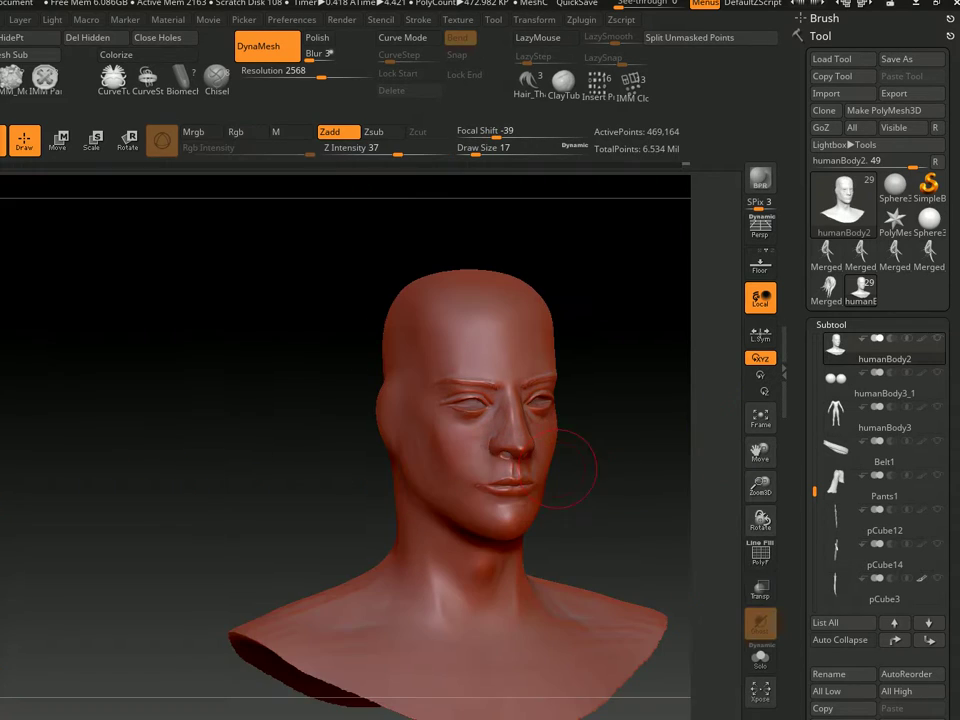
Pick the scar-carving brush with the B-S-T brush shortcut
{"action": "key", "text": "b"}
{"action": "key", "text": "s"}
{"action": "key", "text": "t"}
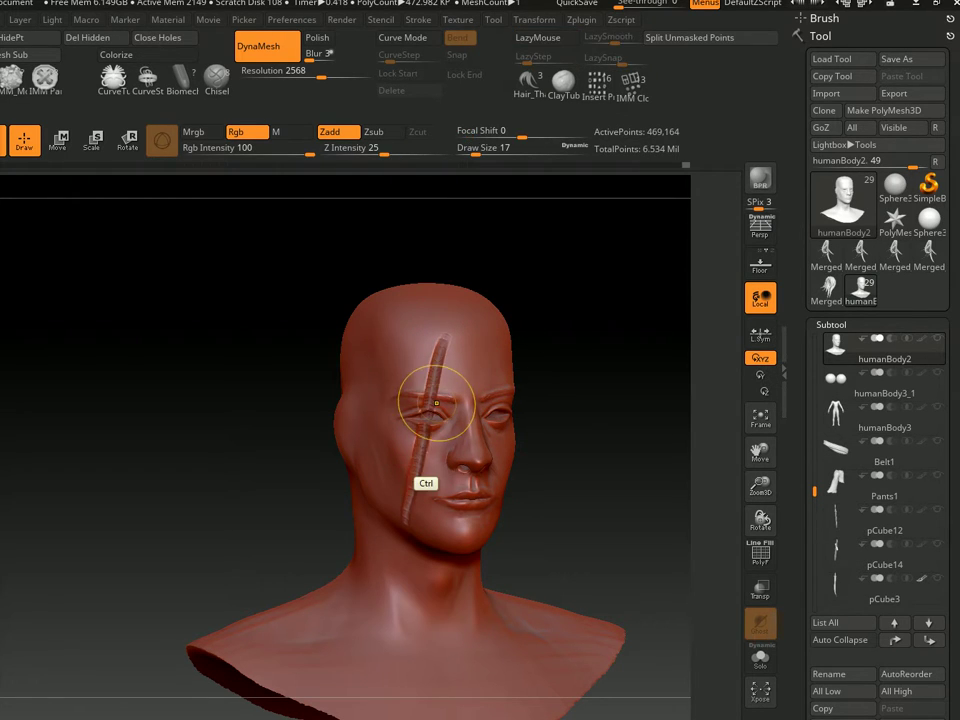
Undo the scar stroke, set brush size to 5 and zoom in on the face
{"action": "key", "text": "ctrl+z"}
{"action": "key", "text": "s"}
{"action": "left_click", "coordinate": [431, 410]}
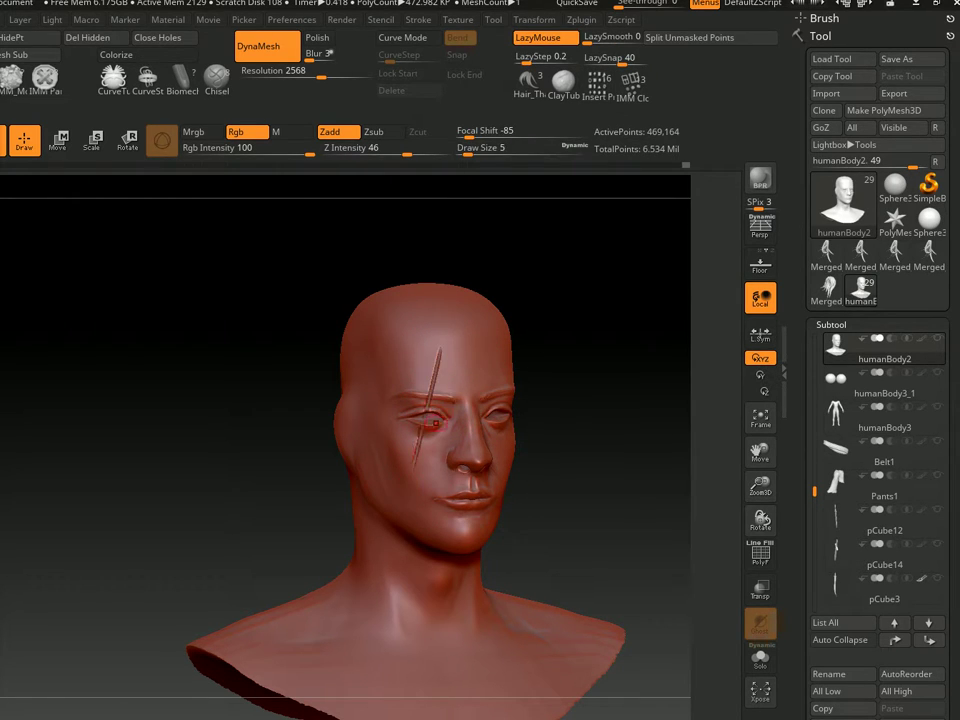
{"action": "right_click_drag", "start_coordinate": [436, 424], "coordinate": [422, 480], "text": "ctrl"}
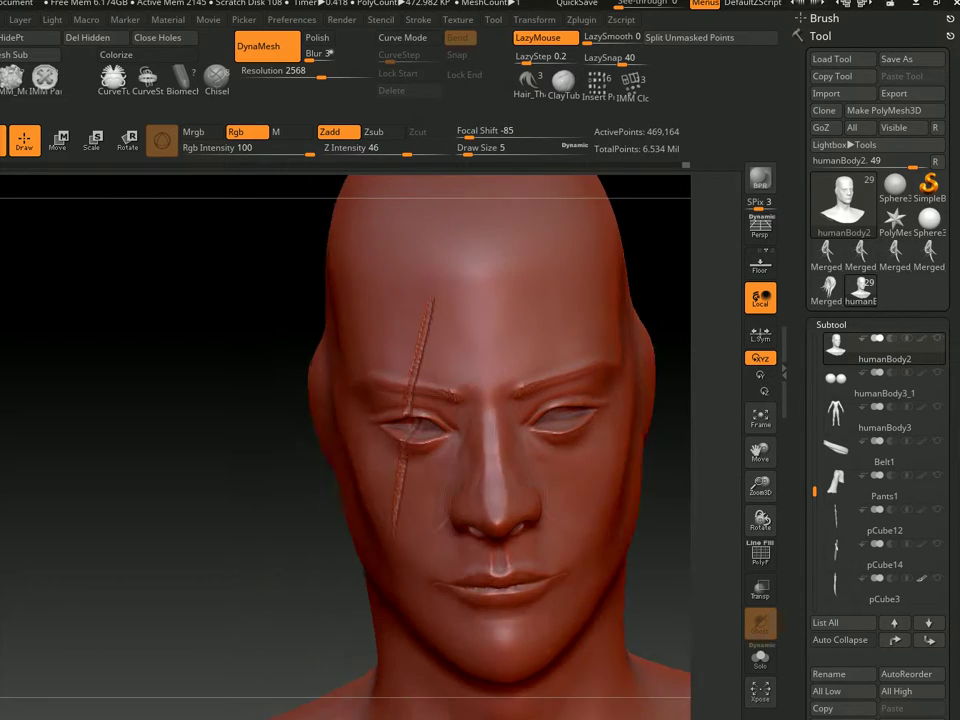
Undo the scars across the eye and set brush size to 4
{"action": "key", "text": "ctrl+z"}
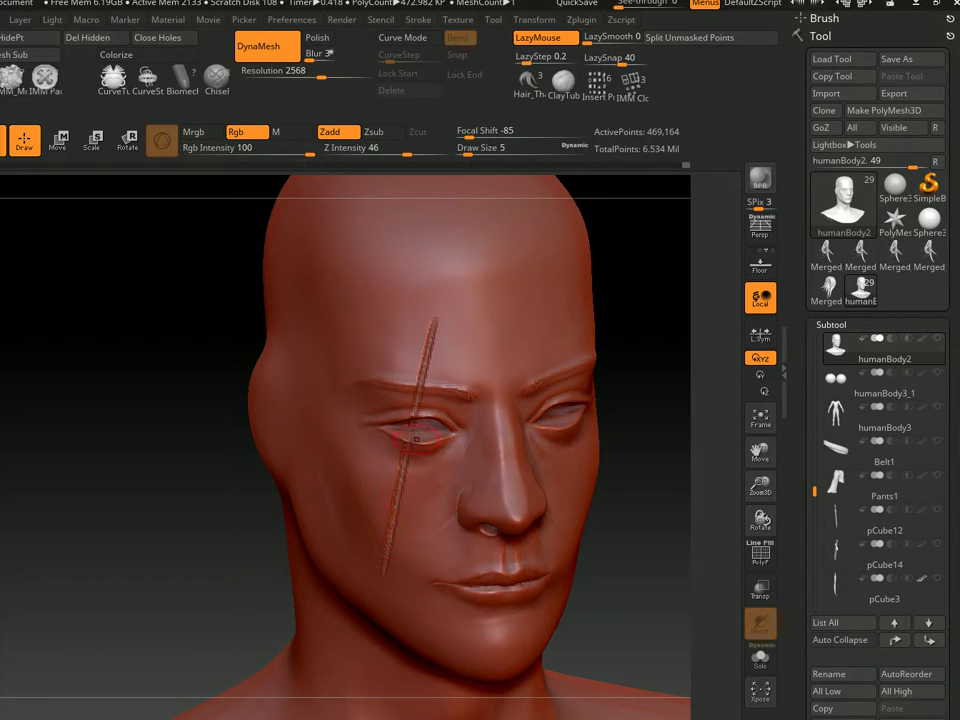
{"action": "key", "text": "ctrl+z"}
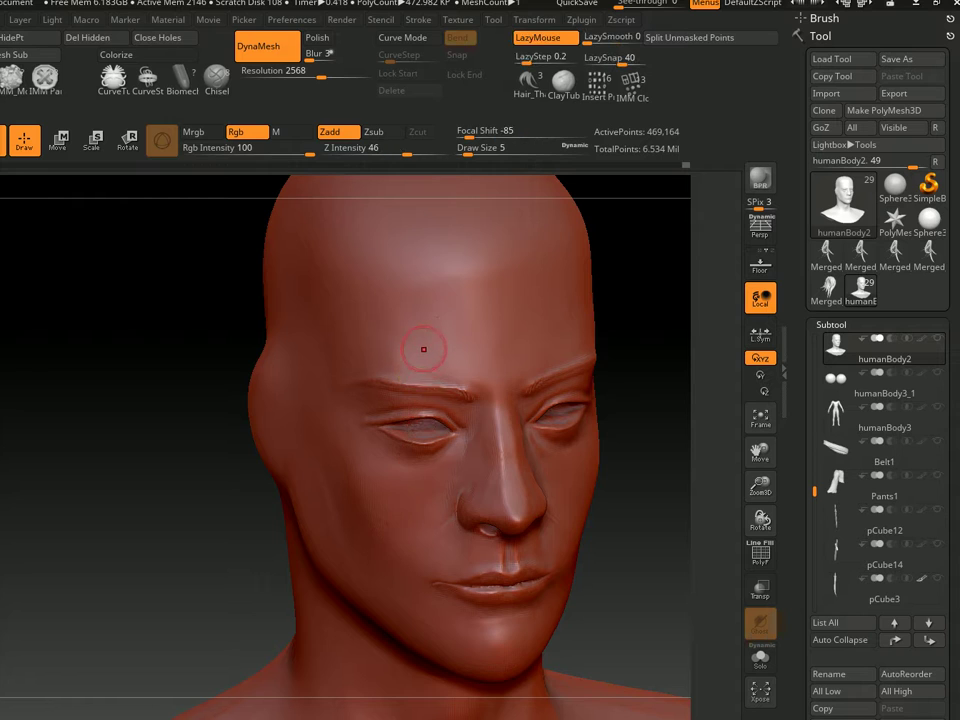
{"action": "key", "text": "s"}
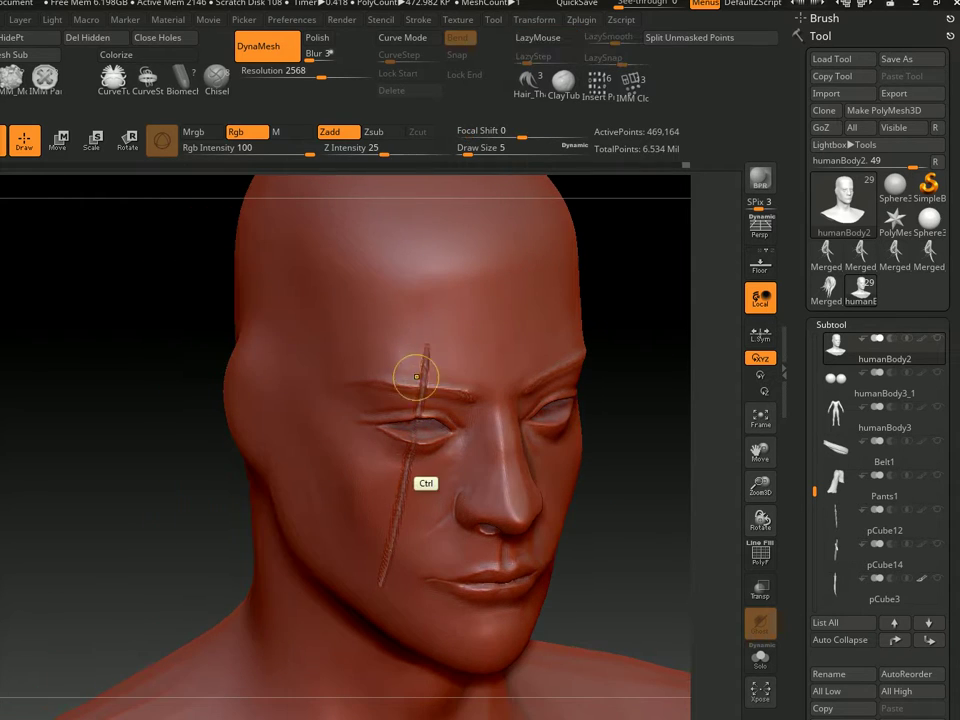
{"action": "key", "text": "ctrl+z"}
{"action": "type", "text": "4"}
{"action": "key", "text": "Return"}
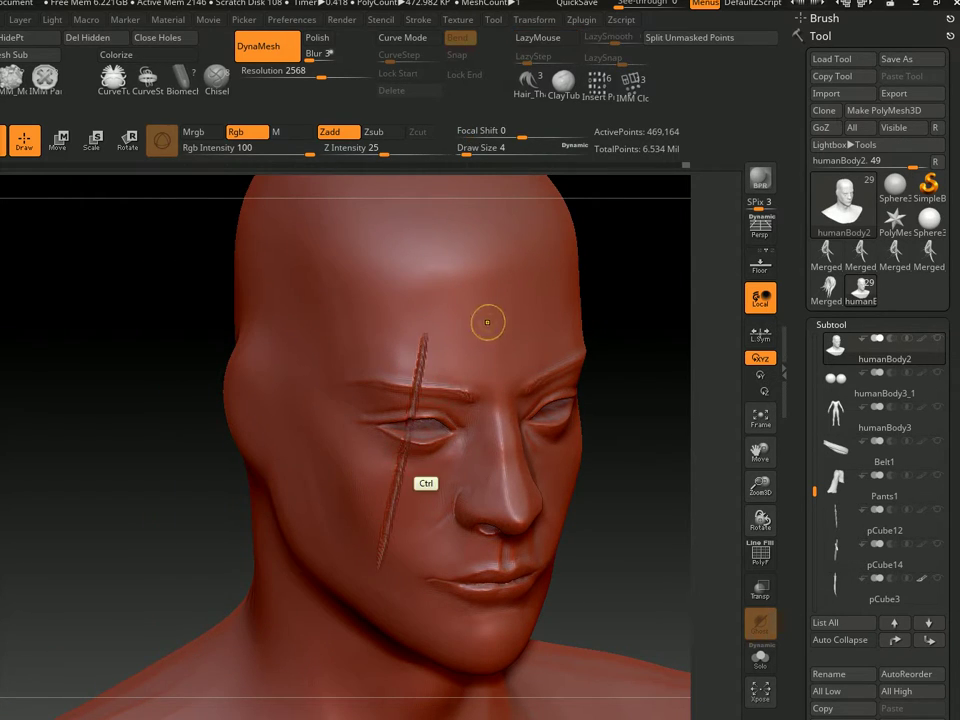
View the whole bust and undo the slash strokes on the face
{"action": "mouse_move", "coordinate": [489, 319]}
{"action": "right_mouse_down", "text": "ctrl"}
{"action": "mouse_move", "coordinate": [480, 360]}
{"action": "mouse_move", "coordinate": [430, 350]}
{"action": "mouse_move", "coordinate": [476, 363]}
{"action": "mouse_move", "coordinate": [440, 420]}
{"action": "mouse_move", "coordinate": [470, 400]}
{"action": "mouse_move", "coordinate": [458, 367]}
{"action": "right_mouse_up", "text": "ctrl"}
{"action": "key", "text": "ctrl+z"}
{"action": "key", "text": "s"}
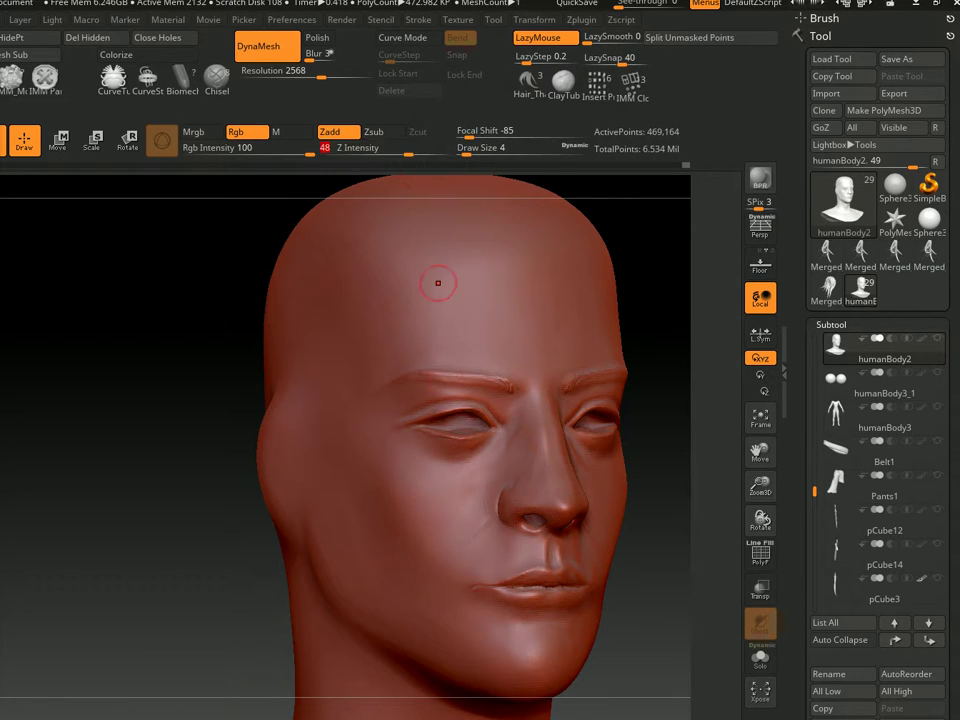
{"action": "key", "text": "ctrl+z"}
Undo the cheek and temple scar marks while checking the head, neck and torso
{"action": "key", "text": "ctrl+shift+z"}
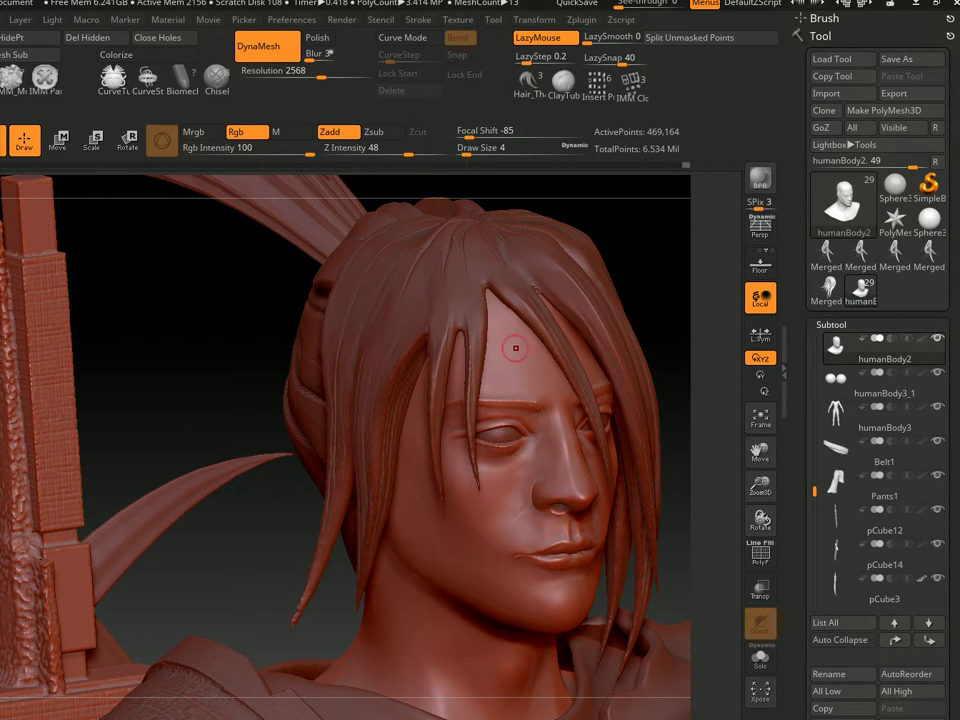
{"action": "right_click_drag", "start_coordinate": [388, 426], "coordinate": [520, 512], "text": "alt"}
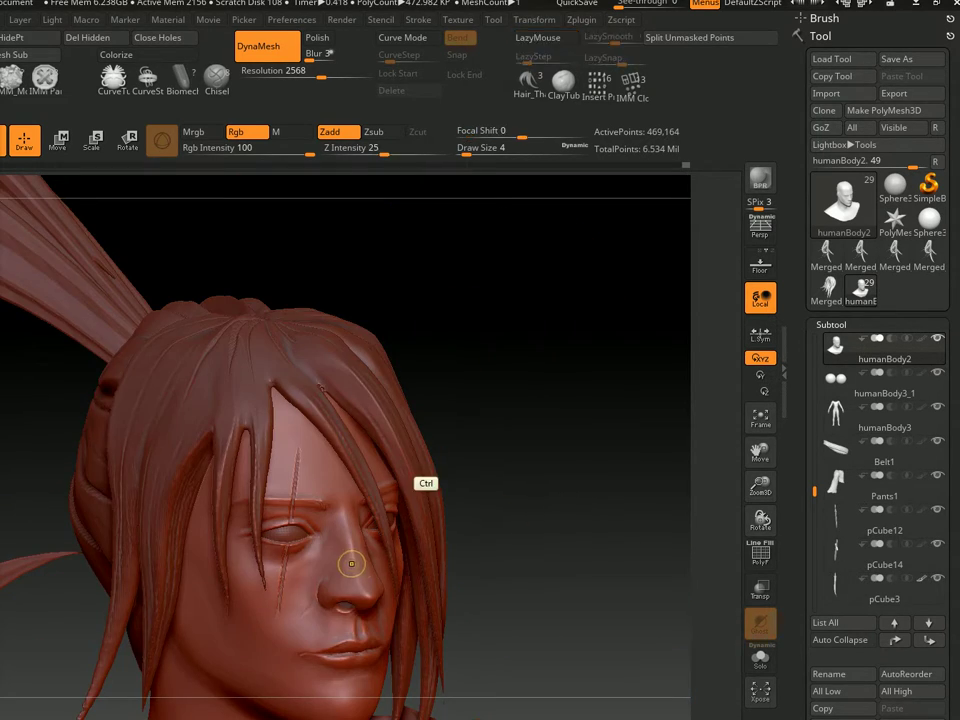
{"action": "right_click_drag", "start_coordinate": [364, 560], "coordinate": [283, 508]}
{"action": "key", "text": "ctrl+z"}
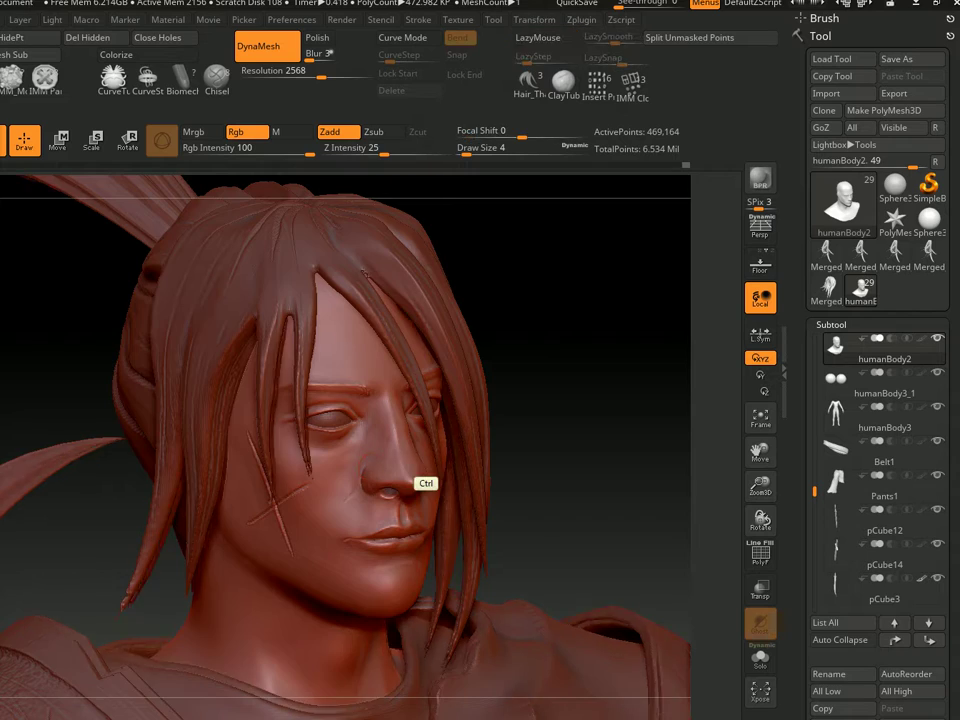
{"action": "mouse_move", "coordinate": [420, 425]}
{"action": "right_mouse_down", "text": "ctrl"}
{"action": "mouse_move", "coordinate": [420, 470]}
{"action": "mouse_move", "coordinate": [330, 460]}
{"action": "right_mouse_up", "text": "ctrl"}
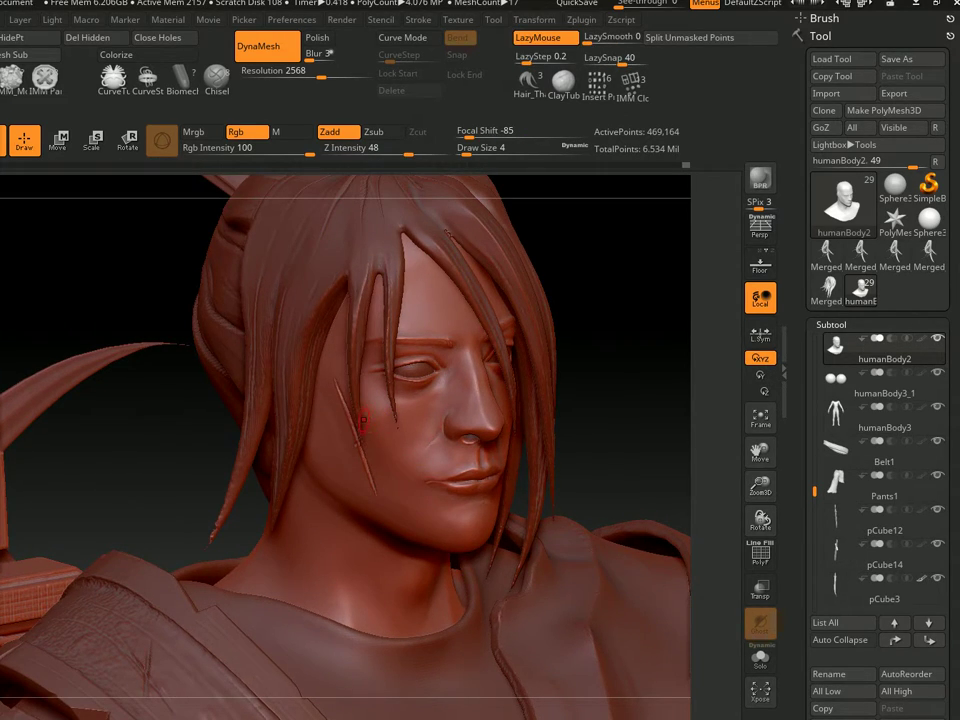
Step back through the cheek, eye and forehead-to-cheek scar strokes
{"action": "key", "text": "ctrl+z"}
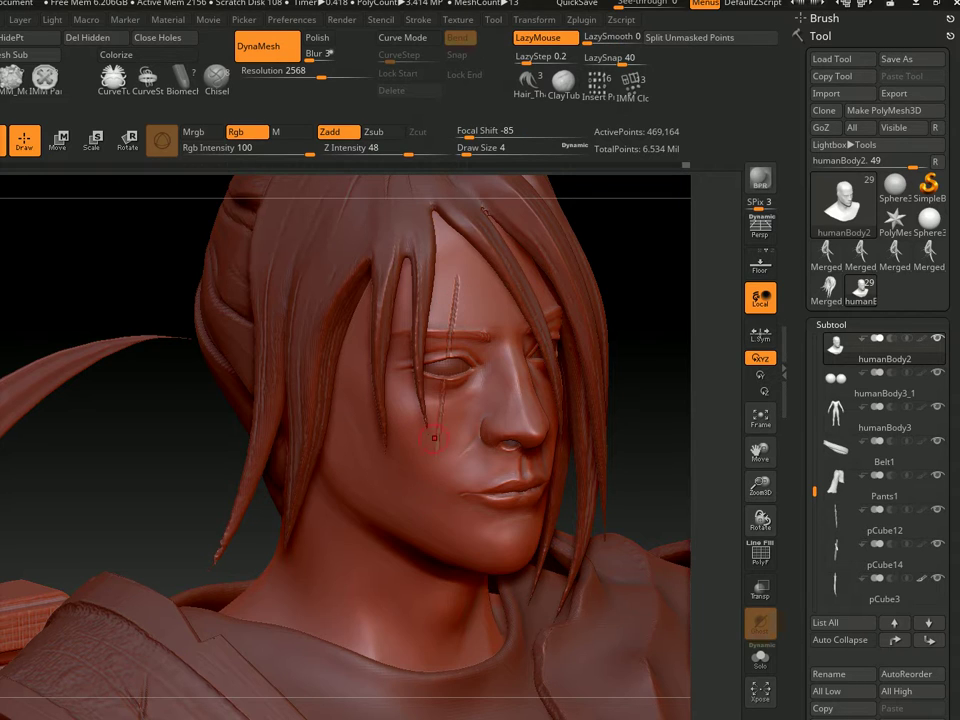
{"action": "key", "text": "ctrl+z"}
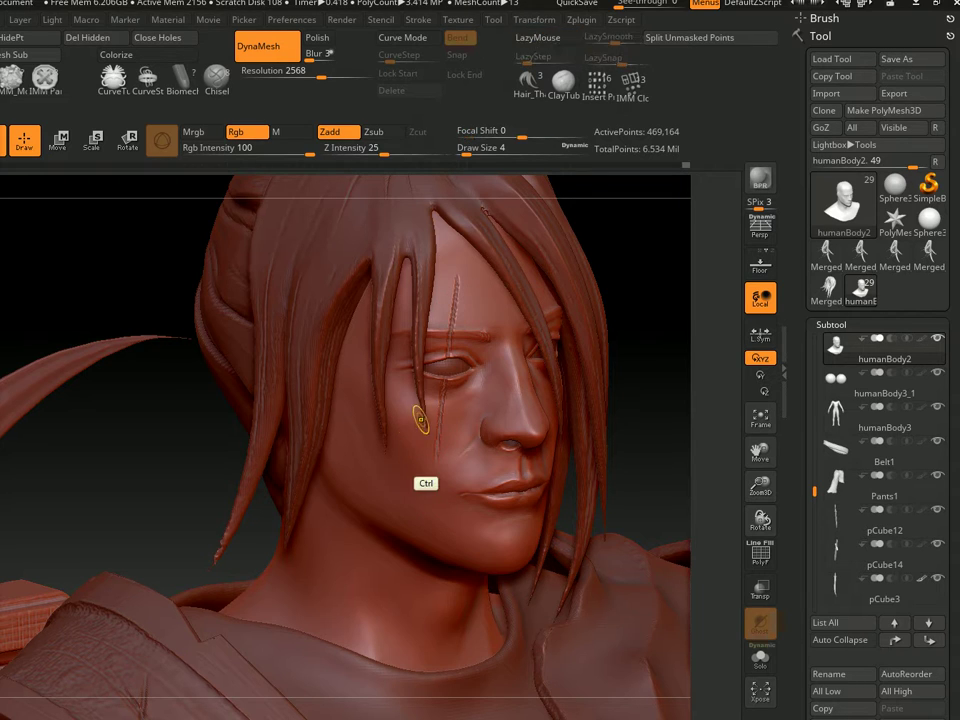
{"action": "key", "text": "ctrl+z"}
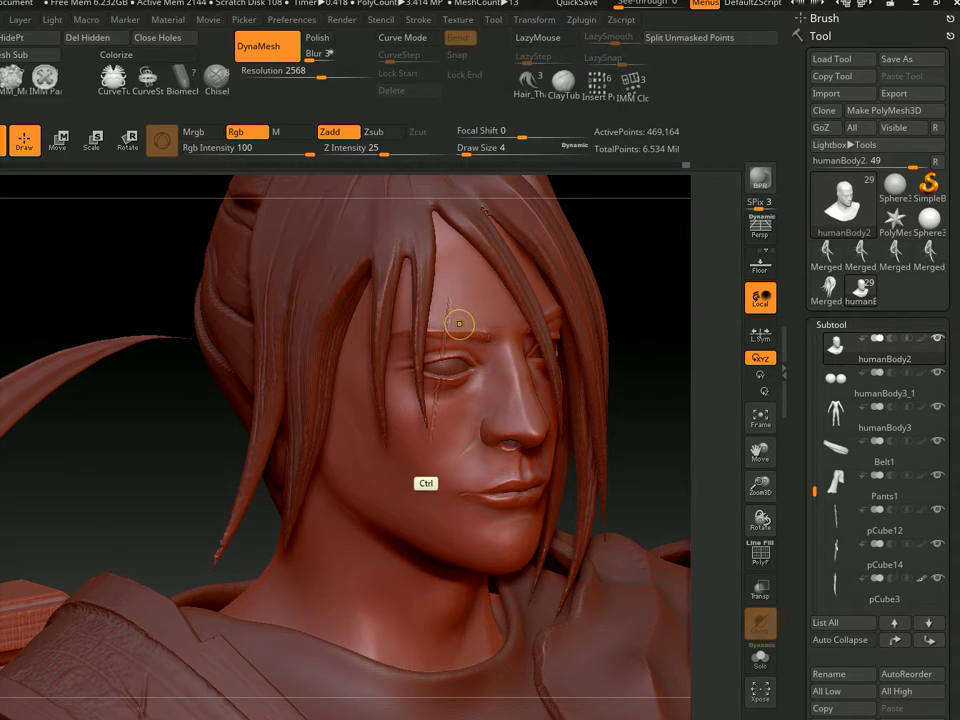
{"action": "key", "text": "ctrl+z"}
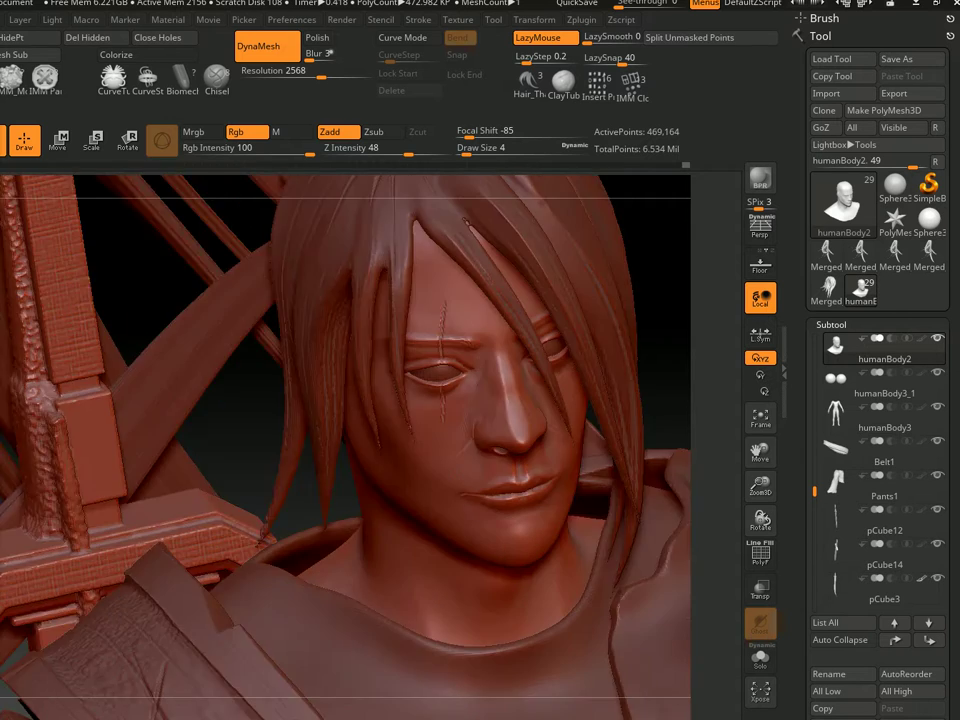
{"action": "key", "text": "ctrl+z"}
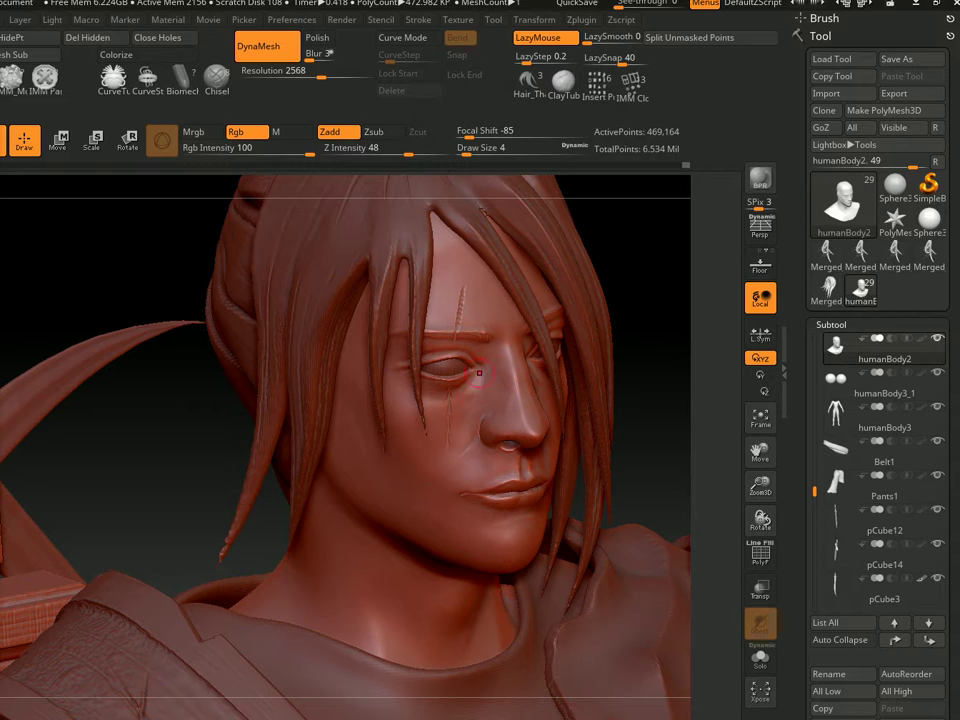
Carve a fine scar line on the forehead with brush size 3
{"action": "left_click_drag", "start_coordinate": [520, 340], "coordinate": [458, 342]}
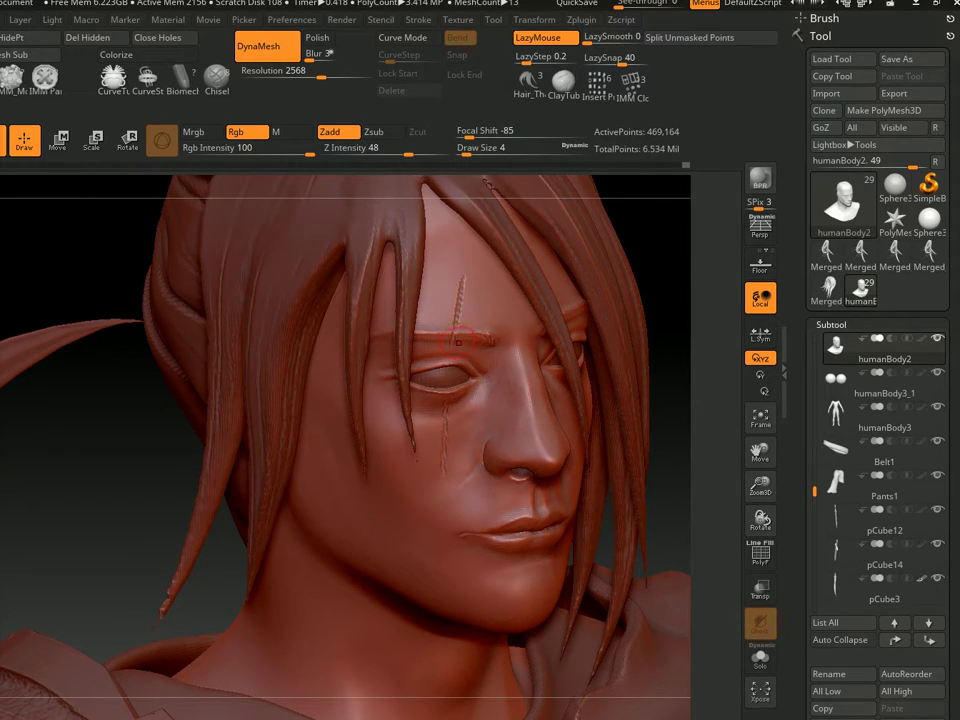
{"action": "type", "text": "s"}
{"action": "type", "text": "3"}
{"action": "key", "text": "Return"}
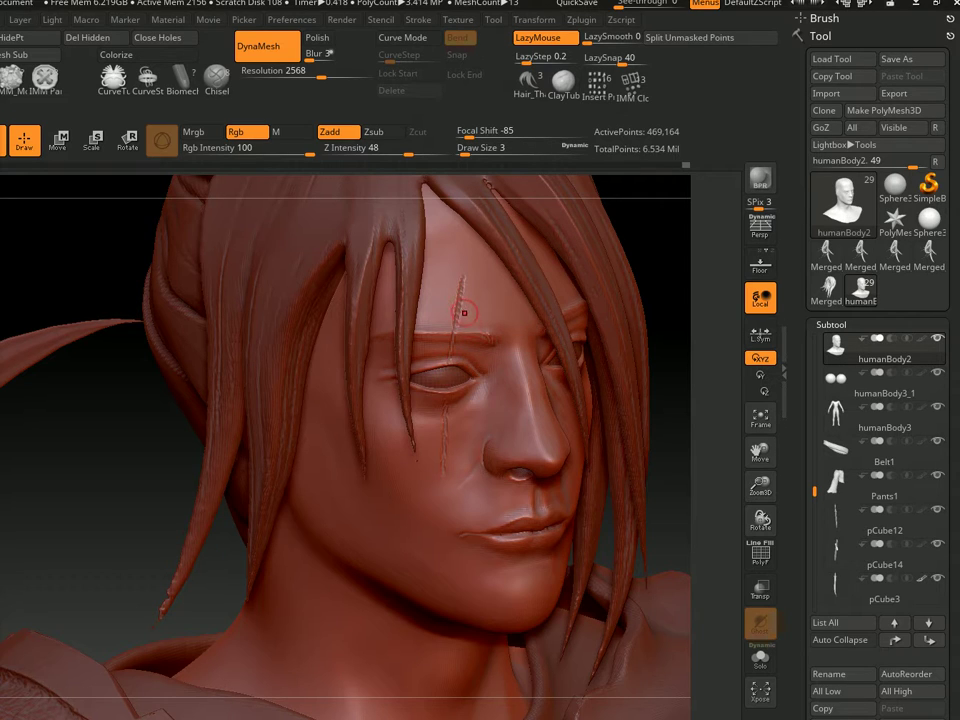
{"action": "left_click_drag", "start_coordinate": [463, 330], "coordinate": [467, 318]}
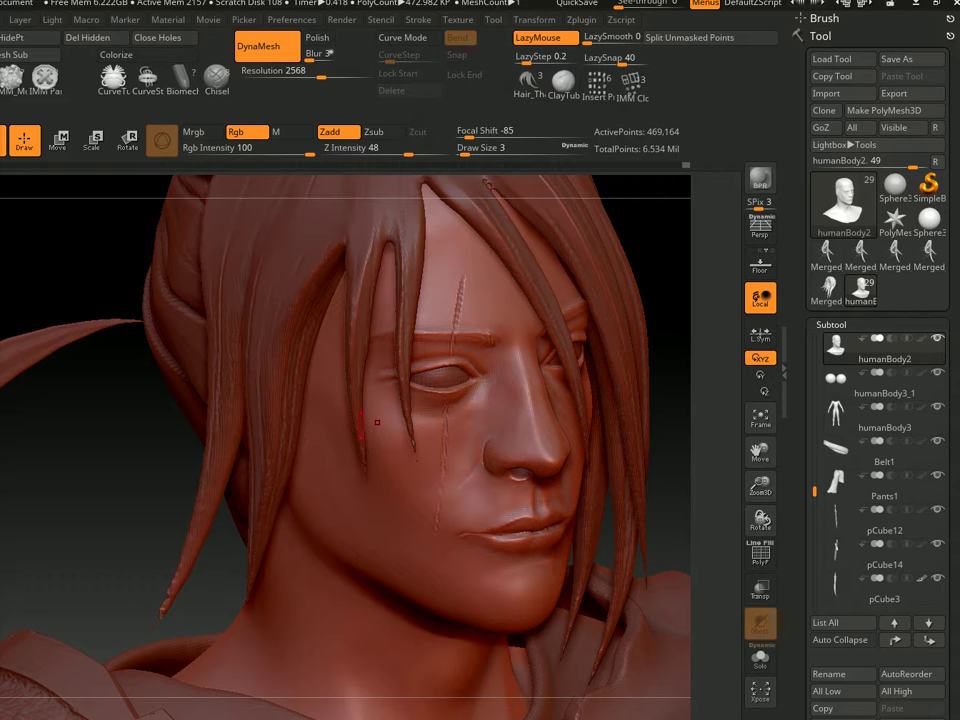
Check the face from close and frontal views, then solo the head subtool
{"action": "mouse_move", "coordinate": [407, 430]}
{"action": "right_mouse_down", "text": "ctrl"}
{"action": "mouse_move", "coordinate": [424, 482]}
{"action": "mouse_move", "coordinate": [360, 407]}
{"action": "right_mouse_up", "text": "ctrl"}
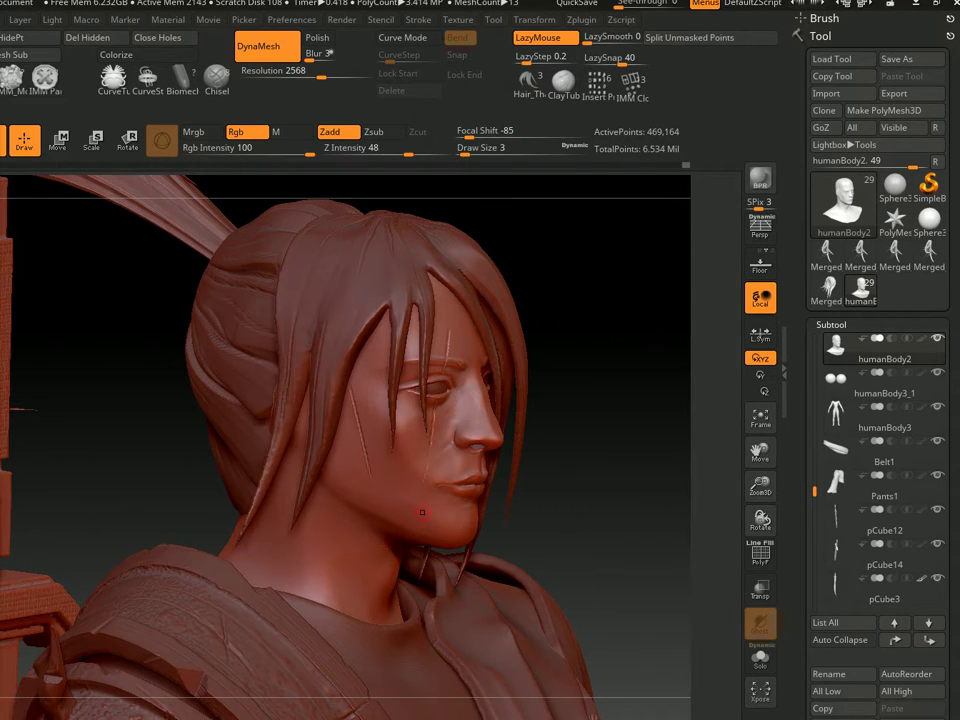
{"action": "right_click_drag", "start_coordinate": [377, 424], "coordinate": [356, 409], "text": "ctrl"}
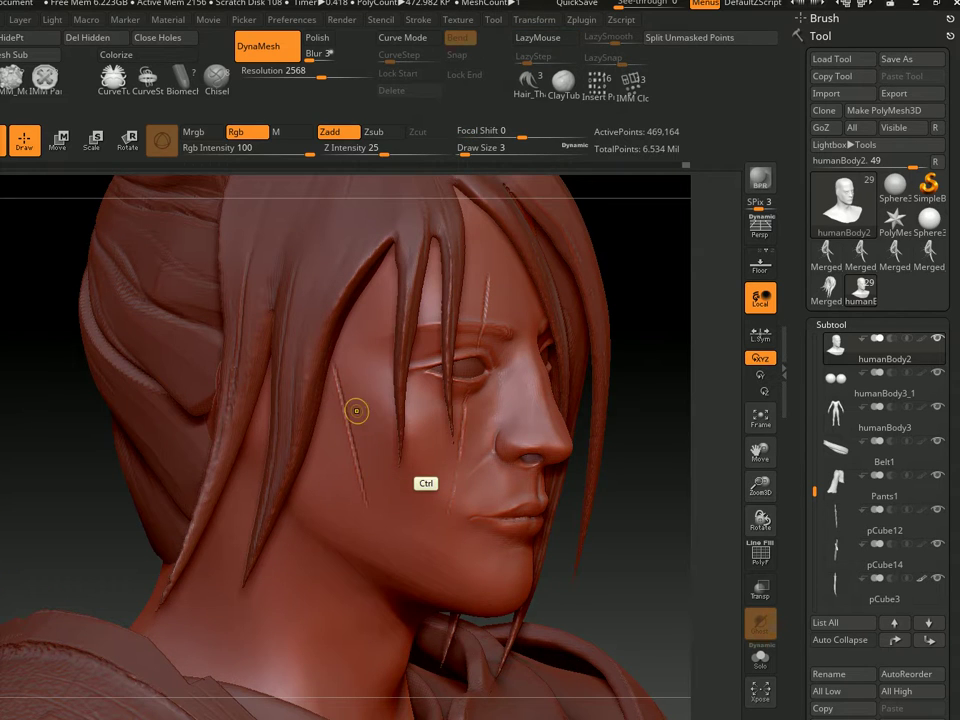
{"action": "mouse_move", "coordinate": [398, 345]}
{"action": "right_mouse_down"}
{"action": "mouse_move", "coordinate": [561, 449]}
{"action": "mouse_move", "coordinate": [471, 343]}
{"action": "right_mouse_up"}
{"action": "left_click", "coordinate": [561, 449], "text": "ctrl+shift"}
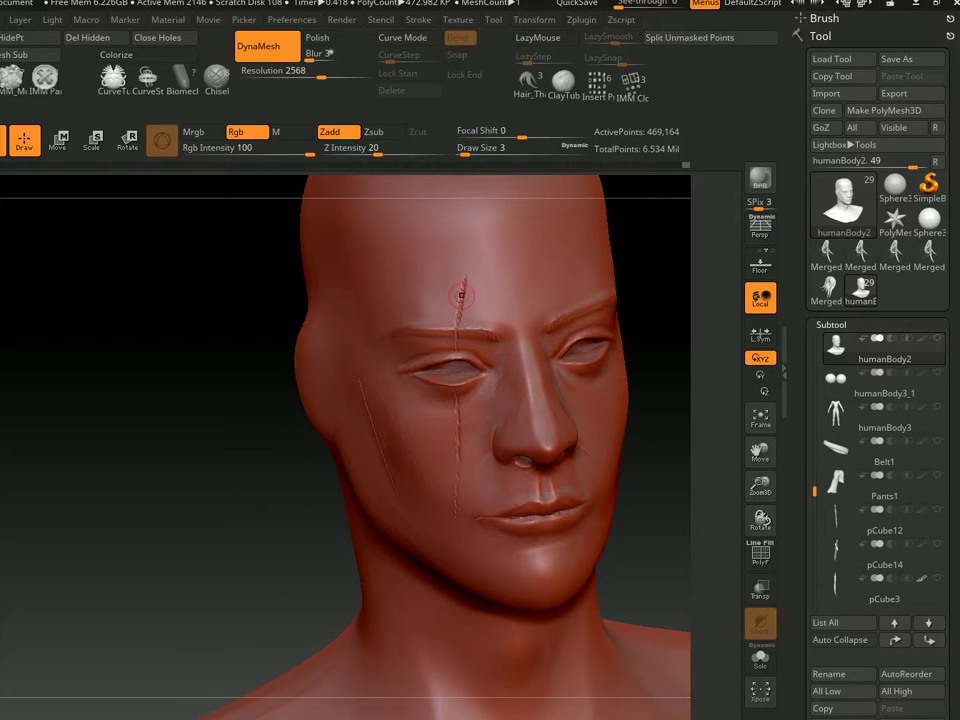
Smooth the long cheek scar slightly with the Smooth brush
{"action": "key", "text": "b"}
{"action": "key", "text": "d"}
{"action": "key", "text": "s"}
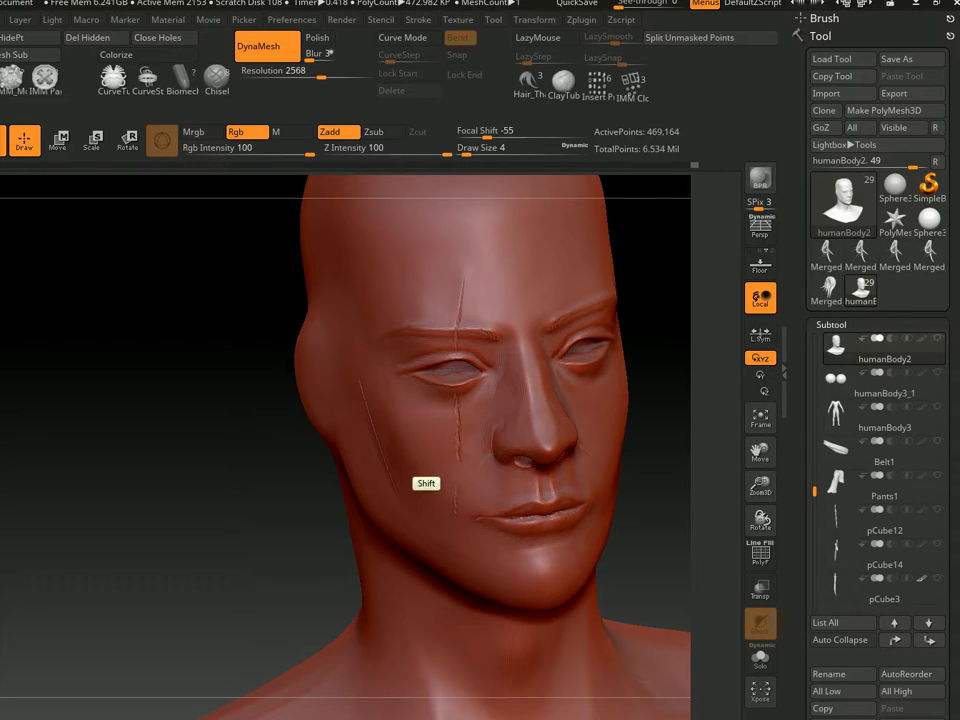
{"action": "left_click_drag", "start_coordinate": [457, 468], "coordinate": [462, 435], "text": "shift"}
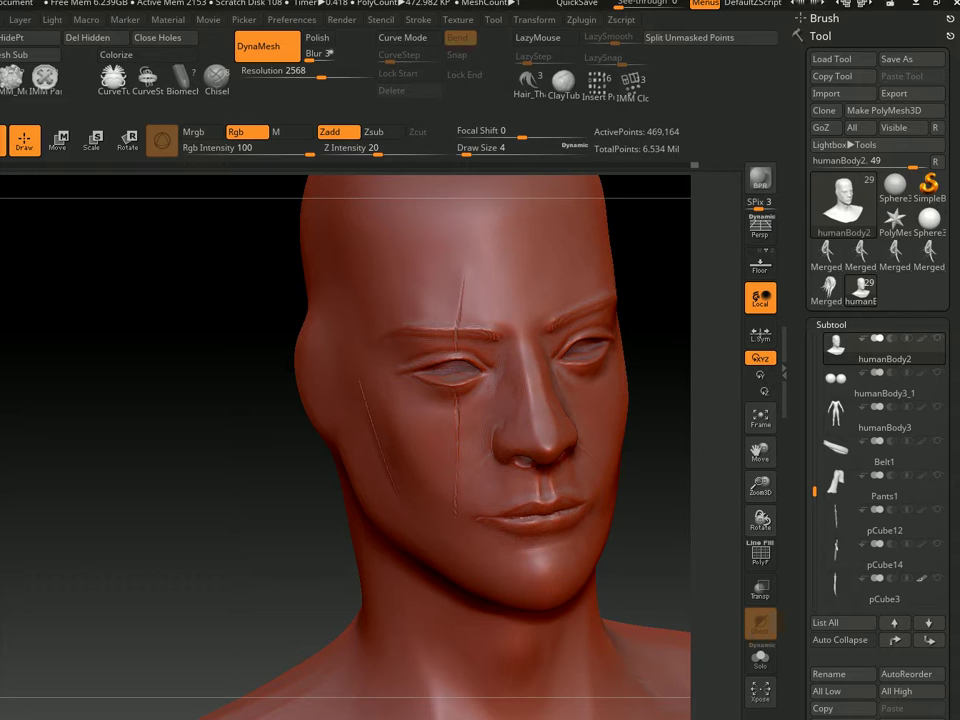
{"action": "right_click_drag", "start_coordinate": [439, 437], "coordinate": [456, 411]}
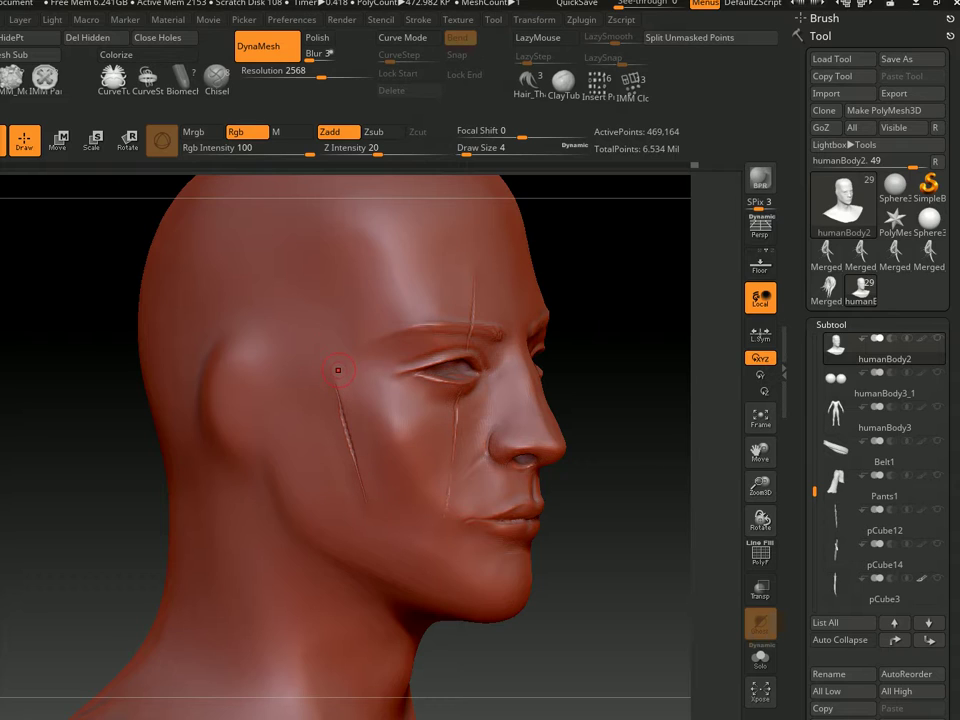
Switch to a stronger carving brush (Z intensity 37, size 6) and orbit the head
{"action": "key", "text": "b"}
{"action": "key", "text": "d"}
{"action": "key", "text": "s"}
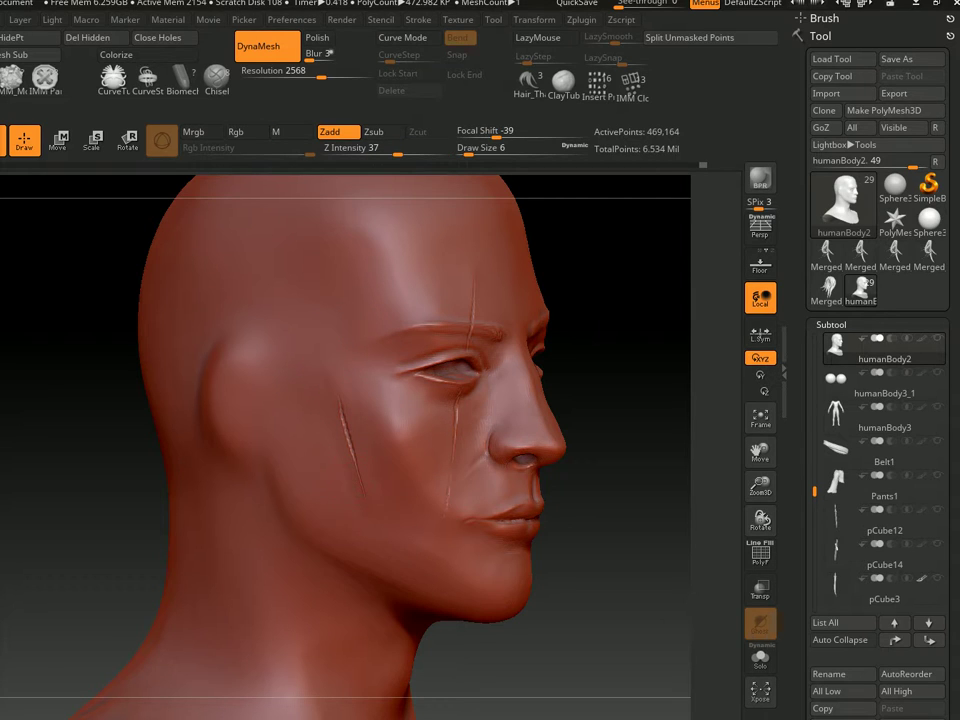
{"action": "right_click_drag", "start_coordinate": [461, 456], "coordinate": [442, 512]}
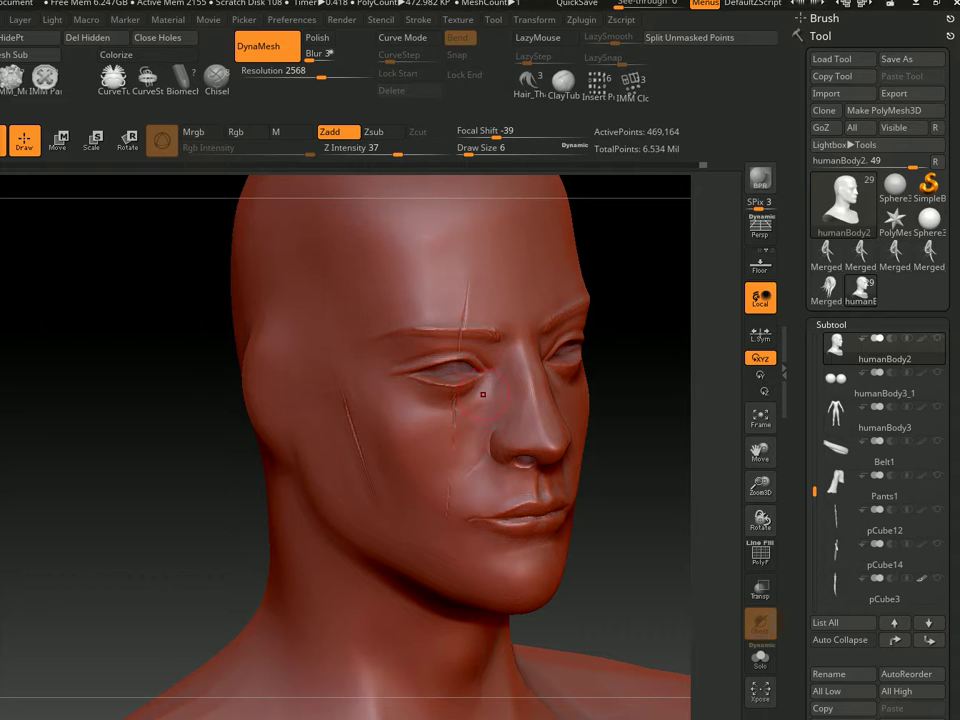
{"action": "mouse_move", "coordinate": [483, 395]}
{"action": "right_mouse_down"}
{"action": "mouse_move", "coordinate": [422, 484]}
{"action": "mouse_move", "coordinate": [611, 514]}
{"action": "right_mouse_up"}
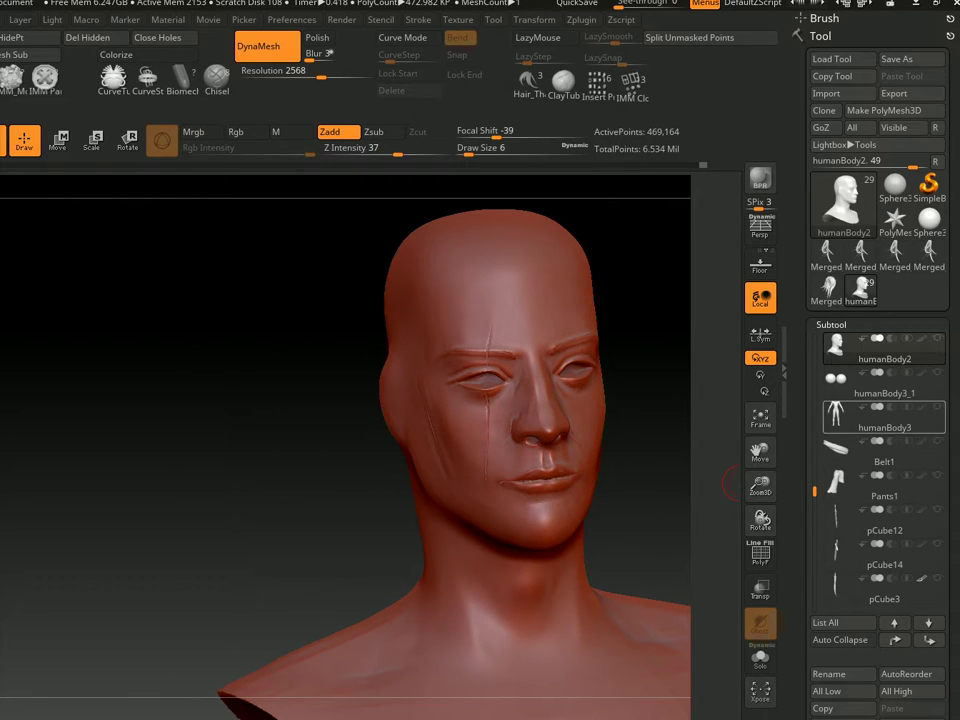
Unhide the hair, armour and sword and orbit around the scarred face
{"action": "key", "text": "ctrl+shift+s"}
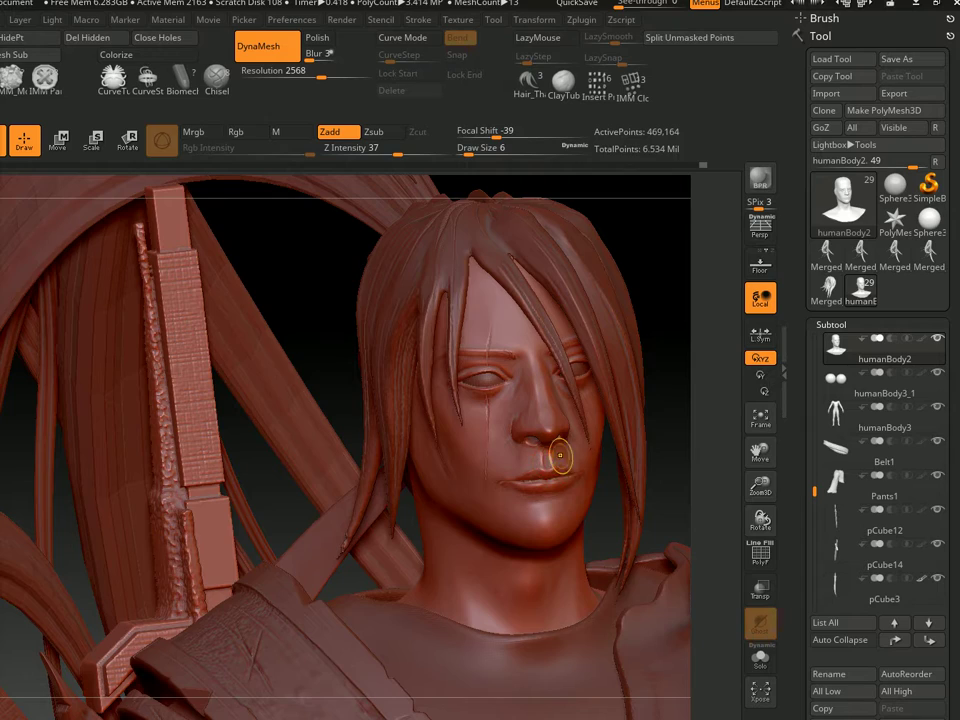
{"action": "mouse_move", "coordinate": [560, 455]}
{"action": "right_mouse_down", "text": "ctrl"}
{"action": "mouse_move", "coordinate": [428, 418]}
{"action": "mouse_move", "coordinate": [409, 507]}
{"action": "mouse_move", "coordinate": [424, 370]}
{"action": "mouse_move", "coordinate": [470, 456]}
{"action": "right_mouse_up", "text": "ctrl"}
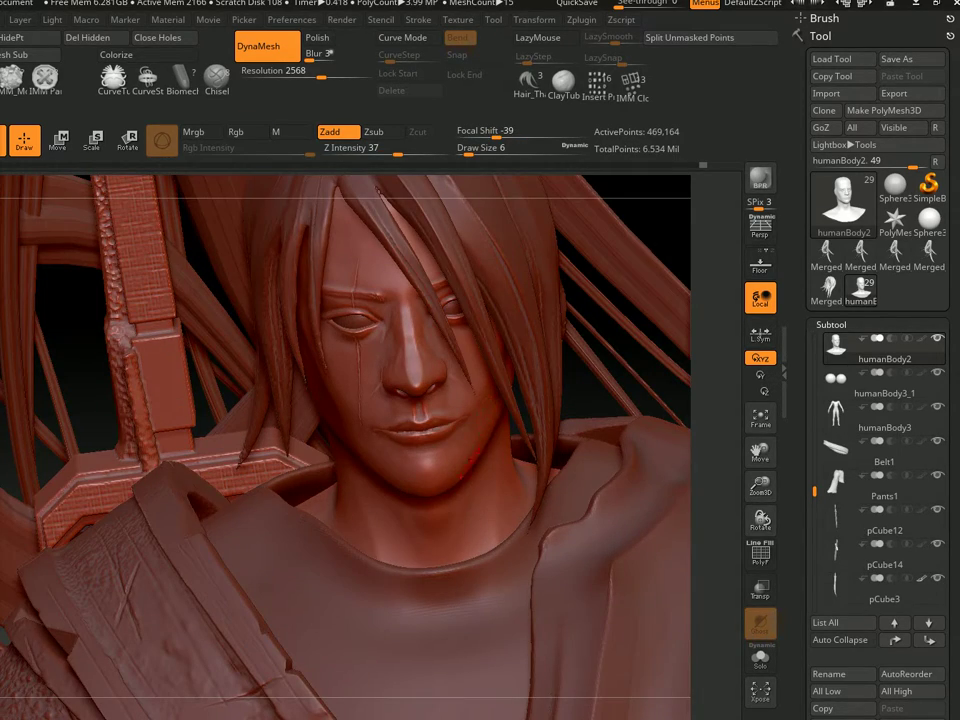
{"action": "mouse_move", "coordinate": [426, 484]}
{"action": "right_mouse_down"}
{"action": "mouse_move", "coordinate": [414, 531]}
{"action": "mouse_move", "coordinate": [422, 482]}
{"action": "mouse_move", "coordinate": [420, 492]}
{"action": "mouse_move", "coordinate": [494, 508]}
{"action": "mouse_move", "coordinate": [470, 505]}
{"action": "mouse_move", "coordinate": [469, 432]}
{"action": "mouse_move", "coordinate": [478, 490]}
{"action": "right_mouse_up"}
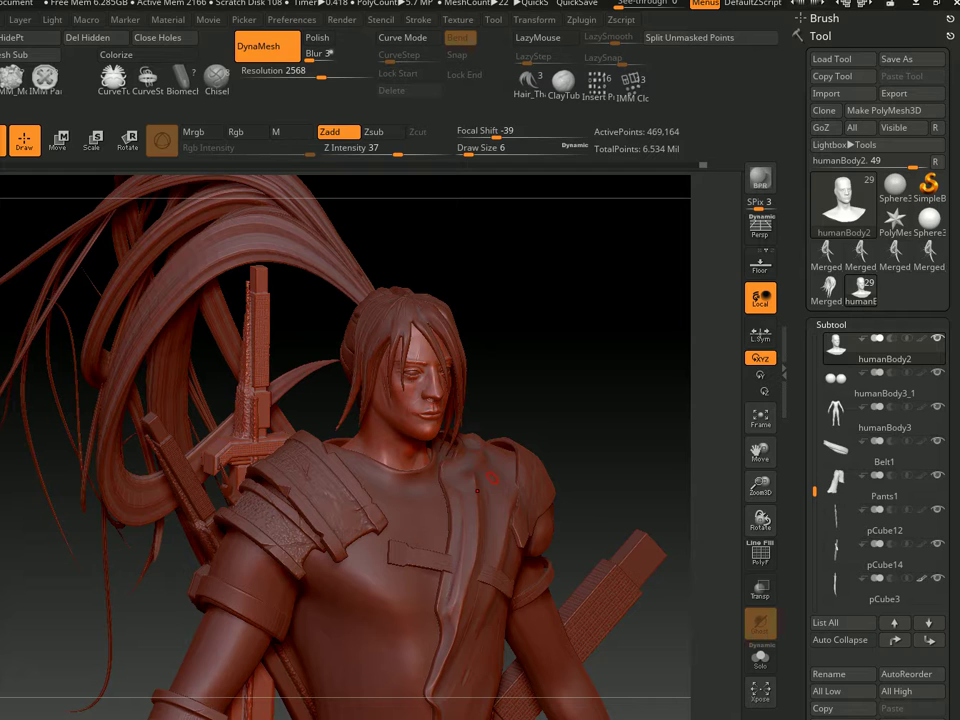
Zoom between the torso and the full figure standing beside the sword
{"action": "mouse_move", "coordinate": [426, 420]}
{"action": "right_mouse_down", "text": "ctrl"}
{"action": "mouse_move", "coordinate": [424, 544]}
{"action": "mouse_move", "coordinate": [425, 483]}
{"action": "mouse_move", "coordinate": [390, 495]}
{"action": "mouse_move", "coordinate": [425, 483]}
{"action": "mouse_move", "coordinate": [478, 489]}
{"action": "mouse_move", "coordinate": [416, 330]}
{"action": "mouse_move", "coordinate": [426, 540]}
{"action": "right_mouse_up", "text": "ctrl"}
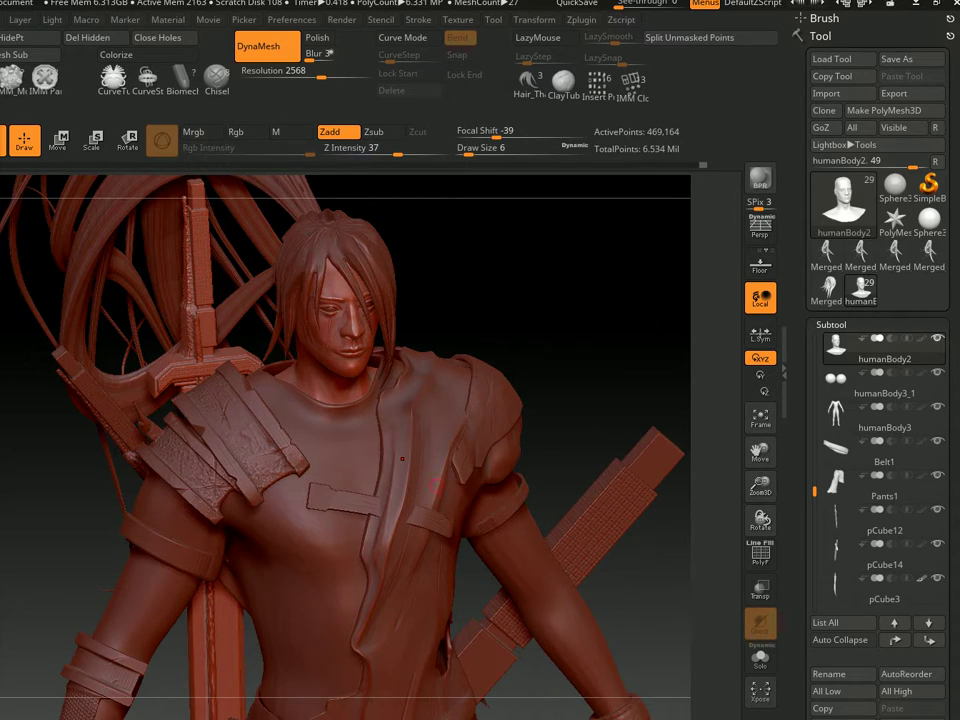
{"action": "mouse_move", "coordinate": [422, 482]}
{"action": "right_mouse_down", "text": "ctrl"}
{"action": "mouse_move", "coordinate": [420, 458]}
{"action": "mouse_move", "coordinate": [414, 530]}
{"action": "right_mouse_up", "text": "ctrl"}
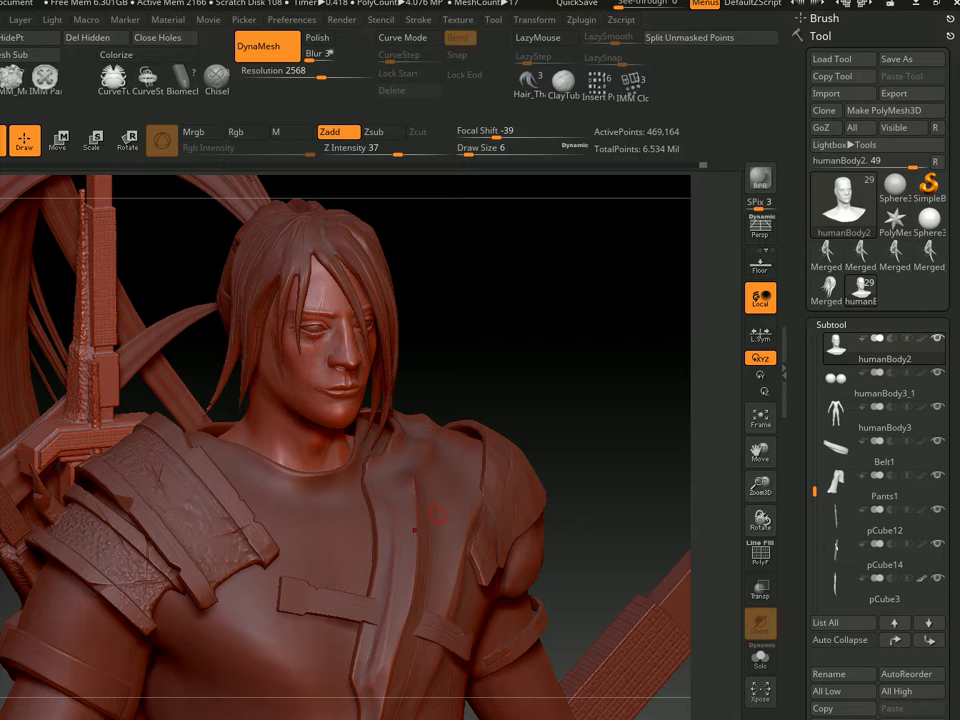
{"action": "mouse_move", "coordinate": [422, 482]}
{"action": "right_mouse_down", "text": "ctrl"}
{"action": "mouse_move", "coordinate": [422, 462]}
{"action": "mouse_move", "coordinate": [422, 500]}
{"action": "mouse_move", "coordinate": [441, 508]}
{"action": "right_mouse_up", "text": "ctrl"}
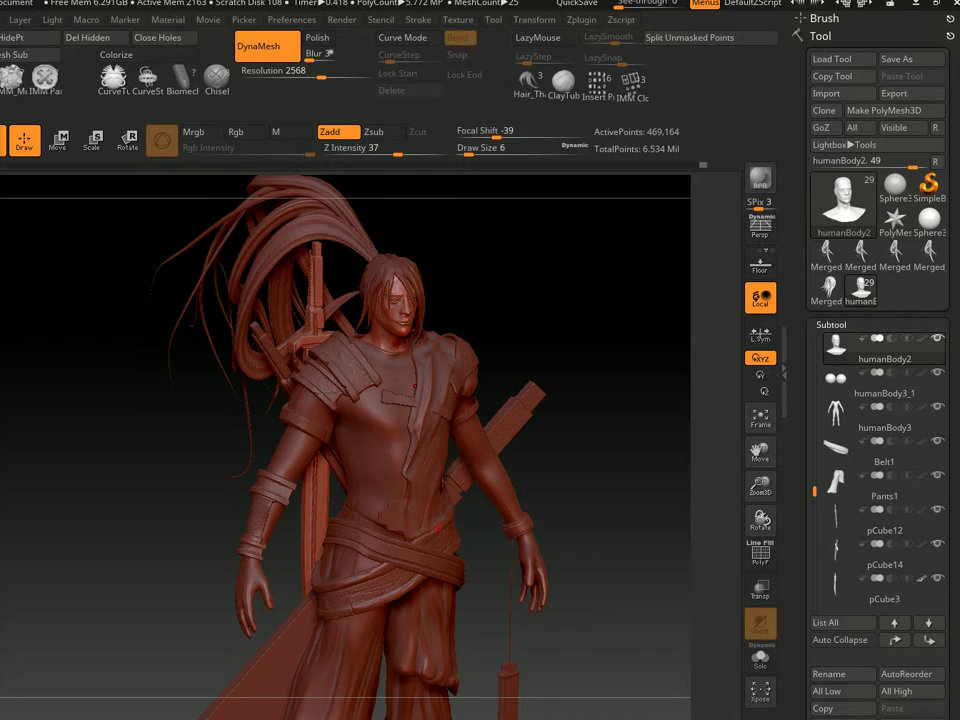
{"action": "mouse_move", "coordinate": [422, 482]}
{"action": "right_mouse_down", "text": "ctrl"}
{"action": "mouse_move", "coordinate": [422, 460]}
{"action": "mouse_move", "coordinate": [440, 482]}
{"action": "mouse_move", "coordinate": [425, 460]}
{"action": "mouse_move", "coordinate": [425, 475]}
{"action": "mouse_move", "coordinate": [425, 460]}
{"action": "right_mouse_up", "text": "ctrl"}
{"action": "mouse_move", "coordinate": [446, 380]}
{"action": "right_mouse_down", "text": "ctrl"}
{"action": "mouse_move", "coordinate": [426, 470]}
{"action": "mouse_move", "coordinate": [418, 670]}
{"action": "right_mouse_up", "text": "ctrl"}
{"action": "mouse_move", "coordinate": [454, 420]}
{"action": "right_mouse_down", "text": "ctrl"}
{"action": "mouse_move", "coordinate": [426, 484]}
{"action": "mouse_move", "coordinate": [426, 510]}
{"action": "right_mouse_up", "text": "ctrl"}
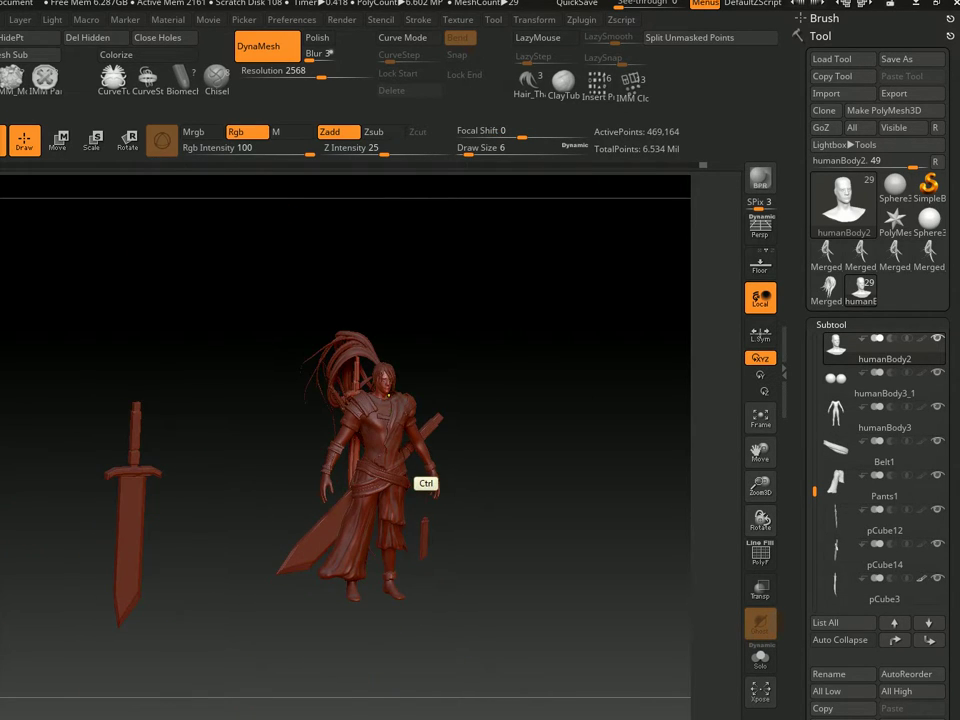